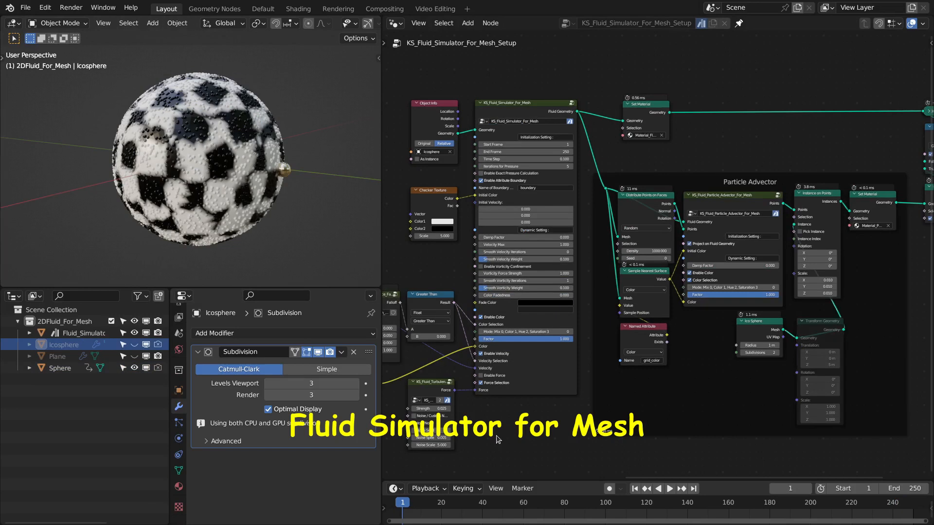
Step: Play the mesh fluid simulation and view the checkered sphere from a different angle
{"action": "key", "text": "space"}
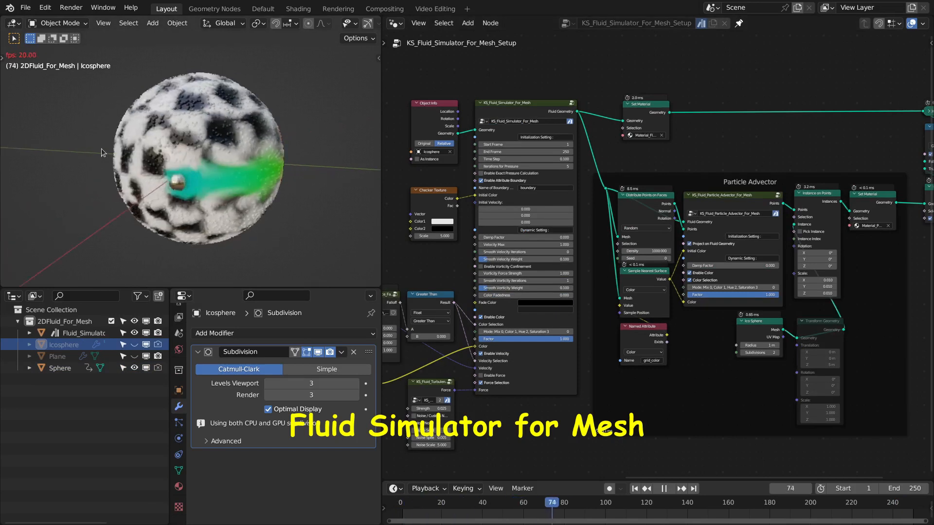
{"action": "middle_click_drag", "start_coordinate": [183, 72], "coordinate": [206, 147]}
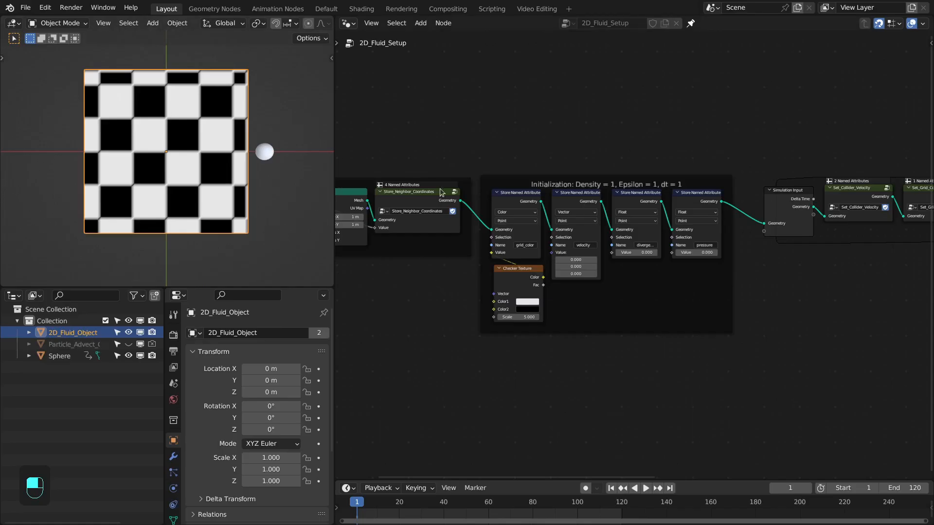
{"action": "scroll", "coordinate": [448, 236], "scroll_direction": "down", "scroll_amount": 3}
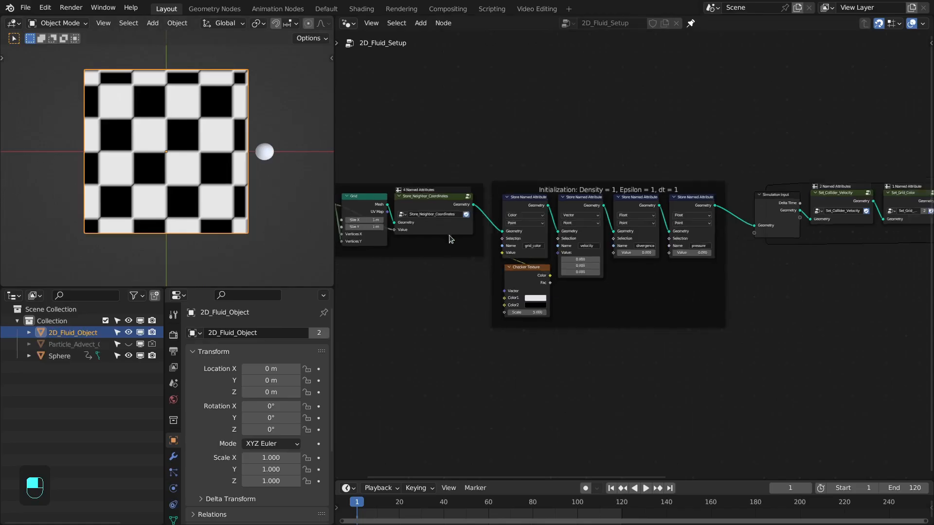
{"action": "middle_click_drag", "start_coordinate": [449, 236], "coordinate": [472, 241]}
{"action": "scroll", "coordinate": [526, 245], "scroll_direction": "up", "scroll_amount": 5}
{"action": "scroll", "coordinate": [528, 246], "scroll_direction": "down", "scroll_amount": 1}
{"action": "scroll", "coordinate": [529, 248], "scroll_direction": "down", "scroll_amount": 1}
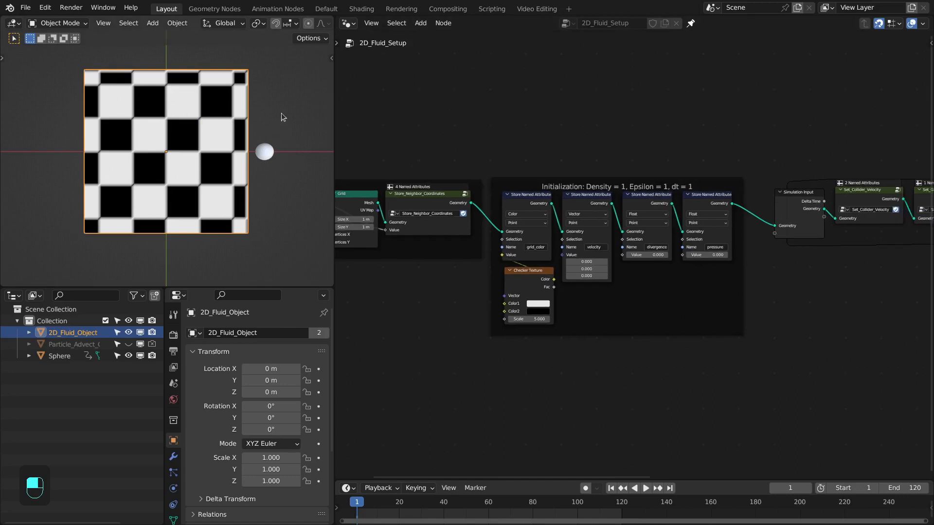
Step: Switch to Firefox and look through the Fluid Simulation (with WebGL demo) article, including its Velocity Field section
{"action": "key", "text": "alt+Tab"}
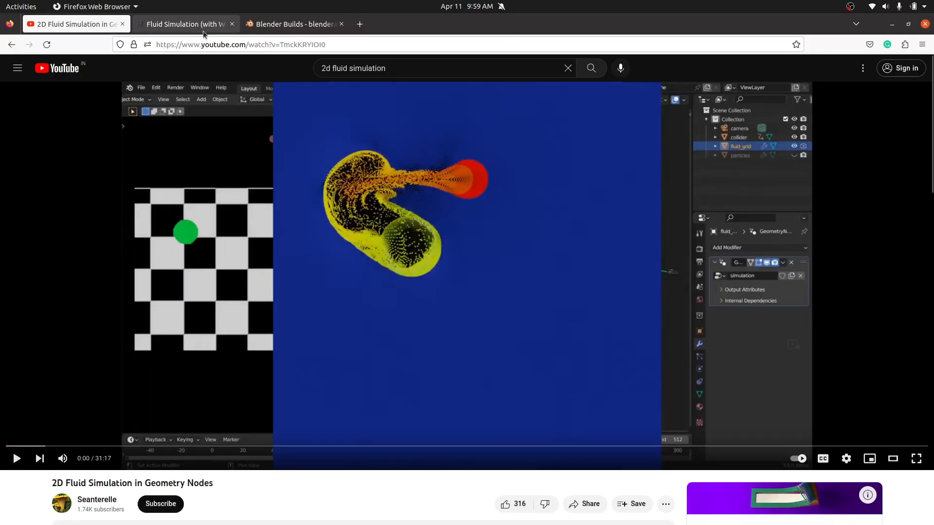
{"action": "left_click", "coordinate": [191, 27]}
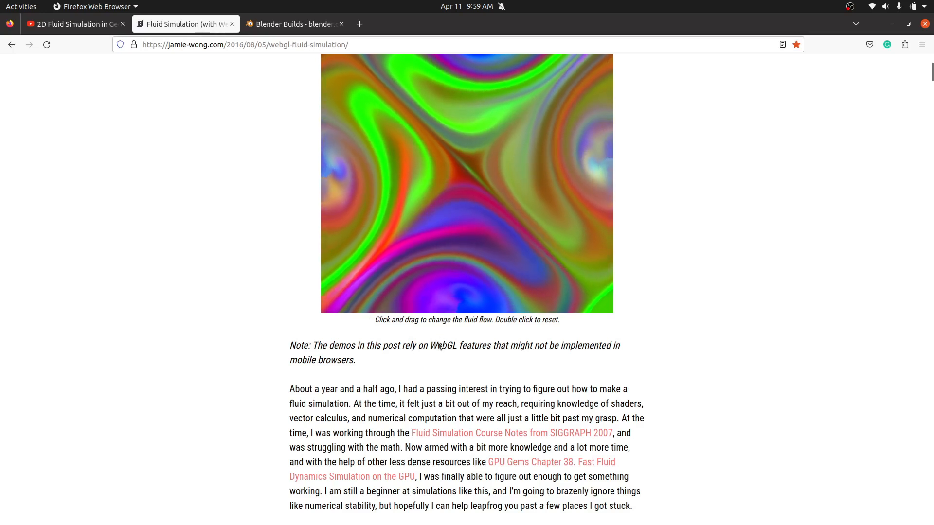
{"action": "scroll", "coordinate": [405, 314], "scroll_direction": "up", "scroll_amount": 3}
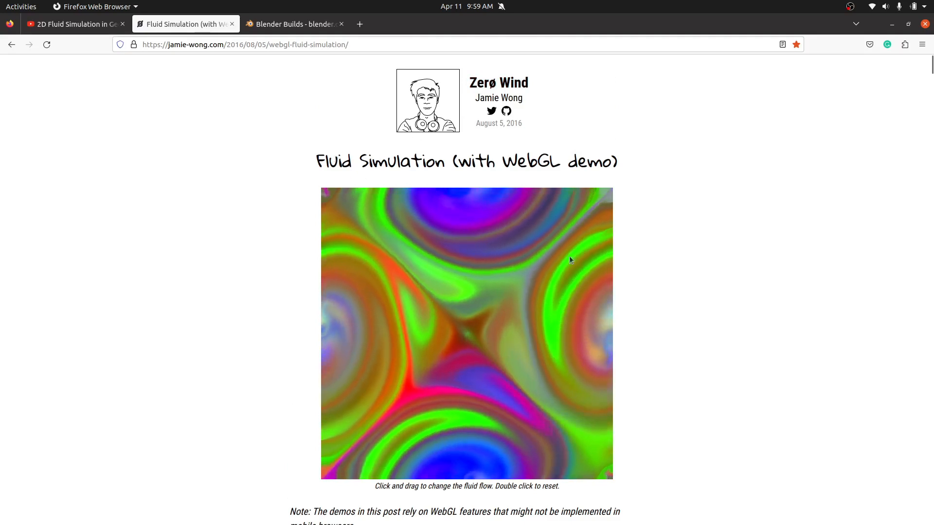
{"action": "scroll", "coordinate": [488, 329], "scroll_direction": "down", "scroll_amount": 5}
{"action": "scroll", "coordinate": [488, 325], "scroll_direction": "down", "scroll_amount": 9}
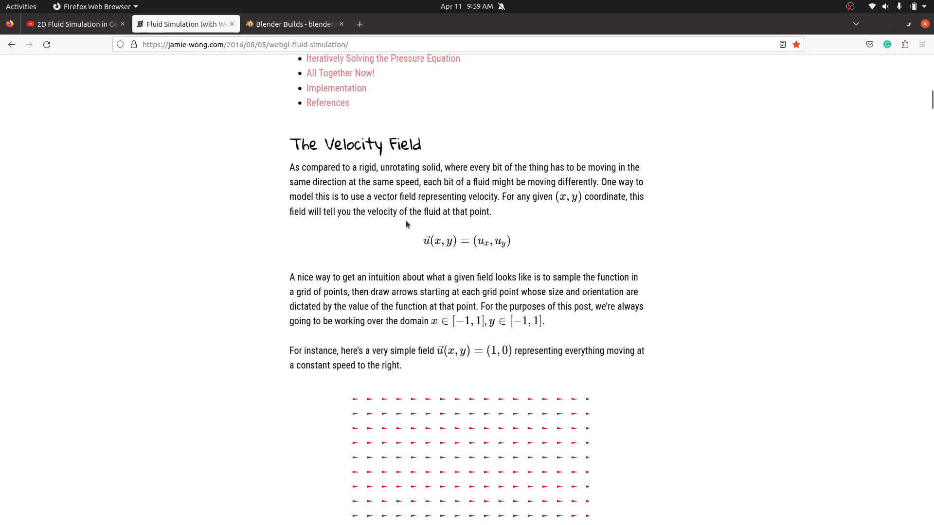
{"action": "scroll", "coordinate": [406, 265], "scroll_direction": "down", "scroll_amount": 10}
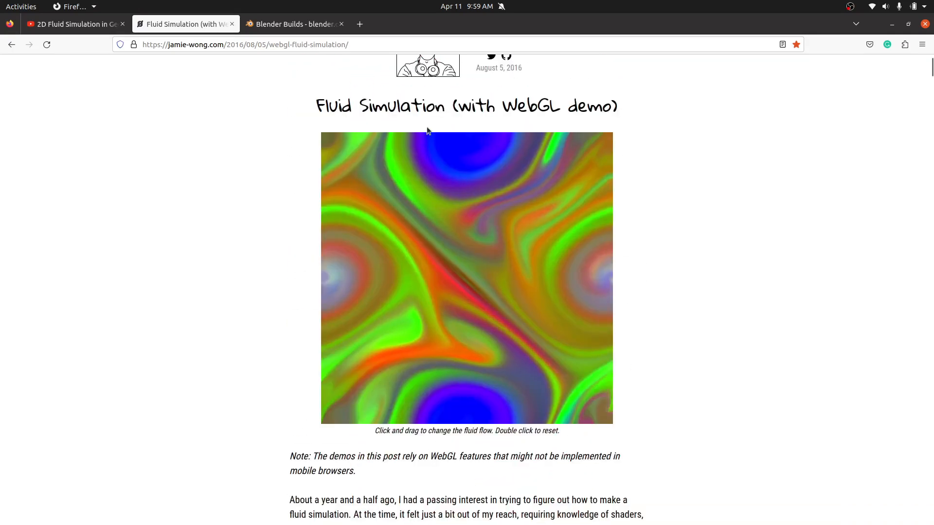
{"action": "scroll", "coordinate": [510, 152], "scroll_direction": "up", "scroll_amount": 1}
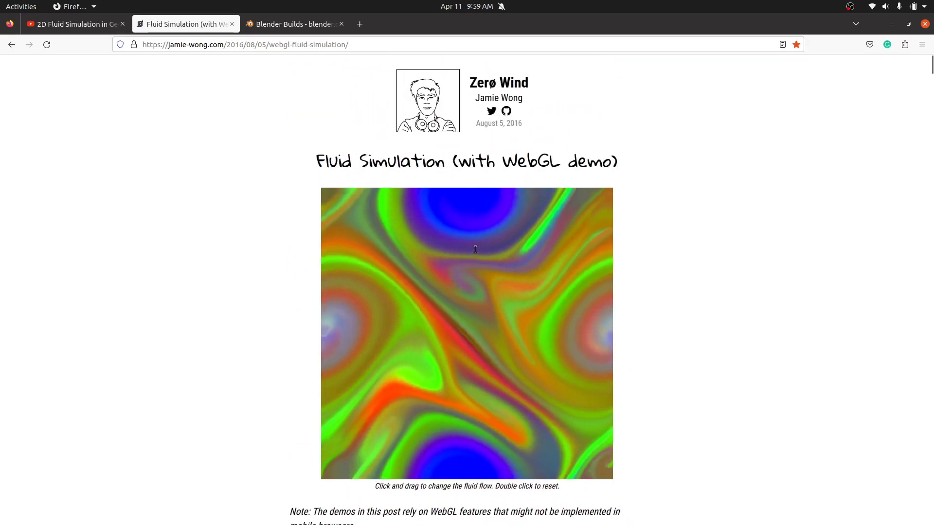
Step: View the geometry-nodes-simulation build on Blender's Branch Builds page and return to Blender
{"action": "key", "text": "alt+Tab"}
{"action": "scroll", "coordinate": [518, 243], "scroll_direction": "up", "scroll_amount": 1}
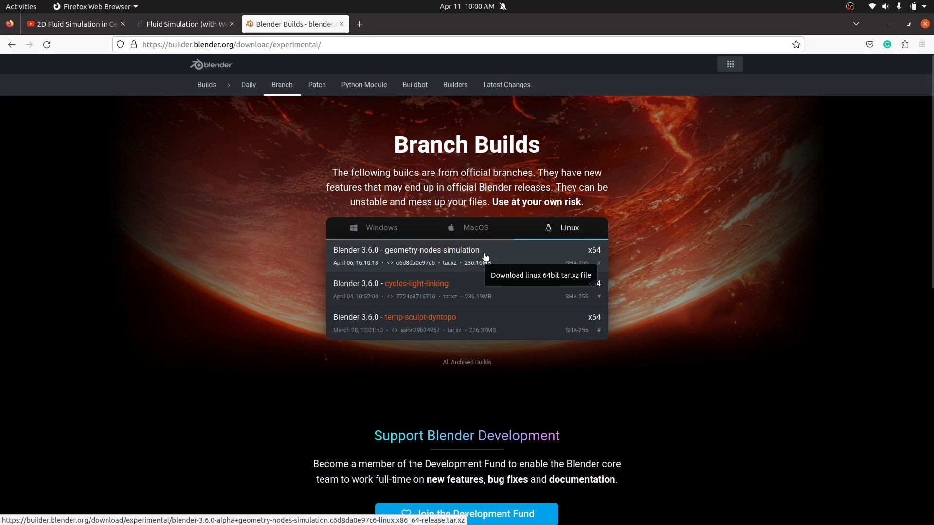
{"action": "key", "text": "alt+Tab"}
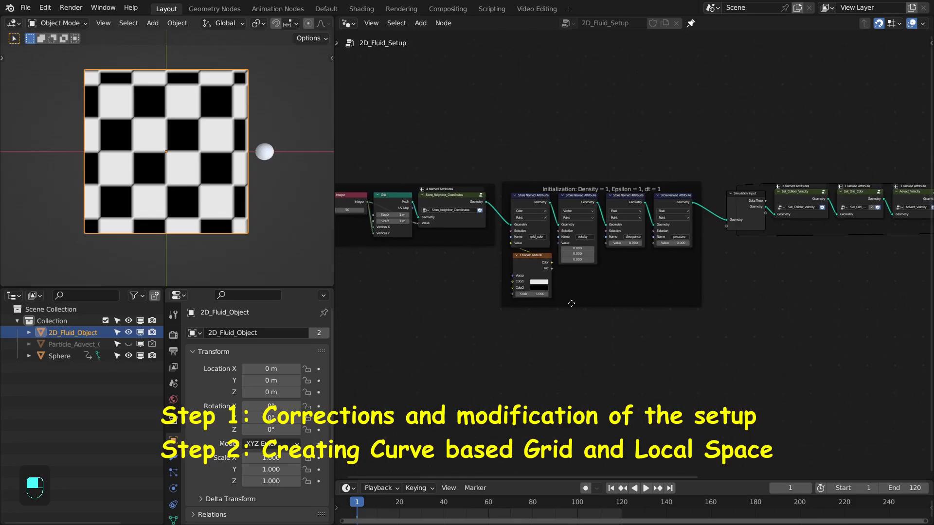
Step: Examine the 2D_Fluid_Setup node tree from the Initialization frame through the simulation nodes to the Group Output
{"action": "scroll", "coordinate": [498, 183], "scroll_direction": "up", "scroll_amount": 1}
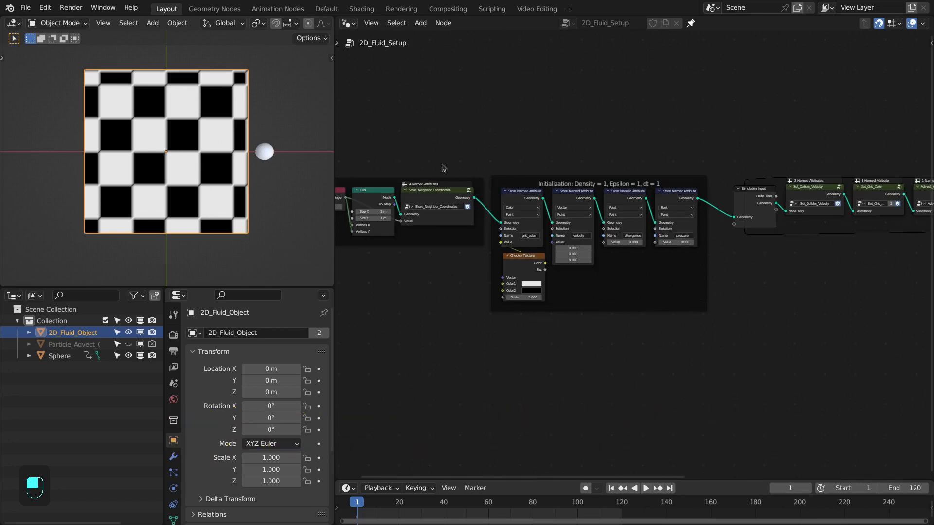
{"action": "middle_click_drag", "start_coordinate": [439, 172], "coordinate": [516, 179]}
{"action": "left_click_drag", "start_coordinate": [458, 133], "coordinate": [605, 343]}
{"action": "middle_click_drag", "start_coordinate": [782, 287], "coordinate": [590, 258]}
{"action": "left_click", "coordinate": [591, 255]}
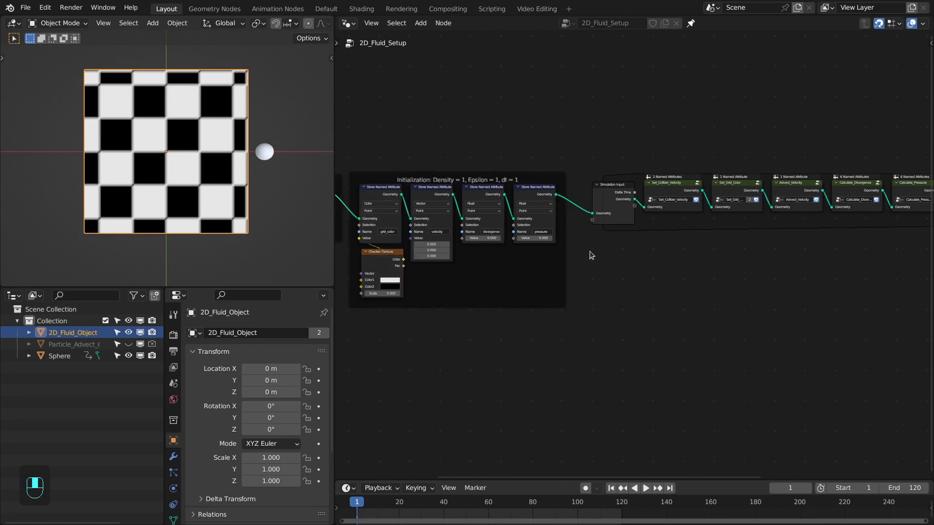
{"action": "scroll", "coordinate": [626, 255], "scroll_direction": "down", "scroll_amount": 2}
{"action": "scroll", "coordinate": [546, 252], "scroll_direction": "down", "scroll_amount": 2}
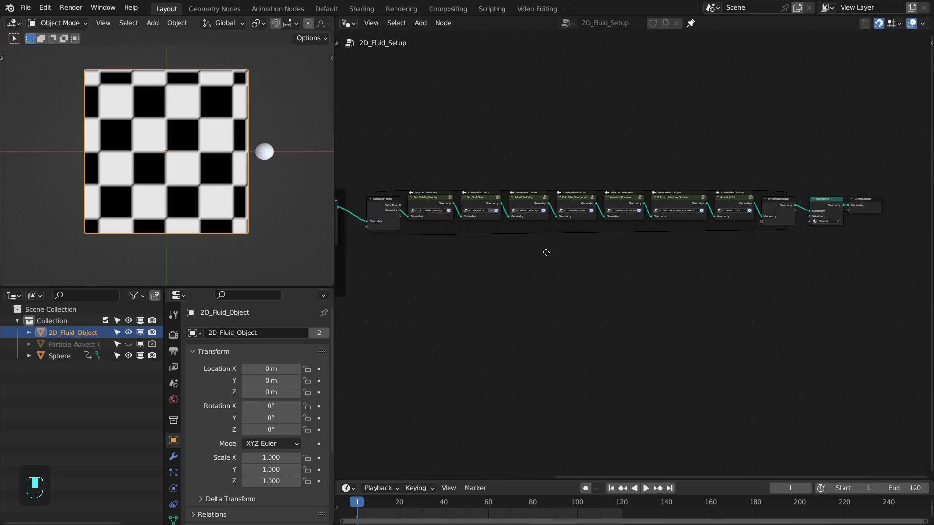
{"action": "scroll", "coordinate": [692, 264], "scroll_direction": "up", "scroll_amount": 2}
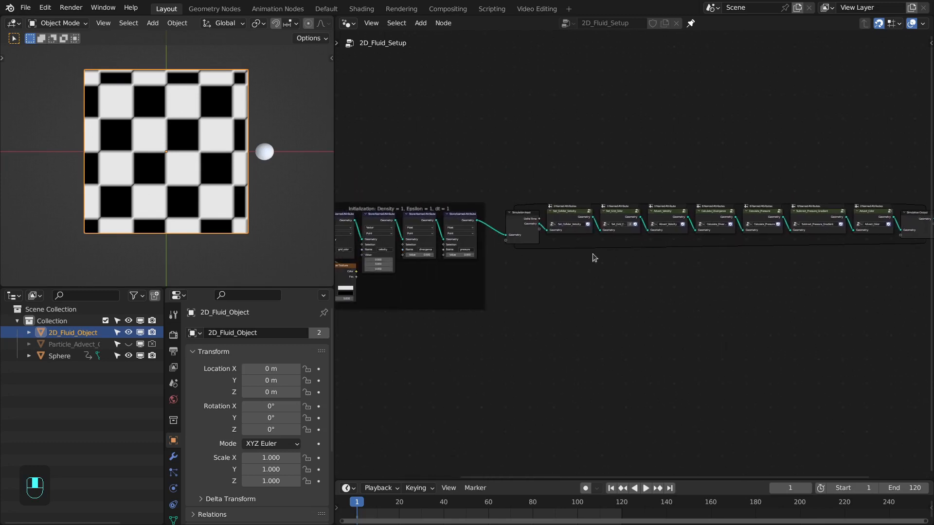
{"action": "scroll", "coordinate": [594, 258], "scroll_direction": "up", "scroll_amount": 2}
Step: Maximize the node editor and examine the node tree, highlighting the frame with the Integer, Grid and Store_Neighbor_Coordinates nodes
{"action": "key", "text": "ctrl+space"}
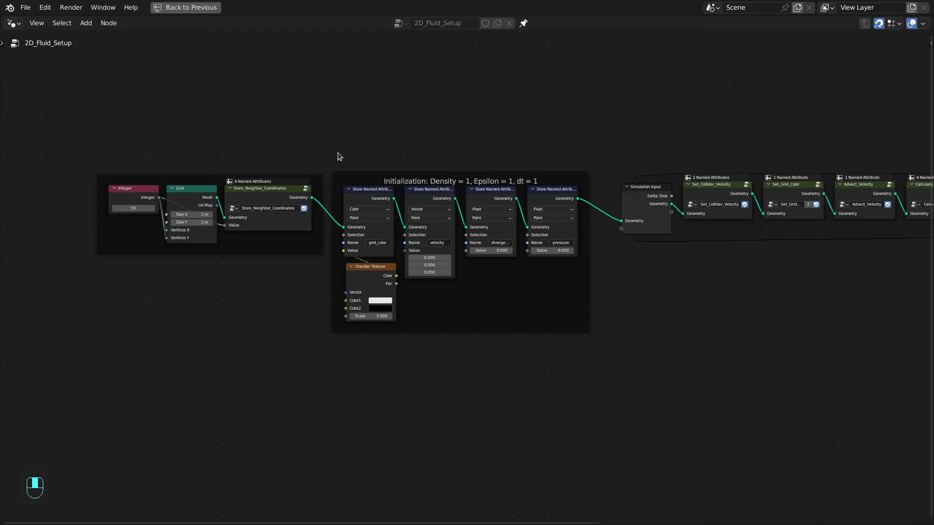
{"action": "scroll", "coordinate": [588, 180], "scroll_direction": "down", "scroll_amount": 1}
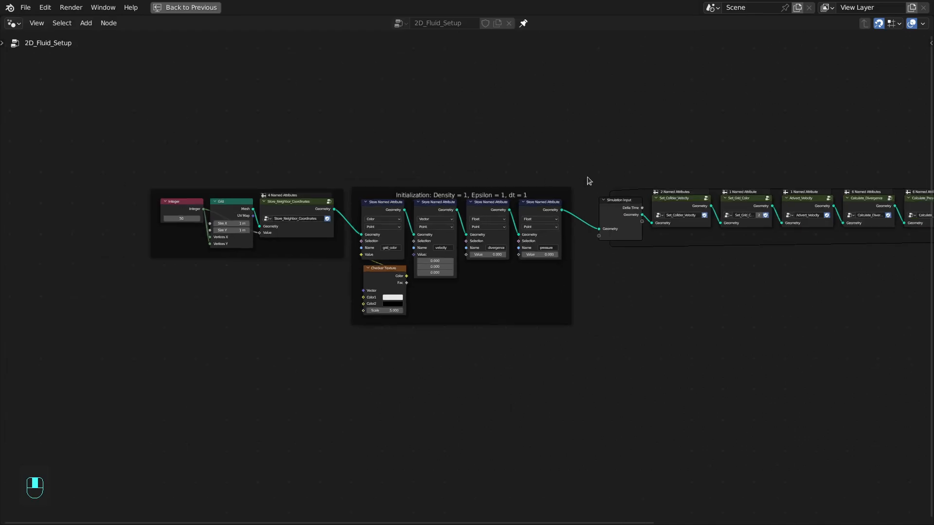
{"action": "middle_click_drag", "start_coordinate": [587, 180], "coordinate": [443, 177]}
{"action": "middle_click_drag", "start_coordinate": [391, 192], "coordinate": [243, 199]}
{"action": "left_click_drag", "start_coordinate": [325, 265], "coordinate": [796, 226]}
{"action": "left_click", "coordinate": [284, 114]}
{"action": "middle_click_drag", "start_coordinate": [265, 113], "coordinate": [565, 123]}
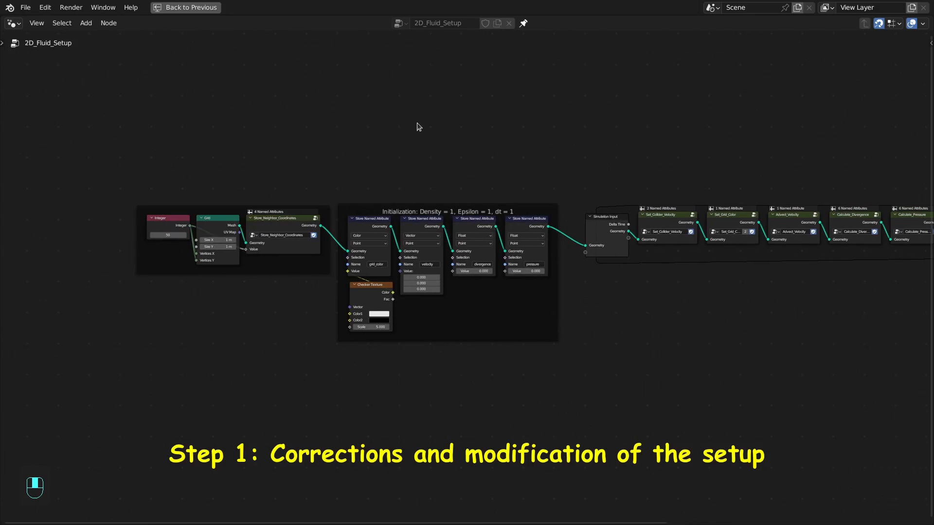
{"action": "scroll", "coordinate": [417, 123], "scroll_direction": "up", "scroll_amount": 2}
{"action": "middle_click_drag", "start_coordinate": [459, 146], "coordinate": [449, 128]}
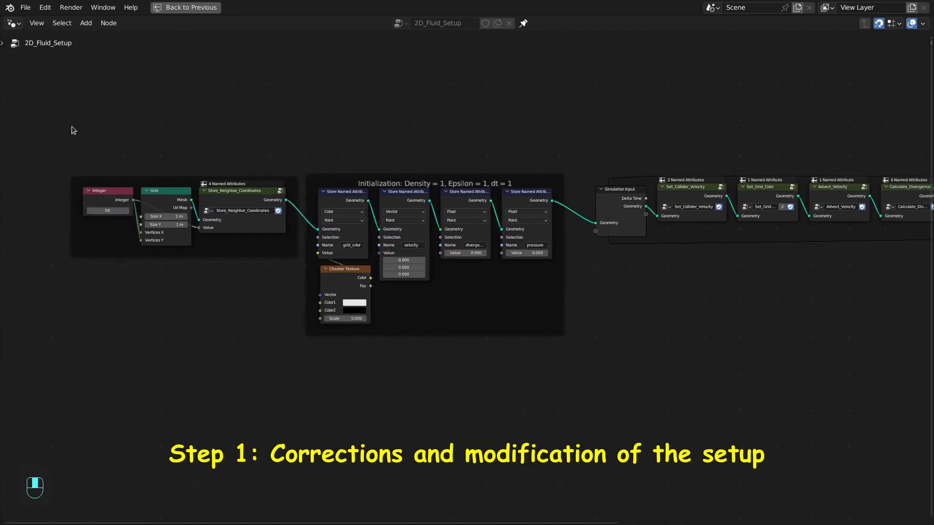
{"action": "left_click_drag", "start_coordinate": [72, 127], "coordinate": [294, 321]}
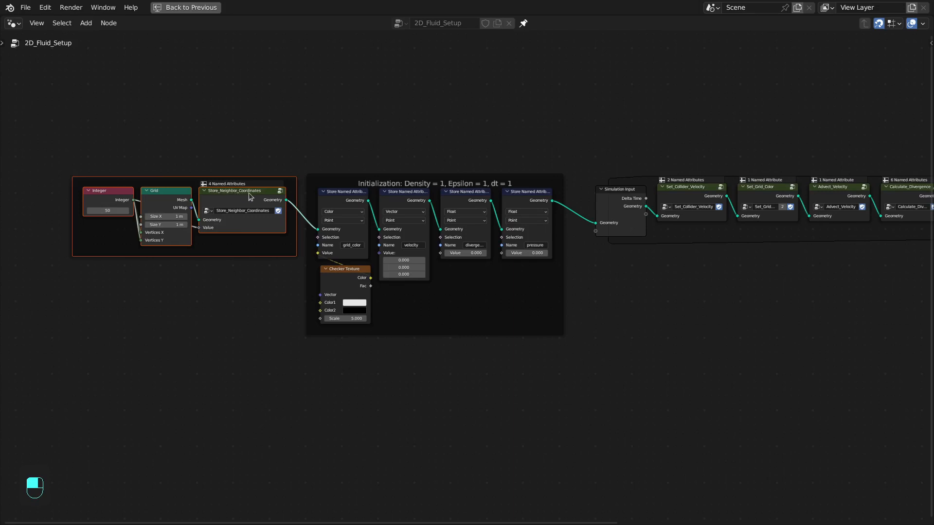
{"action": "left_click", "coordinate": [515, 150]}
{"action": "middle_click_drag", "start_coordinate": [535, 150], "coordinate": [305, 146]}
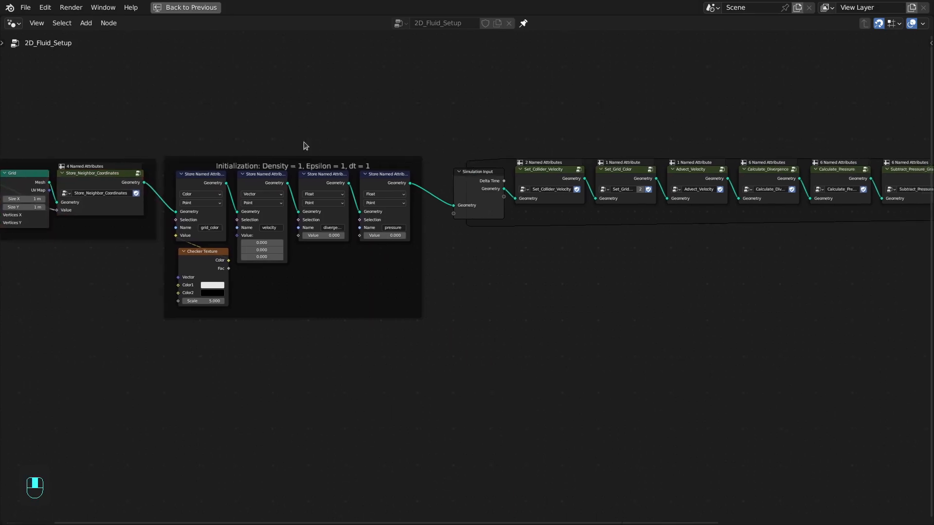
Step: Select the Initialization frame with all its nodes and move it slightly toward the Simulation Input node
{"action": "left_click_drag", "start_coordinate": [164, 136], "coordinate": [422, 316]}
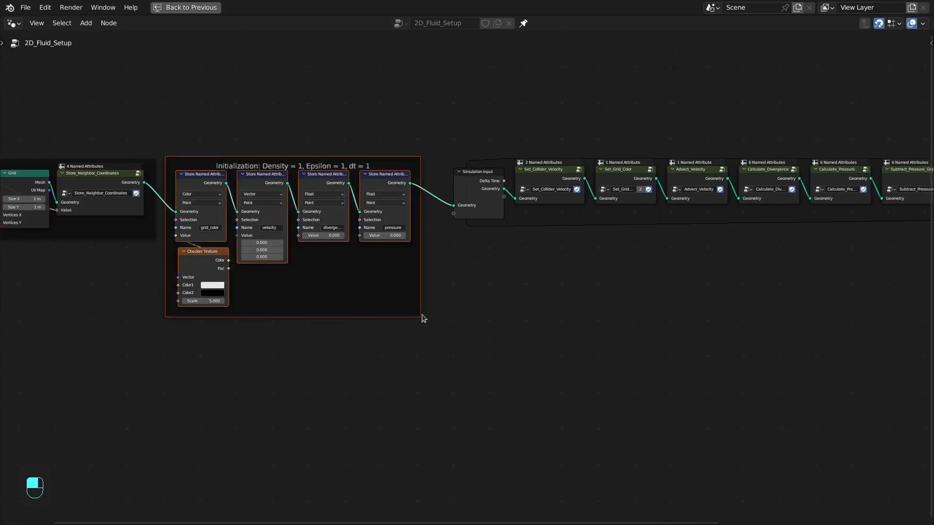
{"action": "left_click_drag", "start_coordinate": [400, 166], "coordinate": [407, 163]}
{"action": "left_click", "coordinate": [475, 265]}
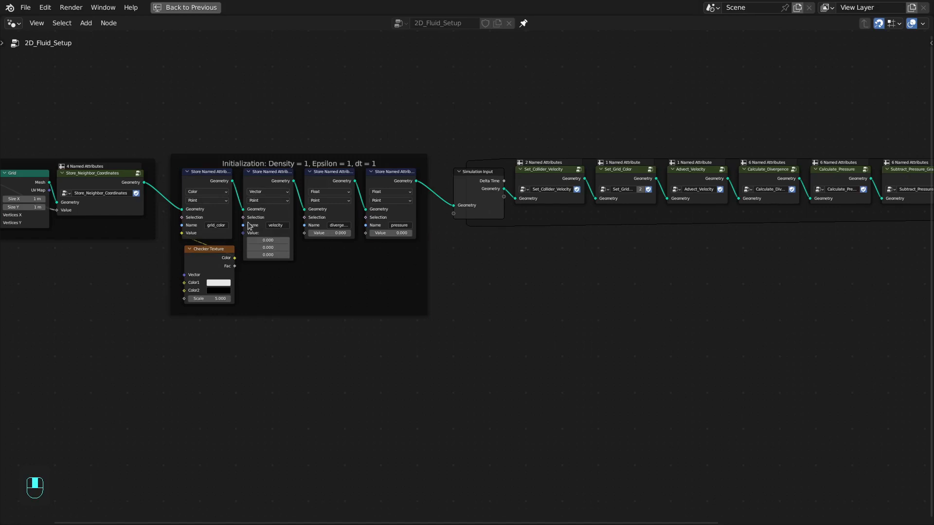
Step: Move the Set_Collider_Velocity and Set_Grid_Color nodes below the row of the other simulation nodes
{"action": "middle_click_drag", "start_coordinate": [471, 279], "coordinate": [107, 282]}
{"action": "left_click_drag", "start_coordinate": [165, 145], "coordinate": [248, 225]}
{"action": "left_click", "coordinate": [338, 273]}
{"action": "left_click_drag", "start_coordinate": [310, 121], "coordinate": [634, 197]}
{"action": "middle_click_drag", "start_coordinate": [456, 136], "coordinate": [490, 157]}
{"action": "left_click_drag", "start_coordinate": [174, 312], "coordinate": [304, 241]}
{"action": "left_click", "coordinate": [214, 290]}
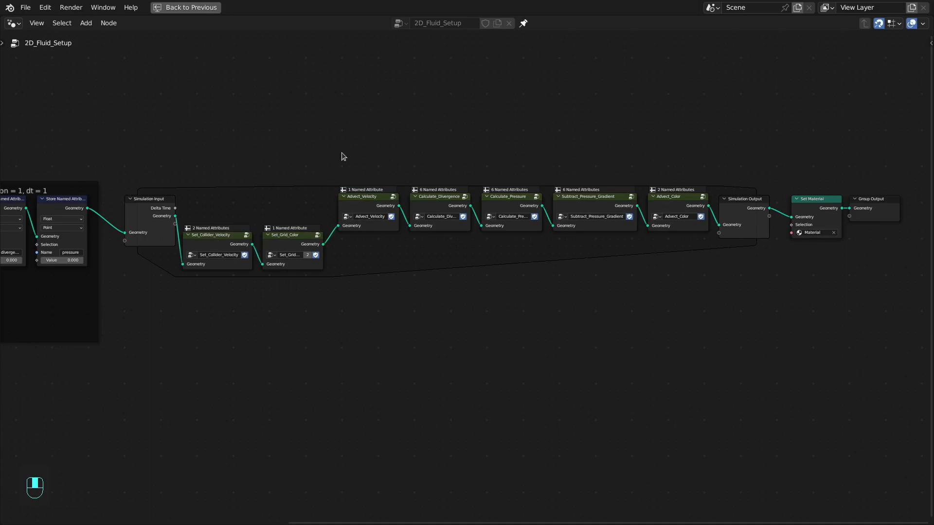
Step: Highlight Advect_Velocity, Calculate_Divergence, Calculate_Pressure, Subtract_Pressure_Gradient and Advect_Color one after another to review the solver order
{"action": "scroll", "coordinate": [368, 181], "scroll_direction": "up", "scroll_amount": 1}
{"action": "left_click", "coordinate": [353, 194]}
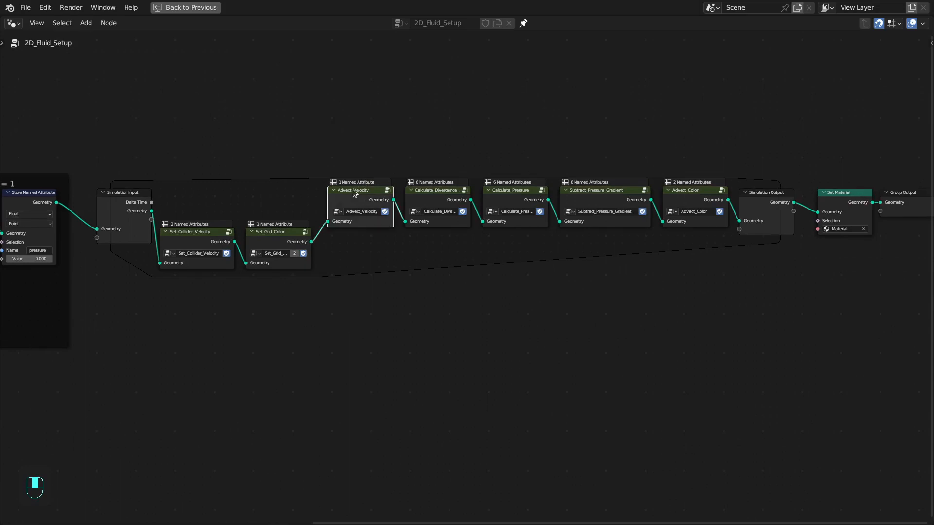
{"action": "left_click", "coordinate": [446, 203]}
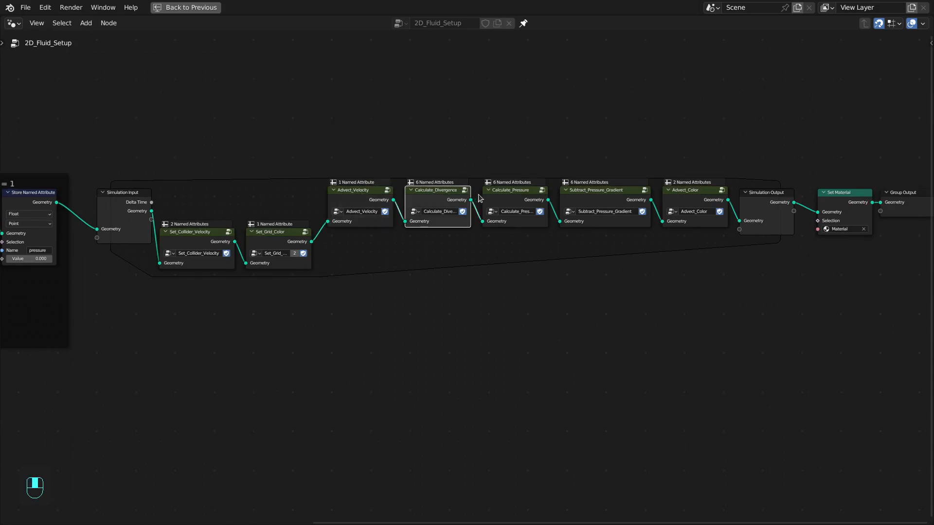
{"action": "left_click", "coordinate": [508, 196]}
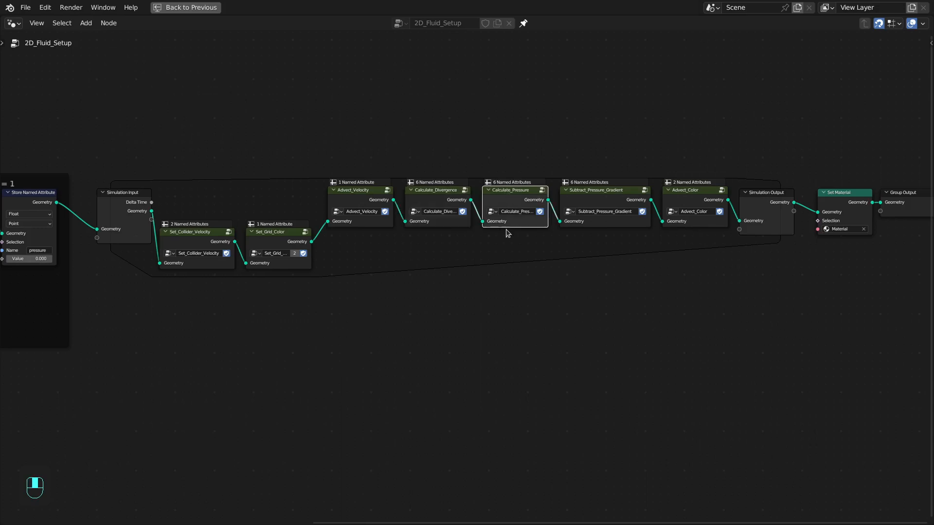
{"action": "left_click", "coordinate": [573, 264]}
{"action": "left_click_drag", "start_coordinate": [572, 264], "coordinate": [602, 199]}
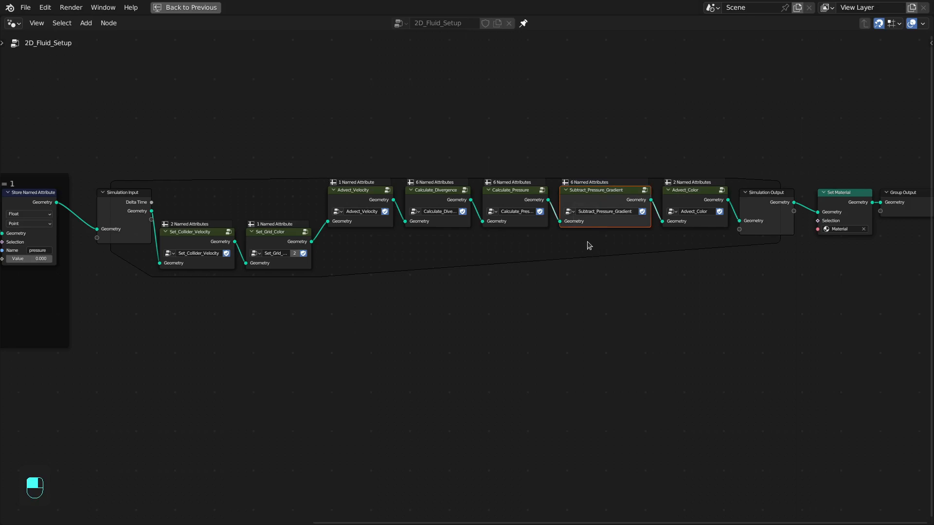
{"action": "left_click_drag", "start_coordinate": [587, 242], "coordinate": [604, 199]}
{"action": "left_click", "coordinate": [693, 200]}
Step: Examine the Initialization frame's constants and stored attributes, and restore the multi-editor layout
{"action": "scroll", "coordinate": [692, 200], "scroll_direction": "down", "scroll_amount": 5}
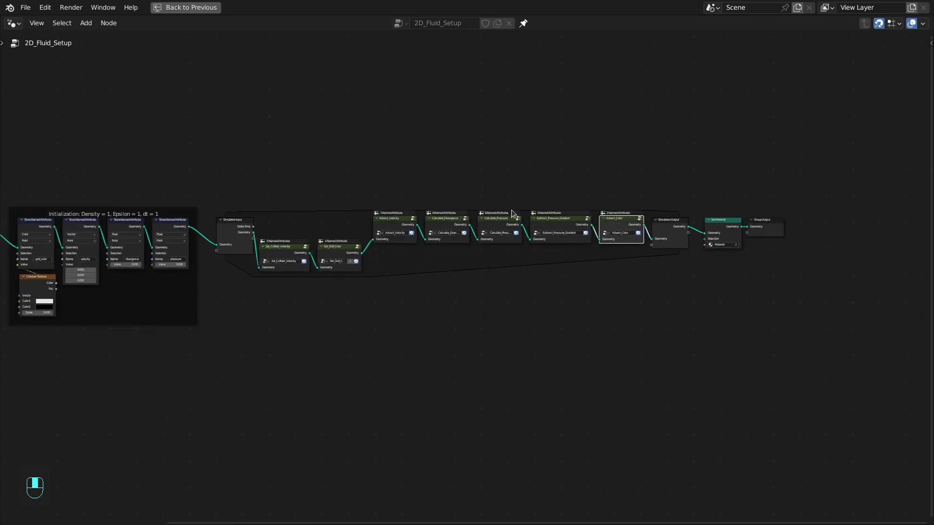
{"action": "middle_click_drag", "start_coordinate": [197, 182], "coordinate": [501, 185]}
{"action": "scroll", "coordinate": [425, 191], "scroll_direction": "up", "scroll_amount": 4}
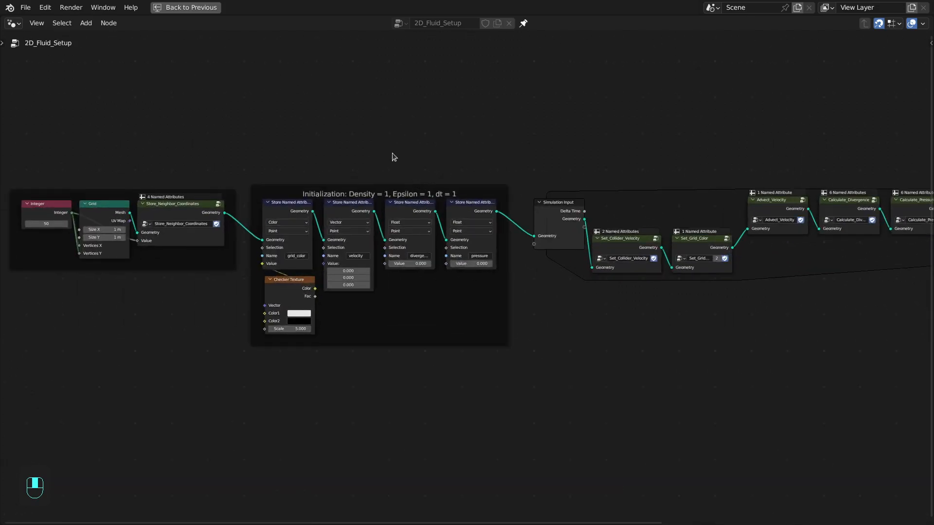
{"action": "scroll", "coordinate": [373, 171], "scroll_direction": "up", "scroll_amount": 1}
{"action": "middle_click_drag", "start_coordinate": [341, 167], "coordinate": [407, 182]}
{"action": "scroll", "coordinate": [408, 184], "scroll_direction": "up", "scroll_amount": 1}
{"action": "middle_click_drag", "start_coordinate": [535, 184], "coordinate": [536, 185]}
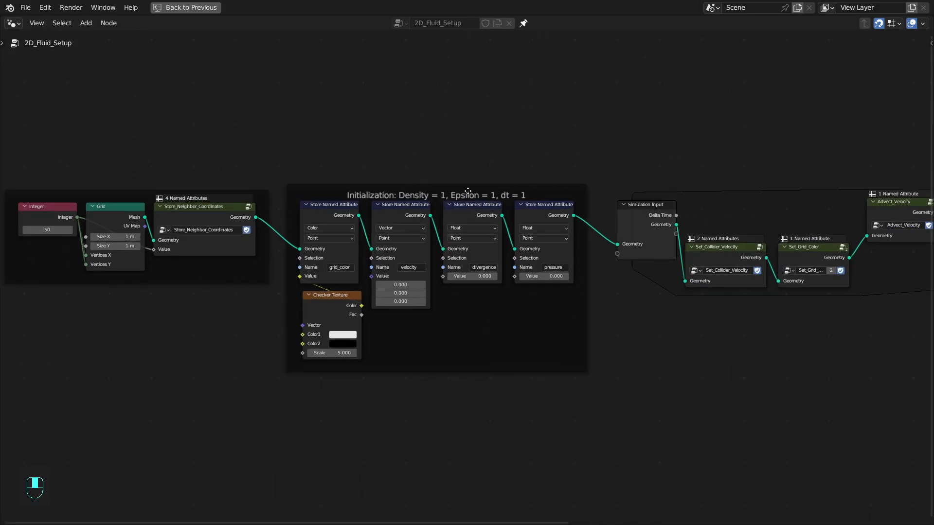
{"action": "middle_click_drag", "start_coordinate": [403, 187], "coordinate": [414, 186]}
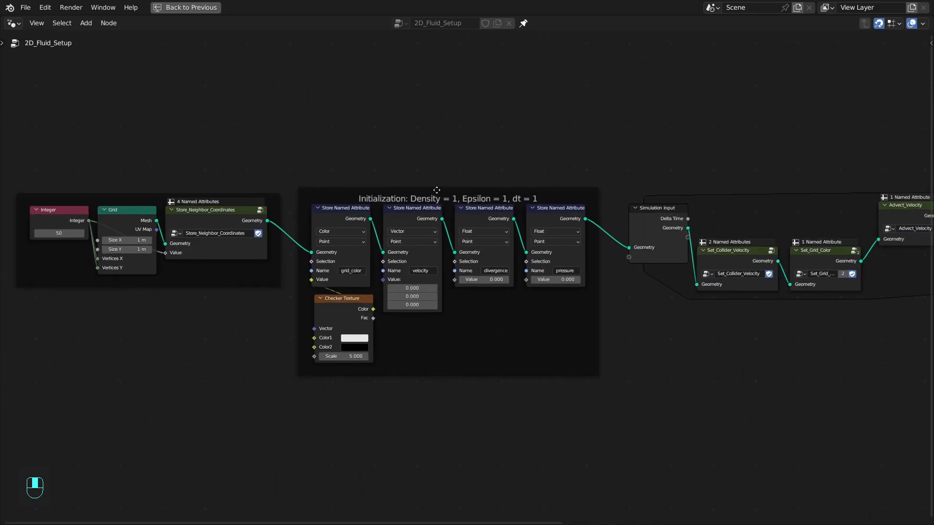
{"action": "scroll", "coordinate": [464, 197], "scroll_direction": "up", "scroll_amount": 1}
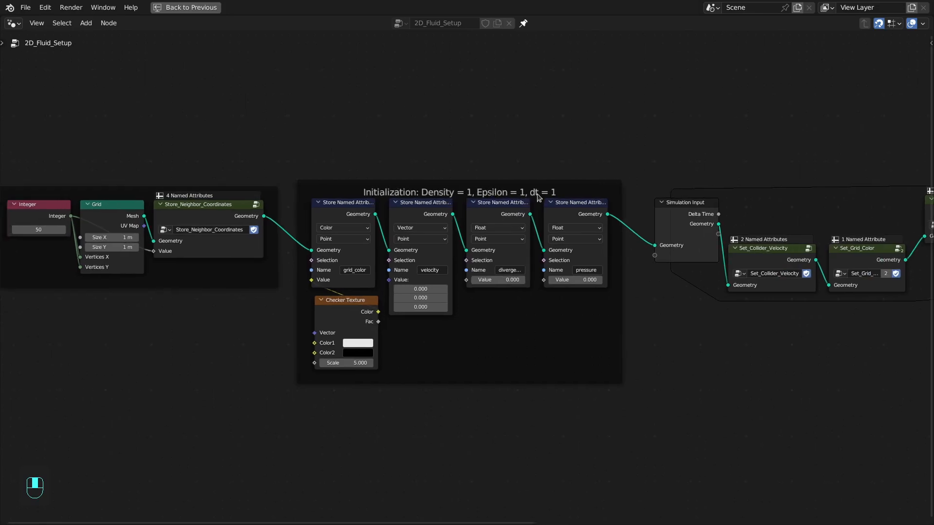
{"action": "key", "text": "ctrl+space"}
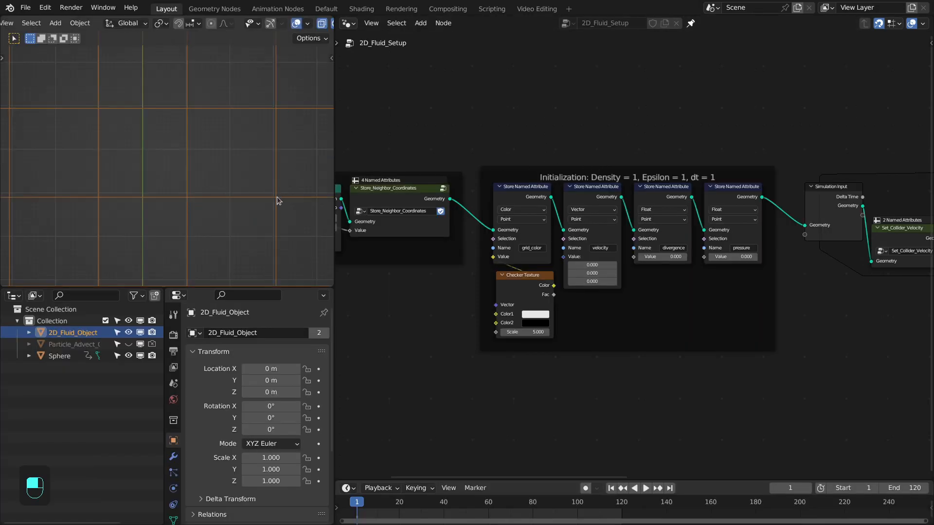
Step: Move the frame holding Integer, Grid and Store_Neighbor_Coordinates farther away from the Initialization frame
{"action": "scroll", "coordinate": [686, 182], "scroll_direction": "down", "scroll_amount": 1}
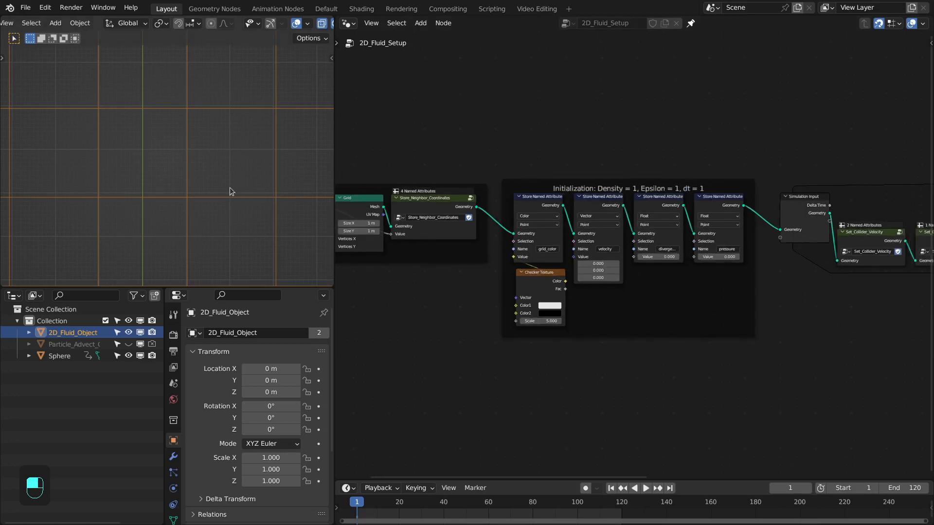
{"action": "scroll", "coordinate": [231, 191], "scroll_direction": "down", "scroll_amount": 3}
{"action": "scroll", "coordinate": [682, 192], "scroll_direction": "up", "scroll_amount": 3}
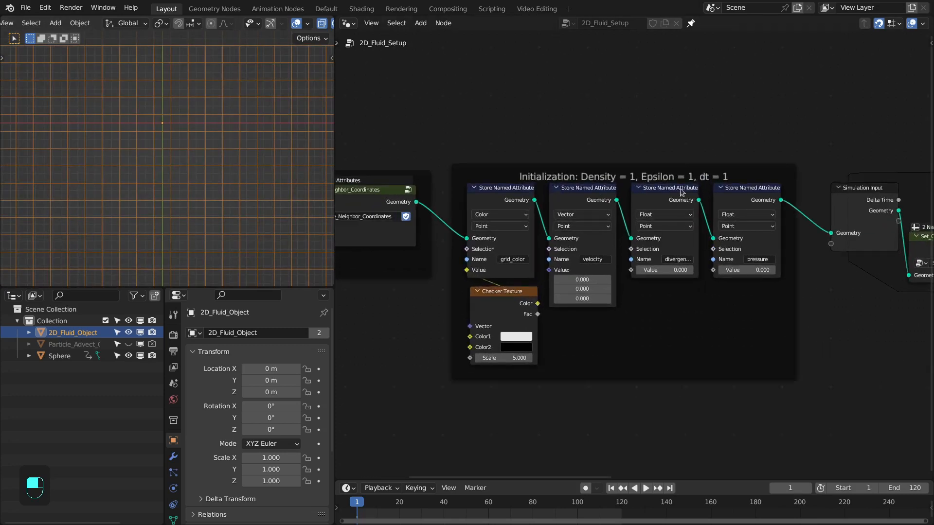
{"action": "scroll", "coordinate": [497, 188], "scroll_direction": "down", "scroll_amount": 3}
{"action": "scroll", "coordinate": [491, 287], "scroll_direction": "up", "scroll_amount": 1}
{"action": "middle_click_drag", "start_coordinate": [493, 285], "coordinate": [650, 276]}
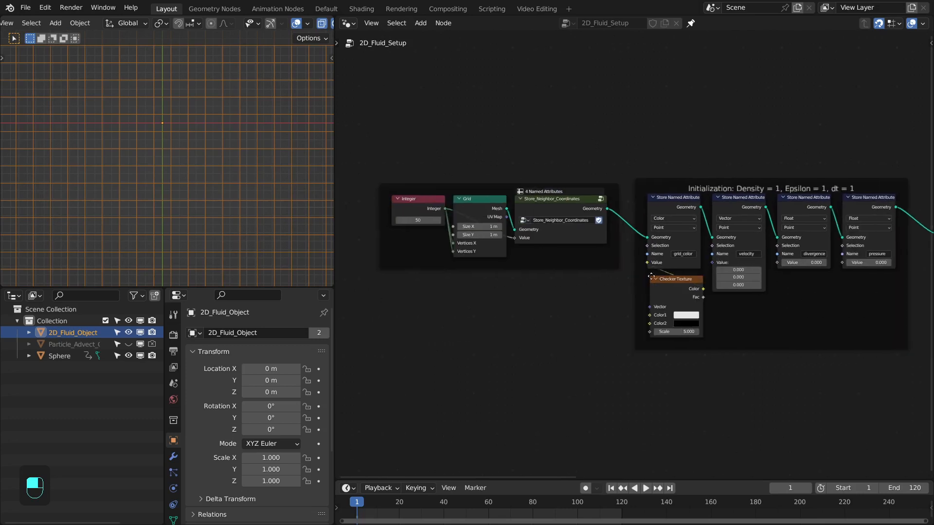
{"action": "left_click_drag", "start_coordinate": [603, 191], "coordinate": [519, 188]}
{"action": "scroll", "coordinate": [625, 196], "scroll_direction": "down", "scroll_amount": 2}
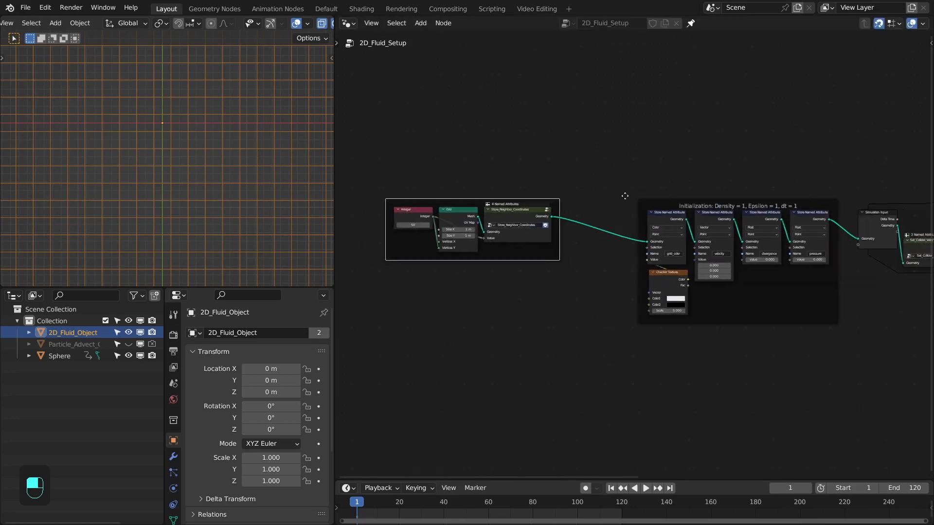
Step: Shift the Checker Texture node slightly under the grid_color attribute node in the Initialization frame
{"action": "middle_click_drag", "start_coordinate": [624, 196], "coordinate": [552, 195]}
{"action": "scroll", "coordinate": [777, 198], "scroll_direction": "up", "scroll_amount": 5}
{"action": "scroll", "coordinate": [777, 198], "scroll_direction": "down", "scroll_amount": 4}
{"action": "scroll", "coordinate": [711, 197], "scroll_direction": "up", "scroll_amount": 1}
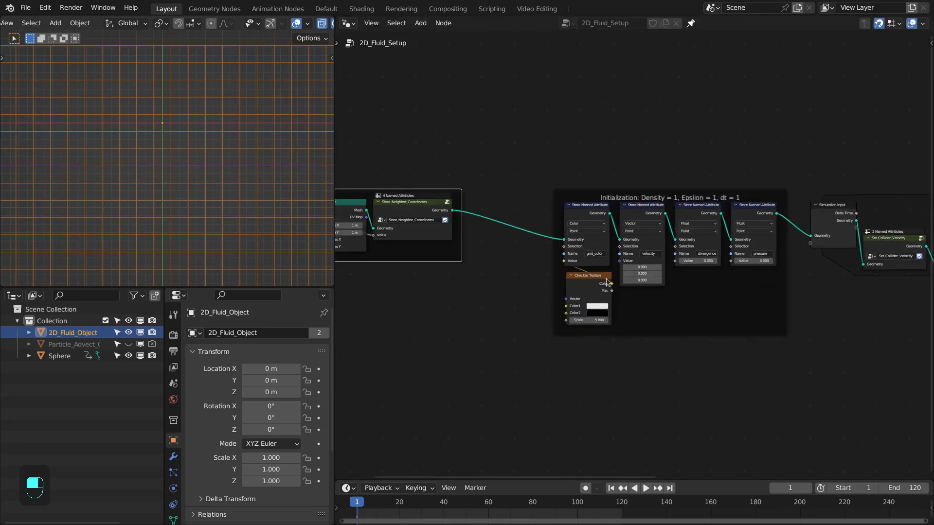
{"action": "scroll", "coordinate": [632, 245], "scroll_direction": "up", "scroll_amount": 1}
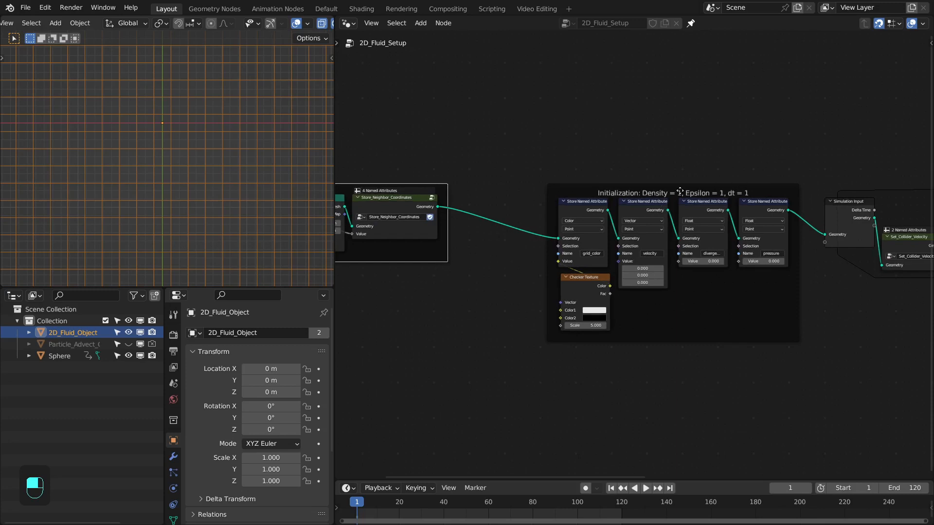
{"action": "left_click_drag", "start_coordinate": [587, 285], "coordinate": [580, 287]}
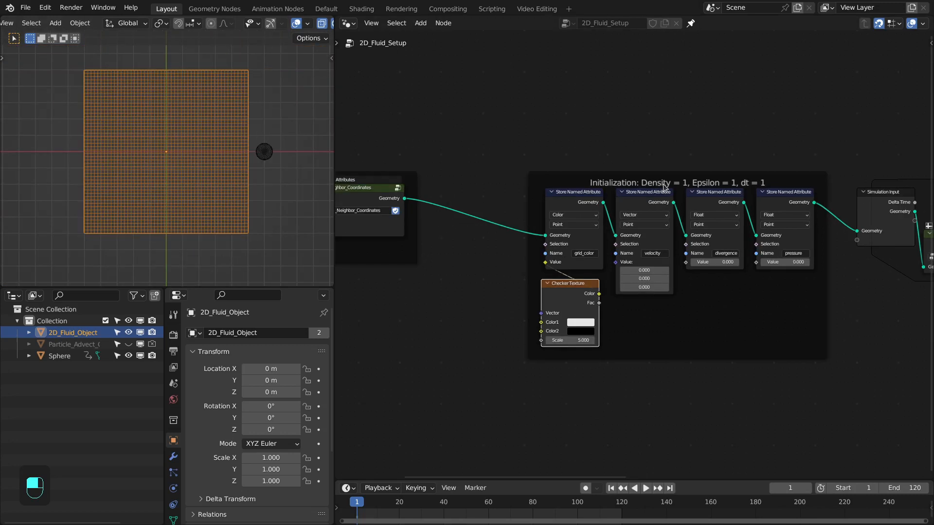
Step: Add a temporary particle system to 2D_Fluid_Object and examine its physics and integration settings
{"action": "left_click", "coordinate": [173, 473]}
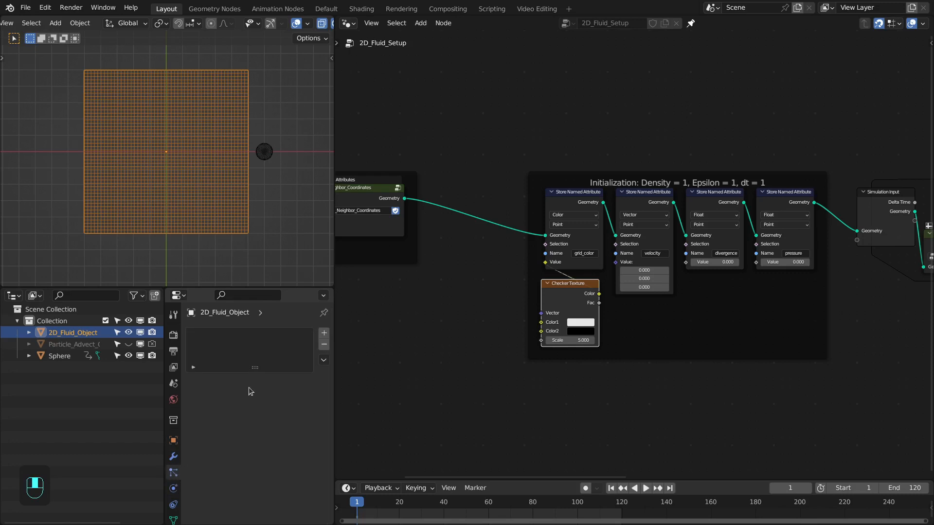
{"action": "left_click", "coordinate": [328, 335]}
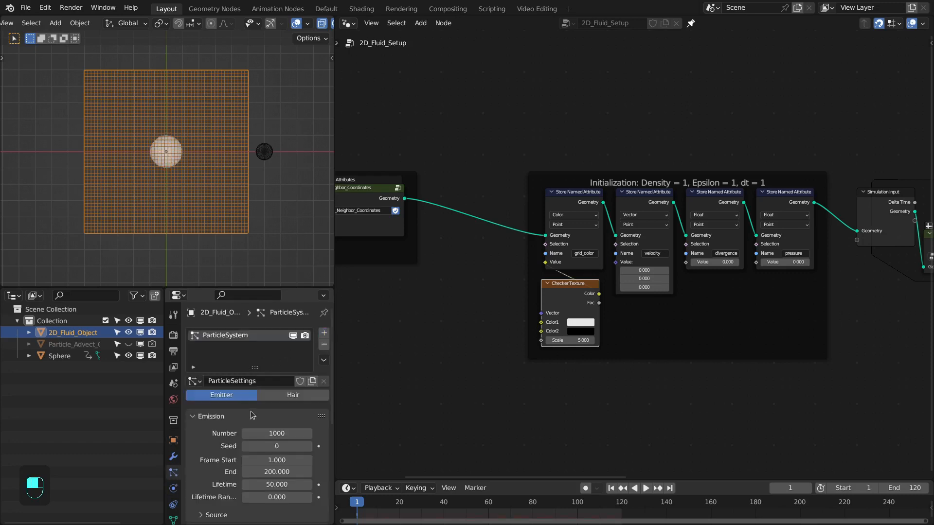
{"action": "scroll", "coordinate": [229, 435], "scroll_direction": "down", "scroll_amount": 6}
{"action": "left_click", "coordinate": [218, 393]}
{"action": "scroll", "coordinate": [221, 413], "scroll_direction": "down", "scroll_amount": 5}
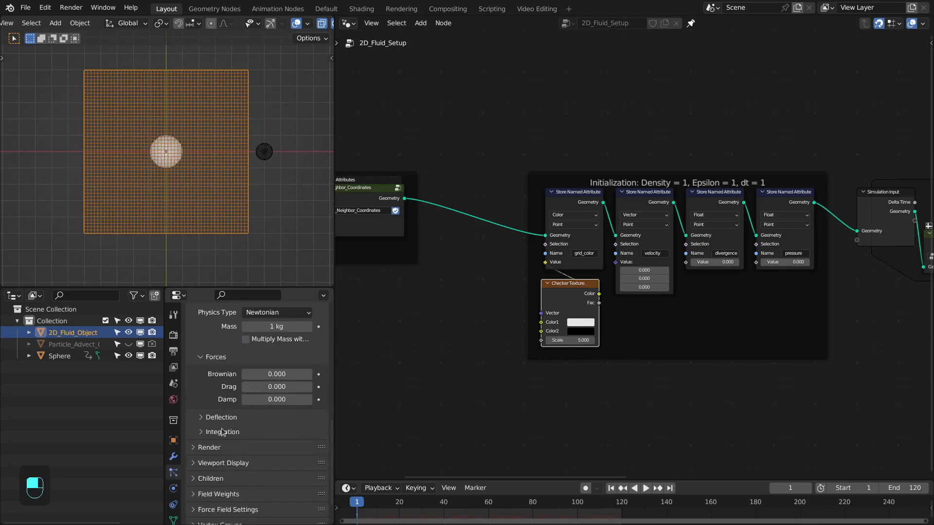
{"action": "left_click", "coordinate": [222, 431]}
{"action": "scroll", "coordinate": [222, 430], "scroll_direction": "down", "scroll_amount": 4}
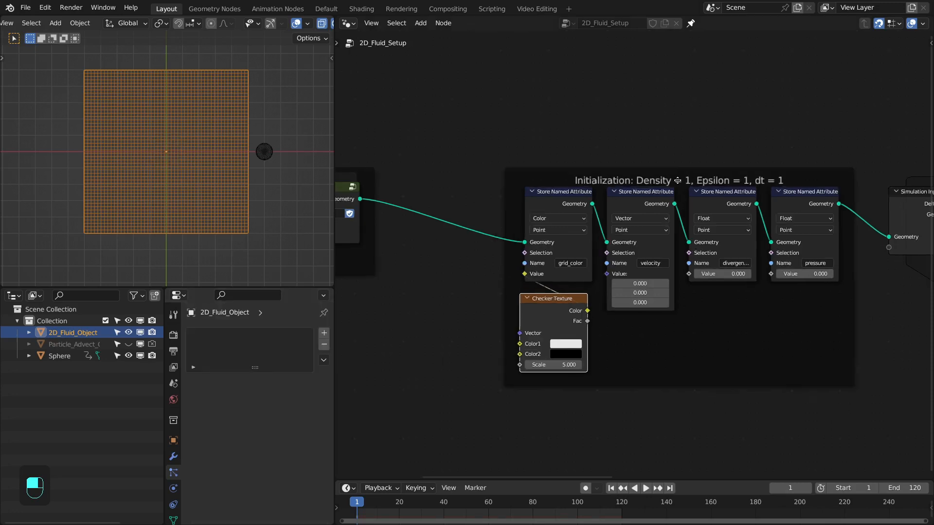
Step: Review the Initialization constants, switch to the Firefox article on fluid simulation, and examine its key formulas for advection, divergence and pressure
{"action": "scroll", "coordinate": [695, 178], "scroll_direction": "up", "scroll_amount": 3}
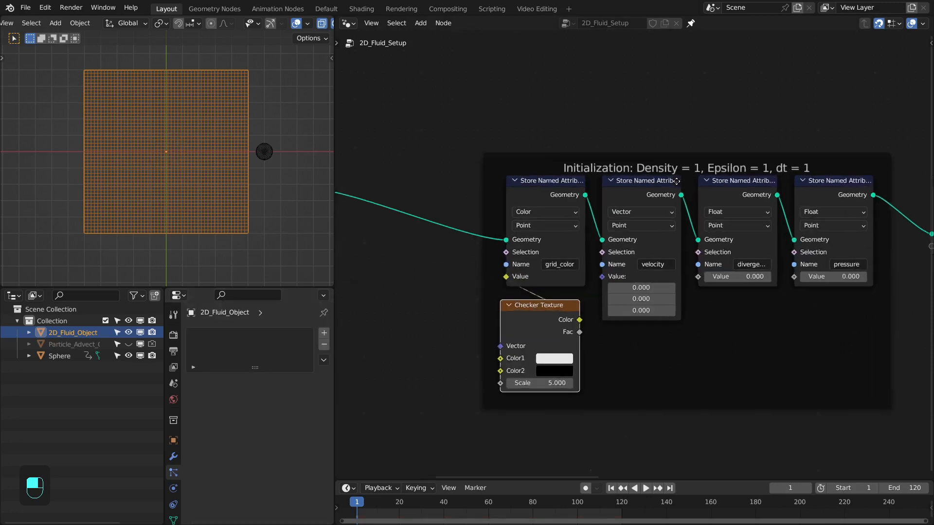
{"action": "scroll", "coordinate": [695, 177], "scroll_direction": "down", "scroll_amount": 3}
{"action": "scroll", "coordinate": [634, 178], "scroll_direction": "down", "scroll_amount": 2}
{"action": "middle_click_drag", "start_coordinate": [539, 169], "coordinate": [593, 188]}
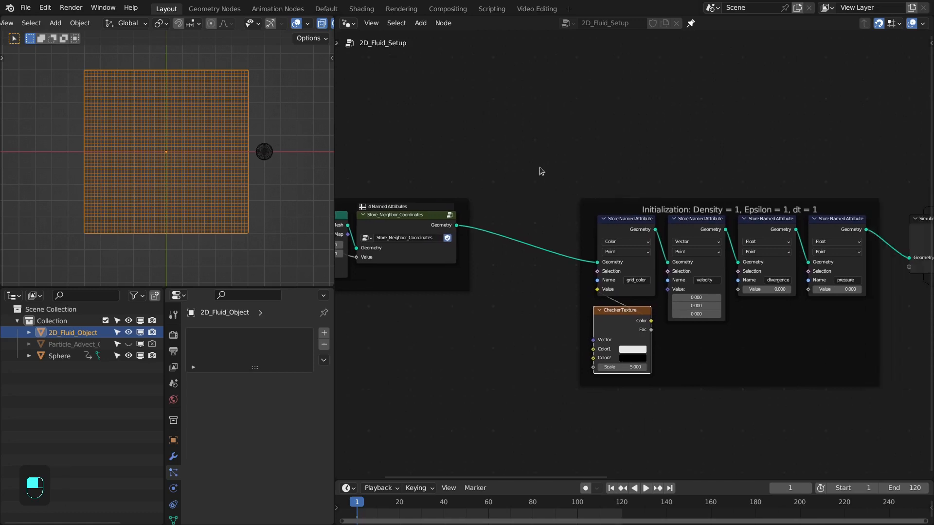
{"action": "key", "text": "alt+Tab"}
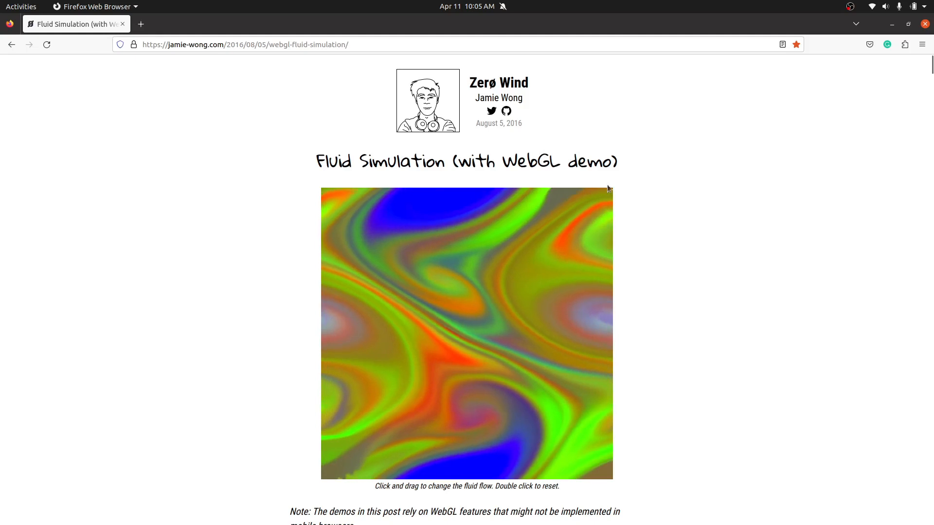
{"action": "scroll", "coordinate": [622, 274], "scroll_direction": "down", "scroll_amount": 6}
{"action": "scroll", "coordinate": [623, 274], "scroll_direction": "down", "scroll_amount": 20}
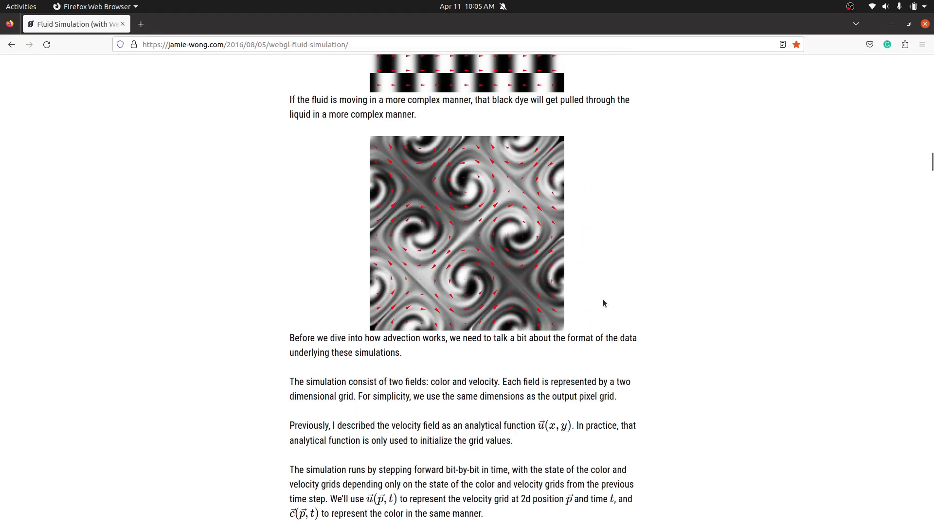
{"action": "scroll", "coordinate": [602, 299], "scroll_direction": "down", "scroll_amount": 20}
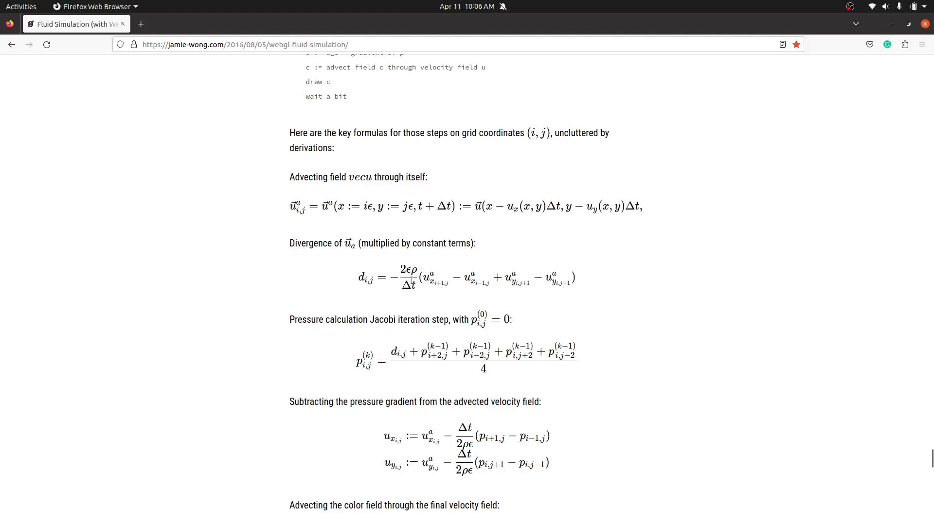
{"action": "scroll", "coordinate": [441, 349], "scroll_direction": "down", "scroll_amount": 2}
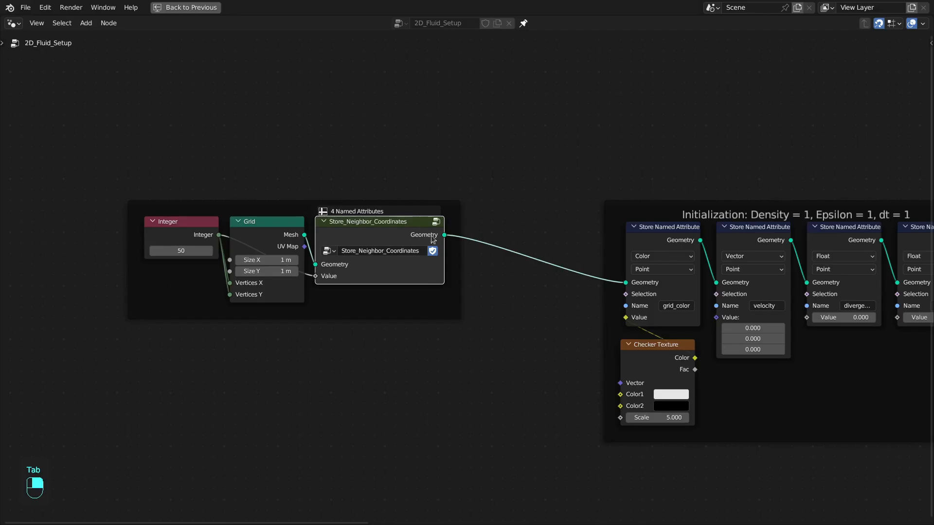
Step: Back in Blender, open the Store_Neighbor_Coordinates group and position a reroute on Divide's output, level with the first Combine XYZ node
{"action": "middle_click_drag", "start_coordinate": [392, 218], "coordinate": [412, 228]}
{"action": "key", "text": "Tab"}
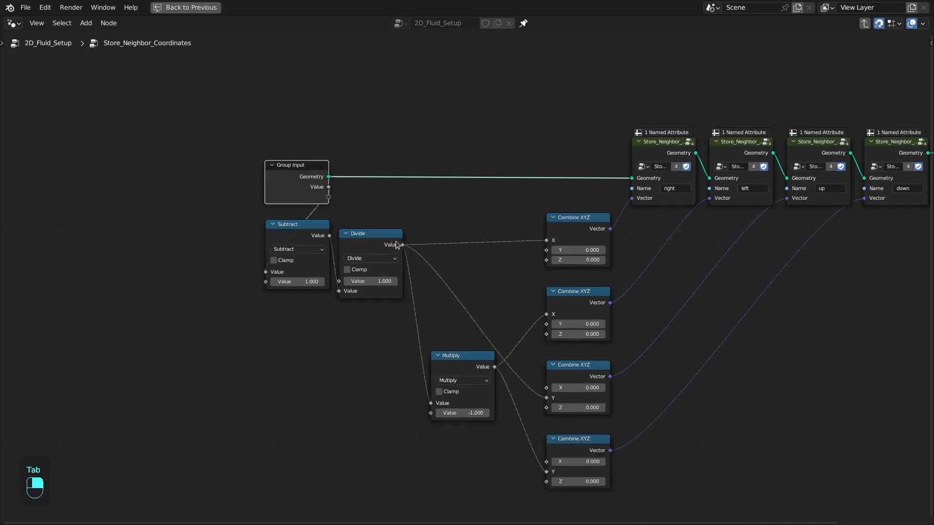
{"action": "scroll", "coordinate": [457, 223], "scroll_direction": "up", "scroll_amount": 1}
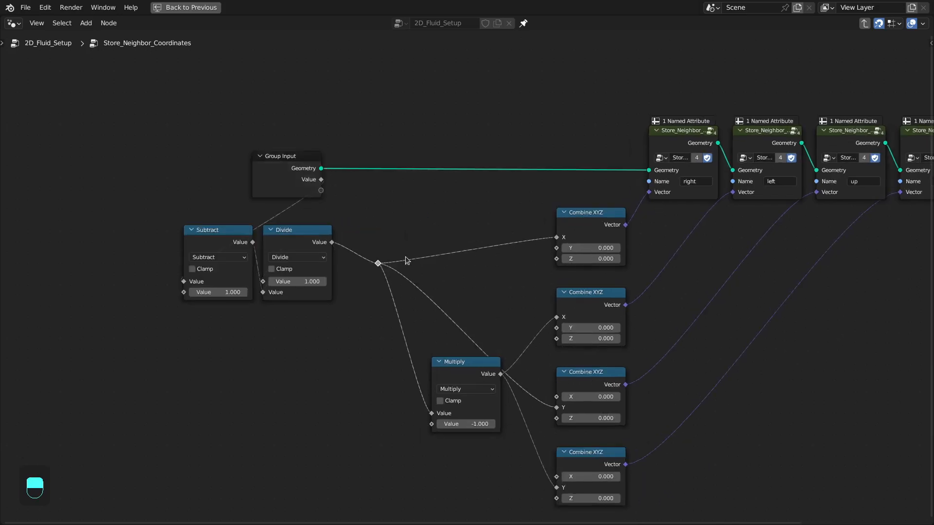
{"action": "key", "text": "g"}
{"action": "left_click", "coordinate": [431, 232]}
{"action": "middle_click_drag", "start_coordinate": [431, 232], "coordinate": [470, 238]}
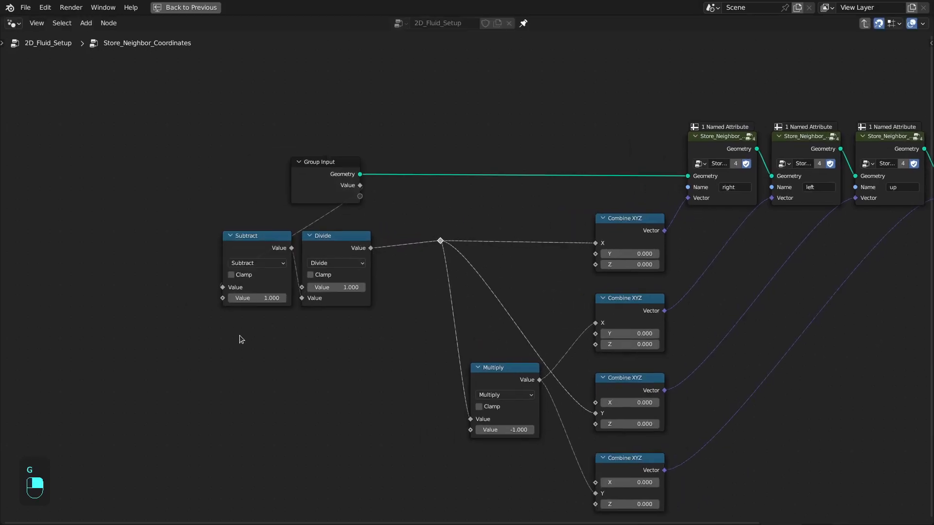
Step: Replace the Subtract and Divide nodes with a float Named Attribute node named grid_step that feeds the reroute
{"action": "left_click_drag", "start_coordinate": [239, 334], "coordinate": [334, 247]}
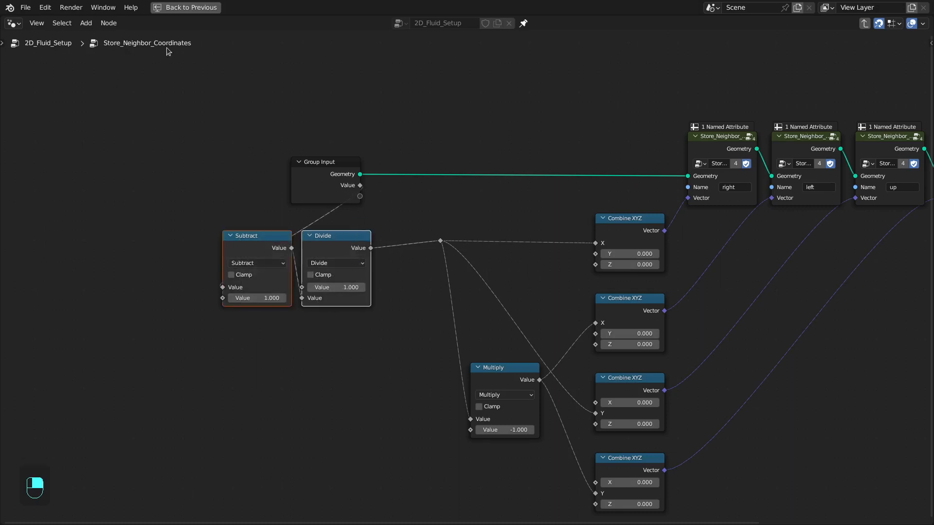
{"action": "key", "text": "x"}
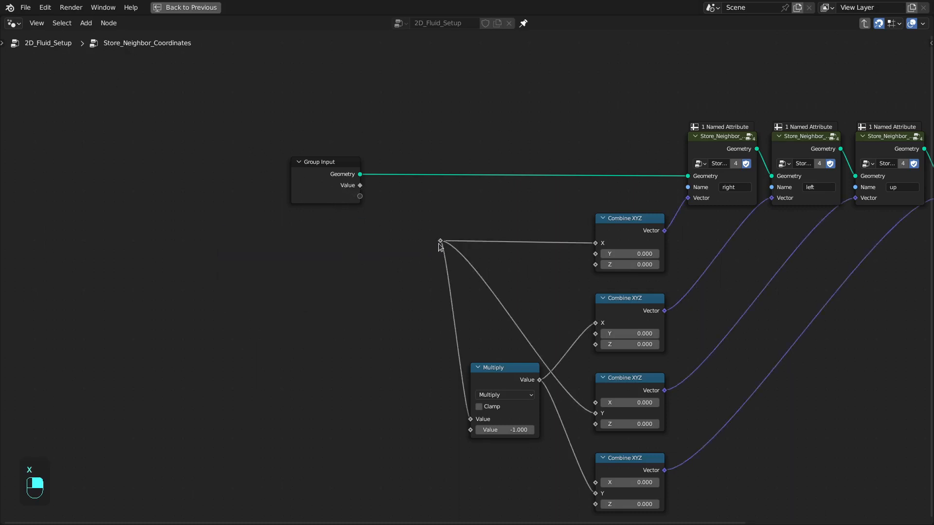
{"action": "key", "text": "shift+a"}
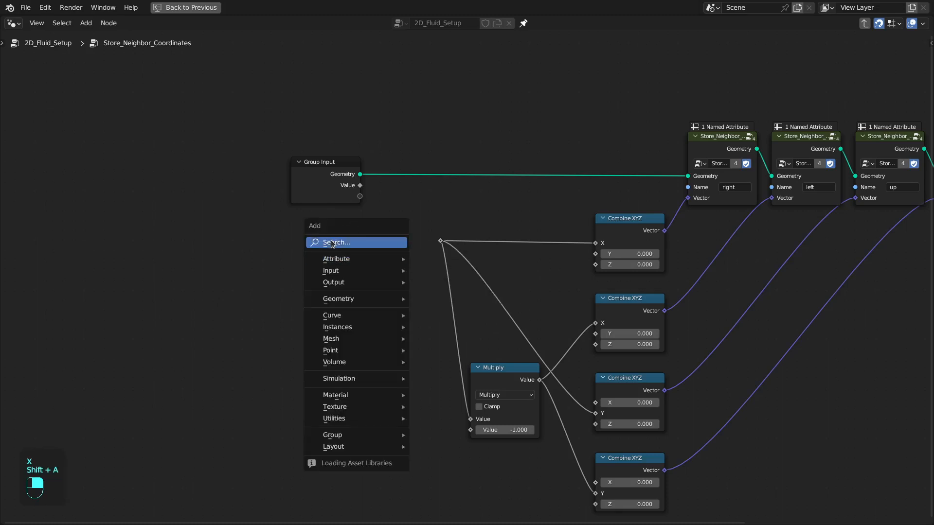
{"action": "type", "text": "name"}
{"action": "key", "text": "Return"}
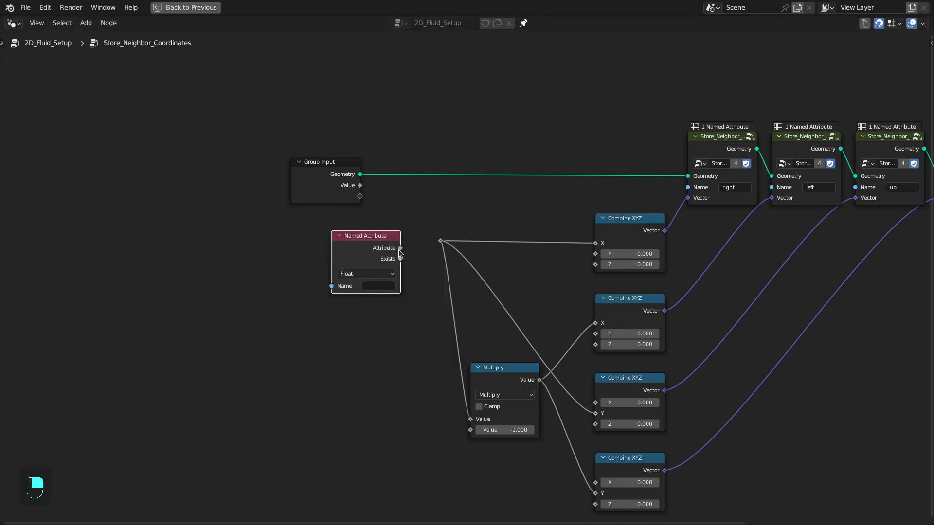
{"action": "left_click_drag", "start_coordinate": [400, 248], "coordinate": [441, 241]}
{"action": "left_click", "coordinate": [373, 287]}
{"action": "type", "text": "grid_step"}
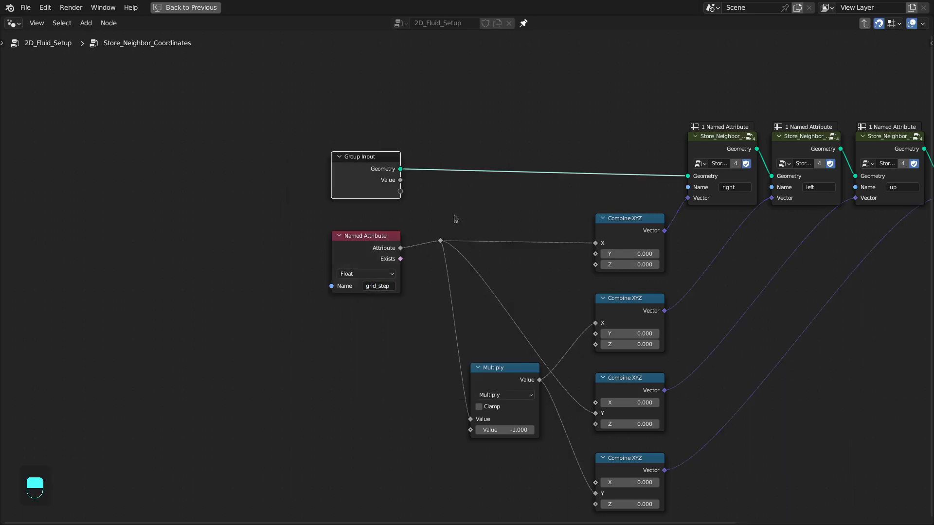
Step: Remove the unused Value input from the Store_Neighbor_Coordinates group and return to the parent node tree
{"action": "key", "text": "n"}
{"action": "left_click", "coordinate": [865, 69]}
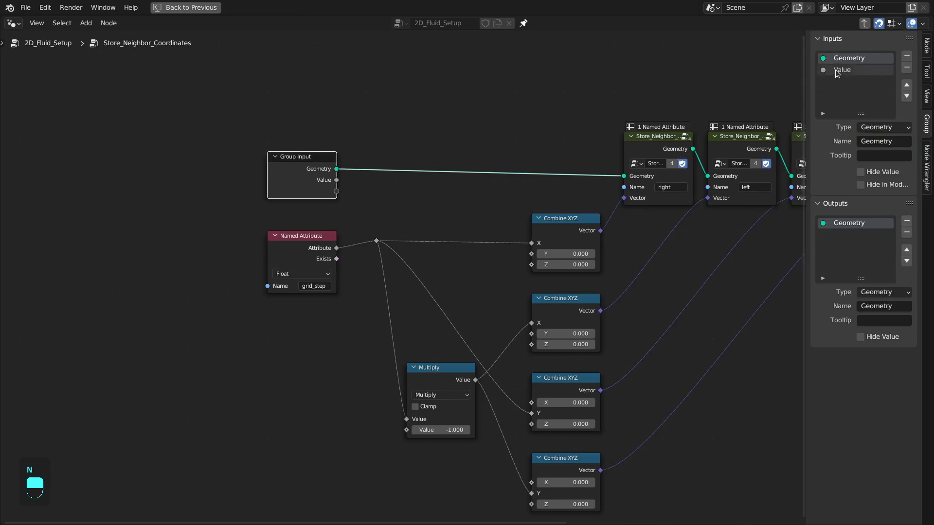
{"action": "left_click", "coordinate": [906, 68]}
{"action": "key", "text": "n"}
{"action": "key", "text": "Home"}
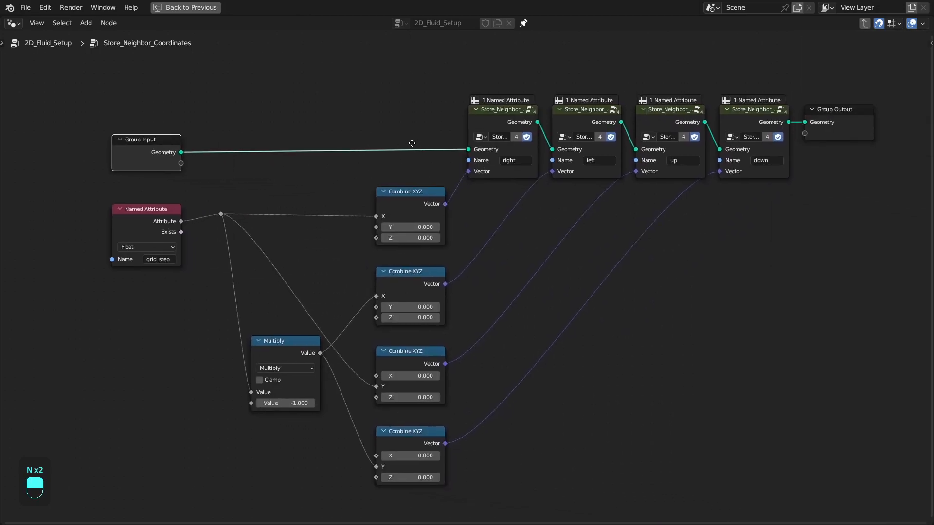
{"action": "key", "text": "Tab"}
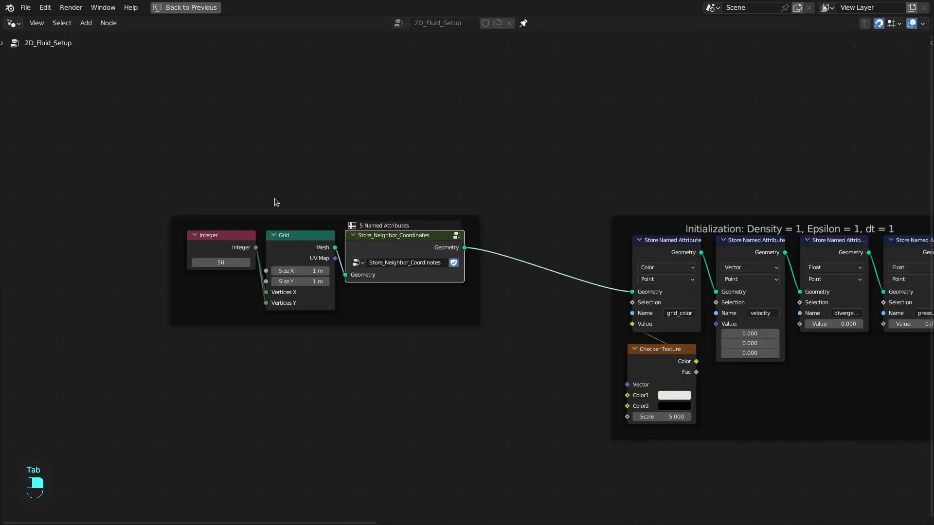
Step: Detach Store_Neighbor_Coordinates from the grid frame and place it in the gap before the Initialization frame
{"action": "key", "text": "alt+p"}
{"action": "left_click_drag", "start_coordinate": [428, 250], "coordinate": [526, 252]}
{"action": "middle_click_drag", "start_coordinate": [319, 229], "coordinate": [411, 240]}
{"action": "left_click_drag", "start_coordinate": [412, 240], "coordinate": [384, 240]}
{"action": "left_click_drag", "start_coordinate": [537, 200], "coordinate": [589, 263]}
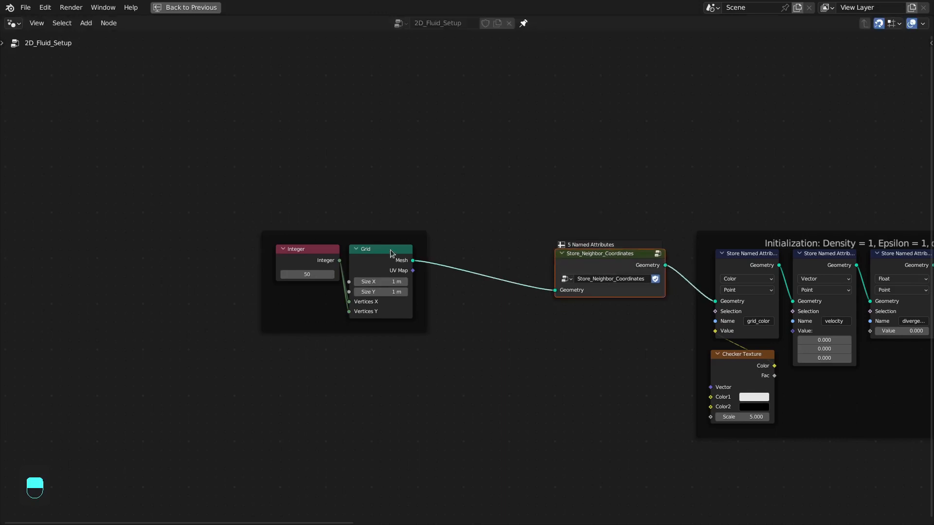
Step: Realign Store_Neighbor_Coordinates between the grid frame and the Initialization frame, and restore the multi-editor layout
{"action": "scroll", "coordinate": [390, 253], "scroll_direction": "up", "scroll_amount": 1}
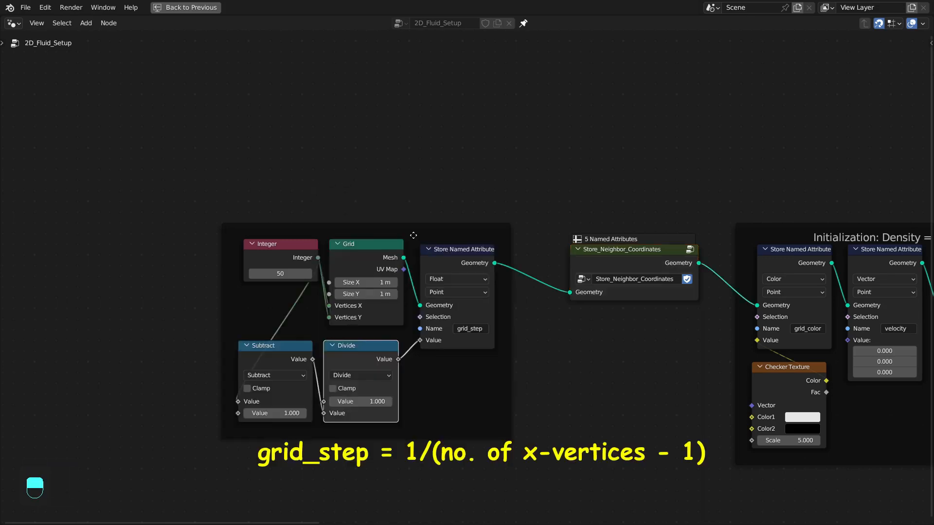
{"action": "left_click_drag", "start_coordinate": [415, 225], "coordinate": [358, 227]}
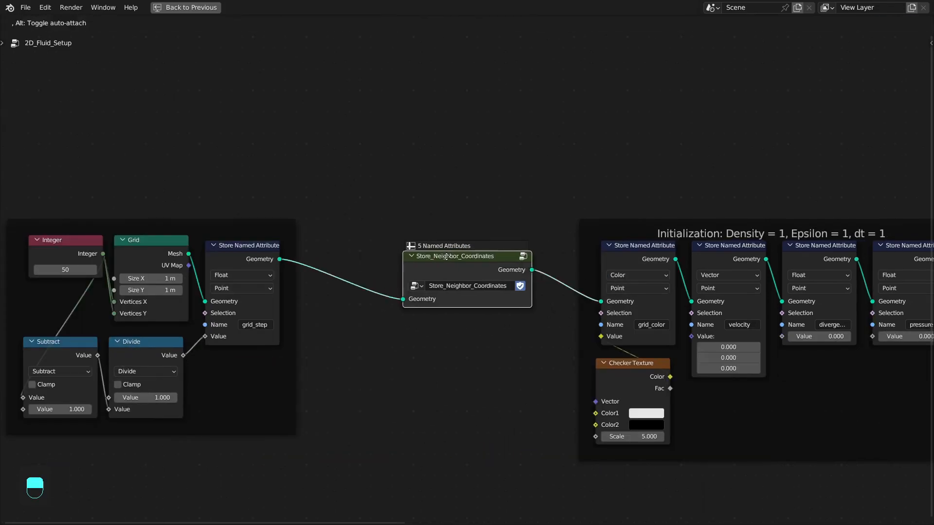
{"action": "left_click_drag", "start_coordinate": [446, 256], "coordinate": [445, 246]}
{"action": "left_click_drag", "start_coordinate": [373, 196], "coordinate": [531, 314]}
{"action": "key", "text": "ctrl+space"}
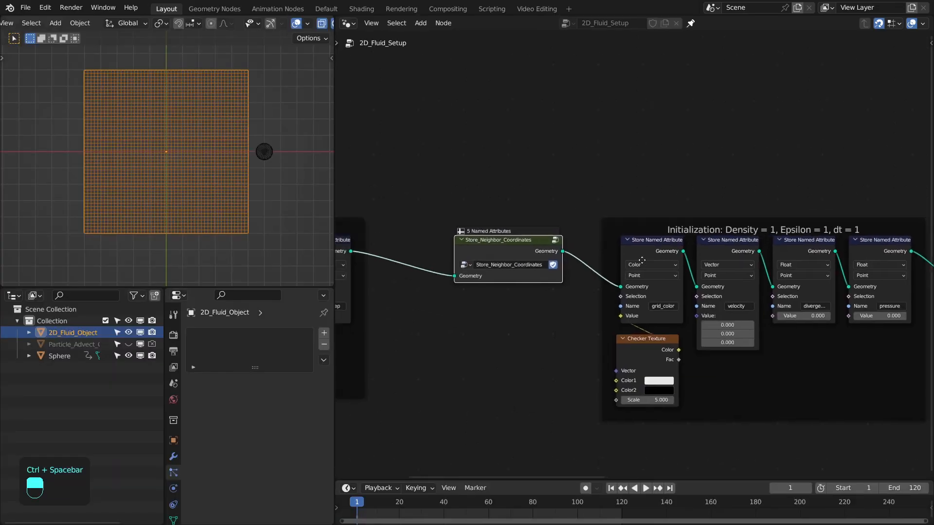
{"action": "left_click_drag", "start_coordinate": [512, 240], "coordinate": [452, 241]}
Step: Duplicate the grid_color Store Named Attribute node and insert it ahead of the Initialization chain as a float time_step attribute of 1.000
{"action": "left_click", "coordinate": [634, 253]}
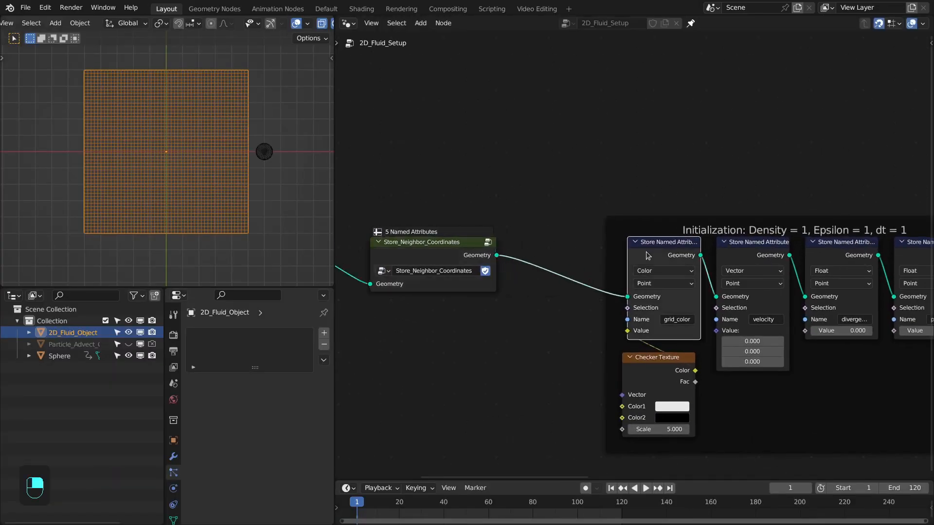
{"action": "key", "text": "shift+d"}
{"action": "left_click", "coordinate": [585, 259]}
{"action": "middle_click_drag", "start_coordinate": [586, 259], "coordinate": [502, 264]}
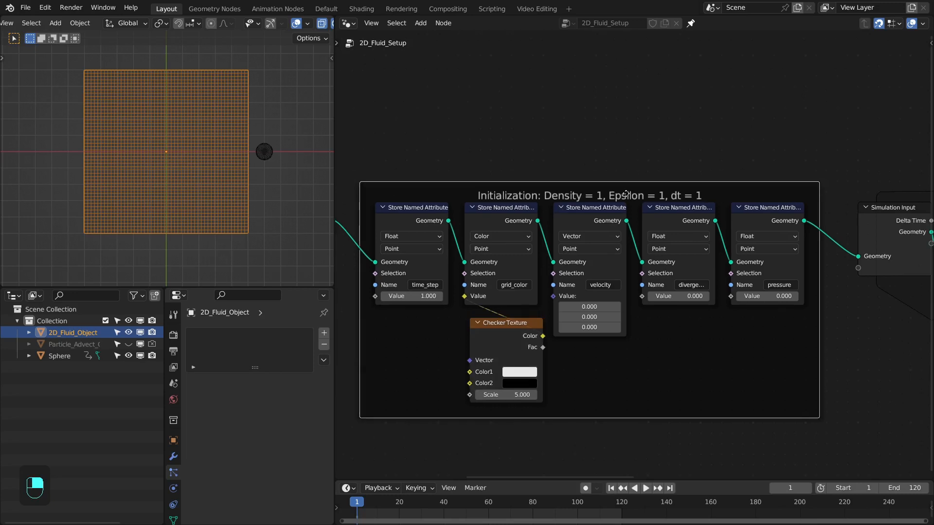
Step: Shorten the Initialization frame's label to "Initialization: Density = 1"
{"action": "key", "text": "F2"}
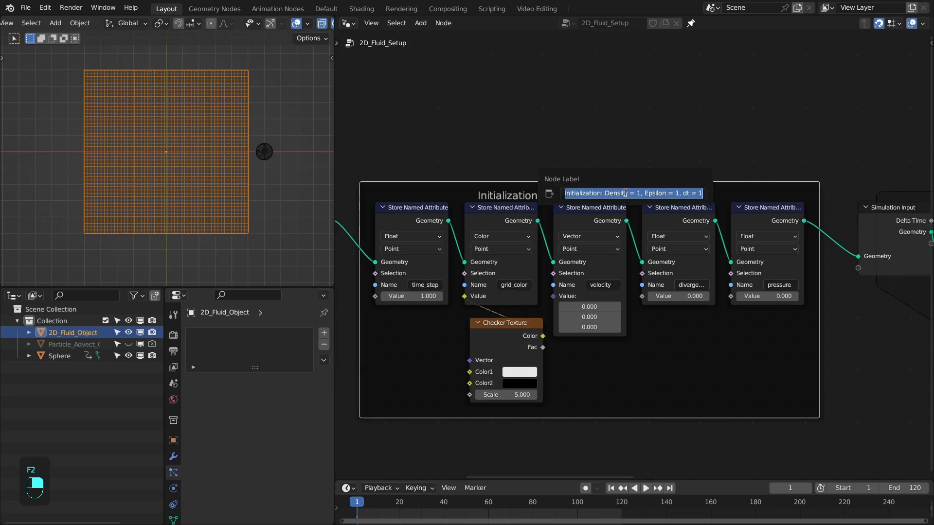
{"action": "middle_click_drag", "start_coordinate": [680, 231], "coordinate": [645, 228]}
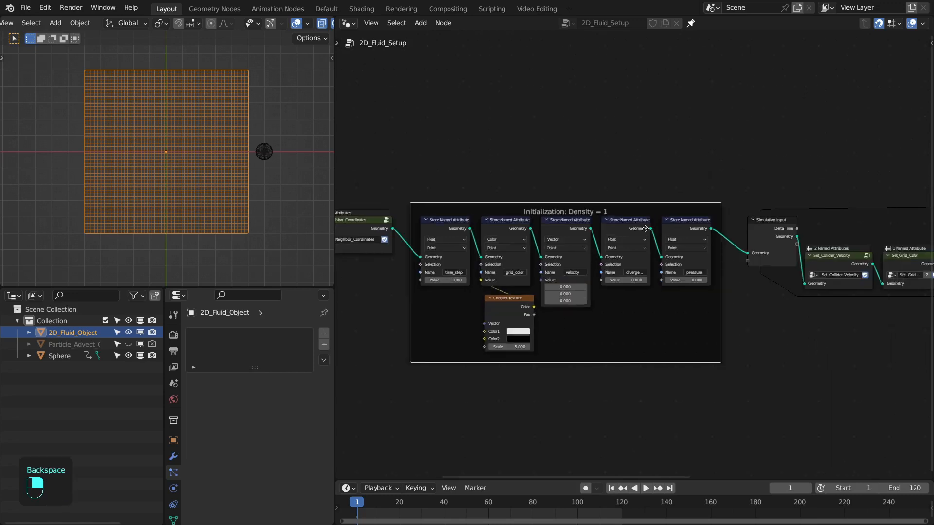
{"action": "scroll", "coordinate": [632, 226], "scroll_direction": "up", "scroll_amount": 1}
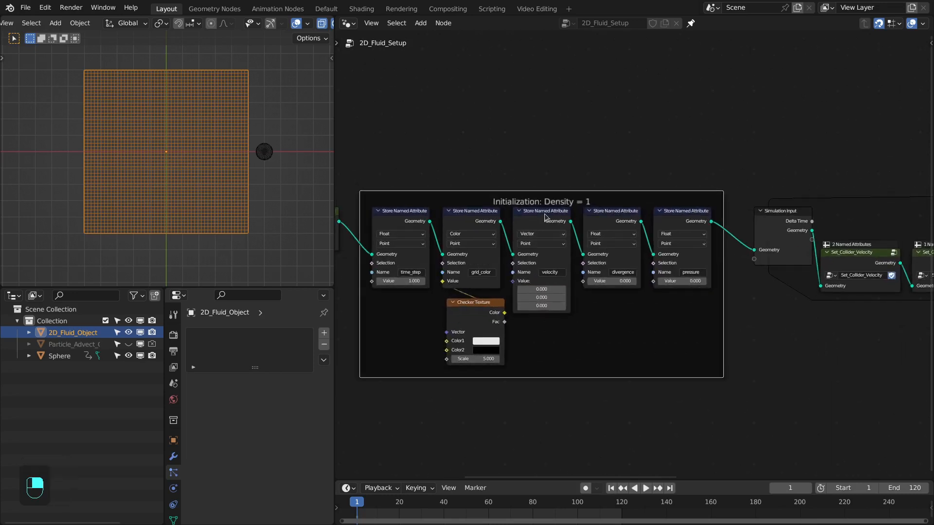
{"action": "scroll", "coordinate": [525, 233], "scroll_direction": "up", "scroll_amount": 1}
Step: Examine the chain of group nodes inside the simulation zone, starting from Simulation Input
{"action": "left_click_drag", "start_coordinate": [456, 325], "coordinate": [452, 316]}
{"action": "scroll", "coordinate": [496, 296], "scroll_direction": "right", "scroll_amount": 10, "text": "ctrl"}
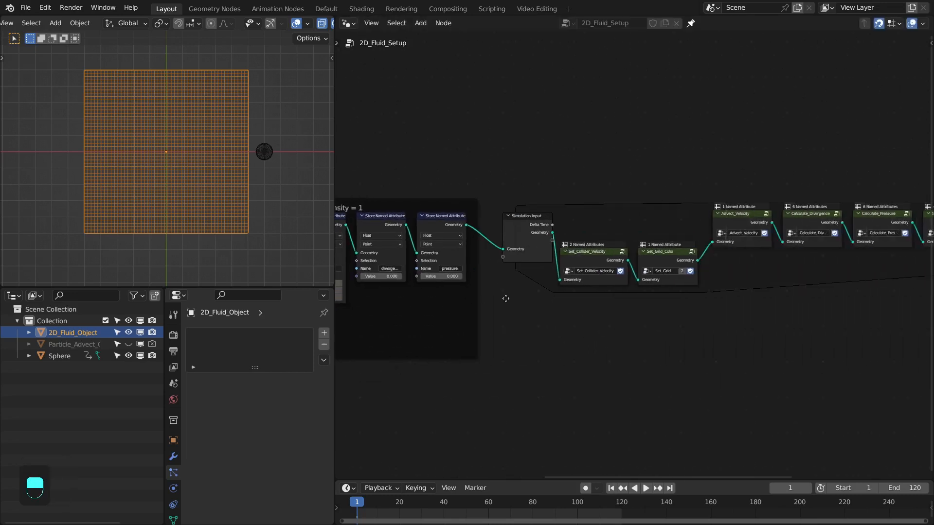
{"action": "middle_click_drag", "start_coordinate": [493, 297], "coordinate": [441, 290]}
{"action": "scroll", "coordinate": [493, 292], "scroll_direction": "down", "scroll_amount": 3}
{"action": "left_click_drag", "start_coordinate": [536, 282], "coordinate": [865, 216]}
{"action": "middle_click_drag", "start_coordinate": [508, 199], "coordinate": [674, 205]}
{"action": "scroll", "coordinate": [674, 206], "scroll_direction": "up", "scroll_amount": 1}
{"action": "scroll", "coordinate": [584, 257], "scroll_direction": "up", "scroll_amount": 1}
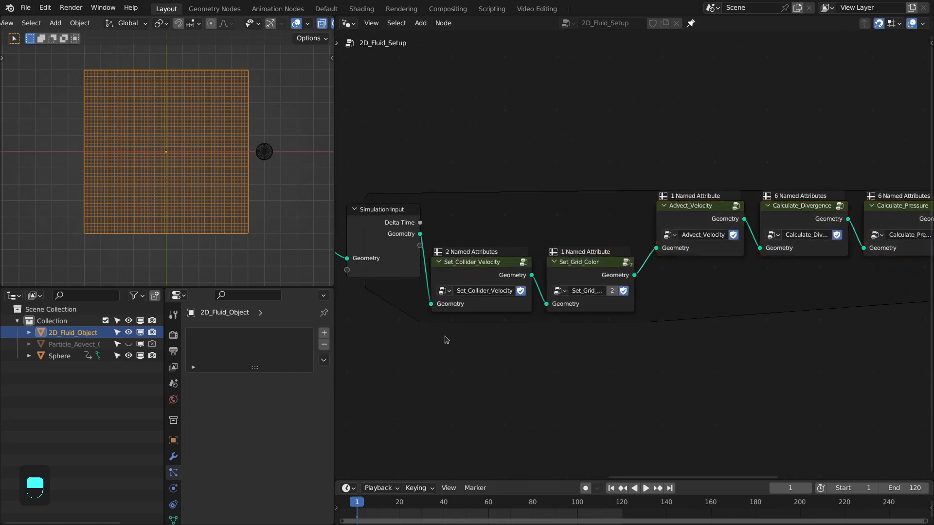
{"action": "left_click_drag", "start_coordinate": [444, 337], "coordinate": [584, 275]}
{"action": "left_click", "coordinate": [465, 367]}
Step: Inside the Set_Collider_Velocity group, move the collider Named Attribute and Subtract nodes below Distance, and lower the Object Info node
{"action": "left_click", "coordinate": [467, 284]}
{"action": "key", "text": "Tab"}
{"action": "middle_click_drag", "start_coordinate": [488, 305], "coordinate": [513, 304]}
{"action": "scroll", "coordinate": [512, 303], "scroll_direction": "up", "scroll_amount": 2}
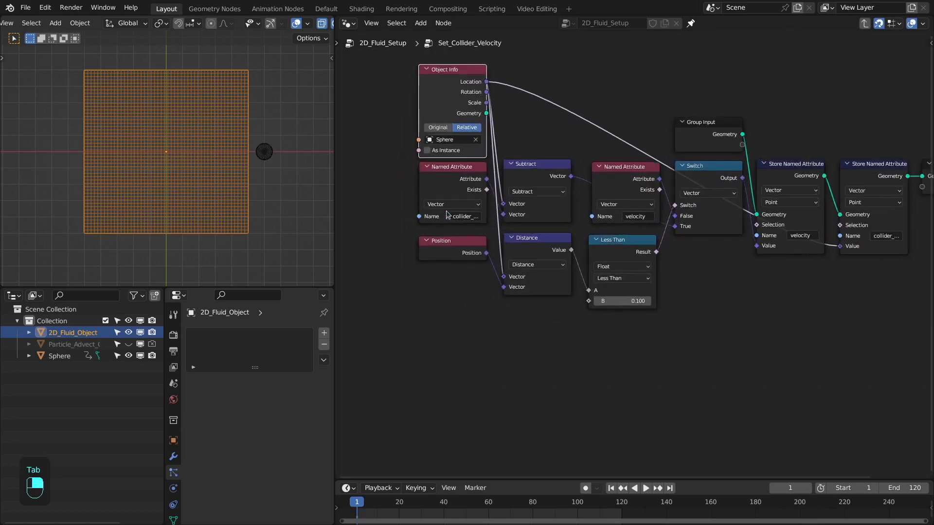
{"action": "left_click", "coordinate": [449, 195]}
{"action": "left_click_drag", "start_coordinate": [531, 193], "coordinate": [535, 355], "text": "shift"}
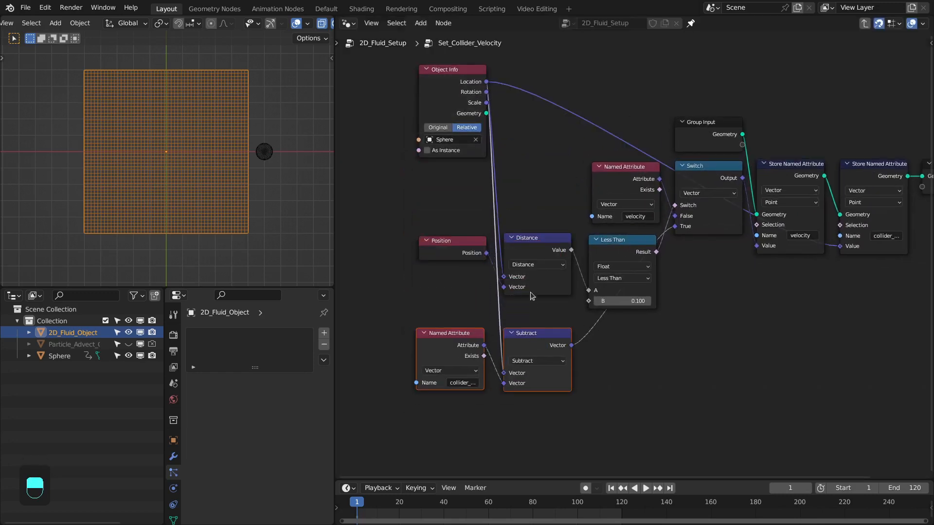
{"action": "left_click_drag", "start_coordinate": [459, 104], "coordinate": [457, 155]}
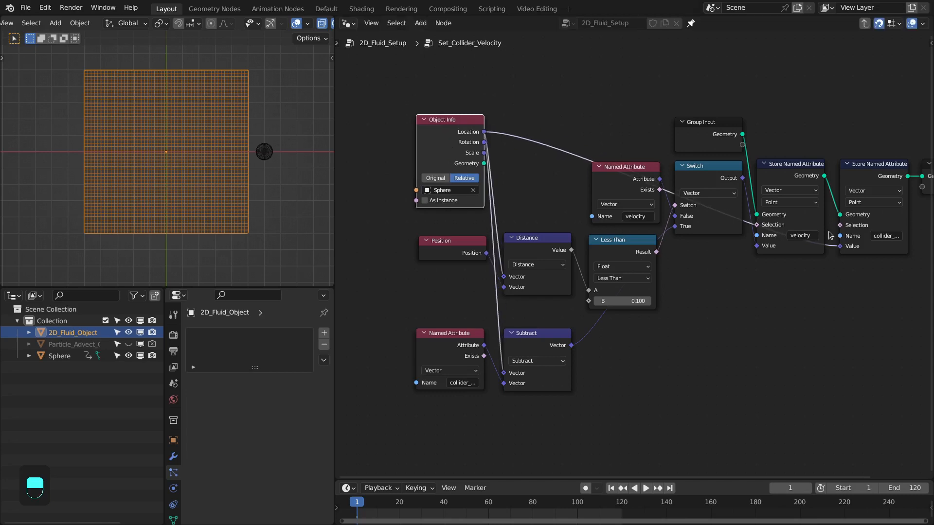
Step: Annotate the velocity formula v = dx/dt above the nodes, with vector arrows over v and x
{"action": "middle_click_drag", "start_coordinate": [521, 61], "coordinate": [479, 139]}
{"action": "key", "text": "d"}
{"action": "mouse_move", "coordinate": [485, 120]}
{"action": "left_mouse_down"}
{"action": "mouse_move", "coordinate": [508, 135]}
{"action": "mouse_move", "coordinate": [544, 131]}
{"action": "mouse_move", "coordinate": [544, 139]}
{"action": "mouse_move", "coordinate": [607, 123]}
{"action": "mouse_move", "coordinate": [579, 162]}
{"action": "left_mouse_up"}
{"action": "left_click_drag", "start_coordinate": [590, 147], "coordinate": [594, 160]}
{"action": "left_click_drag", "start_coordinate": [585, 154], "coordinate": [597, 152]}
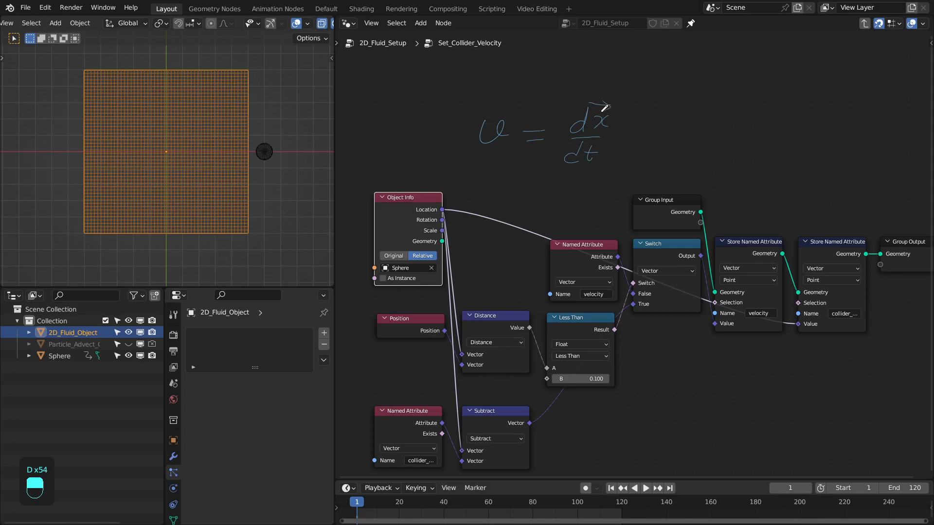
{"action": "left_click_drag", "start_coordinate": [605, 108], "coordinate": [611, 104]}
{"action": "left_click_drag", "start_coordinate": [489, 106], "coordinate": [520, 102]}
{"action": "left_click_drag", "start_coordinate": [514, 99], "coordinate": [515, 107]}
Step: Insert a vector Divide node between the Subtract node and the Switch node's True input
{"action": "scroll", "coordinate": [580, 99], "scroll_direction": "down", "scroll_amount": 3}
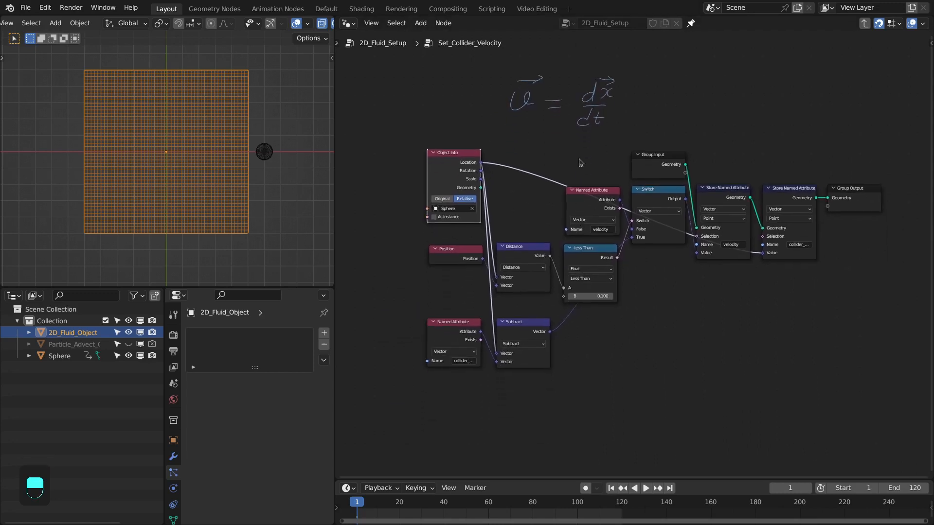
{"action": "left_click_drag", "start_coordinate": [538, 338], "coordinate": [638, 234]}
{"action": "type", "text": "dvid"}
{"action": "key", "text": "Return"}
{"action": "left_click", "coordinate": [560, 336]}
{"action": "scroll", "coordinate": [602, 285], "scroll_direction": "up", "scroll_amount": 2}
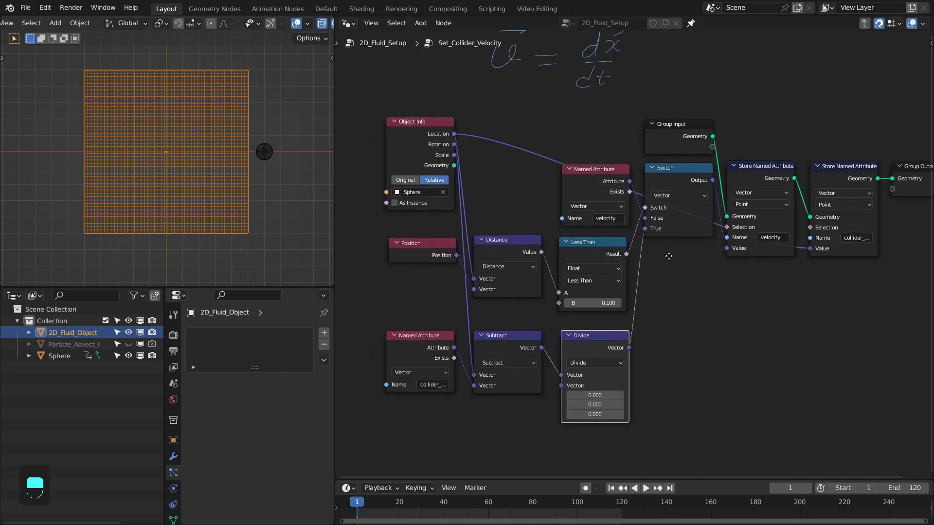
{"action": "scroll", "coordinate": [666, 199], "scroll_direction": "down", "scroll_amount": 1}
Step: Add a Value node below Subtract and connect it to the Divide node's second Vector input
{"action": "left_click_drag", "start_coordinate": [570, 372], "coordinate": [555, 385]}
{"action": "type", "text": "value"}
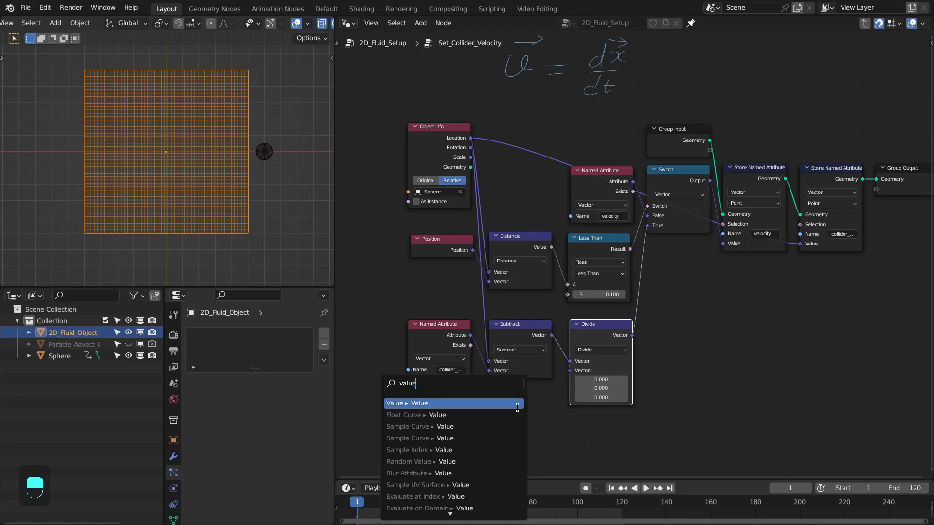
{"action": "key", "text": "Return"}
{"action": "left_click", "coordinate": [544, 280]}
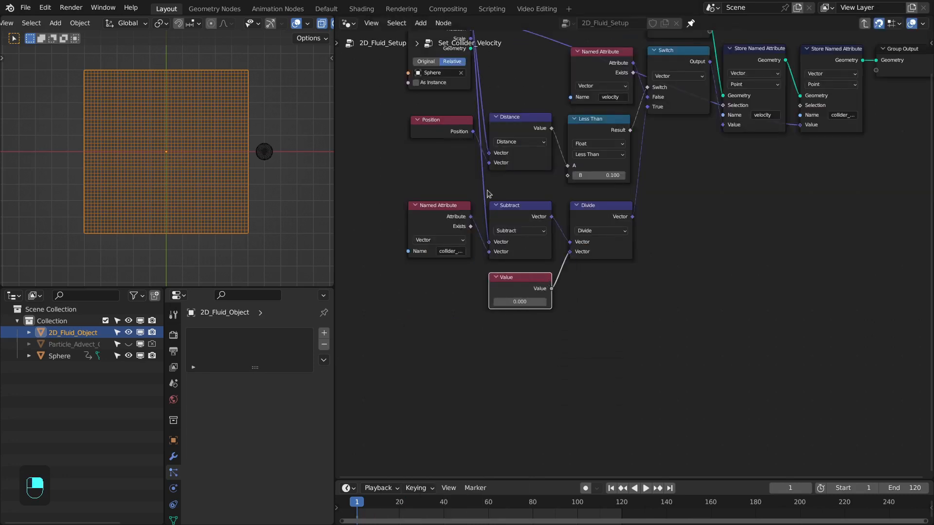
{"action": "middle_click_drag", "start_coordinate": [489, 194], "coordinate": [485, 282]}
Step: Label the Value node Time Step, set it to 0.5, and return to the parent node tree
{"action": "scroll", "coordinate": [177, 146], "scroll_direction": "up", "scroll_amount": 2}
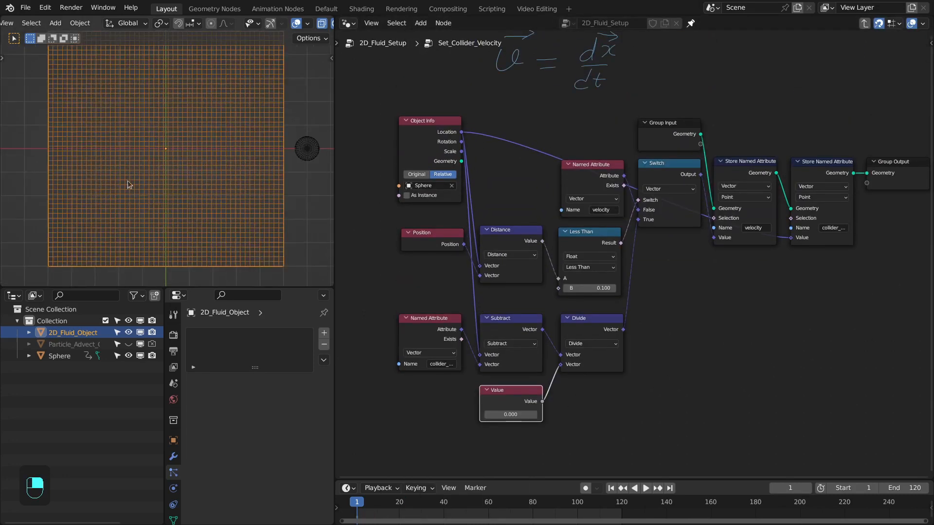
{"action": "left_click", "coordinate": [509, 404]}
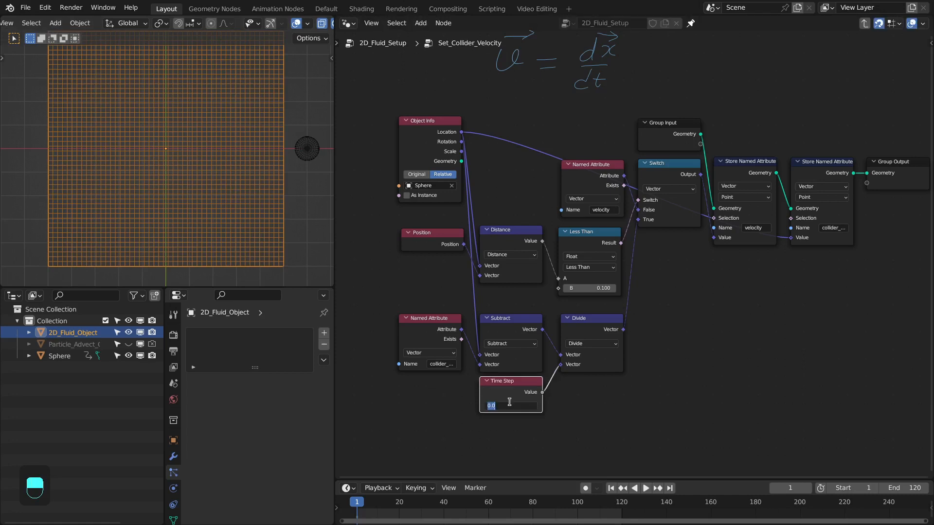
{"action": "type", "text": ".5"}
{"action": "key", "text": "Return"}
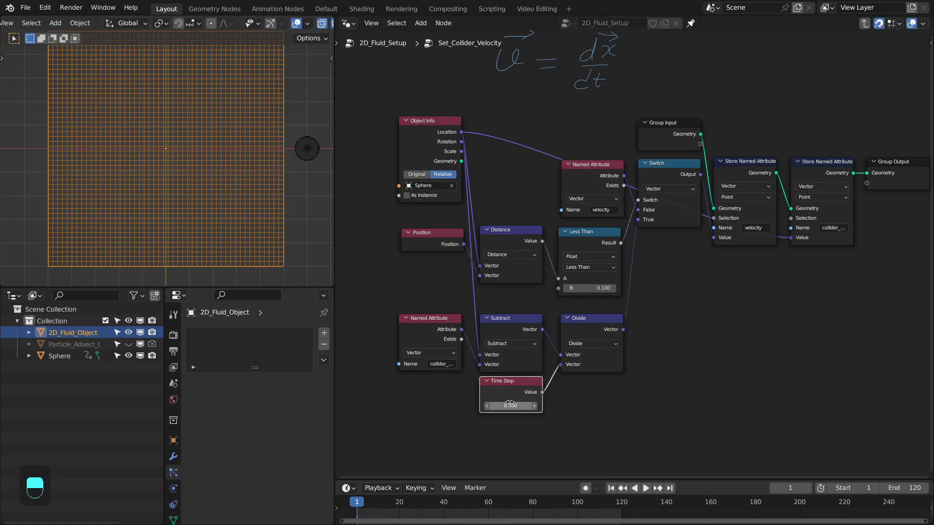
{"action": "middle_click_drag", "start_coordinate": [638, 254], "coordinate": [603, 269]}
{"action": "left_click", "coordinate": [407, 167]}
{"action": "key", "text": "Tab"}
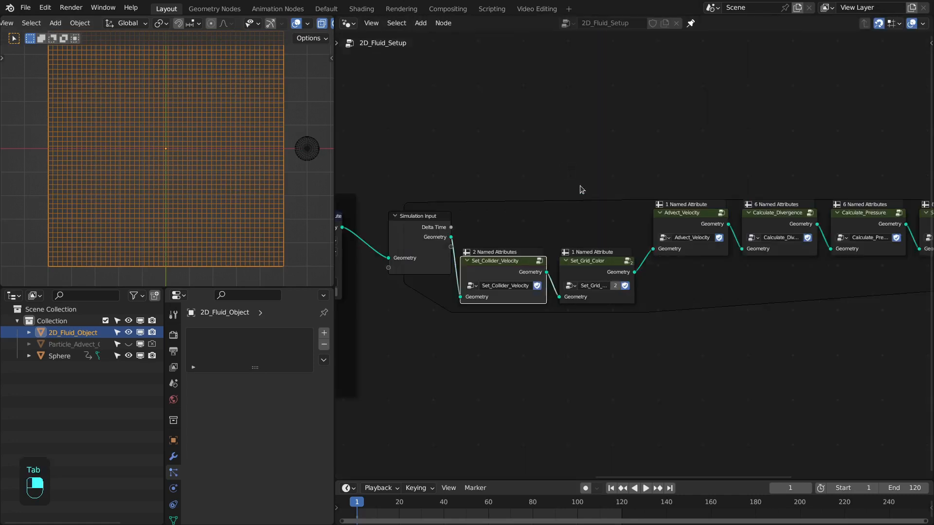
Step: Open the Set_Grid_Color group, examine its nodes, and return to the parent node tree
{"action": "left_click", "coordinate": [576, 273]}
{"action": "key", "text": "Tab"}
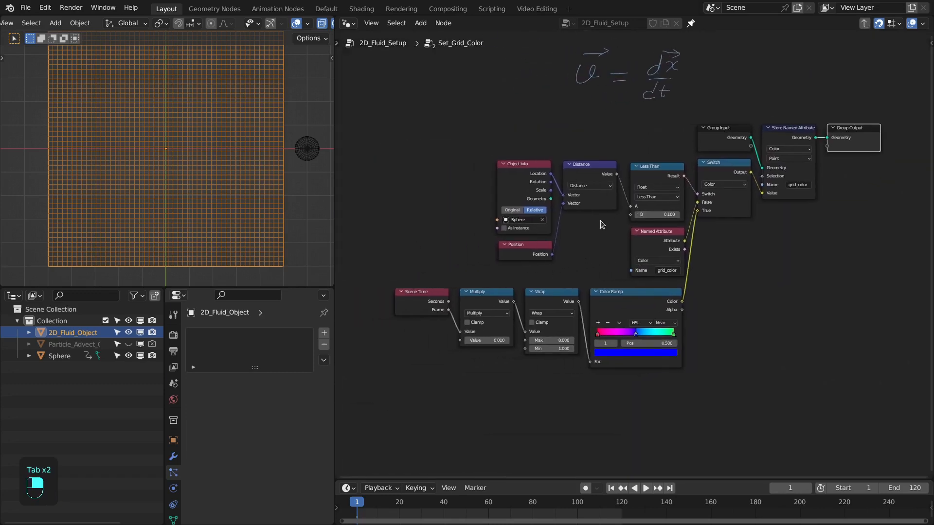
{"action": "scroll", "coordinate": [602, 225], "scroll_direction": "up", "scroll_amount": 2}
{"action": "left_click", "coordinate": [734, 119]}
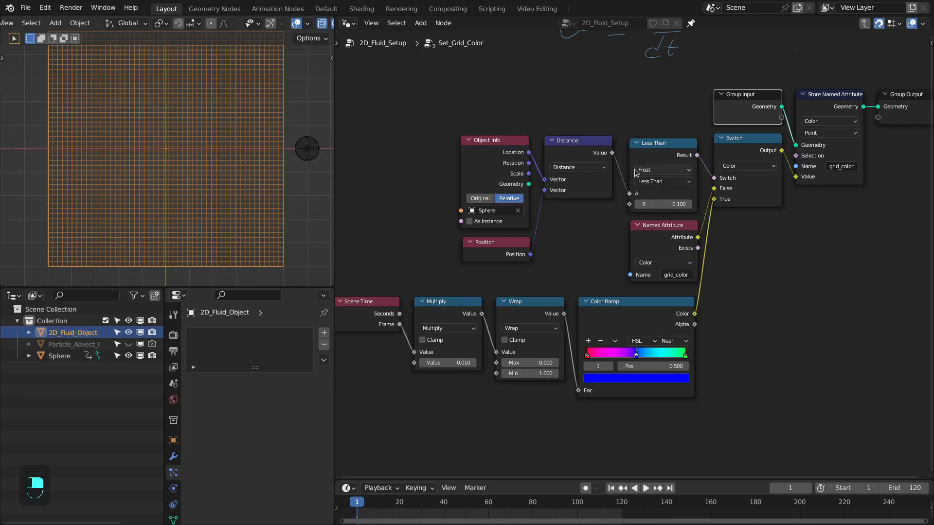
{"action": "scroll", "coordinate": [688, 169], "scroll_direction": "down", "scroll_amount": 2}
{"action": "key", "text": "Tab"}
{"action": "scroll", "coordinate": [526, 212], "scroll_direction": "up", "scroll_amount": 3}
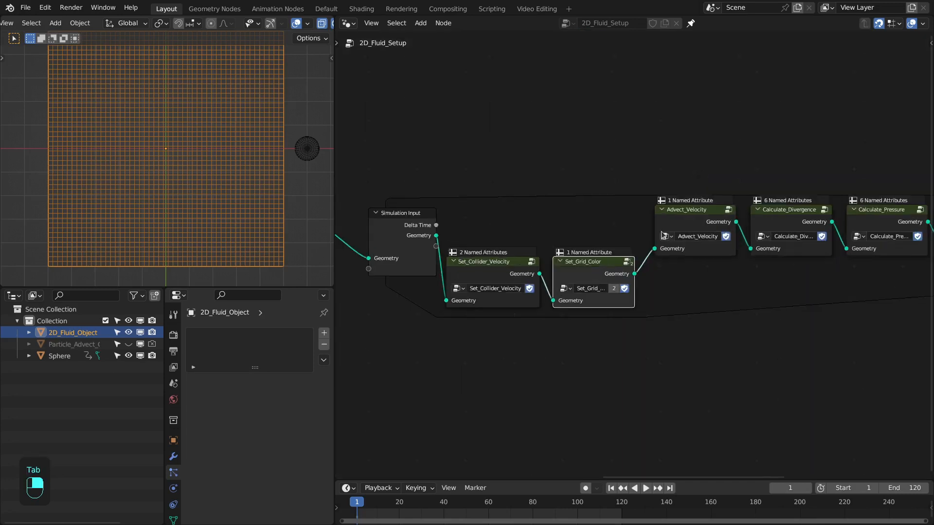
Step: Open the Advect_Velocity group and move the velocity Named Attribute node down, clear of Position and Subtract
{"action": "left_click", "coordinate": [552, 215]}
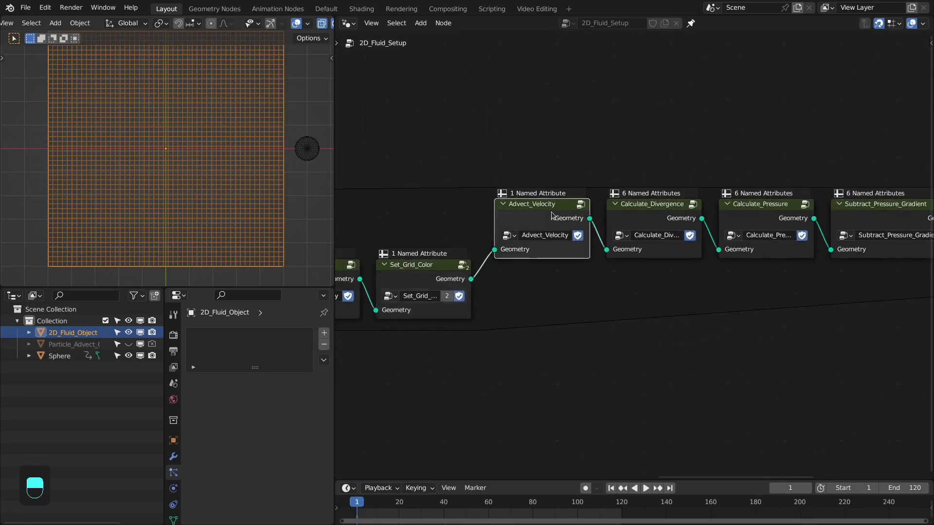
{"action": "key", "text": "Tab"}
{"action": "scroll", "coordinate": [552, 216], "scroll_direction": "down", "scroll_amount": 2}
{"action": "left_click_drag", "start_coordinate": [467, 272], "coordinate": [433, 309]}
{"action": "middle_click_drag", "start_coordinate": [459, 299], "coordinate": [459, 365]}
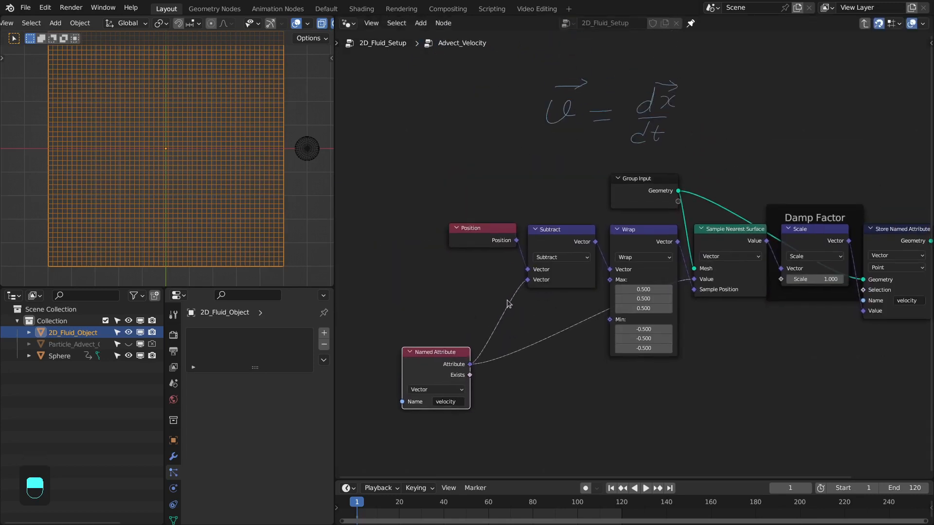
{"action": "left_click_drag", "start_coordinate": [470, 204], "coordinate": [563, 253]}
{"action": "middle_click_drag", "start_coordinate": [514, 200], "coordinate": [513, 233]}
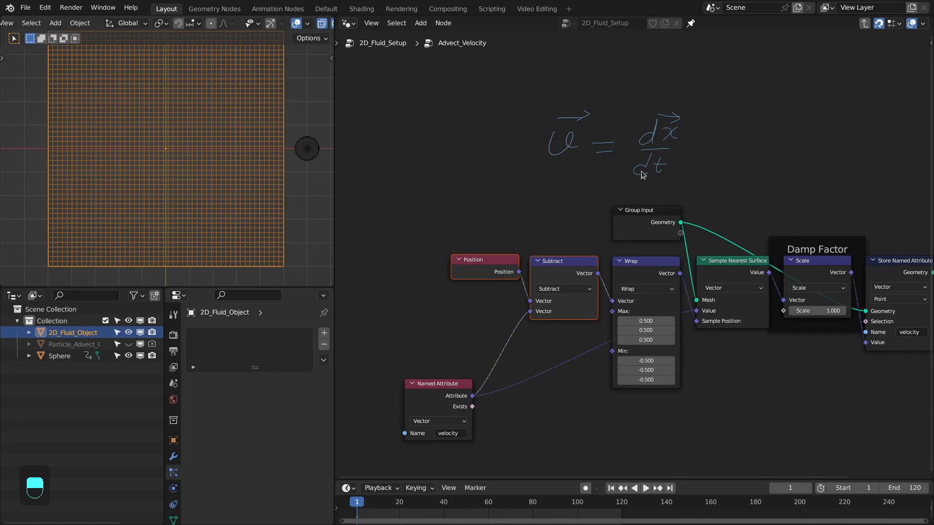
{"action": "middle_click_drag", "start_coordinate": [498, 282], "coordinate": [547, 246]}
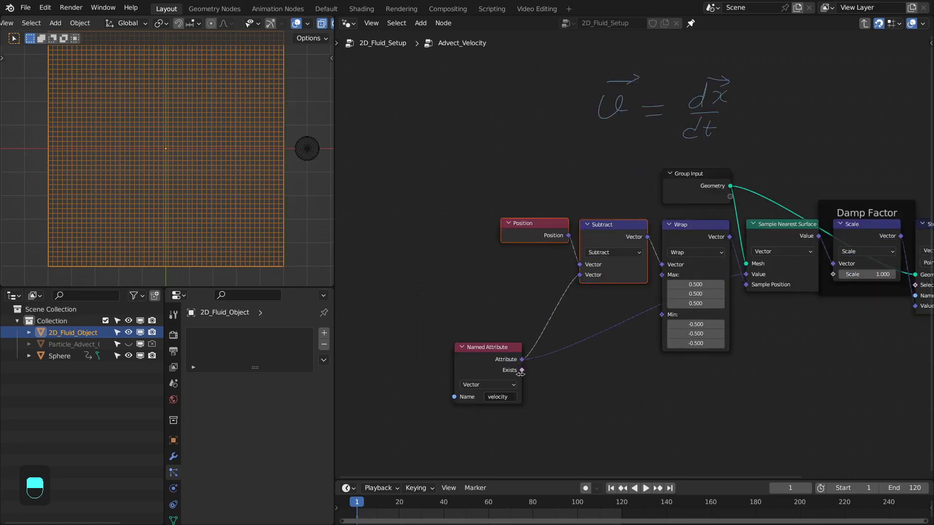
Step: Scale the velocity by a float time_step Named Attribute before the Subtract node, and return to the parent tree
{"action": "left_click_drag", "start_coordinate": [520, 372], "coordinate": [542, 334]}
{"action": "type", "text": "scale"}
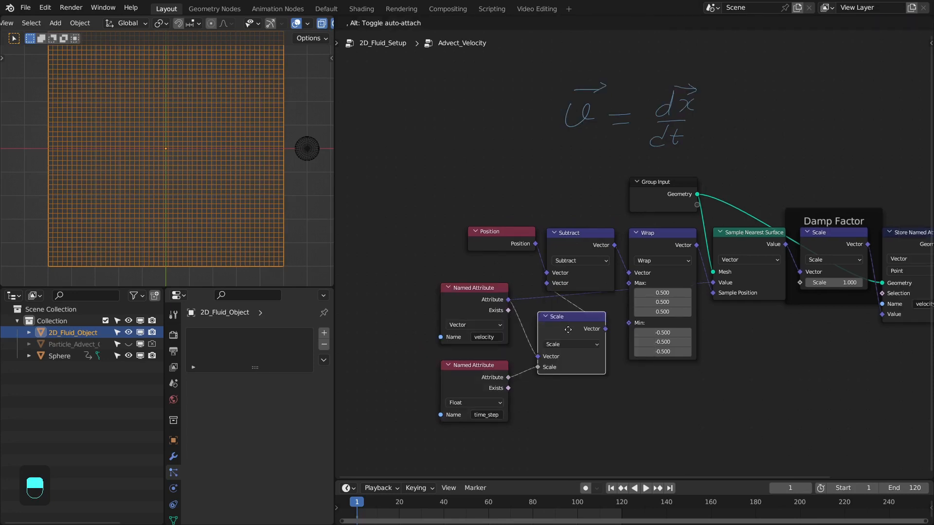
{"action": "left_click", "coordinate": [583, 309]}
{"action": "middle_click_drag", "start_coordinate": [583, 308], "coordinate": [561, 320]}
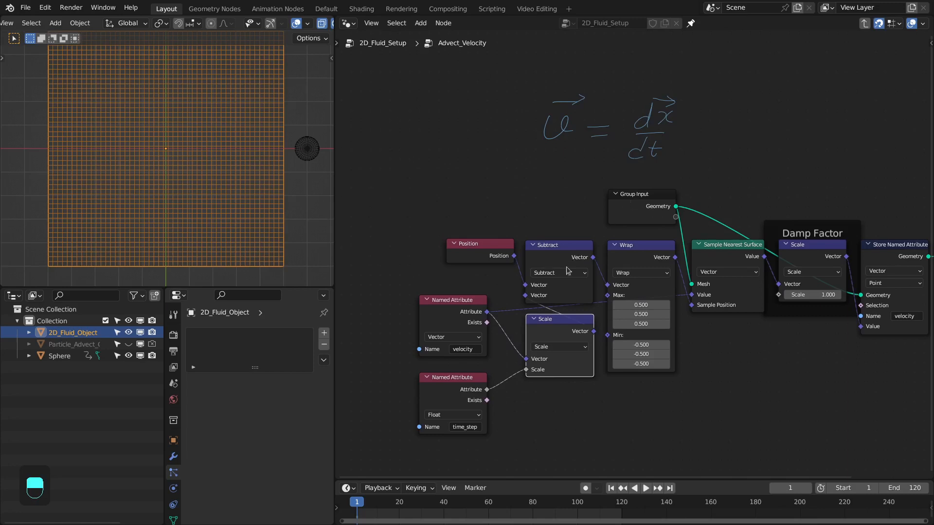
{"action": "left_click_drag", "start_coordinate": [537, 215], "coordinate": [561, 262]}
{"action": "left_click", "coordinate": [629, 210]}
{"action": "key", "text": "Tab"}
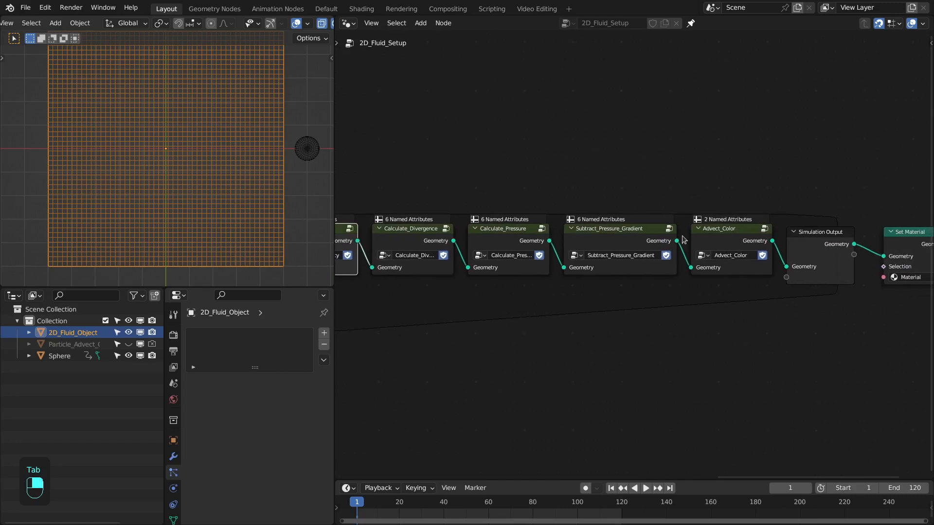
Step: Inside the Advect_Color group, delete the Value node and change the Multiply node's operation to Scale
{"action": "left_click", "coordinate": [690, 231]}
{"action": "key", "text": "Tab"}
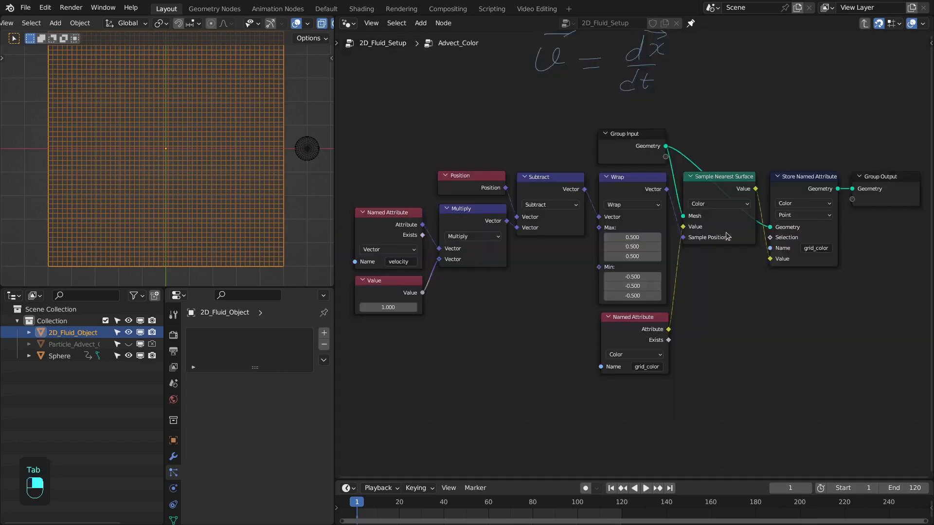
{"action": "key", "text": "ctrl+x"}
{"action": "left_click", "coordinate": [604, 253]}
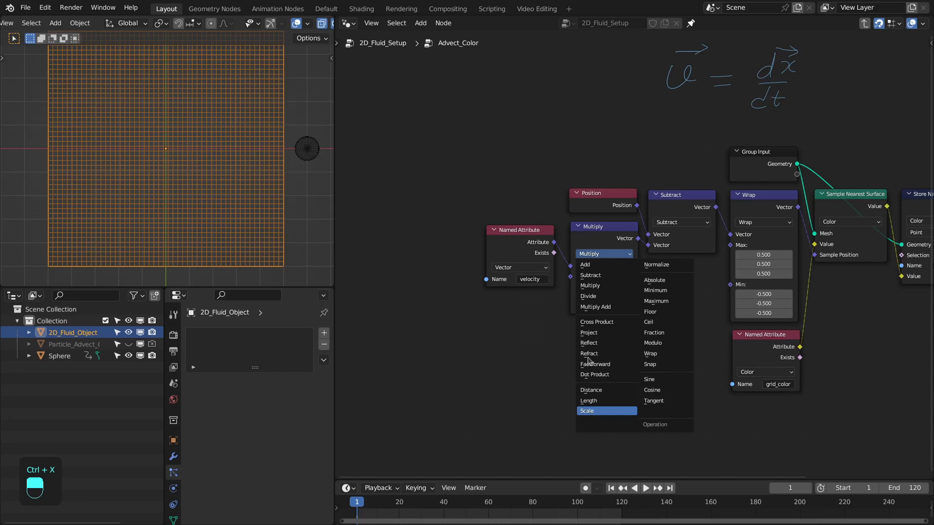
{"action": "left_click", "coordinate": [598, 411]}
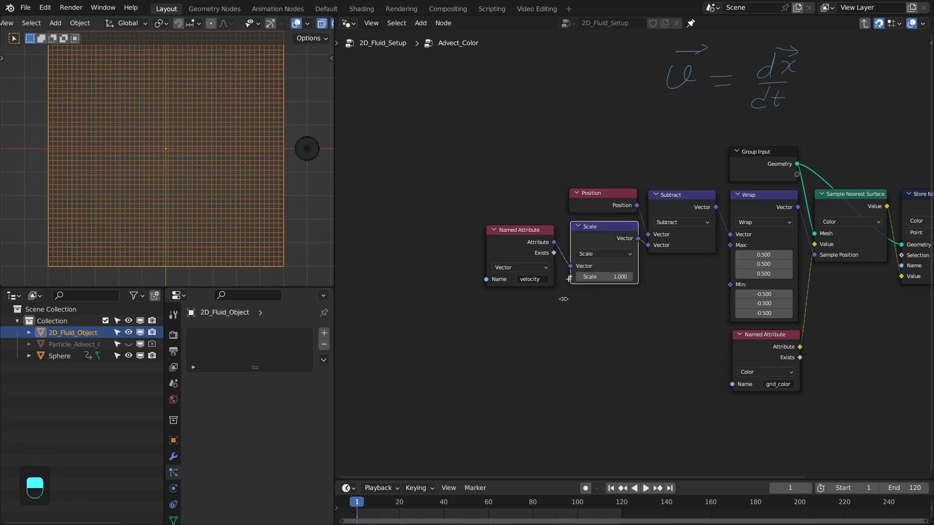
Step: Connect a new float time_step Named Attribute to the Scale node's Scale input, and return to the parent node tree
{"action": "key", "text": "shift+a"}
{"action": "type", "text": "named"}
{"action": "key", "text": "Return"}
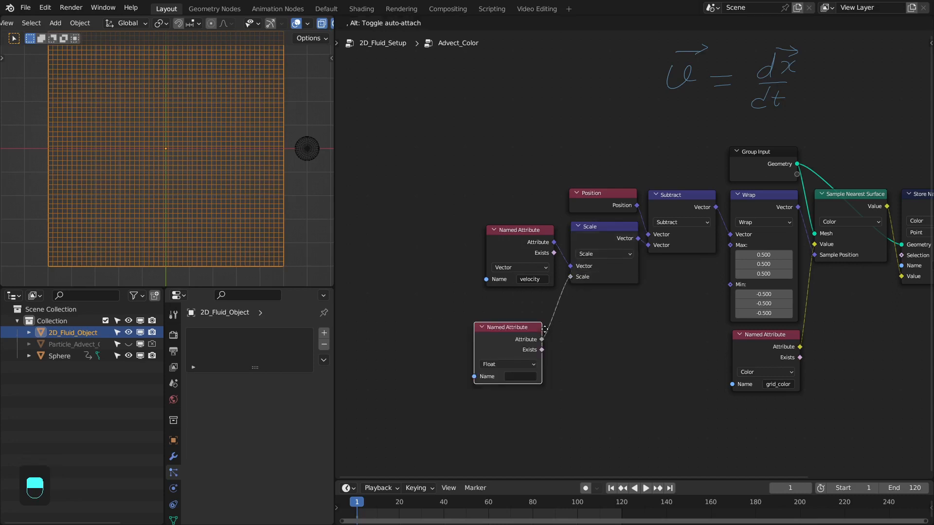
{"action": "left_click", "coordinate": [545, 301]}
{"action": "left_click", "coordinate": [531, 347]}
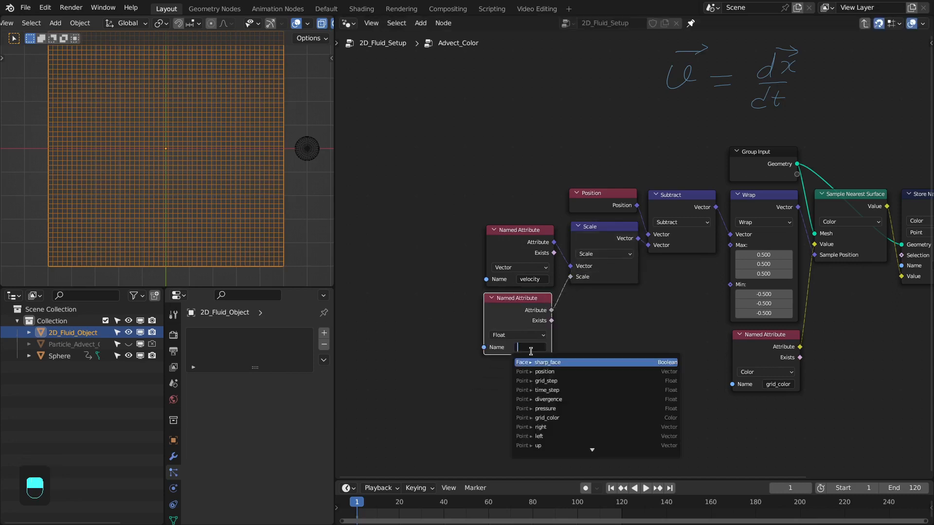
{"action": "type", "text": "time_step"}
{"action": "key", "text": "Down"}
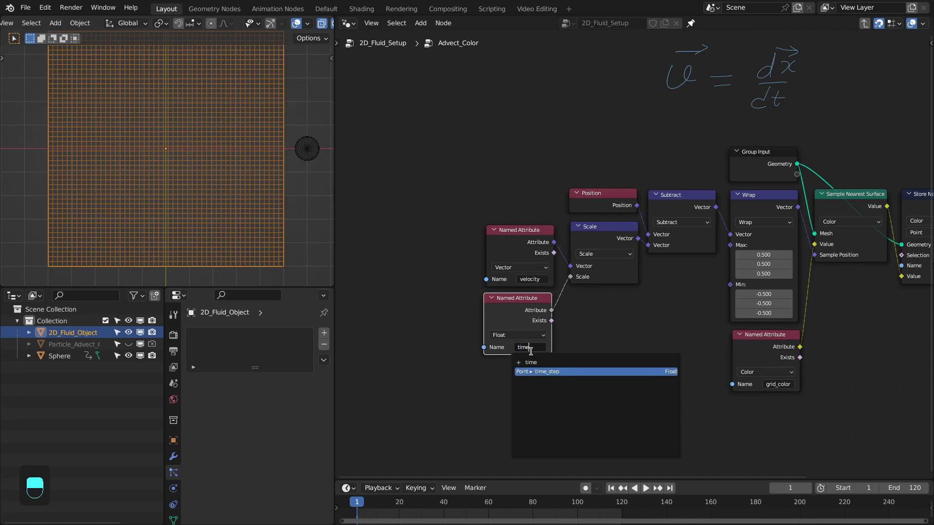
{"action": "key", "text": "Return"}
{"action": "key", "text": "Home"}
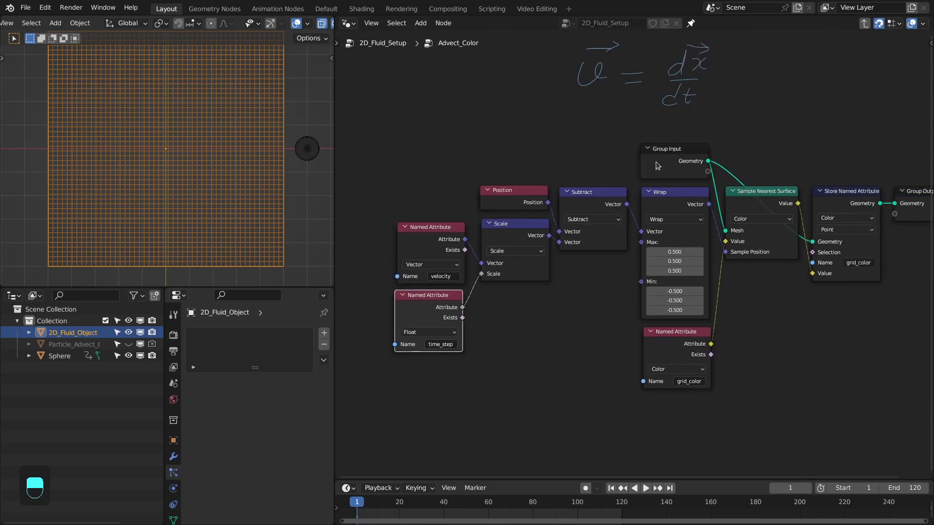
{"action": "key", "text": "Tab"}
{"action": "scroll", "coordinate": [656, 162], "scroll_direction": "down", "scroll_amount": 3}
{"action": "middle_click_drag", "start_coordinate": [627, 218], "coordinate": [695, 219]}
{"action": "left_click", "coordinate": [444, 252]}
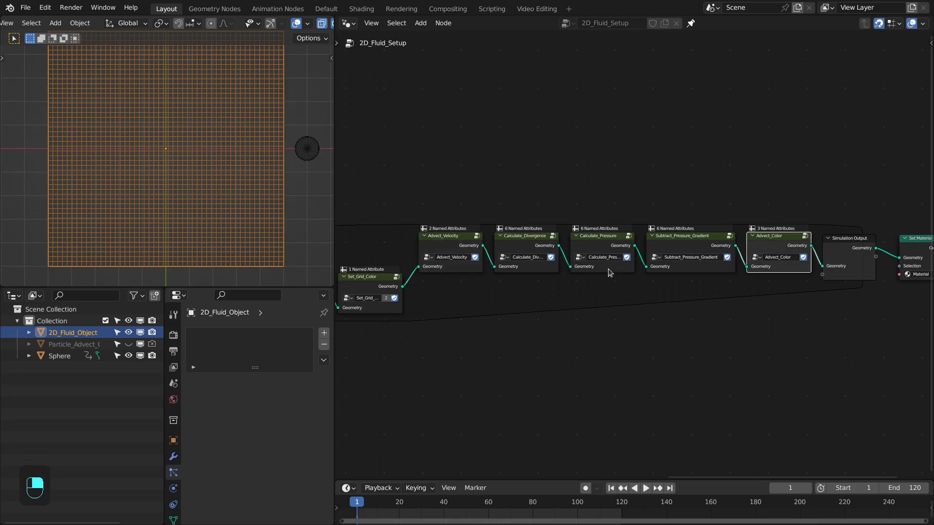
Step: Open the Calculate_Divergence node group for editing
{"action": "scroll", "coordinate": [611, 272], "scroll_direction": "up", "scroll_amount": 4}
{"action": "left_click", "coordinate": [495, 228]}
{"action": "scroll", "coordinate": [480, 242], "scroll_direction": "down", "scroll_amount": 1}
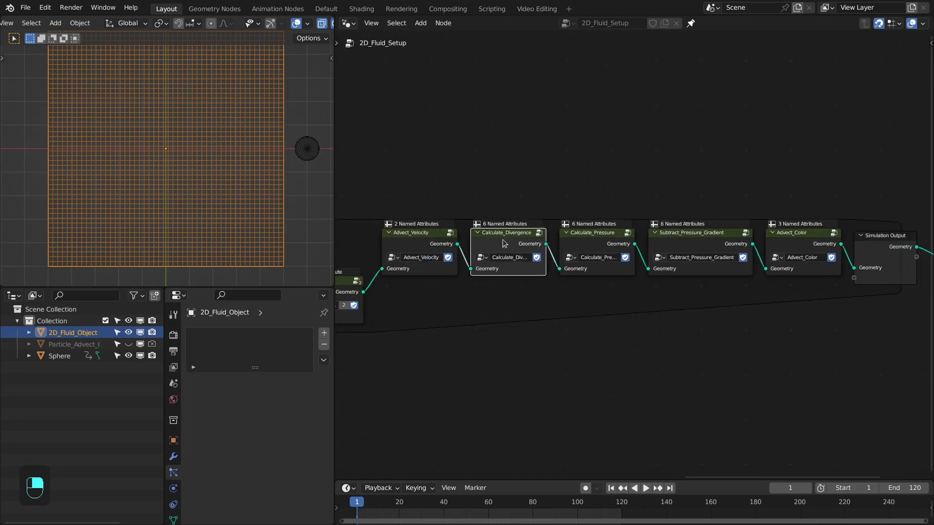
{"action": "left_click_drag", "start_coordinate": [501, 314], "coordinate": [524, 223]}
{"action": "left_click", "coordinate": [676, 315]}
{"action": "left_click_drag", "start_coordinate": [678, 318], "coordinate": [690, 244]}
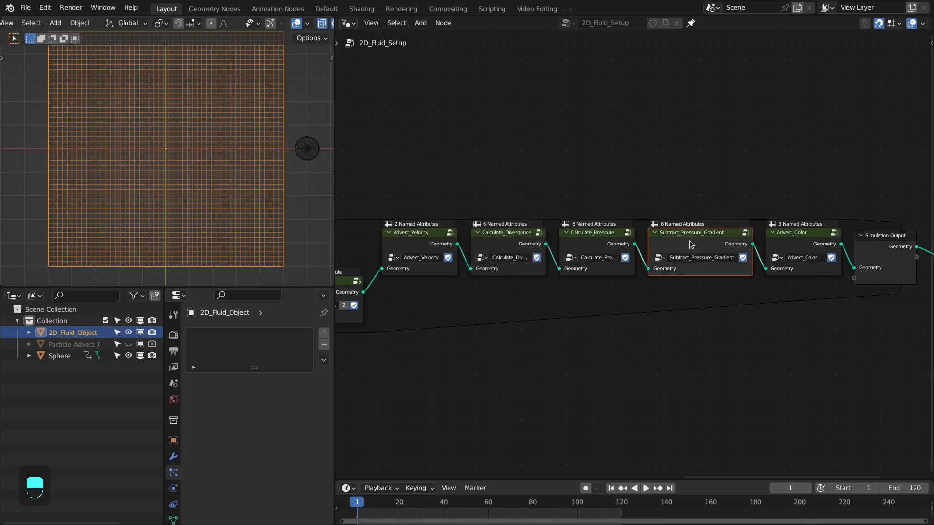
{"action": "left_click", "coordinate": [510, 250]}
{"action": "key", "text": "Tab"}
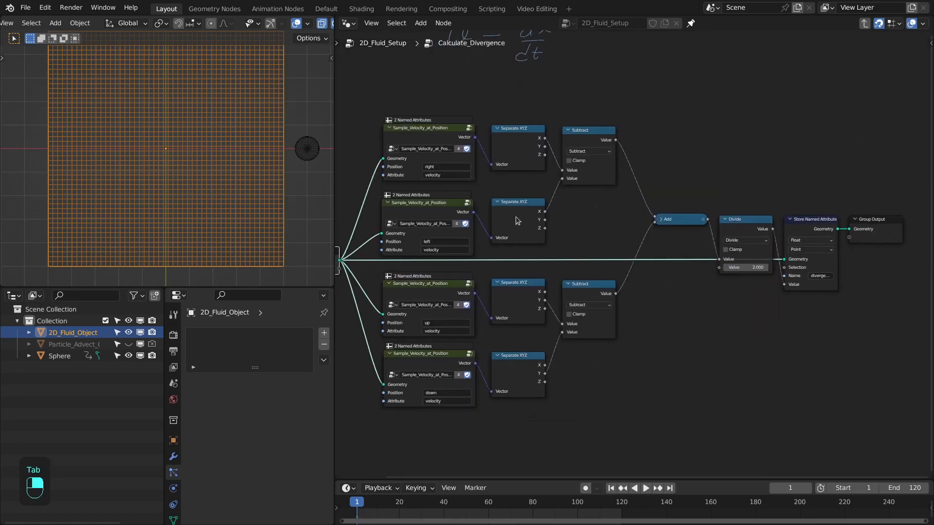
Step: Examine the Calculate_Divergence network, from the neighbor velocity samples through the Subtract and Add nodes to the Divide node
{"action": "middle_click_drag", "start_coordinate": [517, 221], "coordinate": [523, 220]}
{"action": "left_click_drag", "start_coordinate": [559, 272], "coordinate": [516, 370]}
{"action": "scroll", "coordinate": [582, 164], "scroll_direction": "down", "scroll_amount": 1}
{"action": "scroll", "coordinate": [579, 160], "scroll_direction": "up", "scroll_amount": 2}
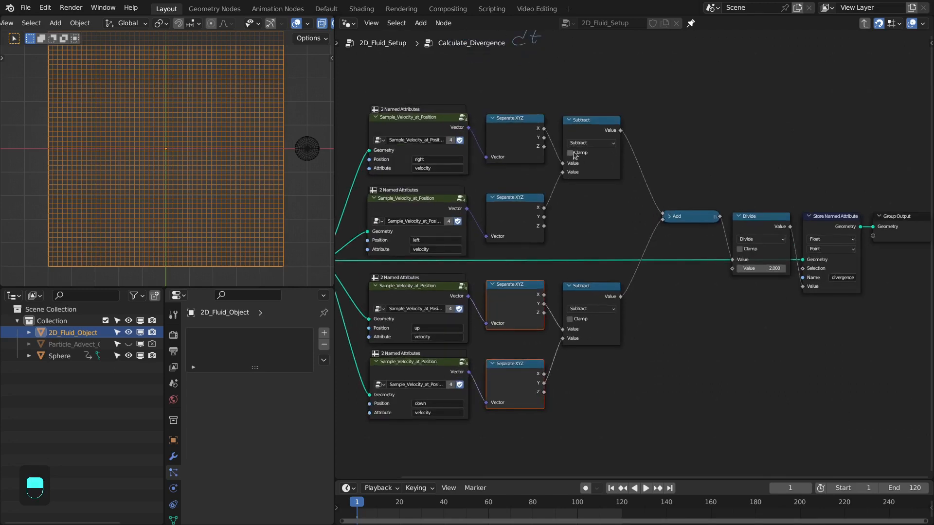
{"action": "scroll", "coordinate": [558, 145], "scroll_direction": "down", "scroll_amount": 1}
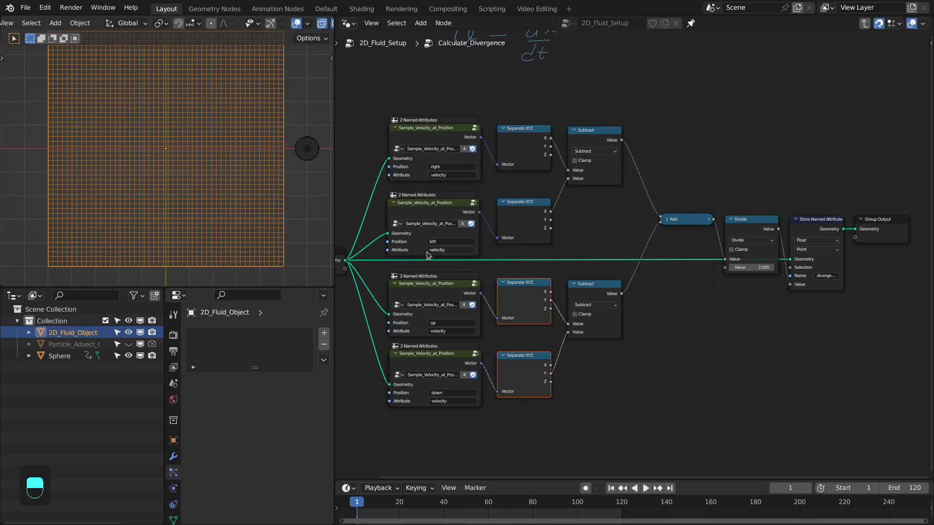
{"action": "scroll", "coordinate": [496, 394], "scroll_direction": "up", "scroll_amount": 1}
{"action": "left_click_drag", "start_coordinate": [496, 443], "coordinate": [609, 289]}
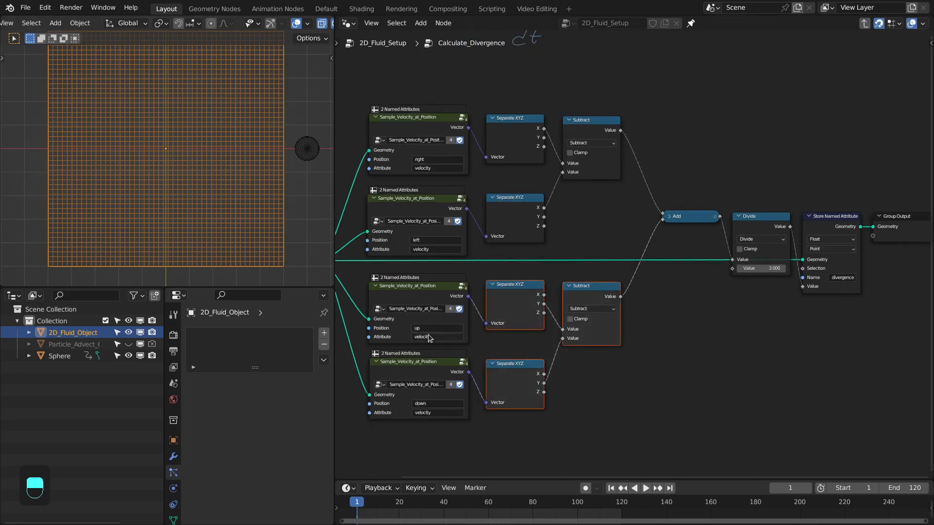
{"action": "scroll", "coordinate": [461, 390], "scroll_direction": "down", "scroll_amount": 2}
{"action": "scroll", "coordinate": [574, 225], "scroll_direction": "up", "scroll_amount": 2}
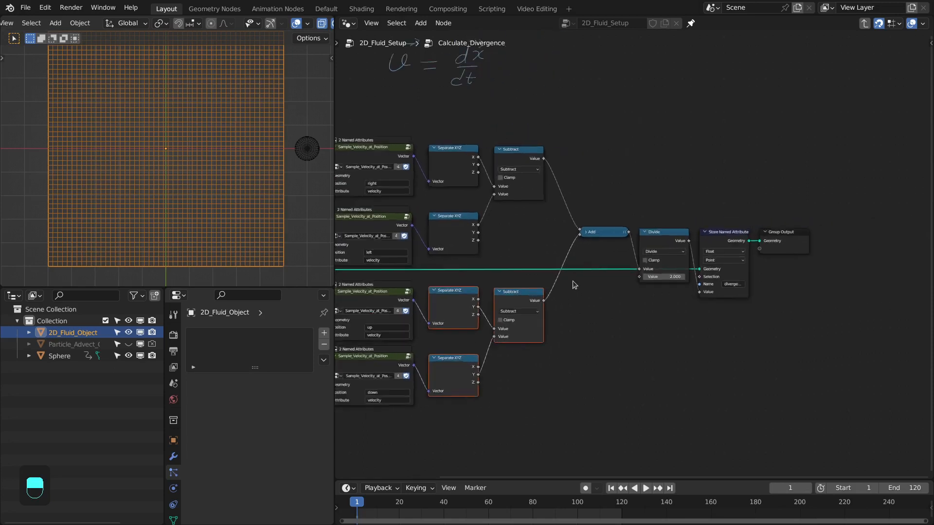
{"action": "scroll", "coordinate": [646, 227], "scroll_direction": "down", "scroll_amount": 2}
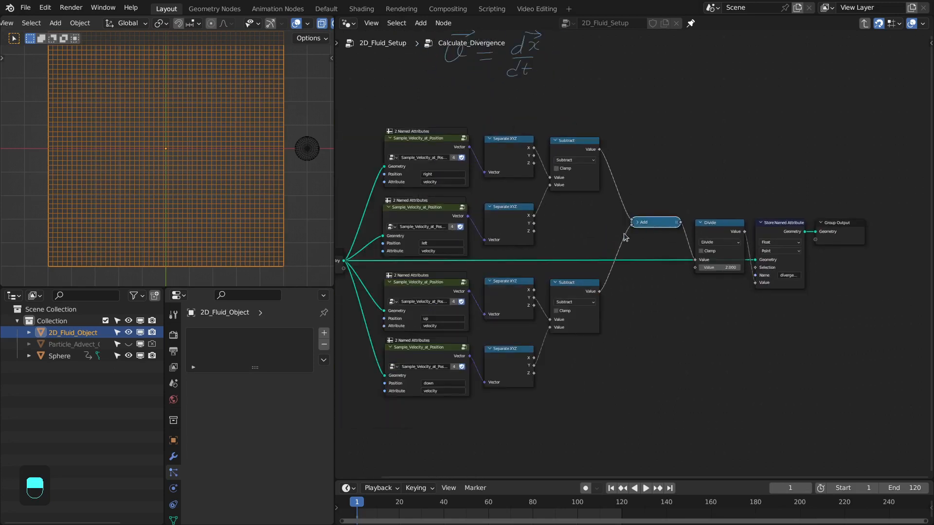
{"action": "scroll", "coordinate": [680, 240], "scroll_direction": "up", "scroll_amount": 2}
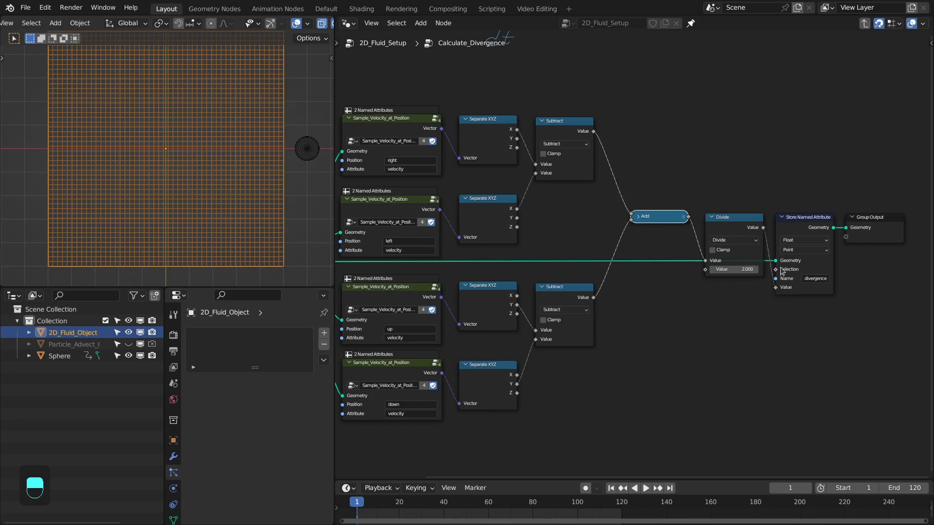
{"action": "left_click_drag", "start_coordinate": [697, 331], "coordinate": [741, 228]}
Step: Switch to Firefox to consult the divergence formula in the fluid simulation article, and return to Blender
{"action": "key", "text": "alt+Tab"}
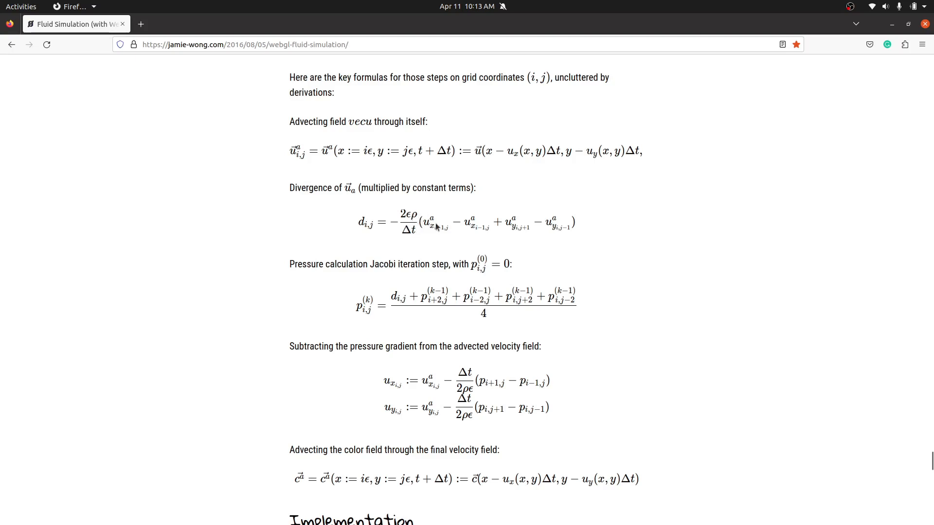
{"action": "key", "text": "alt+Tab"}
{"action": "key", "text": "alt+Tab"}
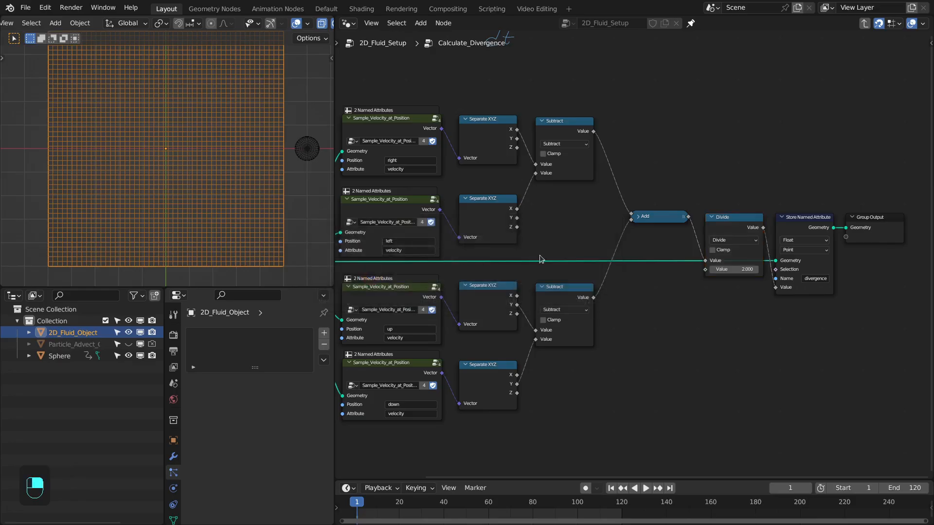
Step: Change the Divide node's operation to Multiply and feed its second Value with float grid_step times 2.000 divided by float time_step
{"action": "middle_click_drag", "start_coordinate": [679, 258], "coordinate": [618, 230]}
{"action": "scroll", "coordinate": [584, 251], "scroll_direction": "up", "scroll_amount": 3}
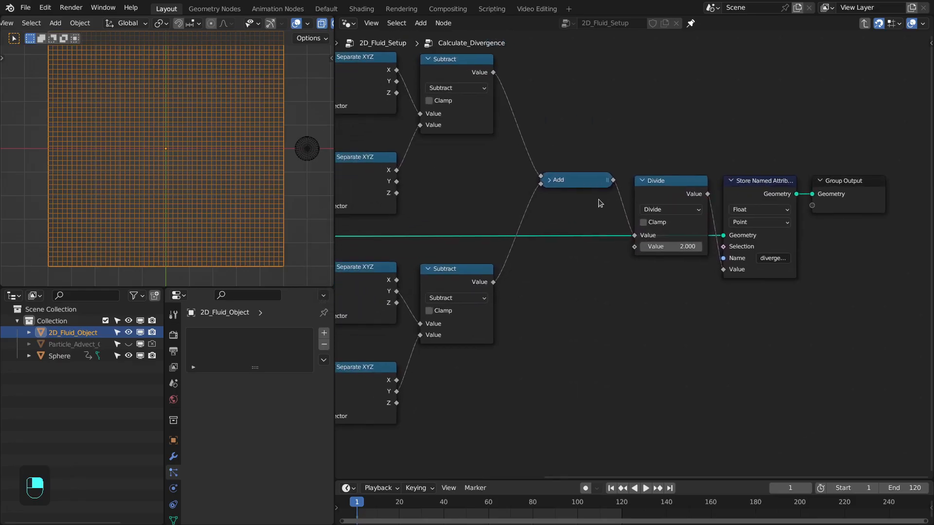
{"action": "left_click", "coordinate": [662, 211]}
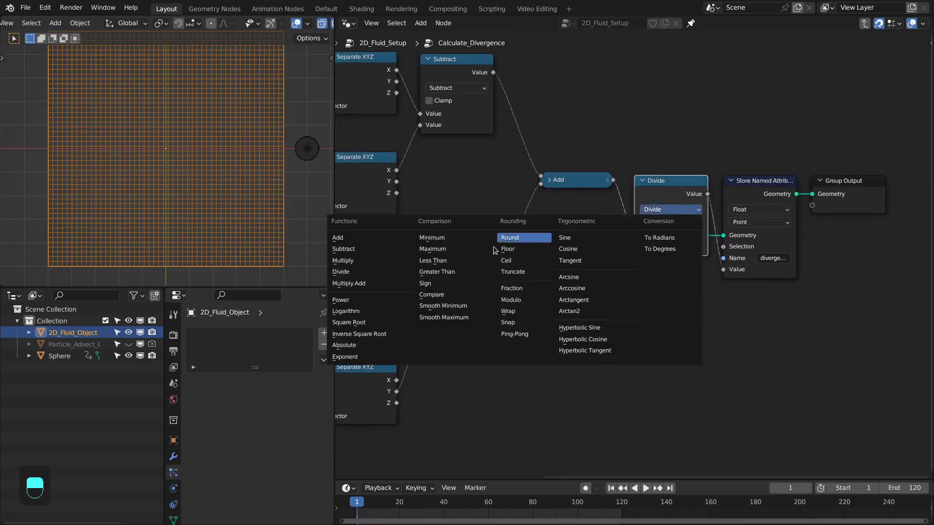
{"action": "left_click", "coordinate": [360, 260]}
{"action": "middle_click_drag", "start_coordinate": [661, 259], "coordinate": [647, 220]}
{"action": "left_click_drag", "start_coordinate": [621, 208], "coordinate": [661, 311]}
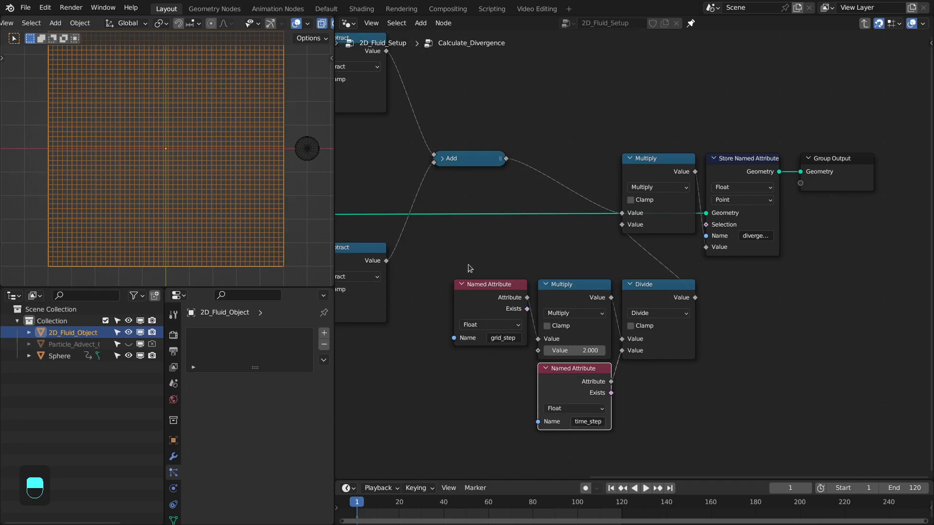
Step: Move the grid_step, time_step, Multiply and Divide nodes up close beneath the final Multiply node, and return to the parent tree
{"action": "left_click_drag", "start_coordinate": [434, 243], "coordinate": [658, 440]}
{"action": "left_click", "coordinate": [642, 272]}
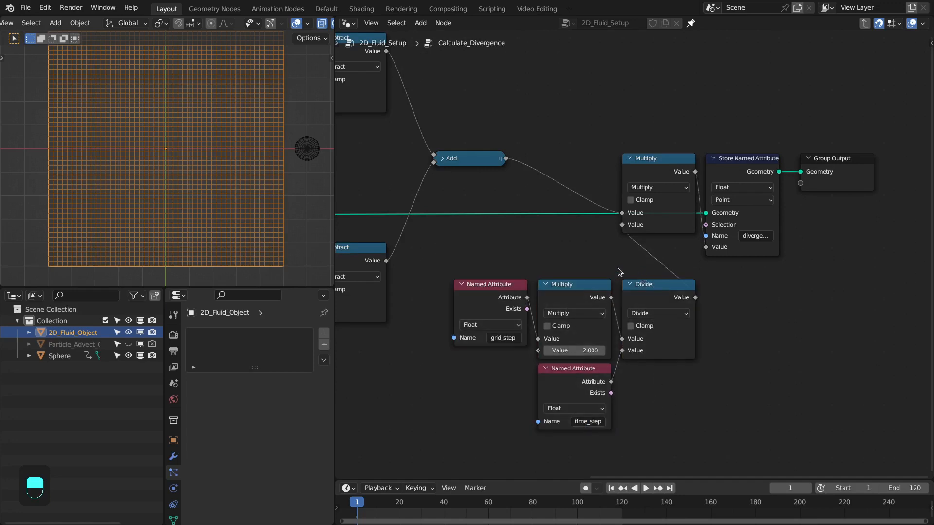
{"action": "left_click_drag", "start_coordinate": [453, 263], "coordinate": [676, 432]}
{"action": "left_click_drag", "start_coordinate": [645, 297], "coordinate": [645, 262]}
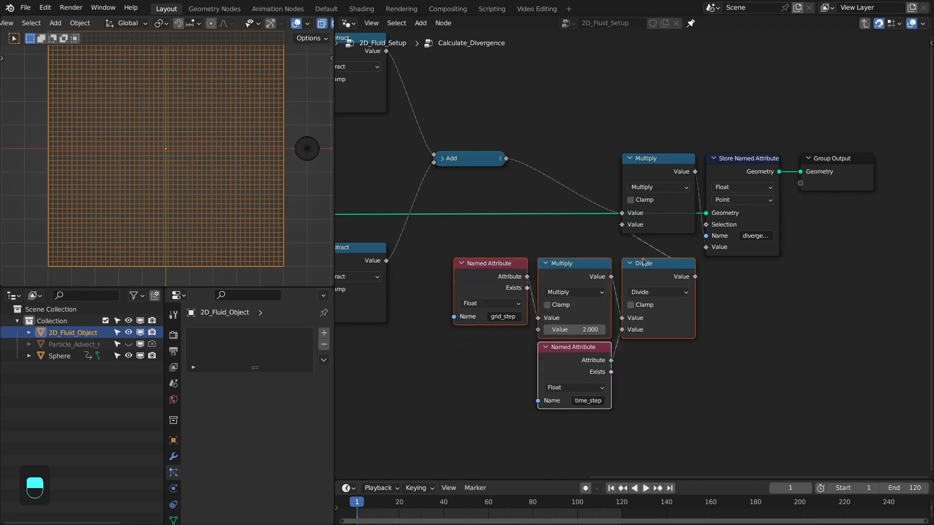
{"action": "key", "text": "Home"}
{"action": "middle_click_drag", "start_coordinate": [513, 206], "coordinate": [552, 209]}
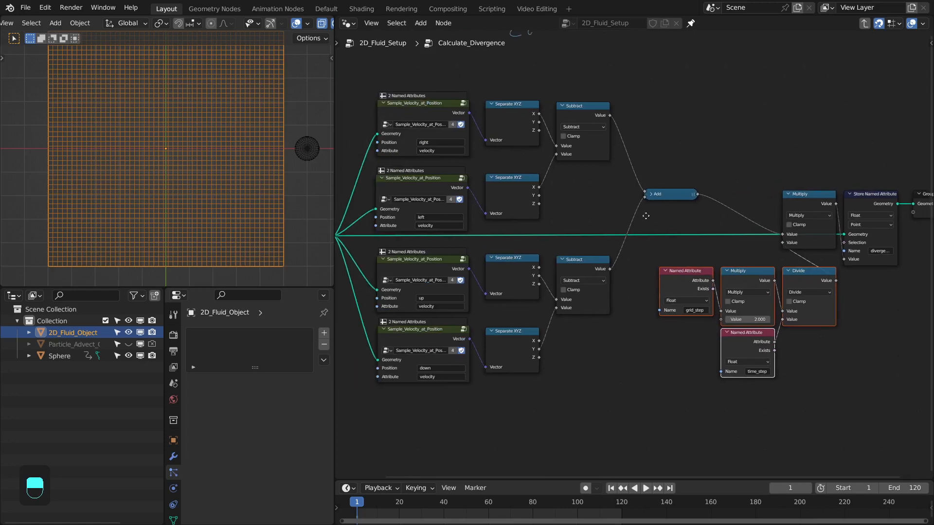
{"action": "scroll", "coordinate": [592, 234], "scroll_direction": "up", "scroll_amount": 2}
{"action": "left_click_drag", "start_coordinate": [774, 158], "coordinate": [817, 292]}
{"action": "left_click", "coordinate": [884, 208]}
{"action": "scroll", "coordinate": [802, 233], "scroll_direction": "down", "scroll_amount": 2}
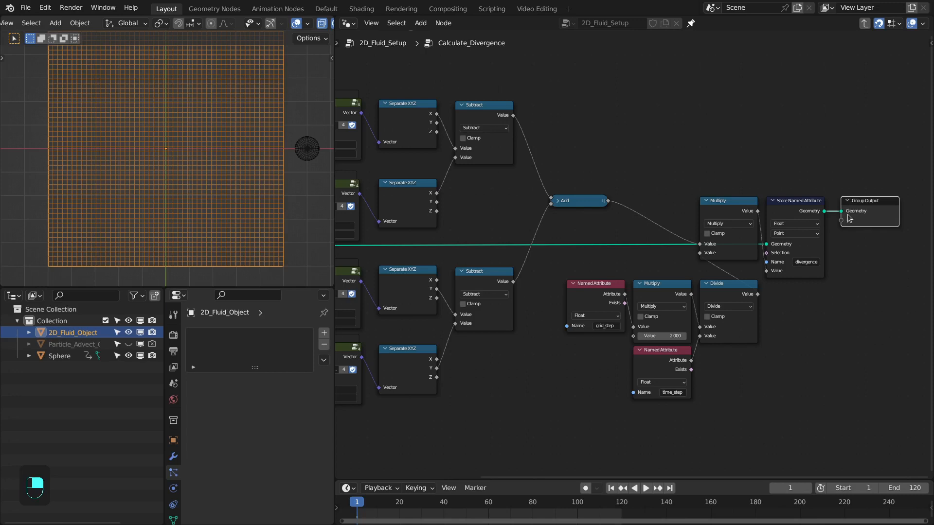
{"action": "key", "text": "Tab"}
Step: Open the Subtract_Pressure_Gradient node group and review its pressure sampling and velocity subtraction
{"action": "left_click_drag", "start_coordinate": [481, 166], "coordinate": [544, 321]}
{"action": "scroll", "coordinate": [544, 321], "scroll_direction": "up", "scroll_amount": 1}
{"action": "left_click", "coordinate": [692, 235]}
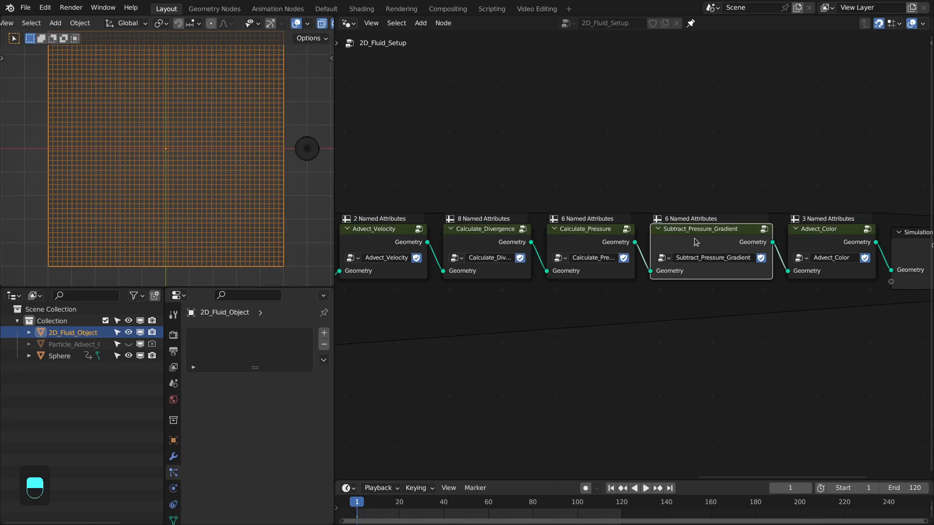
{"action": "key", "text": "Tab"}
{"action": "scroll", "coordinate": [652, 260], "scroll_direction": "down", "scroll_amount": 2}
{"action": "scroll", "coordinate": [652, 260], "scroll_direction": "up", "scroll_amount": 3}
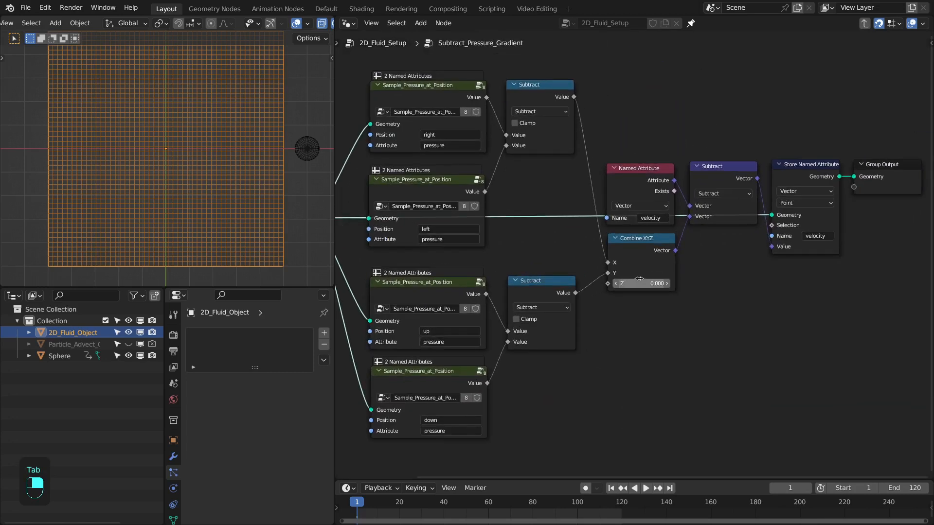
{"action": "scroll", "coordinate": [661, 263], "scroll_direction": "down", "scroll_amount": 2}
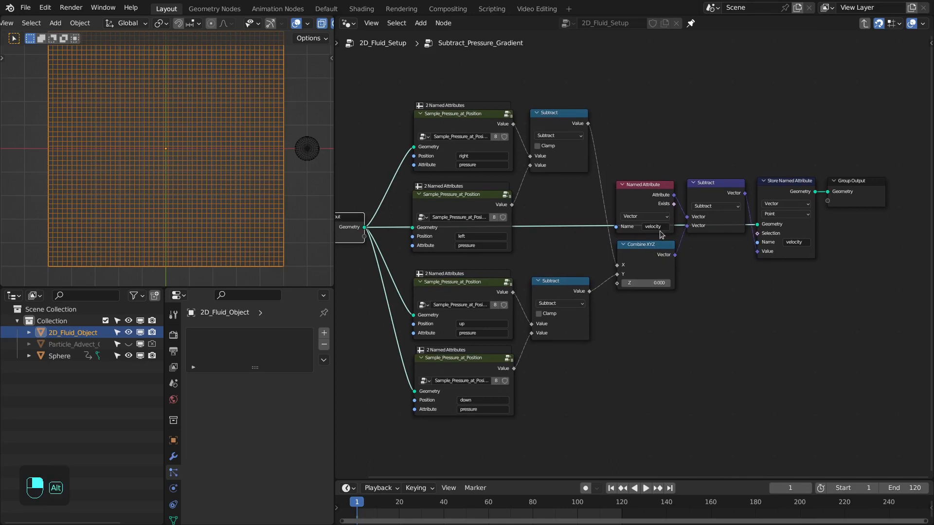
Step: Switch to Firefox to consult the pressure gradient subtraction formulas, and return to Blender
{"action": "key", "text": "alt+Tab"}
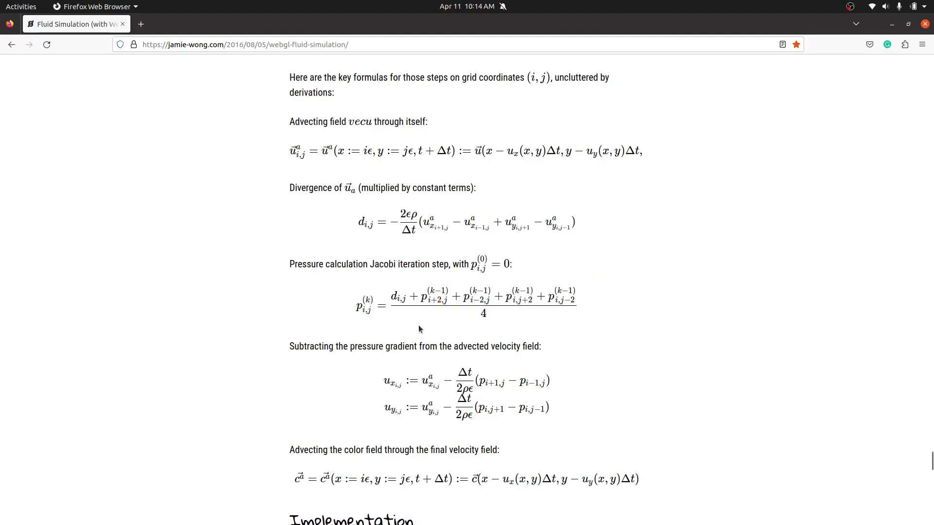
{"action": "scroll", "coordinate": [428, 323], "scroll_direction": "down", "scroll_amount": 1}
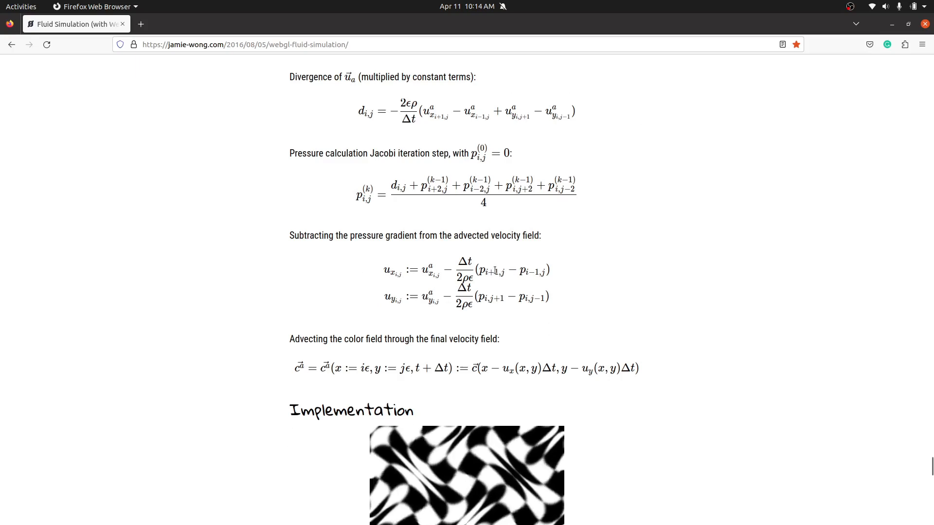
{"action": "scroll", "coordinate": [490, 308], "scroll_direction": "up", "scroll_amount": 2}
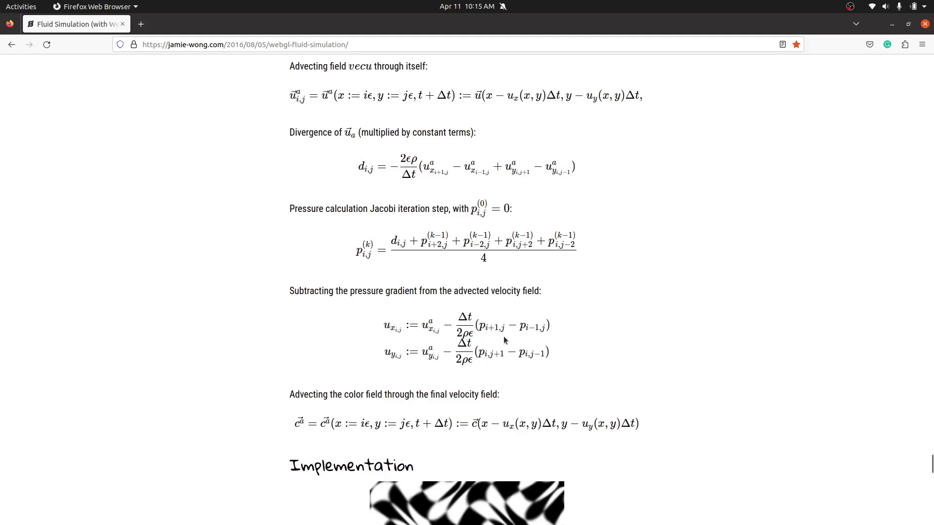
{"action": "key", "text": "alt+Tab"}
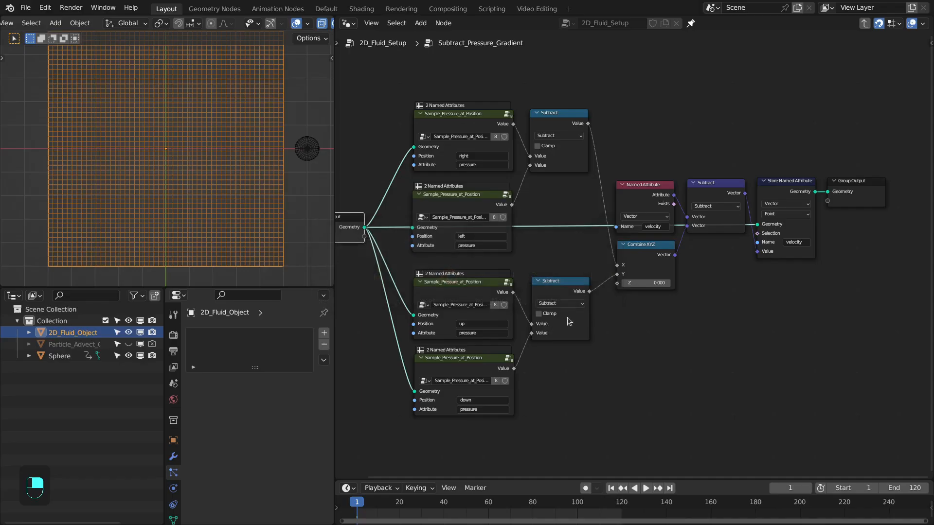
Step: Insert a Vector Math Scale node between the Combine XYZ node and the velocity Subtract node
{"action": "scroll", "coordinate": [615, 312], "scroll_direction": "up", "scroll_amount": 2}
{"action": "left_click_drag", "start_coordinate": [656, 237], "coordinate": [694, 248]}
{"action": "type", "text": "scale"}
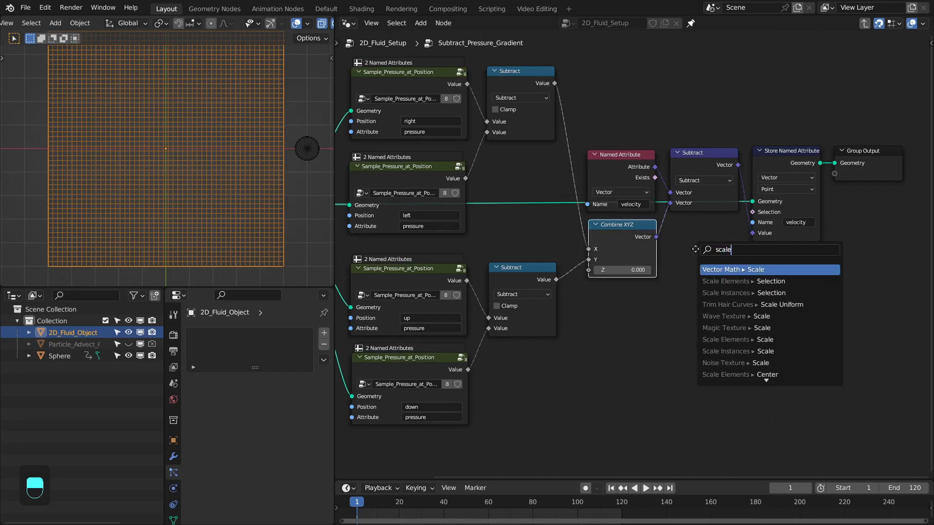
{"action": "key", "text": "Return"}
{"action": "left_click", "coordinate": [665, 226]}
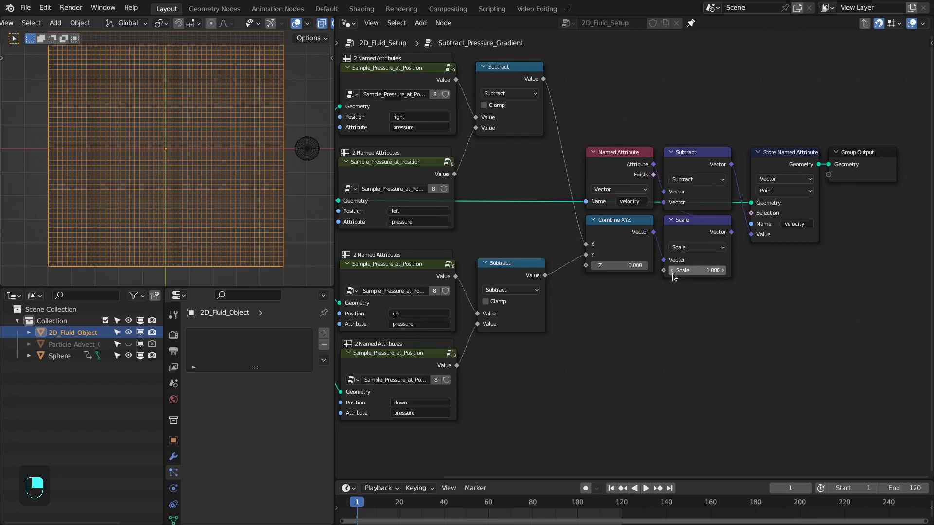
Step: Feed the Scale input with time_step divided by grid_step times 2.000, align the new nodes beneath it, and return to the parent tree
{"action": "left_click_drag", "start_coordinate": [663, 271], "coordinate": [627, 324]}
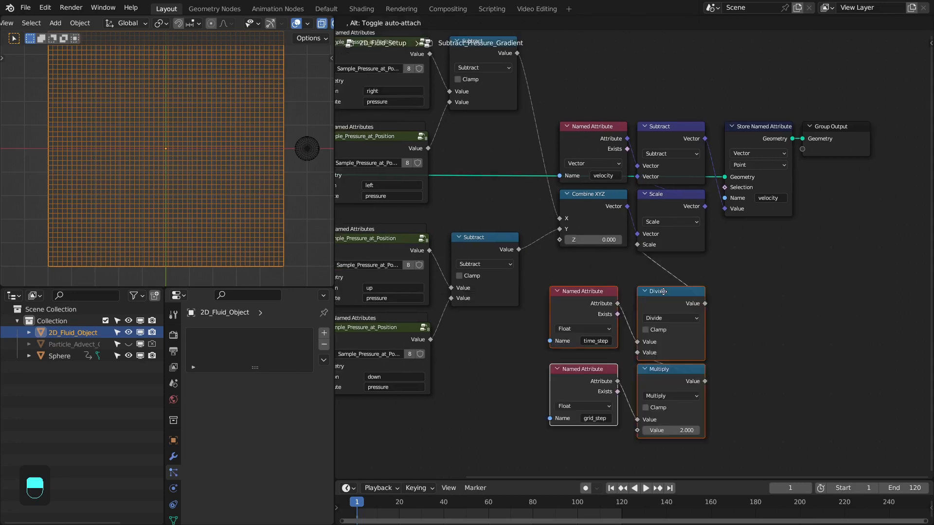
{"action": "left_click_drag", "start_coordinate": [662, 293], "coordinate": [666, 282]}
{"action": "left_click_drag", "start_coordinate": [566, 269], "coordinate": [598, 373]}
{"action": "key", "text": "Home"}
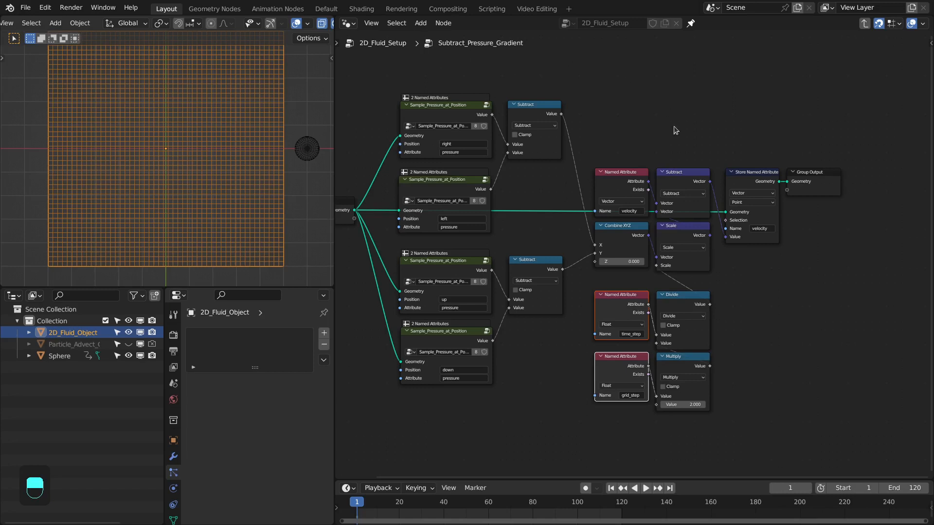
{"action": "middle_click_drag", "start_coordinate": [599, 161], "coordinate": [616, 165]}
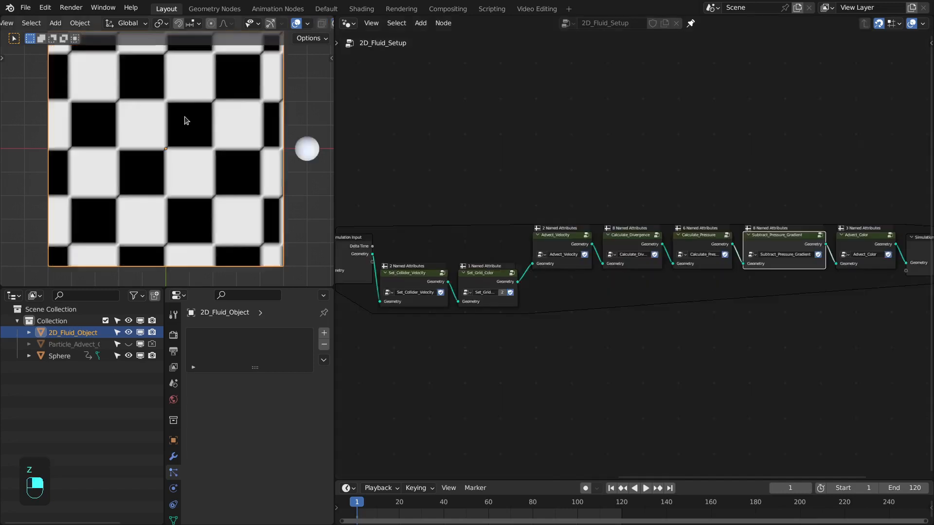
Step: Play the fluid simulation from the first frame with the checker colors shown, then stop and rewind to frame 1
{"action": "scroll", "coordinate": [185, 120], "scroll_direction": "down", "scroll_amount": 1}
{"action": "key", "text": "shift+Right"}
{"action": "key", "text": "shift+Left"}
{"action": "key", "text": "space"}
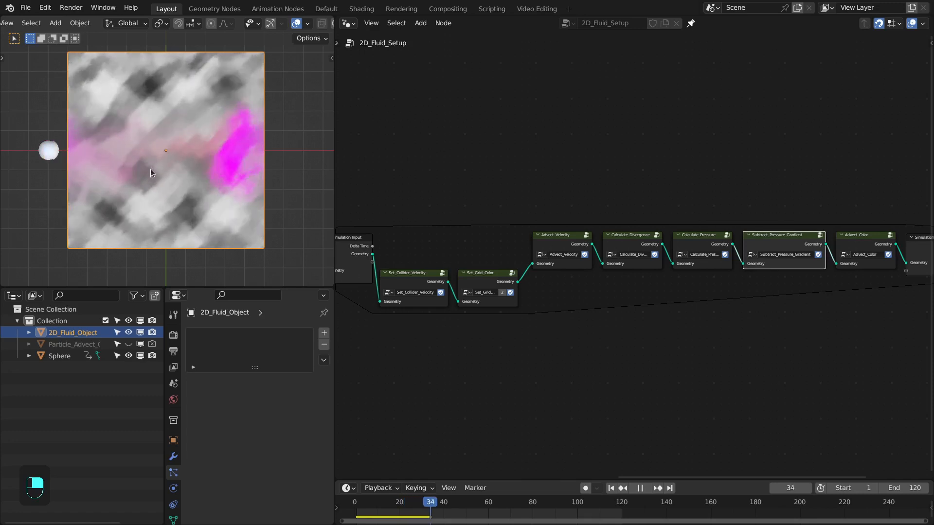
{"action": "key", "text": "space"}
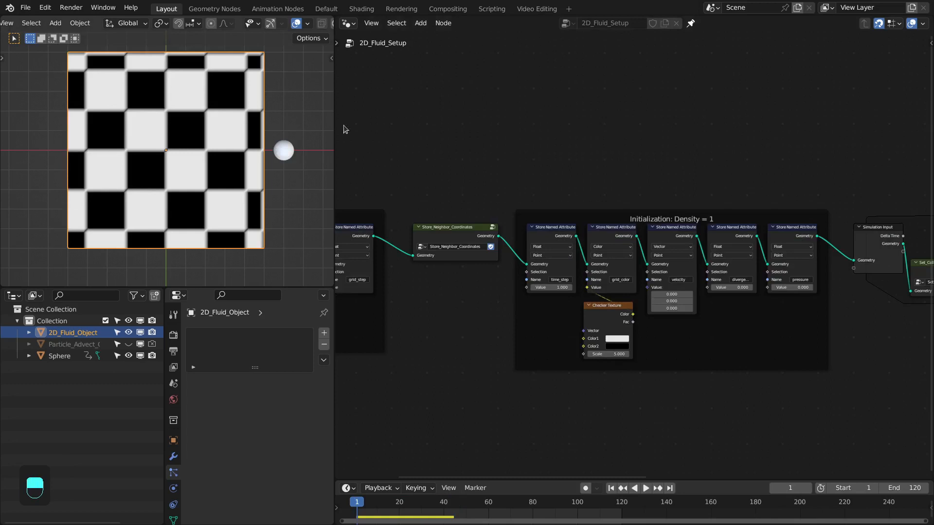
Step: Locate the Store_Neighbor_Coordinates node, then open the Pressure_Iteration group nested inside Calculate_Pressure
{"action": "scroll", "coordinate": [398, 200], "scroll_direction": "up", "scroll_amount": 2}
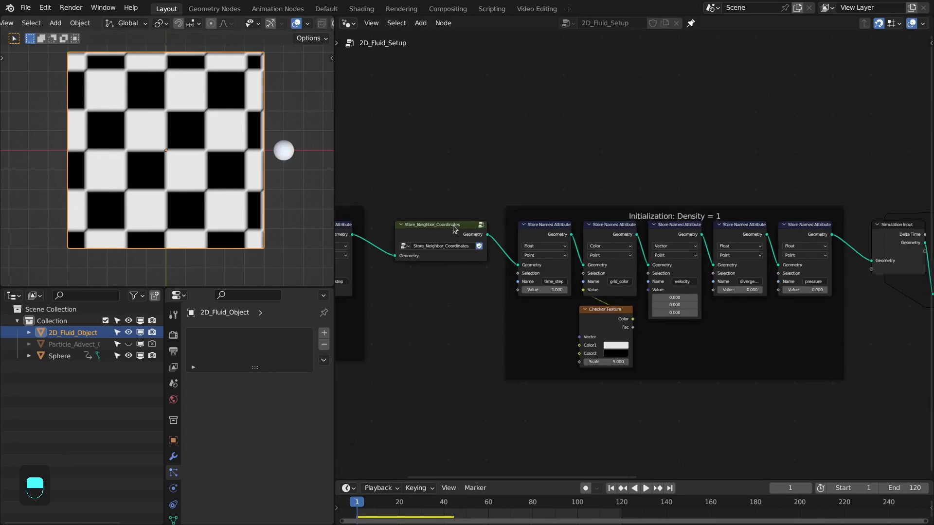
{"action": "left_click_drag", "start_coordinate": [424, 223], "coordinate": [443, 291]}
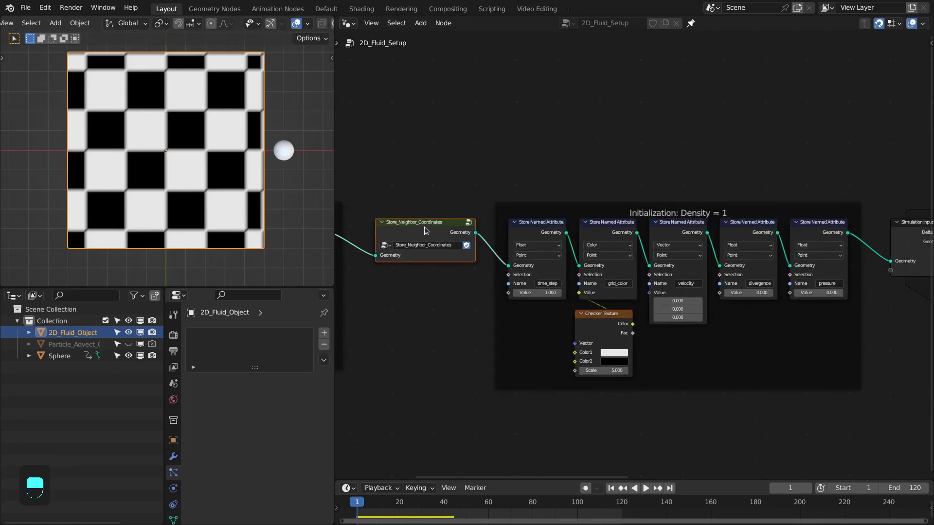
{"action": "scroll", "coordinate": [496, 230], "scroll_direction": "down", "scroll_amount": 3}
{"action": "middle_click_drag", "start_coordinate": [865, 239], "coordinate": [469, 235]}
{"action": "middle_click_drag", "start_coordinate": [731, 239], "coordinate": [581, 246]}
{"action": "scroll", "coordinate": [582, 246], "scroll_direction": "up", "scroll_amount": 3}
{"action": "right_click", "coordinate": [655, 232]}
{"action": "key", "text": "Tab"}
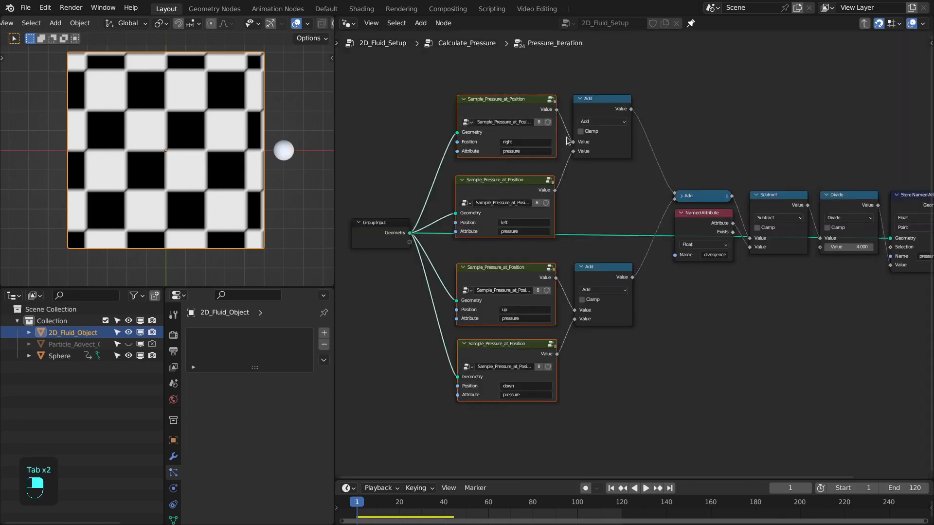
Step: Switch the viewport to wireframe display to show the individual grid cells near the fluid plane's centre
{"action": "key", "text": "Tab"}
{"action": "key", "text": "z"}
{"action": "left_click", "coordinate": [176, 160]}
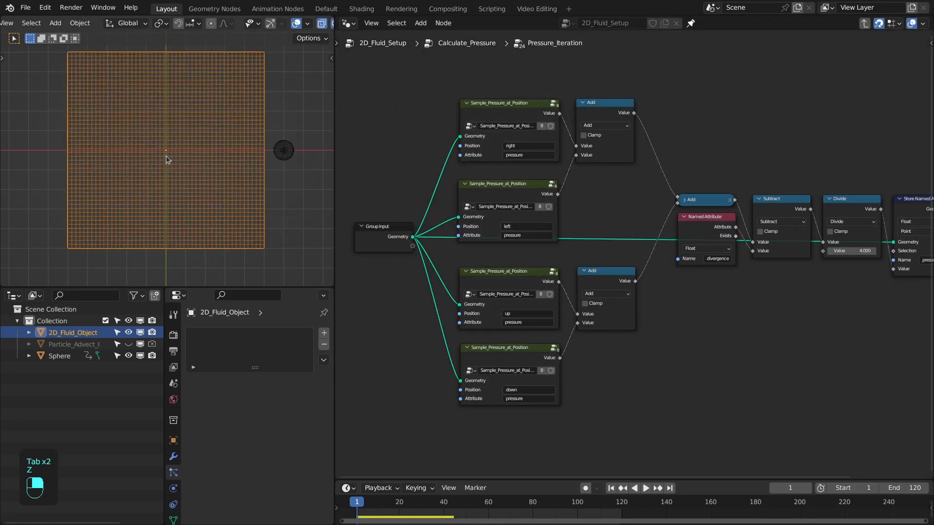
{"action": "scroll", "coordinate": [167, 156], "scroll_direction": "up", "scroll_amount": 10}
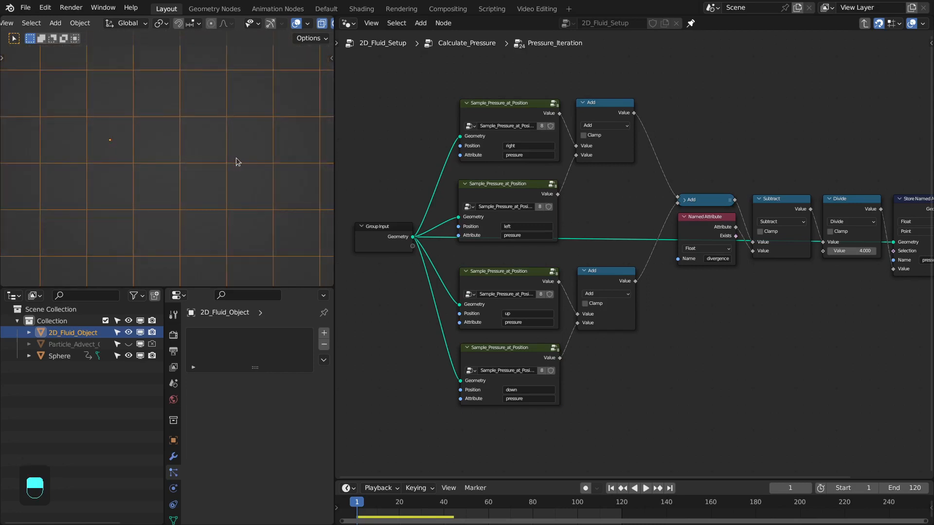
Step: Annotate a grid point near the centre with a dot and tick its four directly adjacent points
{"action": "key", "text": "d"}
{"action": "key", "text": "d"}
{"action": "key", "text": "d"}
{"action": "key", "text": "d"}
{"action": "left_click_drag", "start_coordinate": [178, 113], "coordinate": [184, 111]}
{"action": "left_click_drag", "start_coordinate": [222, 166], "coordinate": [227, 159]}
{"action": "left_click_drag", "start_coordinate": [179, 209], "coordinate": [186, 204]}
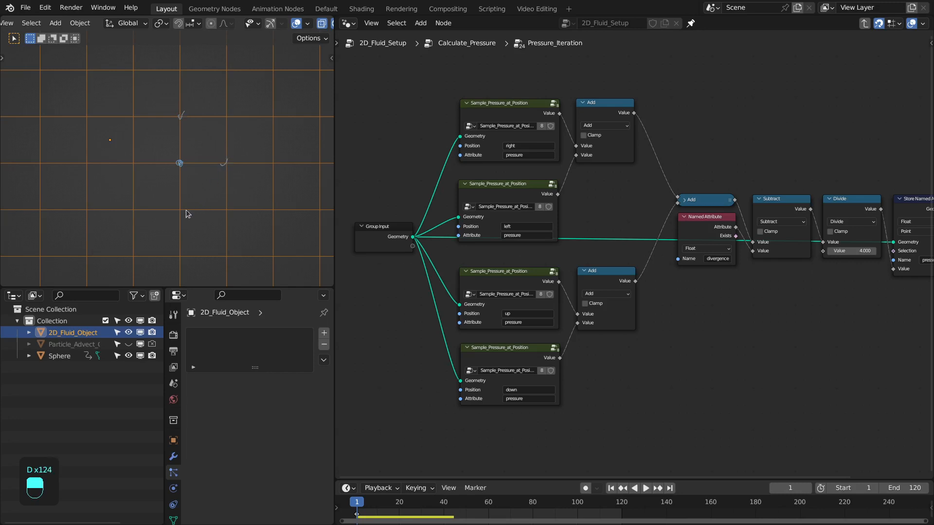
{"action": "left_click_drag", "start_coordinate": [137, 169], "coordinate": [140, 161]}
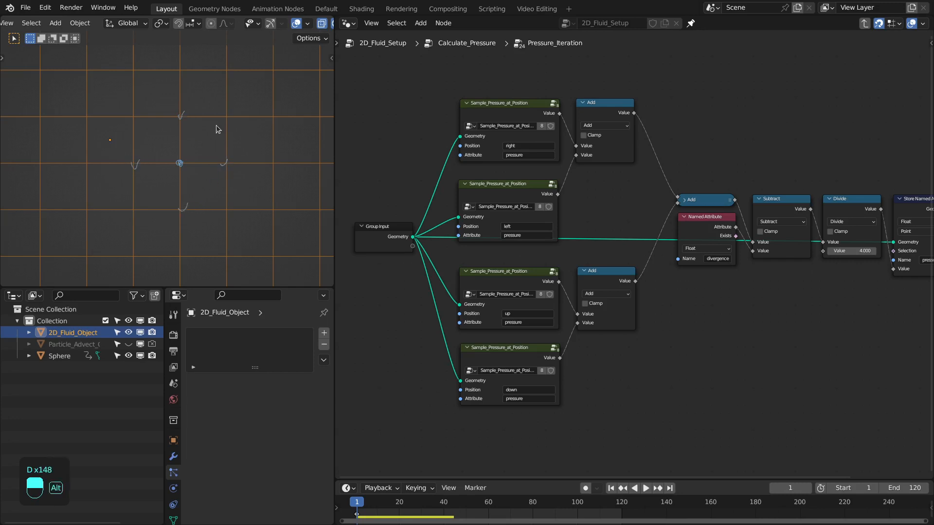
{"action": "key", "text": "alt+Tab"}
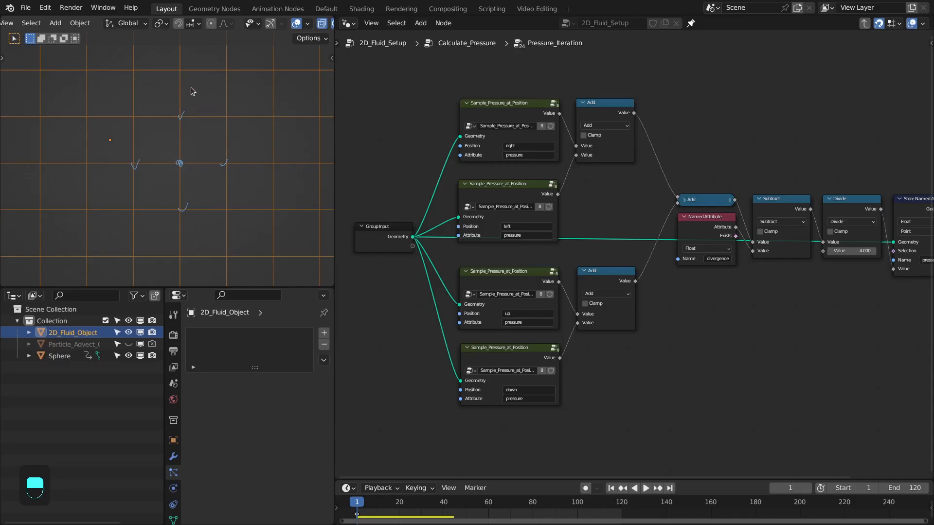
Step: Circle the four grid points two steps away from the dot and annotate arrows pointing outward in each direction
{"action": "key", "text": "d"}
{"action": "key", "text": "d"}
{"action": "key", "text": "d"}
{"action": "key", "text": "d"}
{"action": "key", "text": "d"}
{"action": "key", "text": "d"}
{"action": "key", "text": "d"}
{"action": "key", "text": "d"}
{"action": "key", "text": "d"}
{"action": "key", "text": "d"}
{"action": "key", "text": "d"}
{"action": "key", "text": "d"}
{"action": "key", "text": "d"}
{"action": "key", "text": "d"}
{"action": "left_click_drag", "start_coordinate": [275, 158], "coordinate": [273, 156]}
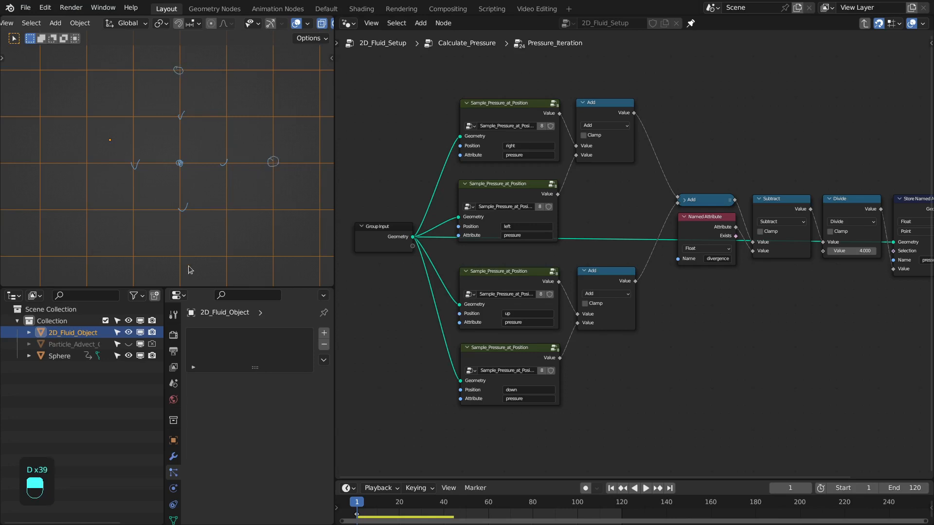
{"action": "left_click_drag", "start_coordinate": [183, 253], "coordinate": [180, 252]}
{"action": "left_click_drag", "start_coordinate": [88, 160], "coordinate": [89, 160]}
{"action": "left_click_drag", "start_coordinate": [192, 140], "coordinate": [184, 94]}
{"action": "left_click_drag", "start_coordinate": [210, 178], "coordinate": [243, 174]}
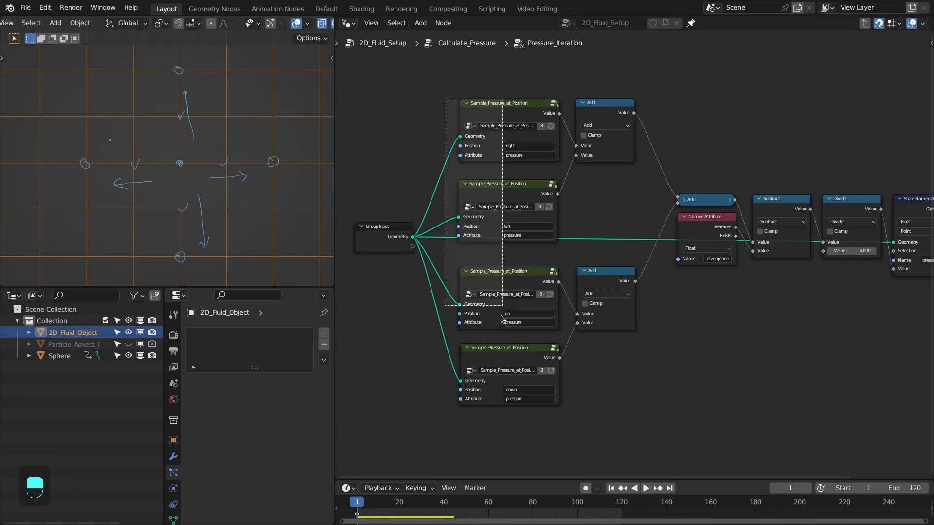
Step: Return to the 2D_Fluid_Setup tree and open the Store_Neighbor_Coordinates group
{"action": "key", "text": "Tab"}
{"action": "key", "text": "Tab"}
{"action": "middle_click_drag", "start_coordinate": [498, 231], "coordinate": [721, 210]}
{"action": "scroll", "coordinate": [400, 223], "scroll_direction": "up", "scroll_amount": 5}
{"action": "middle_click_drag", "start_coordinate": [400, 223], "coordinate": [500, 218]}
{"action": "scroll", "coordinate": [501, 219], "scroll_direction": "up", "scroll_amount": 4}
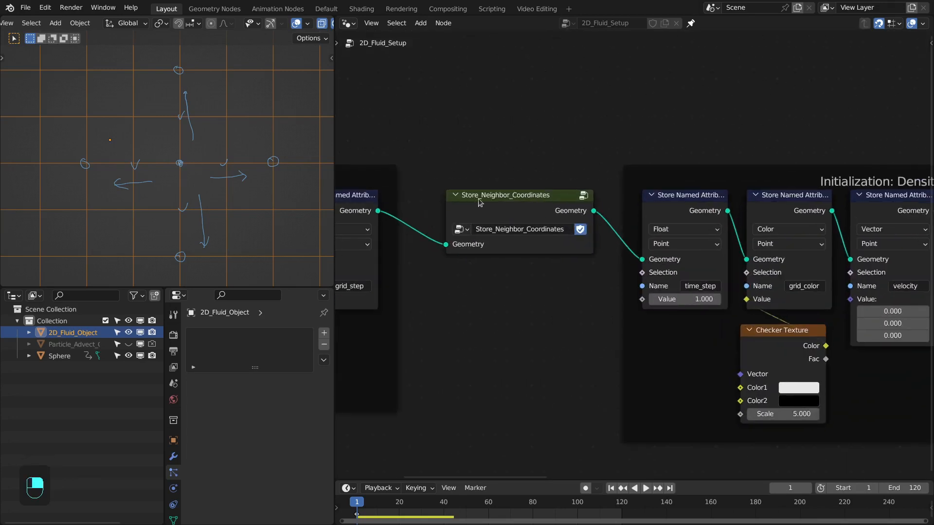
{"action": "left_click", "coordinate": [508, 201]}
{"action": "key", "text": "Tab"}
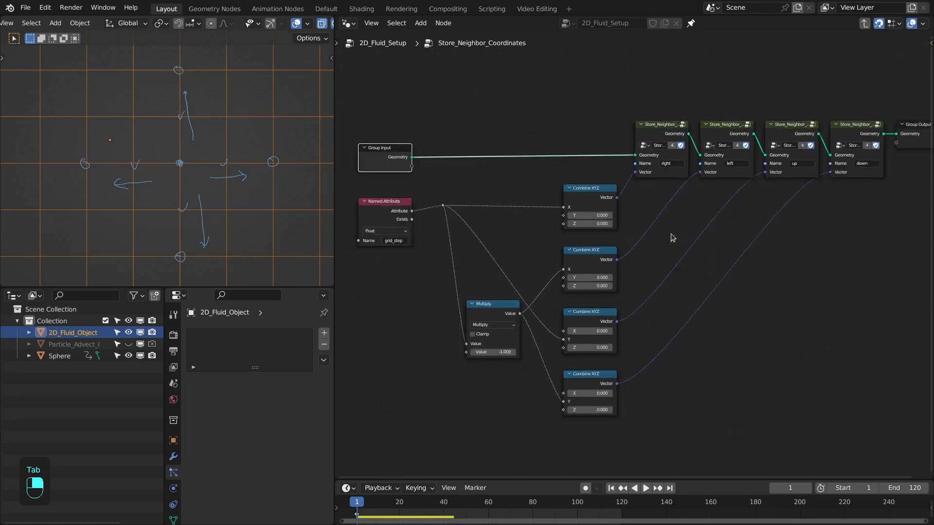
Step: Duplicate the neighbor offset and storage nodes below the originals, chaining the copy between the original down node and the Group Output
{"action": "scroll", "coordinate": [647, 228], "scroll_direction": "up", "scroll_amount": 4}
{"action": "middle_click_drag", "start_coordinate": [647, 227], "coordinate": [637, 187]}
{"action": "scroll", "coordinate": [630, 243], "scroll_direction": "down", "scroll_amount": 3}
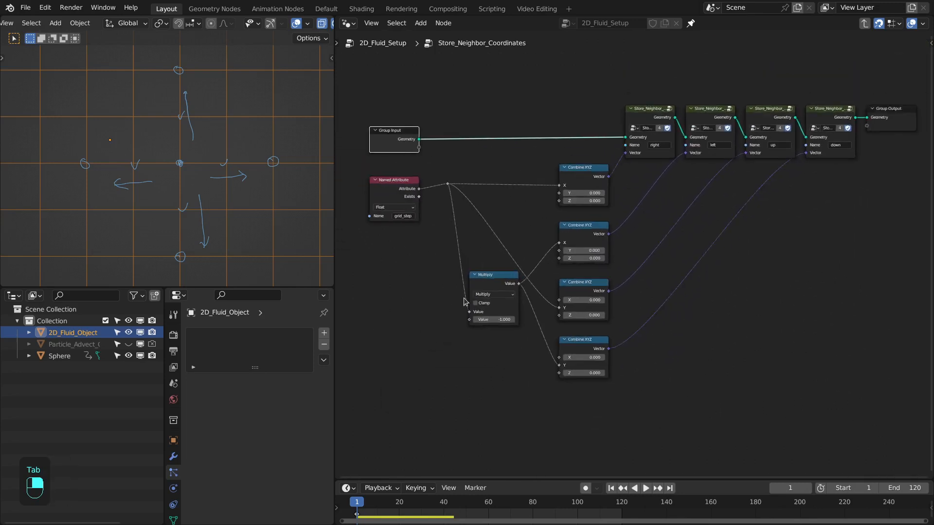
{"action": "left_click_drag", "start_coordinate": [457, 417], "coordinate": [854, 141]}
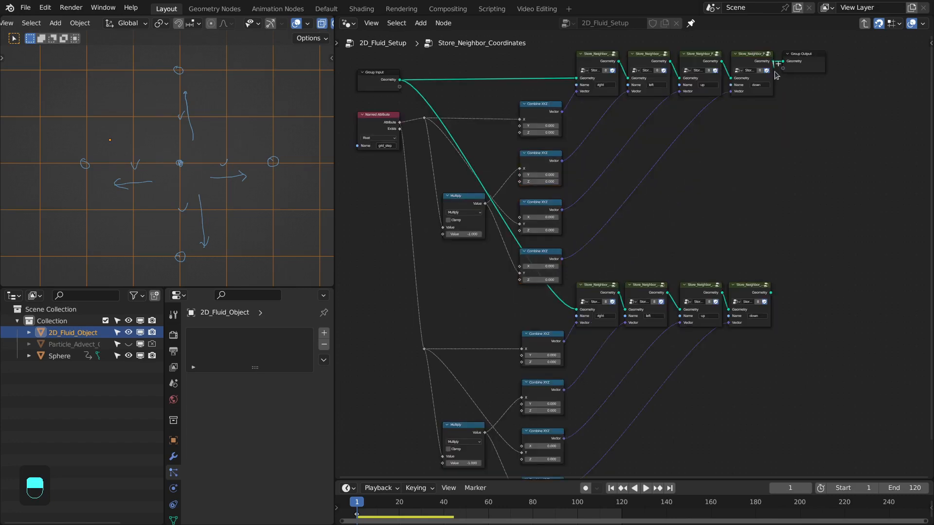
{"action": "left_click_drag", "start_coordinate": [773, 62], "coordinate": [576, 309]}
{"action": "mouse_move", "coordinate": [771, 293]}
{"action": "left_mouse_down"}
{"action": "mouse_move", "coordinate": [788, 104]}
{"action": "mouse_move", "coordinate": [782, 62]}
{"action": "mouse_move", "coordinate": [806, 283]}
{"action": "mouse_move", "coordinate": [788, 298]}
{"action": "left_mouse_up"}
{"action": "middle_click_drag", "start_coordinate": [466, 198], "coordinate": [514, 155]}
Step: Insert a duplicated Multiply node with value 2.000 between the grid_step attribute and the copied chain's reroute
{"action": "left_click", "coordinate": [511, 386]}
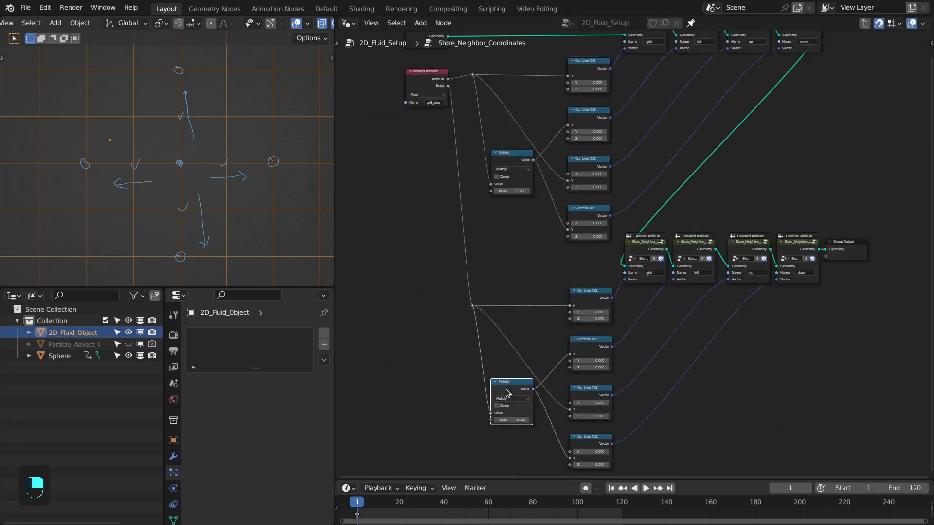
{"action": "key", "text": "shift+d"}
{"action": "left_click", "coordinate": [461, 286]}
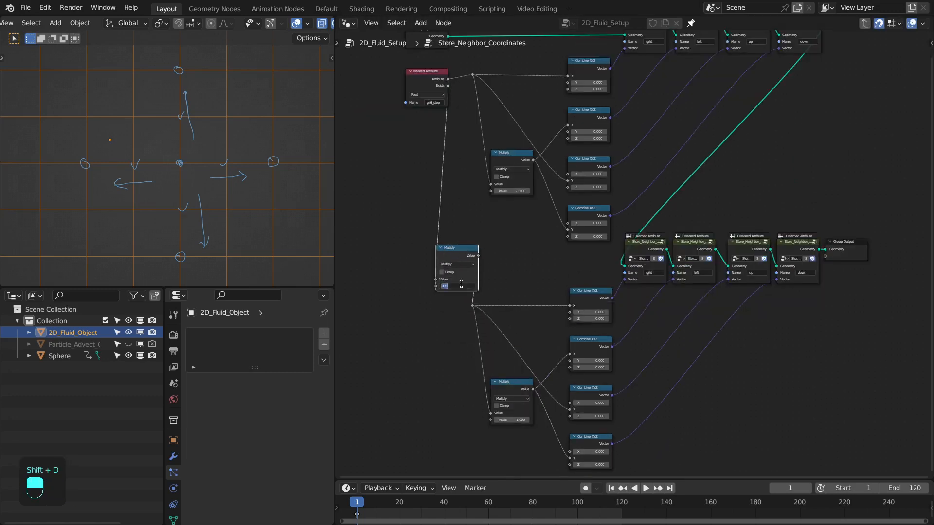
{"action": "type", "text": "2"}
{"action": "key", "text": "Return"}
{"action": "scroll", "coordinate": [461, 284], "scroll_direction": "up", "scroll_amount": 3}
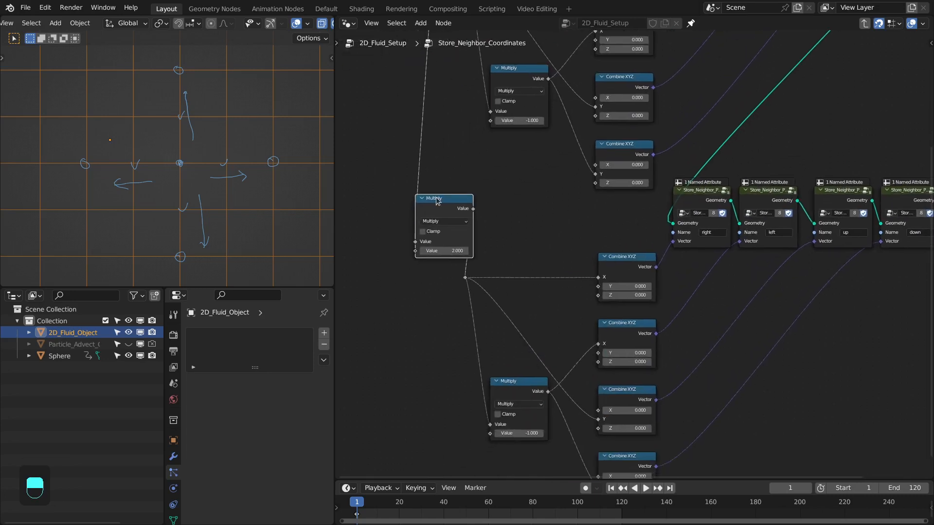
{"action": "left_click_drag", "start_coordinate": [437, 197], "coordinate": [419, 240]}
{"action": "scroll", "coordinate": [556, 359], "scroll_direction": "down", "scroll_amount": 2}
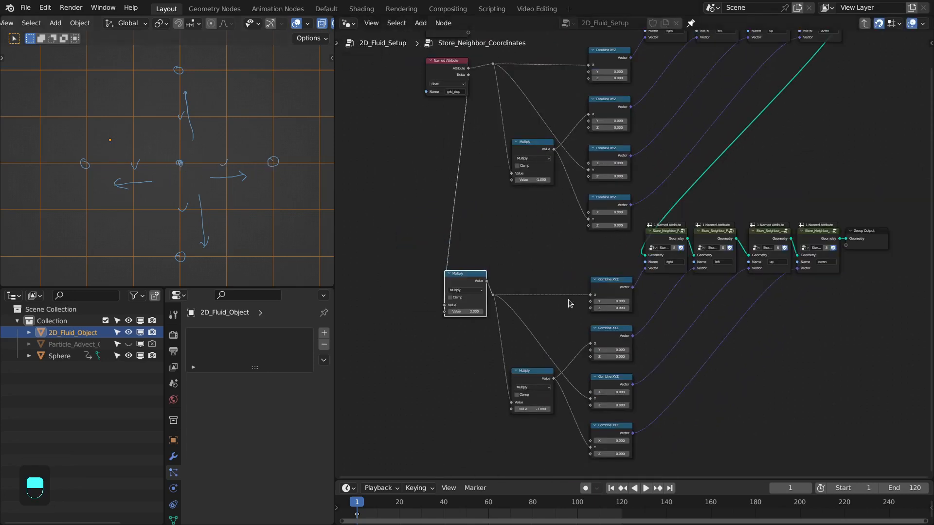
Step: Rename the attributes in the four copied neighbor storage nodes to next_right, next_left, next_up and next_down
{"action": "scroll", "coordinate": [571, 303], "scroll_direction": "up", "scroll_amount": 6}
{"action": "middle_click_drag", "start_coordinate": [611, 211], "coordinate": [658, 216]}
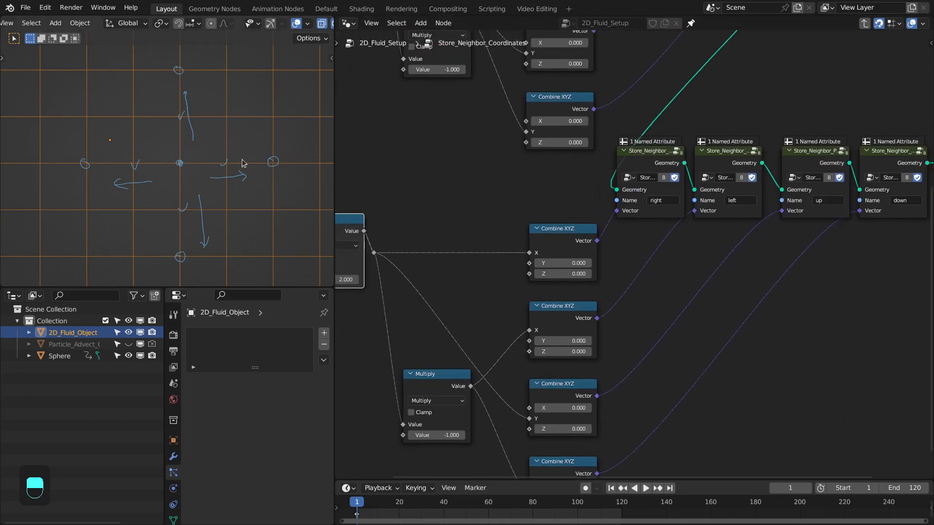
{"action": "scroll", "coordinate": [634, 220], "scroll_direction": "up", "scroll_amount": 2}
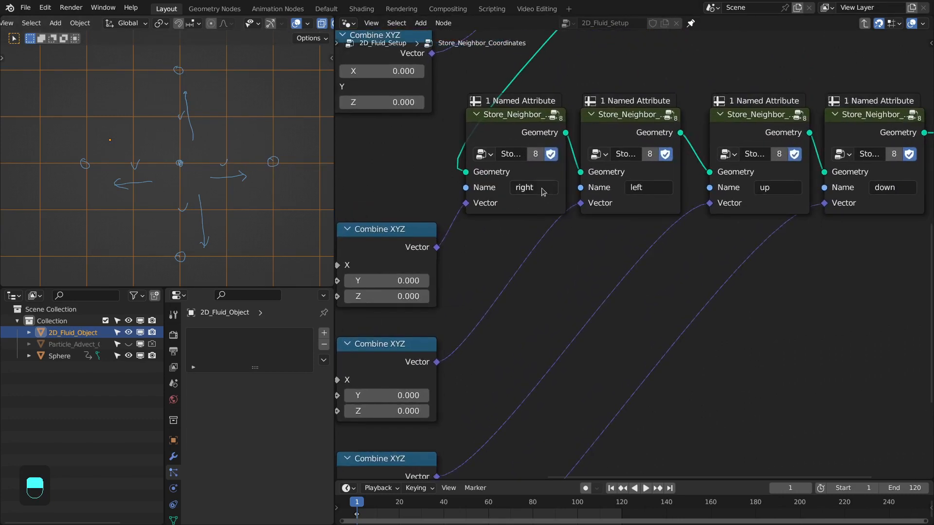
{"action": "left_click", "coordinate": [539, 187]}
{"action": "type", "text": "next_"}
{"action": "left_click", "coordinate": [649, 188]}
{"action": "key", "text": "Home"}
{"action": "type", "text": "next_"}
{"action": "left_click", "coordinate": [776, 187]}
{"action": "key", "text": "Home"}
{"action": "type", "text": "next_"}
{"action": "left_click", "coordinate": [884, 187]}
{"action": "key", "text": "Home"}
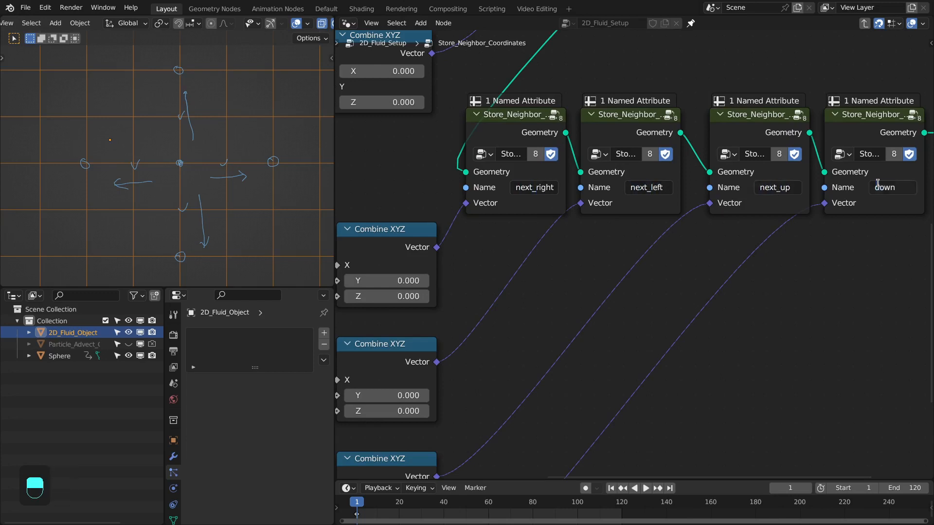
{"action": "type", "text": "next_"}
{"action": "key", "text": "Return"}
{"action": "key", "text": "Home"}
Step: Leave this group, open Pressure_Iteration inside Calculate_Pressure, and inspect the first Sample_Pressure_at_Position group
{"action": "left_click_drag", "start_coordinate": [542, 286], "coordinate": [772, 313]}
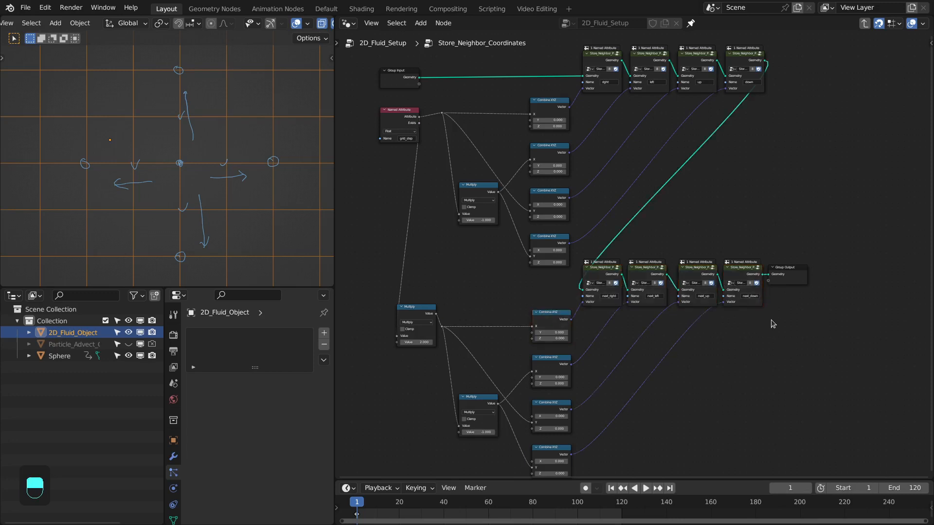
{"action": "scroll", "coordinate": [771, 320], "scroll_direction": "up", "scroll_amount": 1}
{"action": "left_click", "coordinate": [810, 284]}
{"action": "key", "text": "Tab"}
{"action": "scroll", "coordinate": [543, 210], "scroll_direction": "up", "scroll_amount": 4}
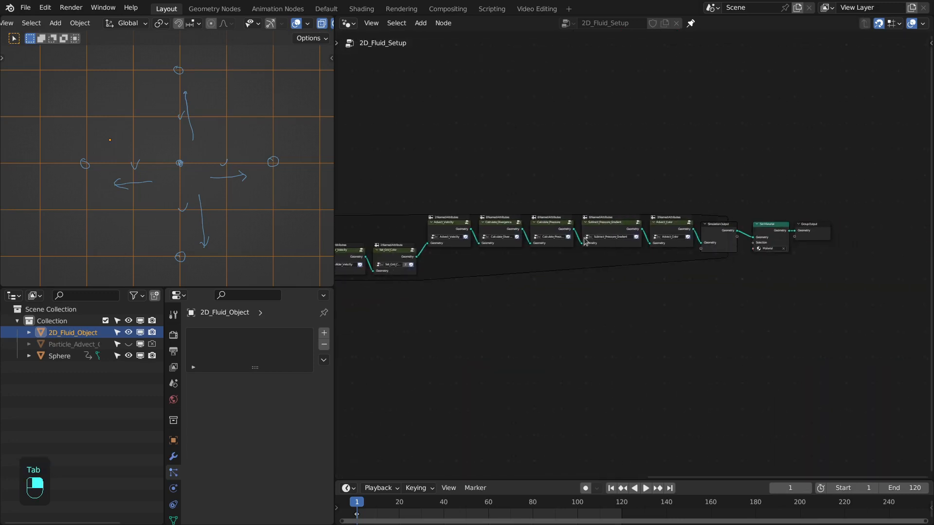
{"action": "left_click", "coordinate": [543, 209]}
{"action": "key", "text": "Tab"}
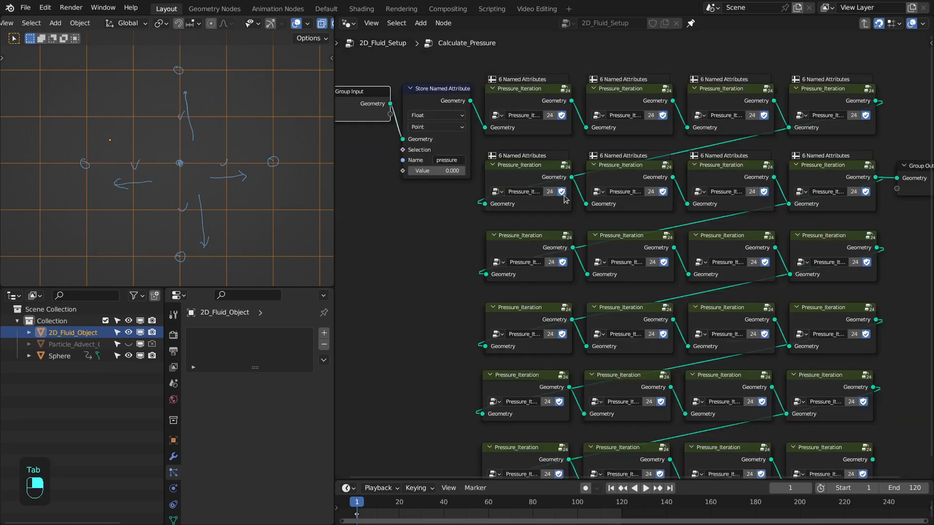
{"action": "key", "text": "Tab"}
{"action": "scroll", "coordinate": [530, 136], "scroll_direction": "up", "scroll_amount": 2}
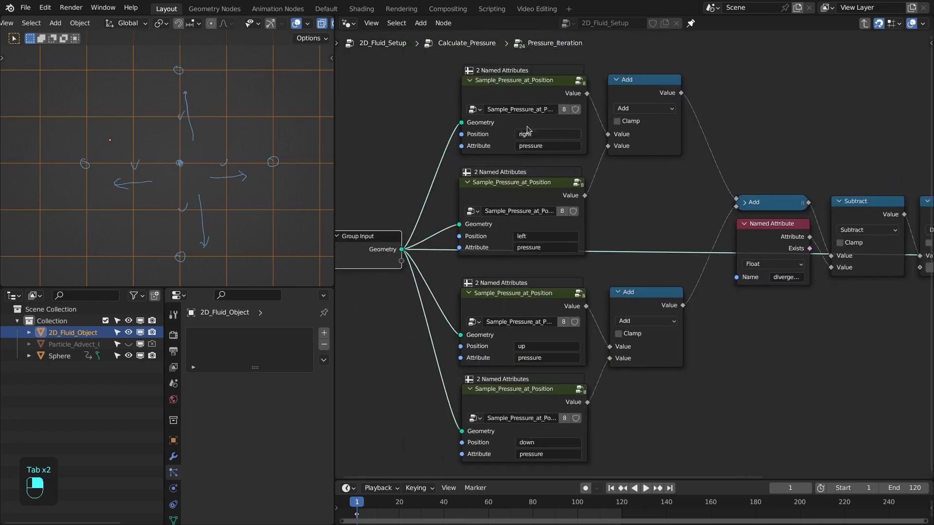
{"action": "left_click", "coordinate": [521, 76]}
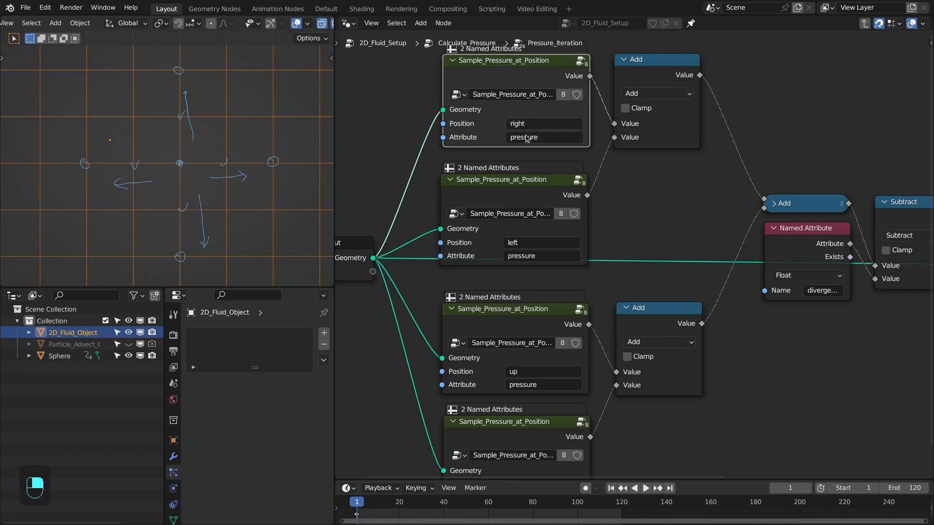
{"action": "key", "text": "Tab"}
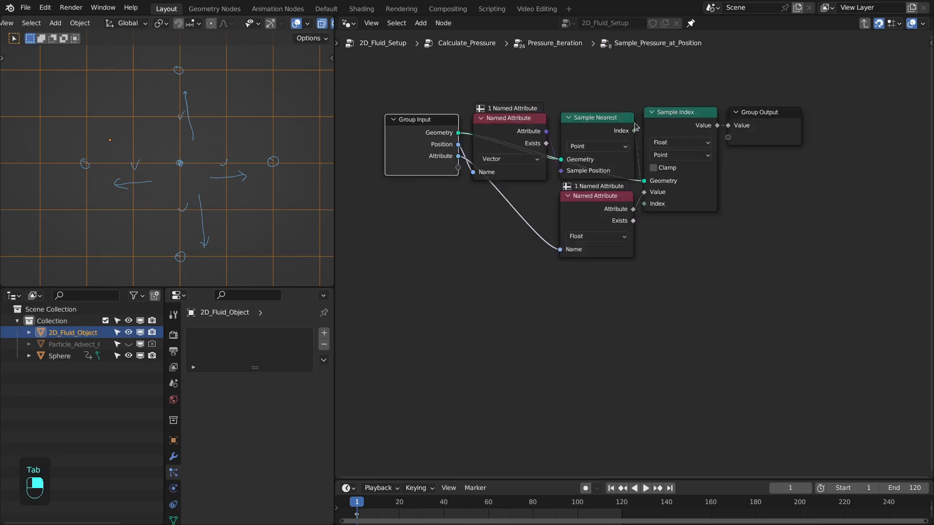
{"action": "key", "text": "Tab"}
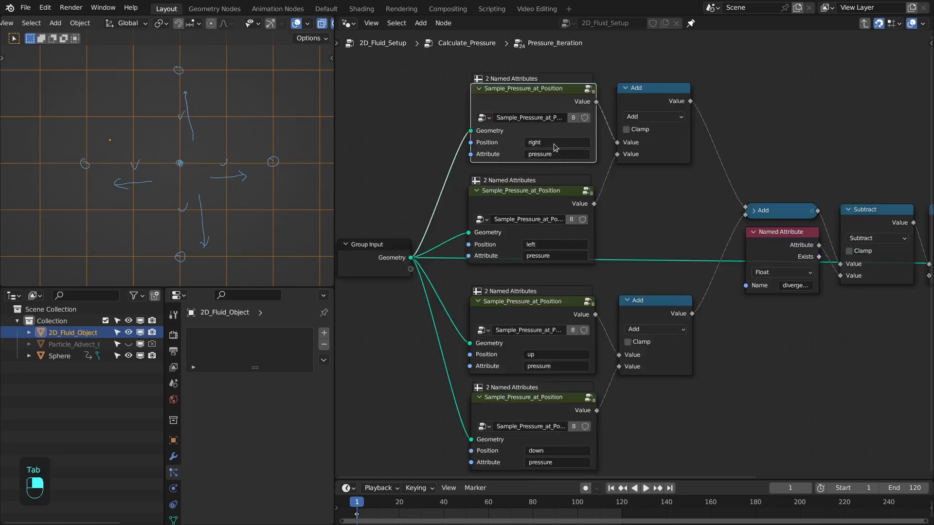
Step: Set the four pressure sample positions to next_right, next_left, next_up and next_down, and return to the 2D_Fluid_Setup tree
{"action": "type", "text": "ext_"}
{"action": "key", "text": "Tab"}
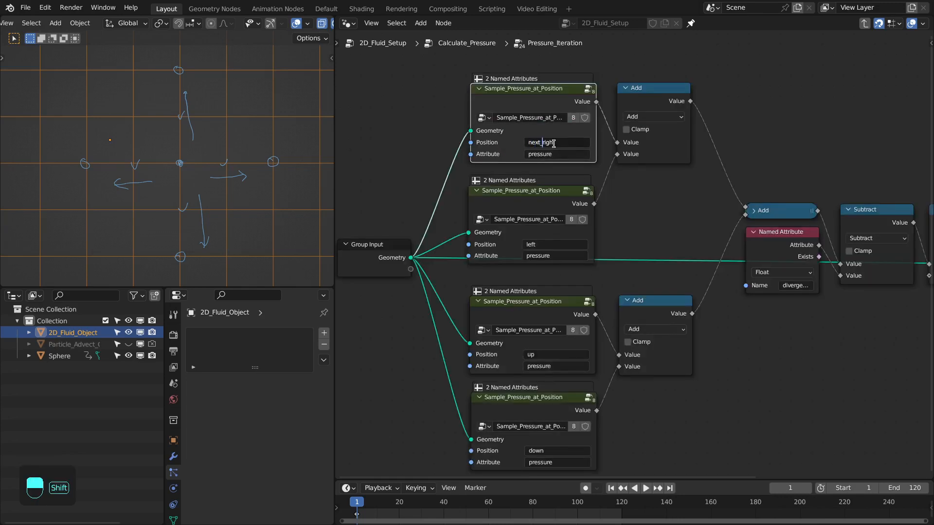
{"action": "type", "text": "next_"}
{"action": "key", "text": "Tab"}
{"action": "key", "text": "Home"}
{"action": "type", "text": "next_"}
{"action": "key", "text": "Tab"}
{"action": "key", "text": "Home"}
{"action": "type", "text": "next_"}
{"action": "key", "text": "Return"}
{"action": "scroll", "coordinate": [588, 273], "scroll_direction": "down", "scroll_amount": 6}
{"action": "left_click", "coordinate": [471, 259]}
{"action": "key", "text": "Tab"}
{"action": "key", "text": "Tab"}
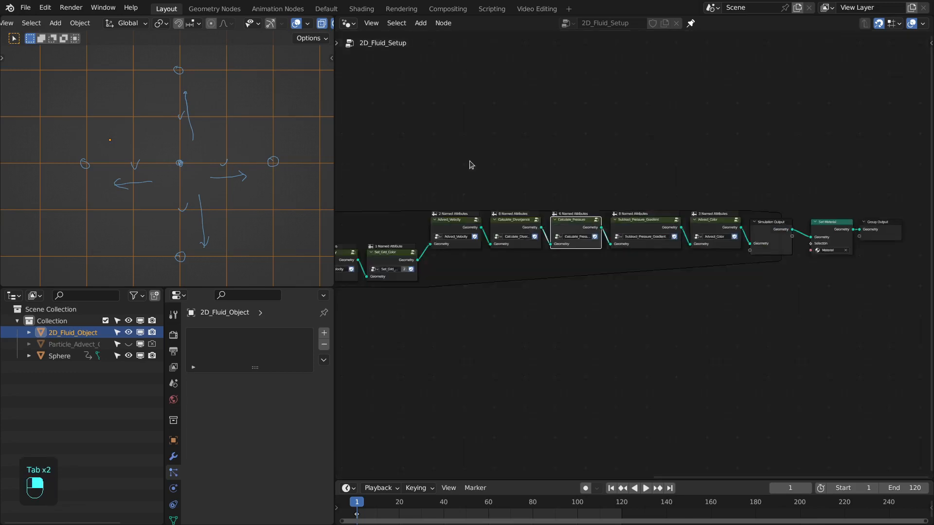
Step: Restore the shaded checker display, zoom out to the whole plane, and play the fluid simulation before stopping it
{"action": "middle_click_drag", "start_coordinate": [428, 188], "coordinate": [547, 184]}
{"action": "scroll", "coordinate": [547, 184], "scroll_direction": "up", "scroll_amount": 2}
{"action": "key", "text": "z"}
{"action": "left_click", "coordinate": [130, 121]}
{"action": "scroll", "coordinate": [175, 157], "scroll_direction": "down", "scroll_amount": 6}
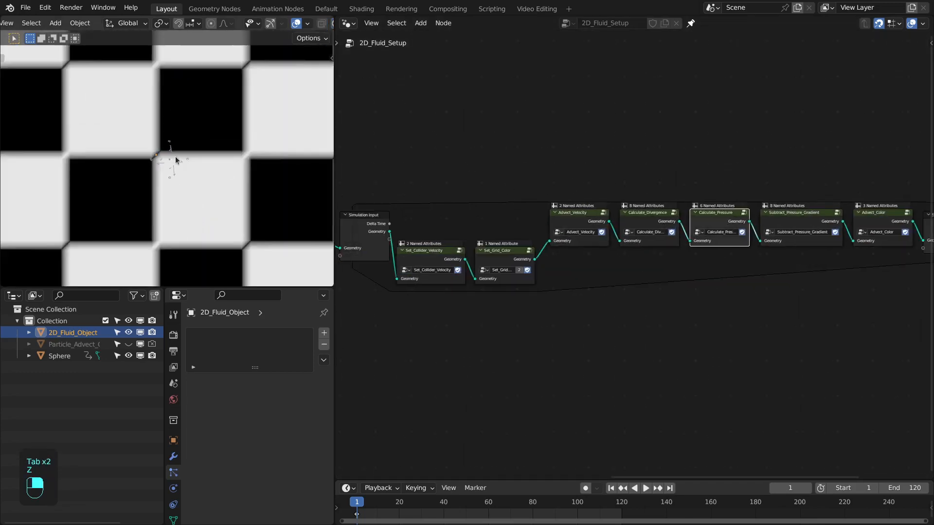
{"action": "key", "text": "space"}
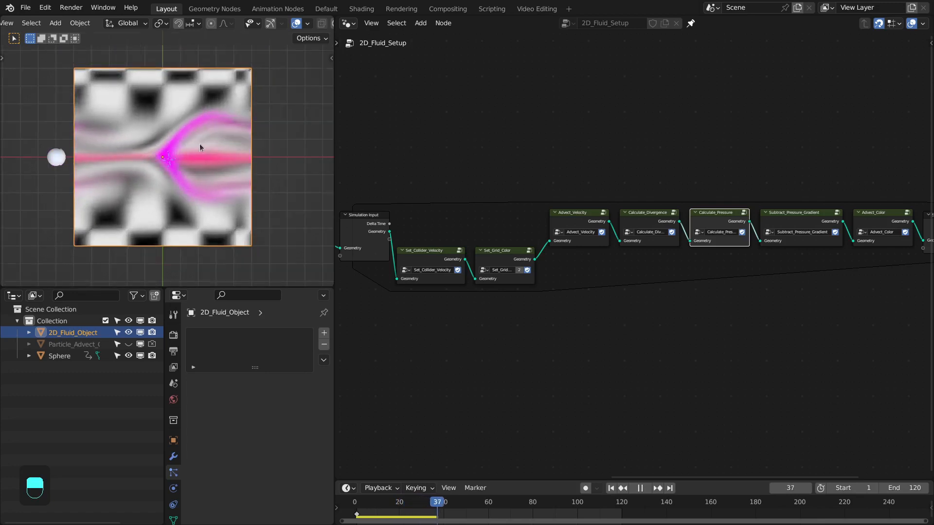
{"action": "key", "text": "space"}
Step: Show node execution timings around the Group Output, check them during playback, then stop and rewind to frame 1
{"action": "middle_click_drag", "start_coordinate": [798, 198], "coordinate": [416, 215]}
{"action": "middle_click_drag", "start_coordinate": [647, 224], "coordinate": [547, 234]}
{"action": "scroll", "coordinate": [547, 234], "scroll_direction": "up", "scroll_amount": 3}
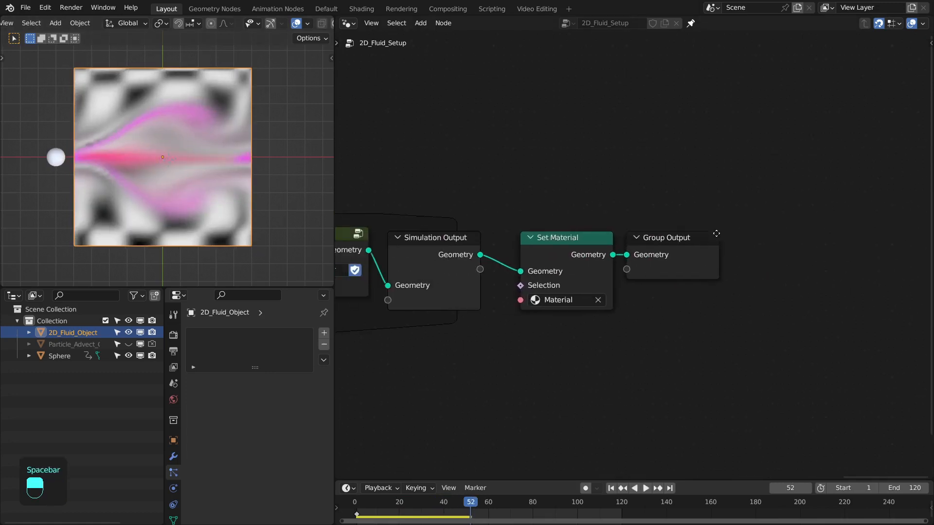
{"action": "left_click", "coordinate": [922, 24]}
{"action": "left_click", "coordinate": [846, 107]}
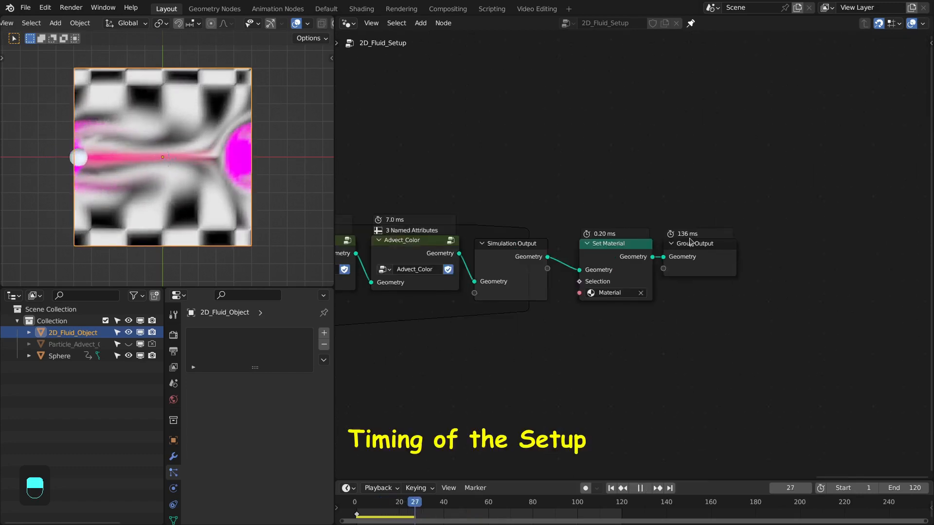
{"action": "key", "text": "space"}
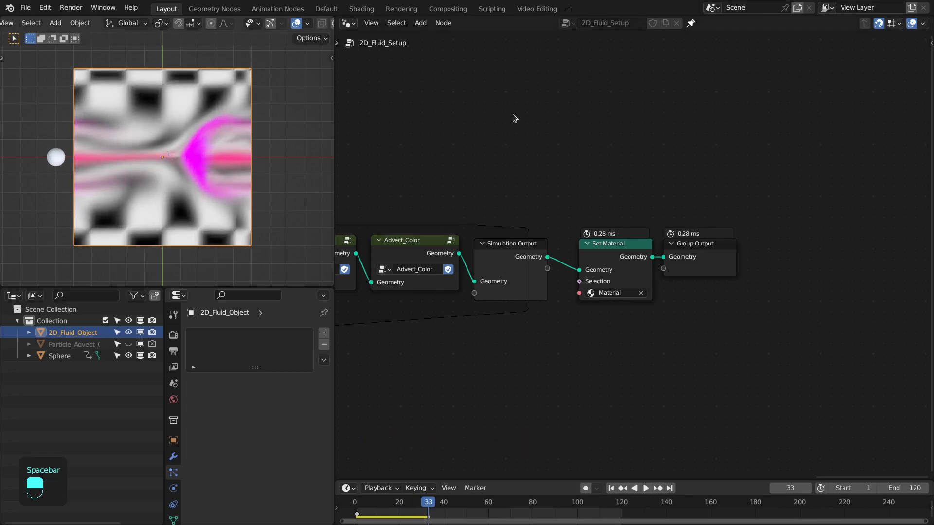
{"action": "key", "text": "shift+Left"}
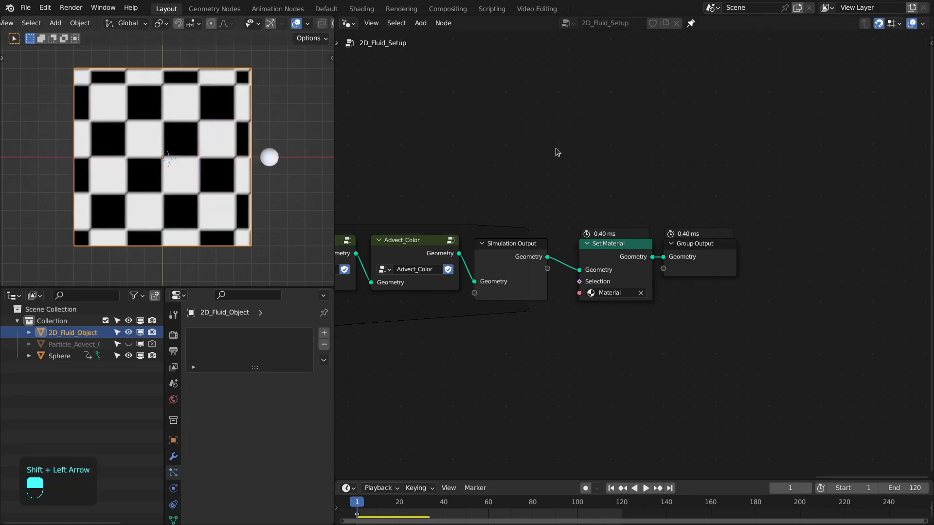
Step: Annotate the node editor above the Set Material node with a handwritten timing note beginning with 80ms
{"action": "left_click_drag", "start_coordinate": [590, 149], "coordinate": [663, 170]}
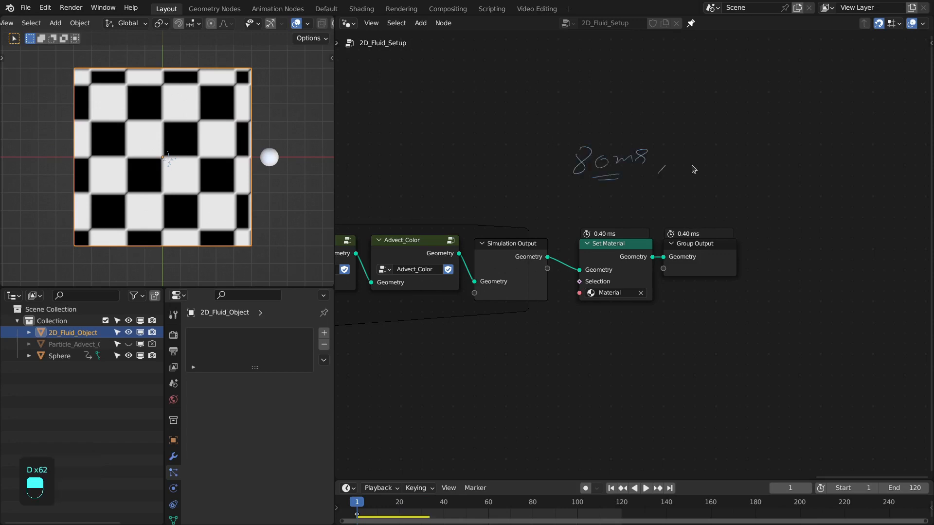
{"action": "mouse_move", "coordinate": [697, 141]}
{"action": "left_mouse_down"}
{"action": "mouse_move", "coordinate": [695, 164]}
{"action": "mouse_move", "coordinate": [741, 159]}
{"action": "left_mouse_up"}
{"action": "left_click_drag", "start_coordinate": [757, 147], "coordinate": [781, 146]}
{"action": "left_click_drag", "start_coordinate": [744, 167], "coordinate": [753, 164]}
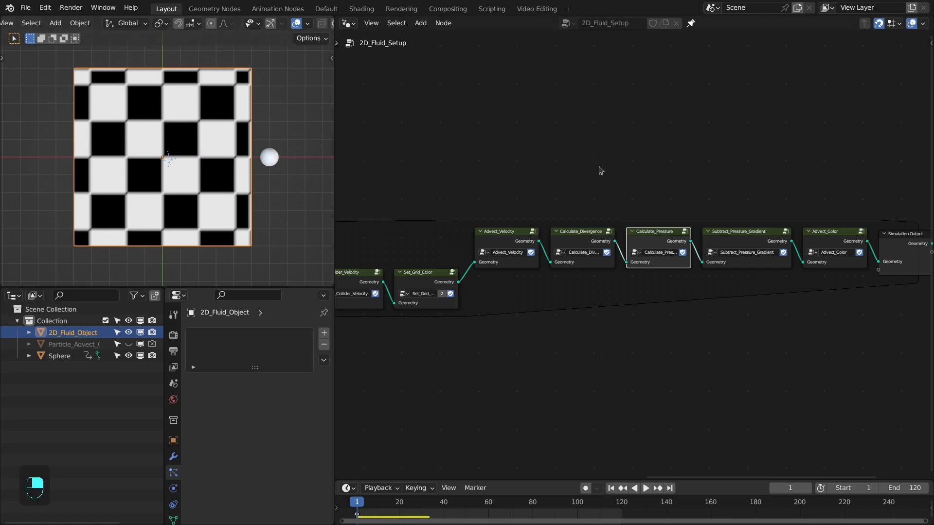
Step: Examine how the Named Attribute and Sample Nearest nodes look up the position inside Calculate_Pressure's Pressure_Iteration, in Sample_Pressure_at_Position
{"action": "scroll", "coordinate": [600, 170], "scroll_direction": "down", "scroll_amount": 1}
{"action": "middle_click_drag", "start_coordinate": [543, 189], "coordinate": [518, 193]}
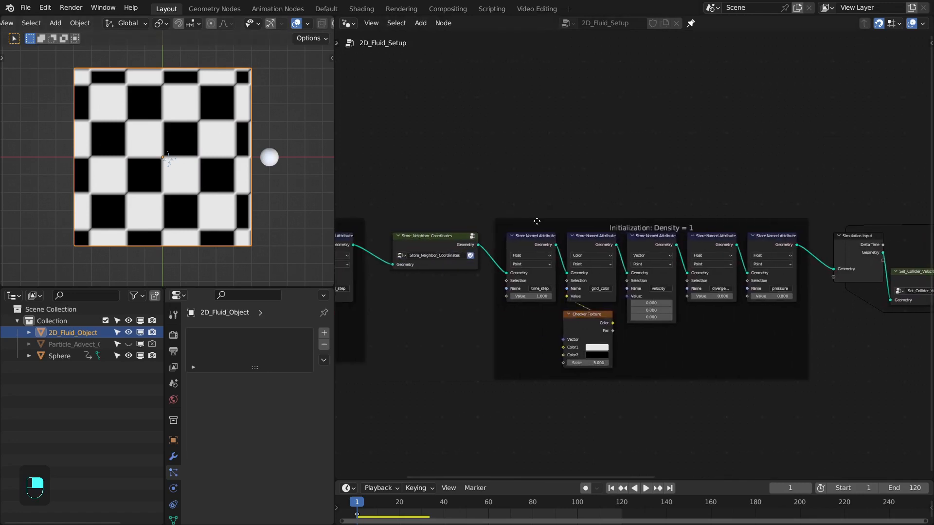
{"action": "key", "text": "Tab"}
{"action": "key", "text": "Tab"}
{"action": "left_click", "coordinate": [618, 232]}
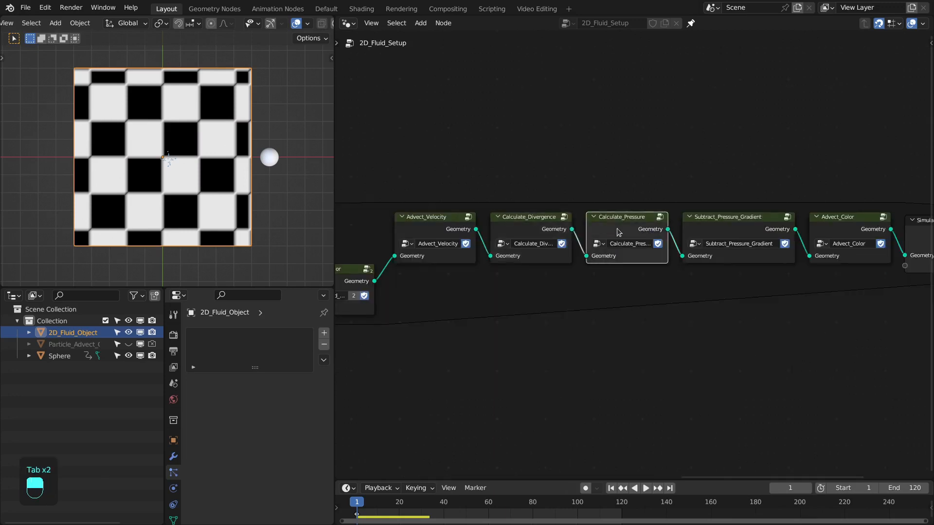
{"action": "key", "text": "Tab"}
{"action": "left_click", "coordinate": [520, 101]}
{"action": "key", "text": "Tab"}
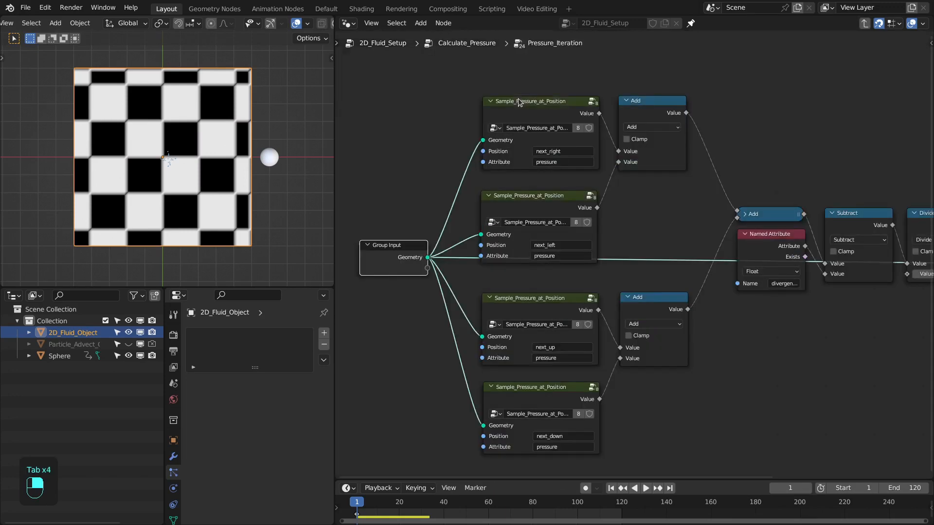
{"action": "left_click", "coordinate": [539, 124]}
{"action": "key", "text": "Tab"}
{"action": "left_click_drag", "start_coordinate": [542, 121], "coordinate": [629, 196]}
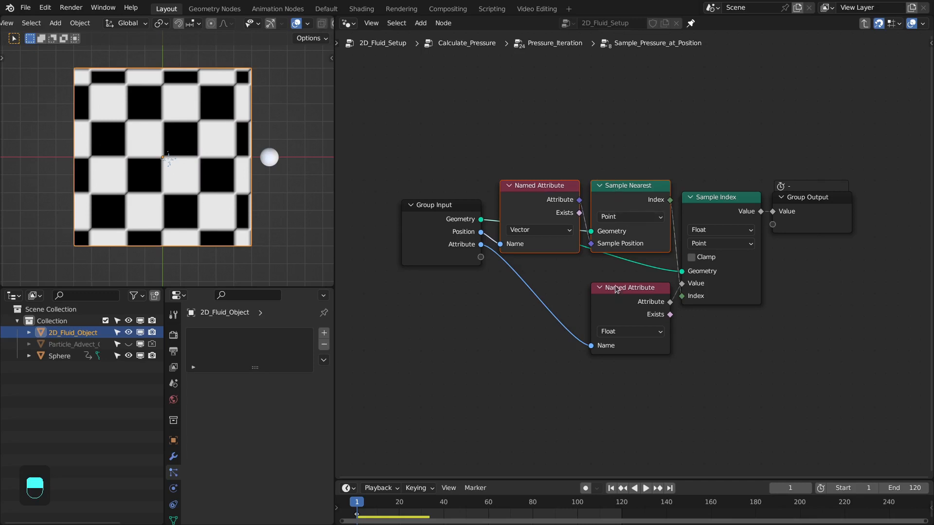
{"action": "left_click_drag", "start_coordinate": [538, 150], "coordinate": [640, 206]}
{"action": "left_click_drag", "start_coordinate": [504, 154], "coordinate": [638, 198]}
{"action": "left_click_drag", "start_coordinate": [539, 140], "coordinate": [647, 209]}
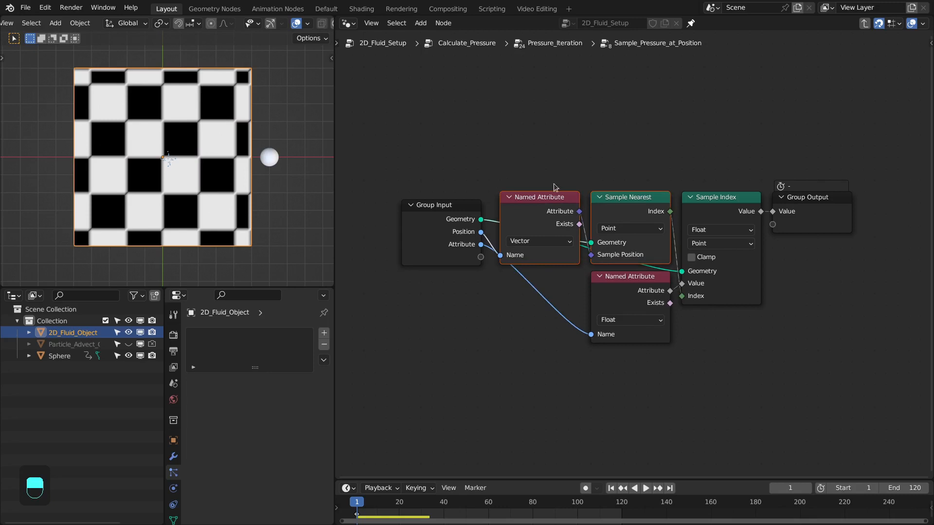
{"action": "left_click_drag", "start_coordinate": [527, 150], "coordinate": [627, 209]}
Step: Return to the 2D_Fluid_Setup tree and open the Store_Neighbor_Position_Attribute group used for the right neighbor in Store_Neighbor_Coordinates
{"action": "key", "text": "Tab"}
{"action": "key", "text": "Tab"}
{"action": "key", "text": "Tab"}
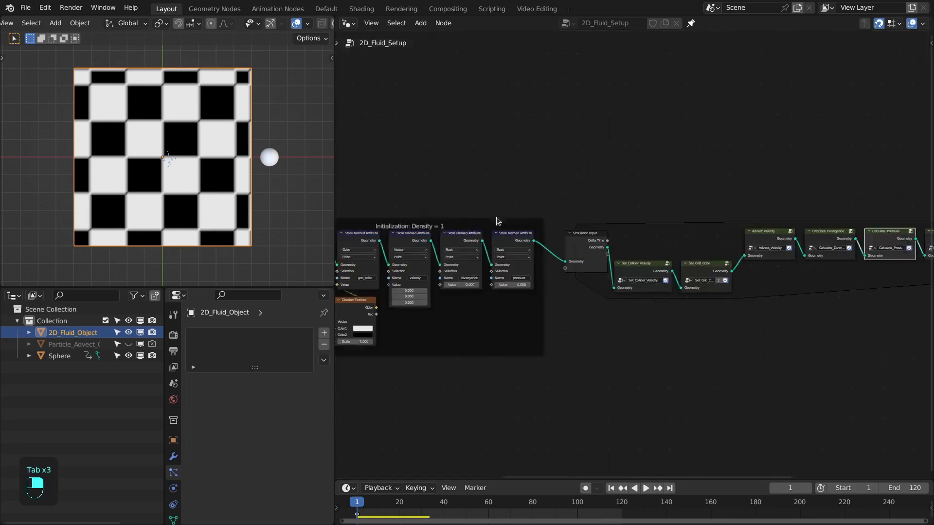
{"action": "key", "text": "Tab"}
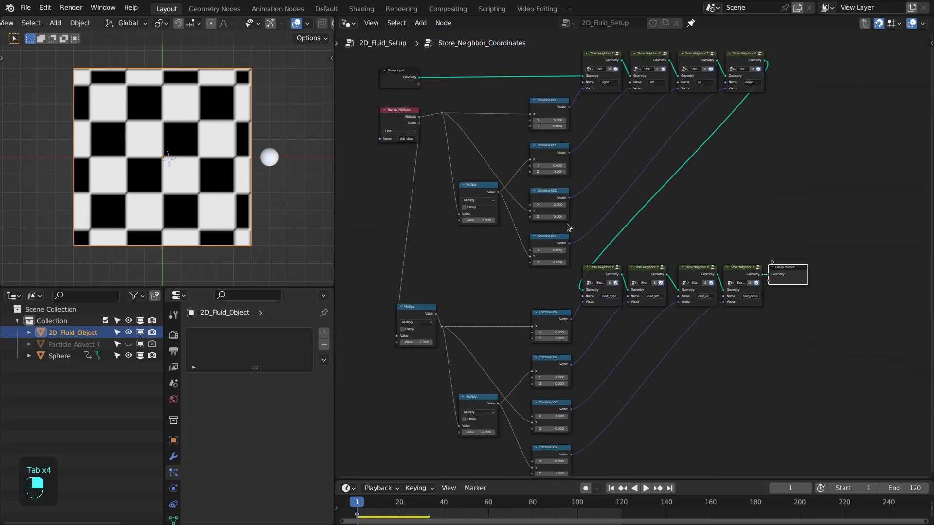
{"action": "scroll", "coordinate": [590, 205], "scroll_direction": "up", "scroll_amount": 3}
{"action": "left_click", "coordinate": [514, 141]}
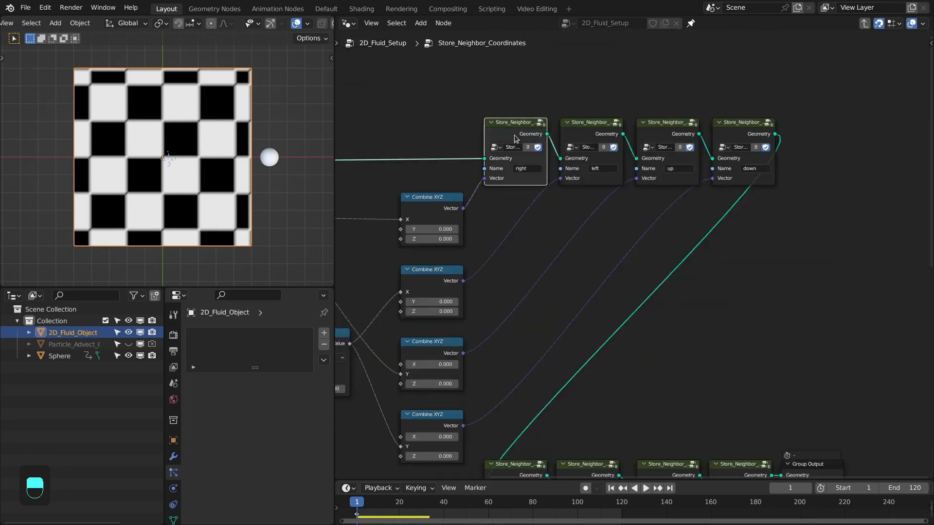
{"action": "key", "text": "Tab"}
Step: Change the Store Named Attribute node's data type to Integer in Store_Neighbor_Position_Attribute
{"action": "left_click_drag", "start_coordinate": [510, 121], "coordinate": [608, 284]}
{"action": "left_click_drag", "start_coordinate": [614, 170], "coordinate": [523, 261]}
{"action": "key", "text": "Home"}
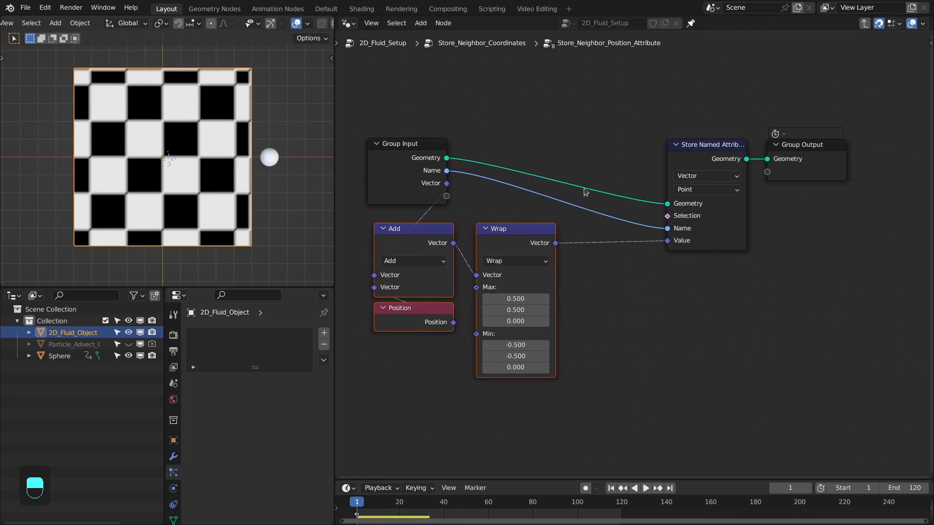
{"action": "middle_click_drag", "start_coordinate": [659, 176], "coordinate": [662, 201]}
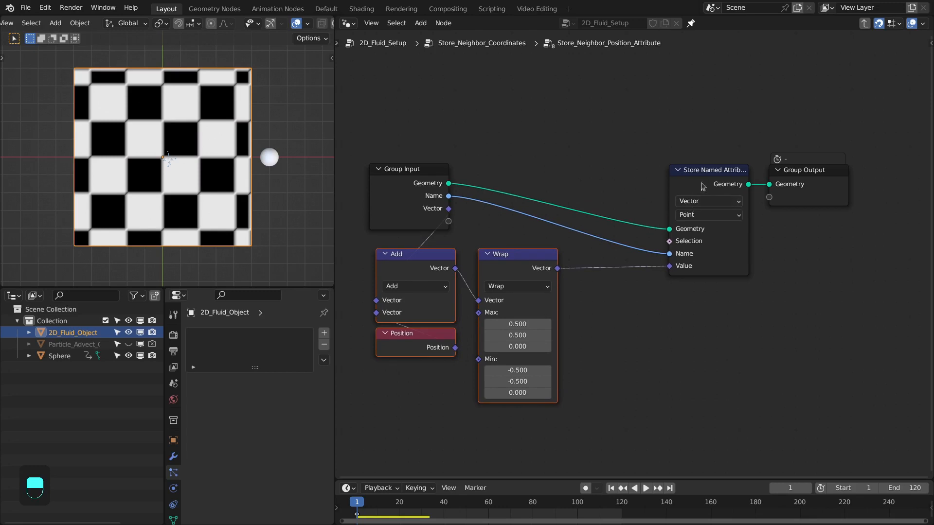
{"action": "left_click", "coordinate": [691, 201]}
{"action": "key", "text": "Return"}
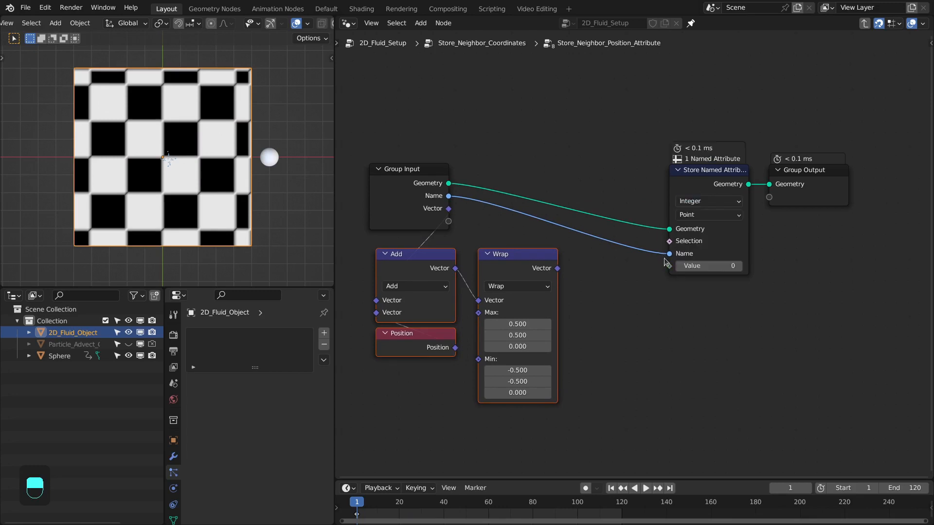
Step: Add a Sample Nearest node fed by the Group Input's Geometry and place it before the Store Named Attribute node
{"action": "left_click_drag", "start_coordinate": [453, 186], "coordinate": [600, 298]}
{"action": "type", "text": "s"}
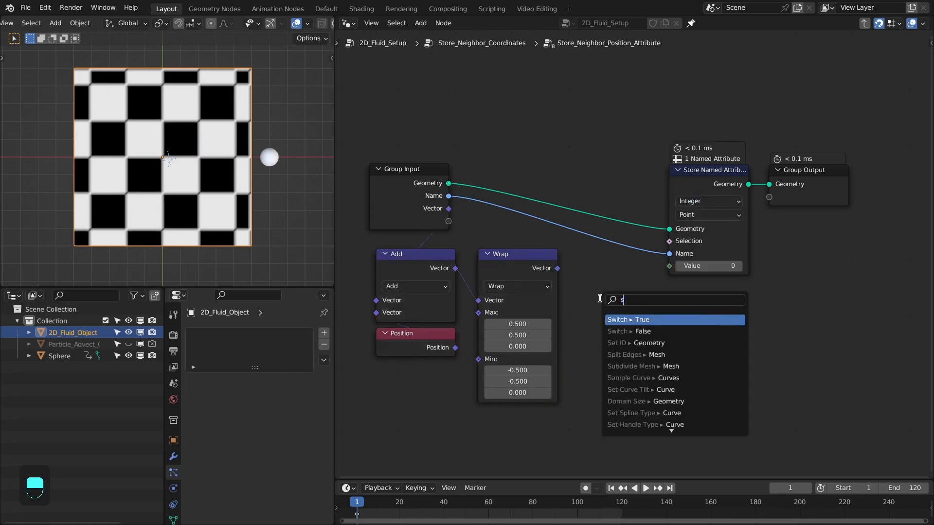
{"action": "type", "text": "maple neart"}
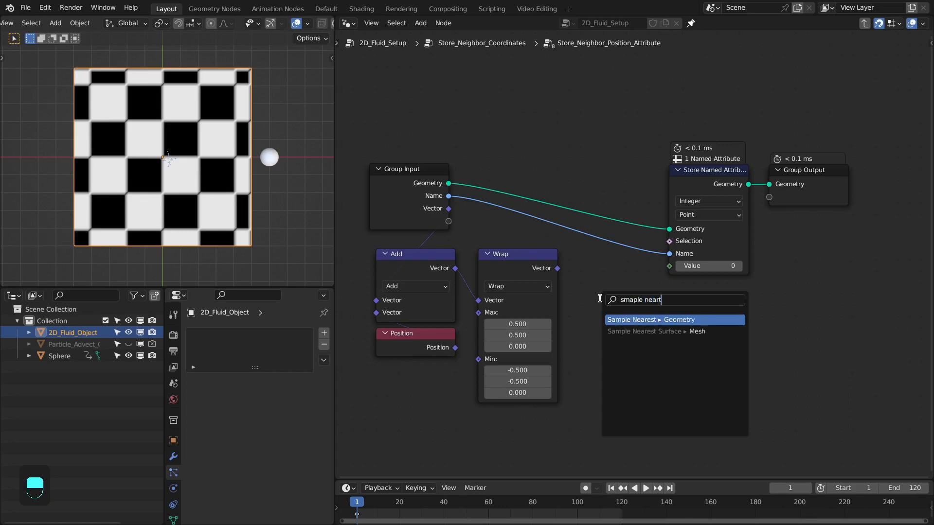
{"action": "key", "text": "Return"}
{"action": "left_click", "coordinate": [561, 225]}
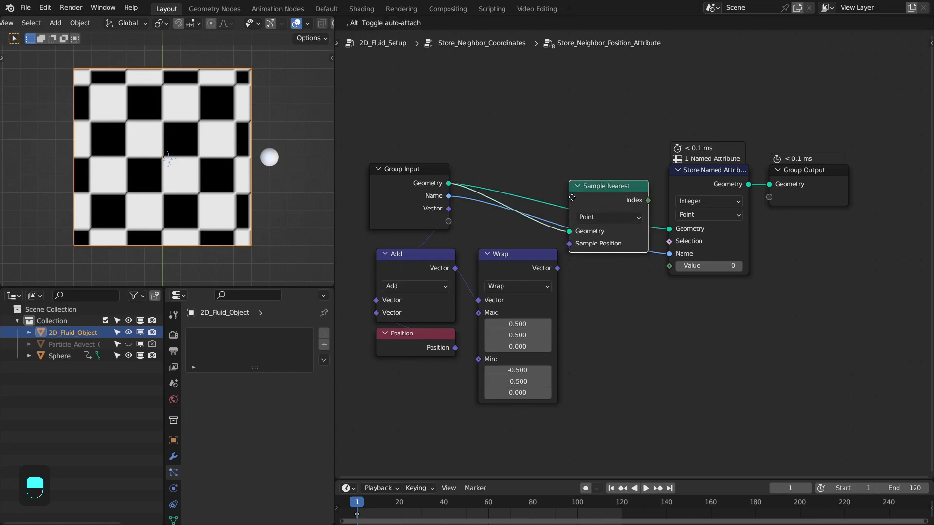
Step: Link the Wrap vector to Sample Position and the Sample Nearest Index to the stored Value, and align the nodes
{"action": "left_click_drag", "start_coordinate": [554, 269], "coordinate": [570, 244]}
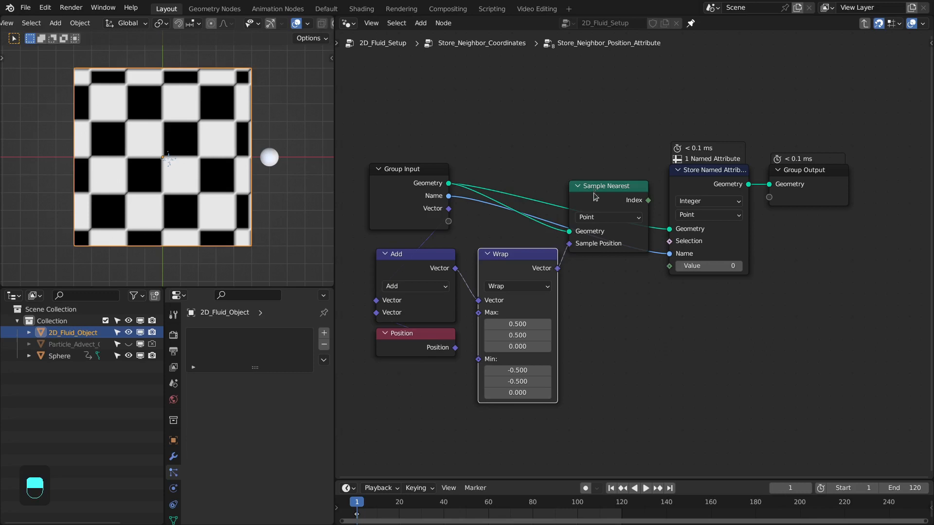
{"action": "left_click_drag", "start_coordinate": [594, 196], "coordinate": [594, 265]}
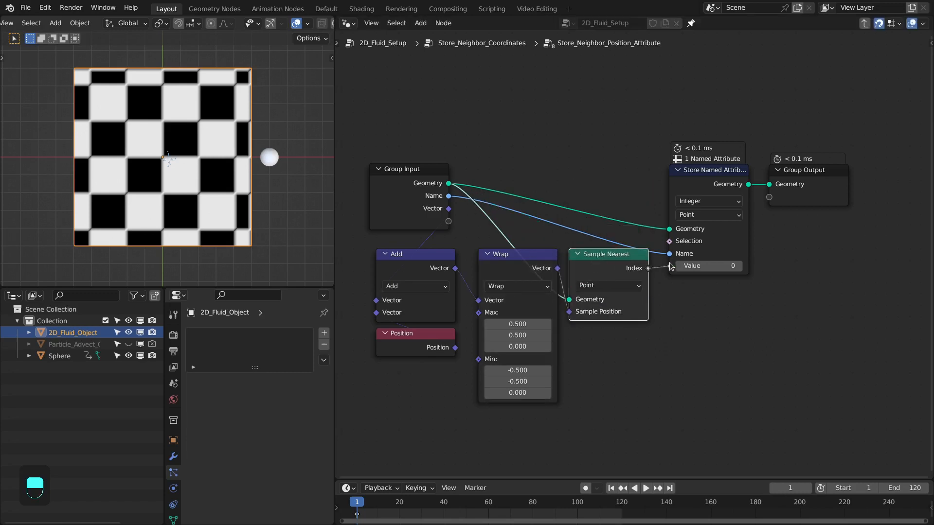
{"action": "left_click_drag", "start_coordinate": [670, 265], "coordinate": [669, 266]}
{"action": "left_click_drag", "start_coordinate": [520, 258], "coordinate": [508, 258]}
{"action": "left_click_drag", "start_coordinate": [591, 259], "coordinate": [579, 263]}
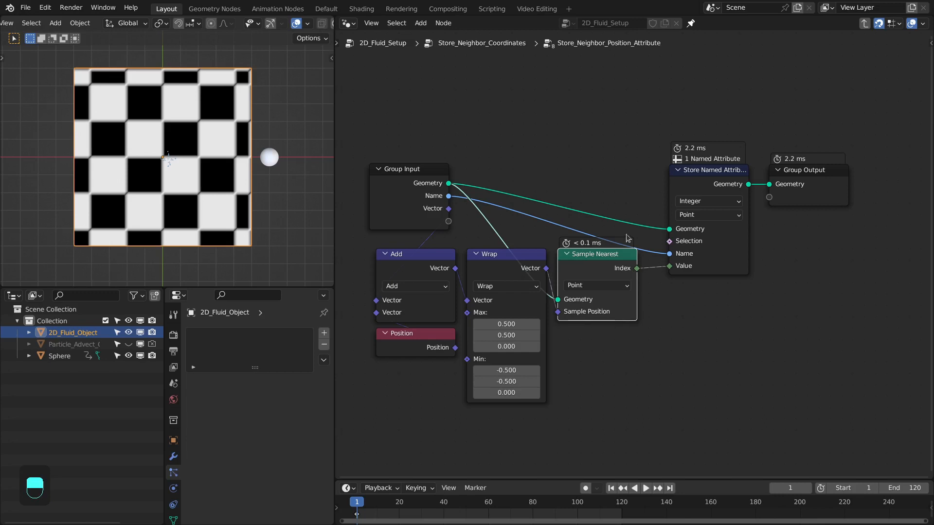
Step: Return to 2D_Fluid_Setup and open Sample_Pressure_at_Position through Calculate_Pressure and the first Pressure_Iteration
{"action": "key", "text": "Tab"}
{"action": "key", "text": "Tab"}
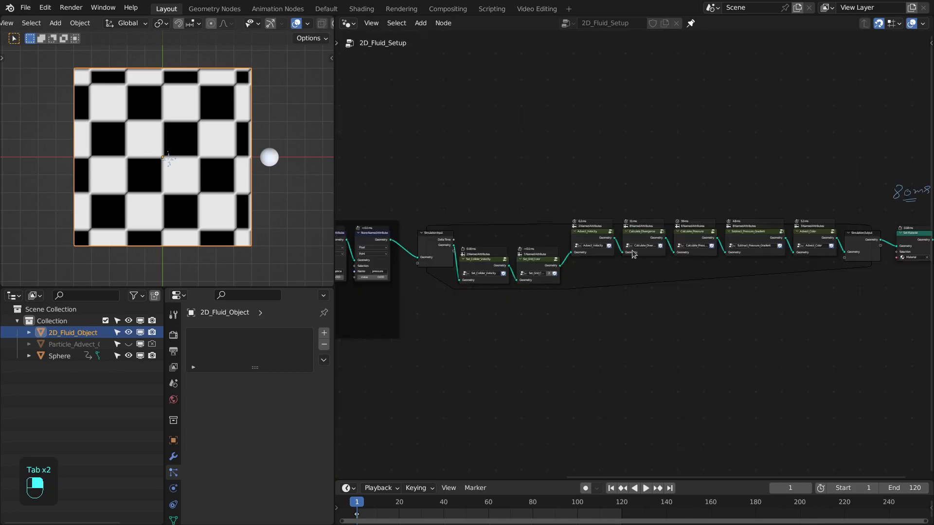
{"action": "scroll", "coordinate": [633, 254], "scroll_direction": "up", "scroll_amount": 2}
{"action": "middle_click_drag", "start_coordinate": [721, 239], "coordinate": [659, 237]}
{"action": "left_click", "coordinate": [649, 232]}
{"action": "key", "text": "Tab"}
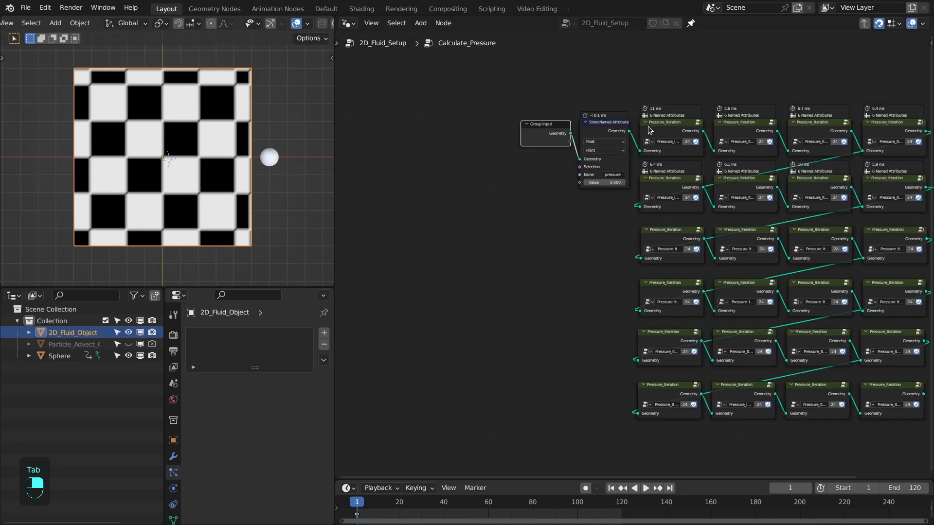
{"action": "left_click", "coordinate": [650, 131]}
{"action": "key", "text": "Tab"}
{"action": "left_click", "coordinate": [547, 126]}
{"action": "key", "text": "Tab"}
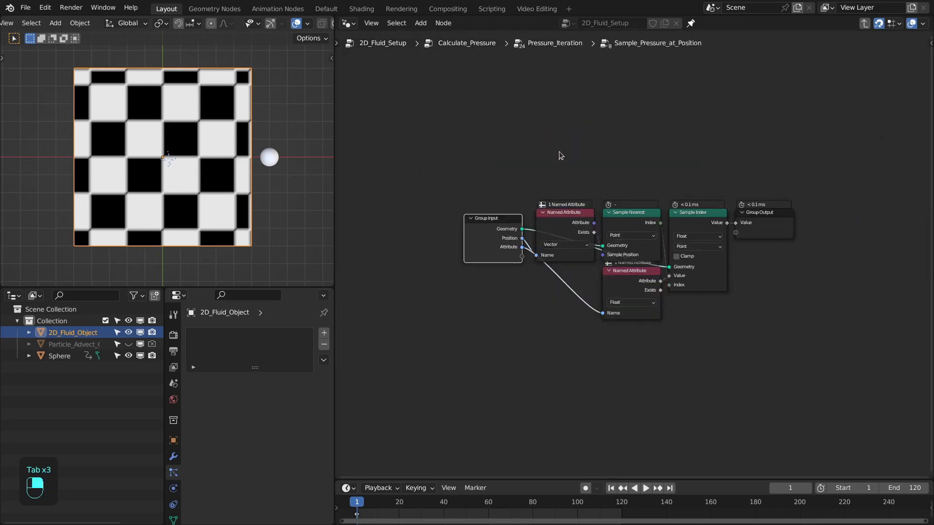
Step: Place the Float Named Attribute below the Vector one, and dissolve the Sample Nearest and Sample Index nodes
{"action": "scroll", "coordinate": [623, 202], "scroll_direction": "up", "scroll_amount": 2}
{"action": "left_click_drag", "start_coordinate": [625, 302], "coordinate": [527, 314]}
{"action": "middle_click_drag", "start_coordinate": [586, 190], "coordinate": [571, 230]}
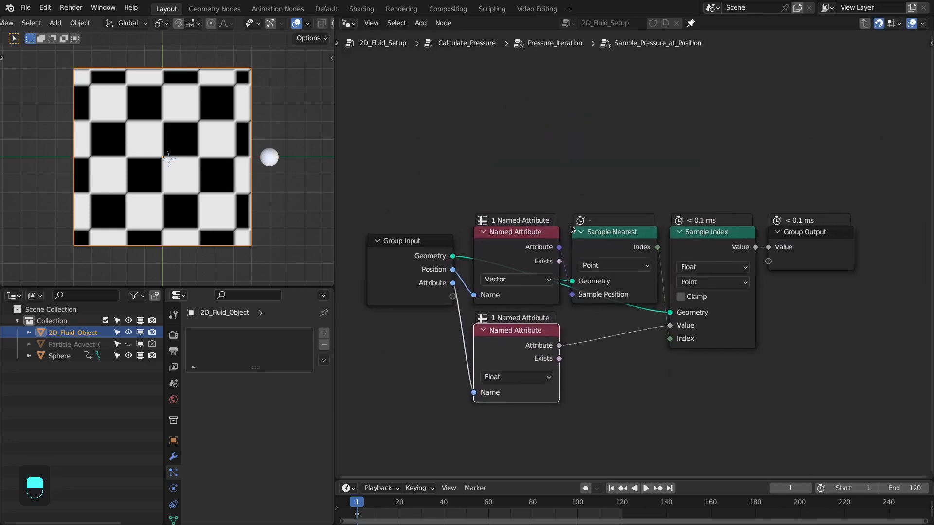
{"action": "left_click_drag", "start_coordinate": [704, 177], "coordinate": [571, 324]}
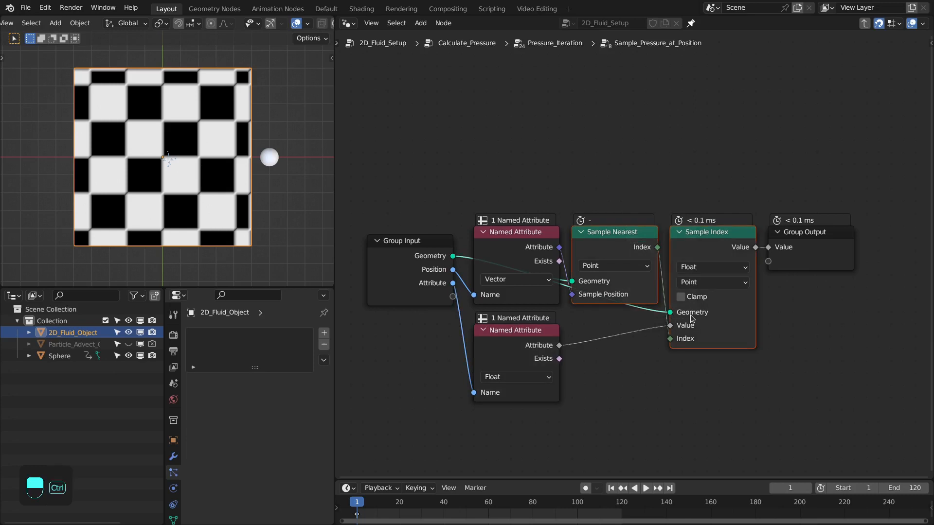
{"action": "key", "text": "ctrl+x"}
Step: Set the upper Named Attribute to Integer and add an Evaluate at Index node whose Value comes from the Float attribute
{"action": "left_click", "coordinate": [538, 280]}
{"action": "left_click", "coordinate": [532, 308]}
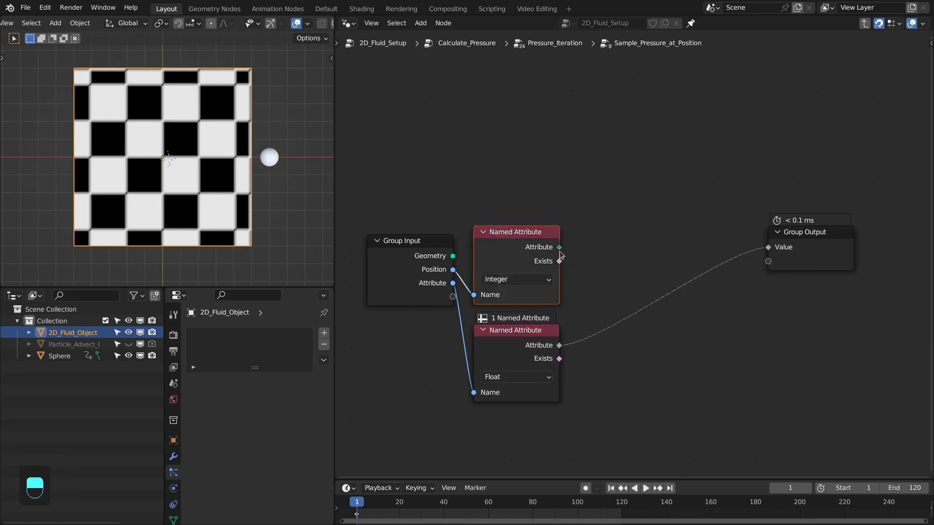
{"action": "left_click_drag", "start_coordinate": [559, 346], "coordinate": [586, 305]}
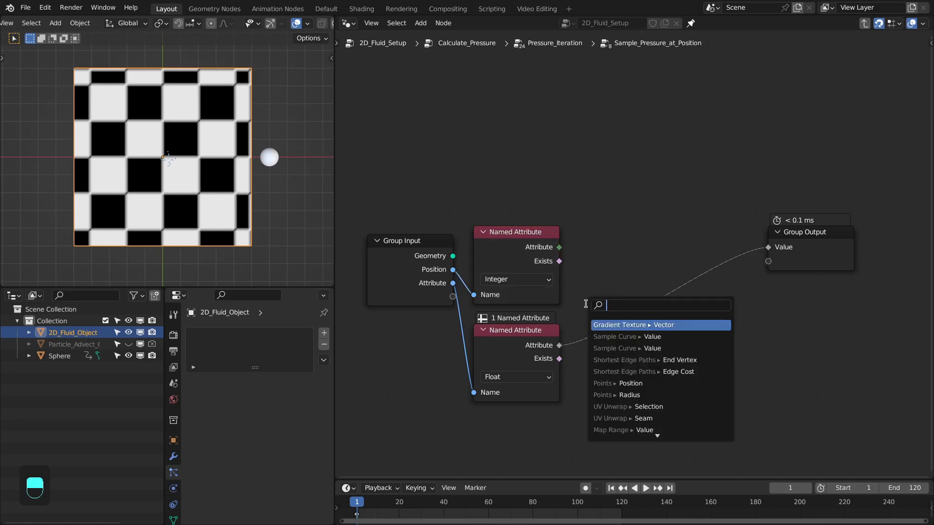
{"action": "type", "text": "evalu"}
{"action": "key", "text": "Return"}
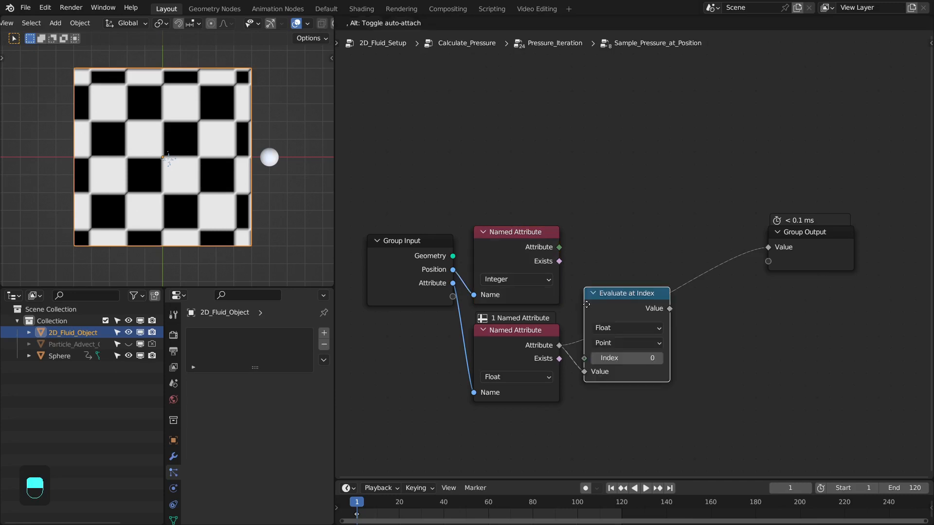
{"action": "left_click", "coordinate": [578, 233]}
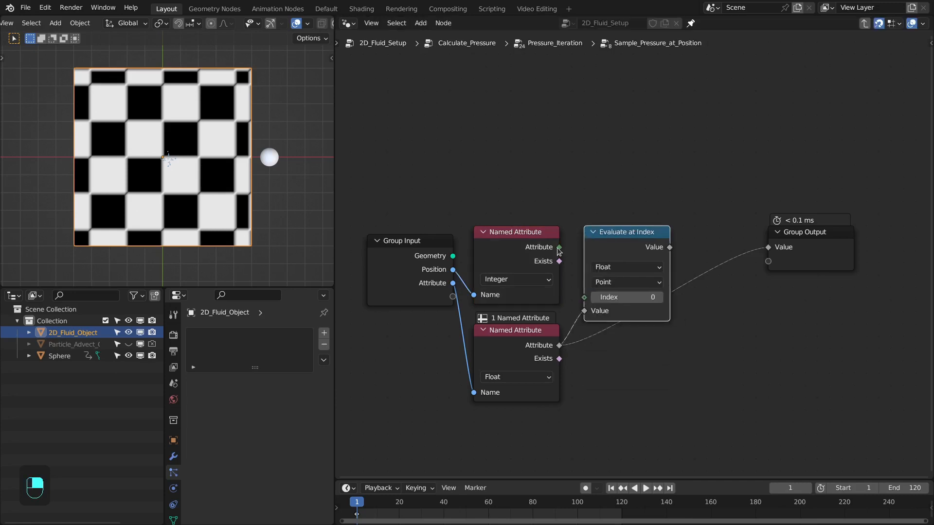
Step: Link the Integer attribute to Evaluate at Index's Index and its result to the Group Output, and tidy the node layout
{"action": "left_click_drag", "start_coordinate": [559, 247], "coordinate": [584, 297]}
{"action": "left_click_drag", "start_coordinate": [670, 247], "coordinate": [717, 243]}
{"action": "left_click_drag", "start_coordinate": [615, 199], "coordinate": [729, 243]}
{"action": "left_click_drag", "start_coordinate": [729, 239], "coordinate": [718, 238]}
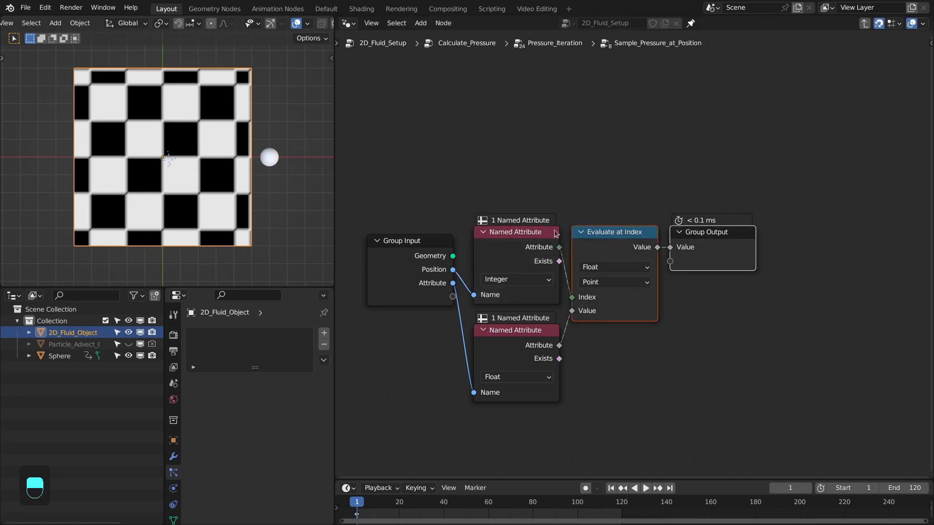
{"action": "left_click_drag", "start_coordinate": [429, 262], "coordinate": [437, 253]}
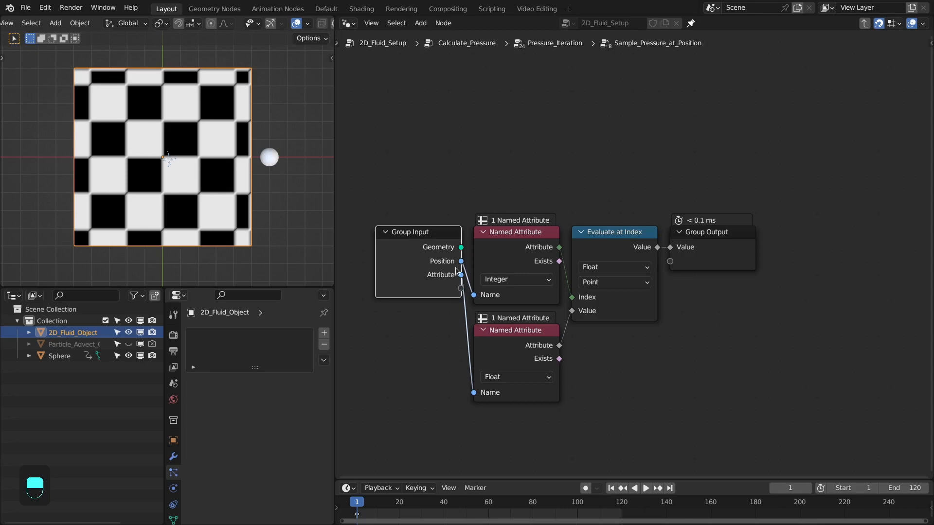
Step: Return to 2D_Fluid_Setup and open the right neighbor's Sample_Velocity_at_Position group inside Calculate_Divergence
{"action": "key", "text": "Tab"}
{"action": "key", "text": "Tab"}
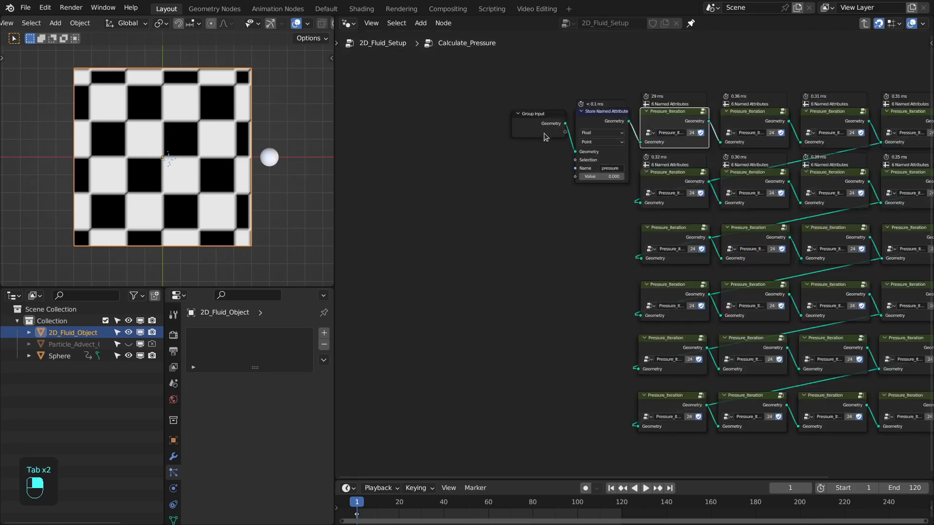
{"action": "key", "text": "Tab"}
{"action": "left_click", "coordinate": [574, 219]}
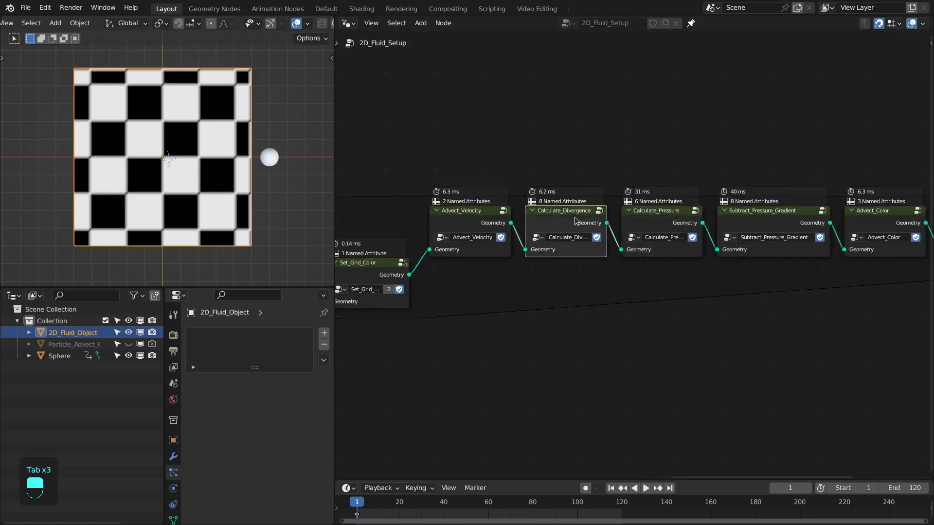
{"action": "key", "text": "Tab"}
{"action": "left_click", "coordinate": [545, 128]}
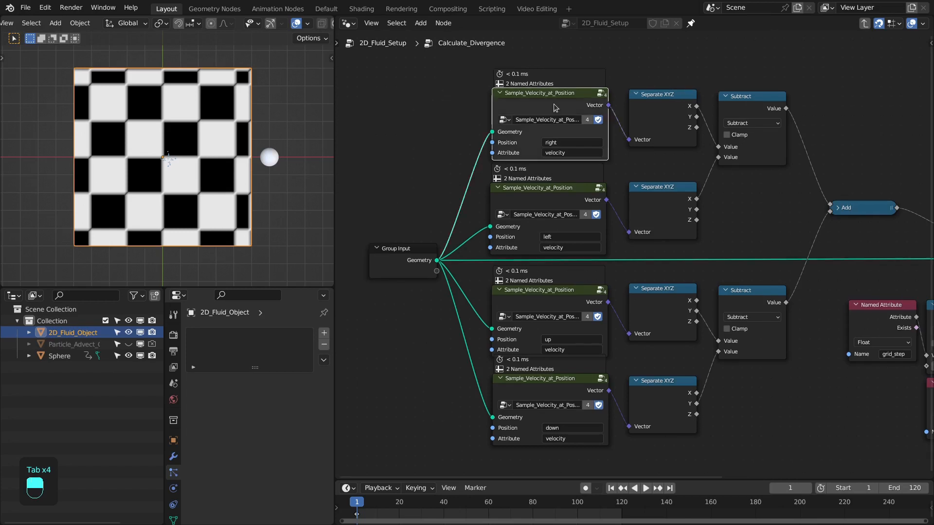
{"action": "key", "text": "Tab"}
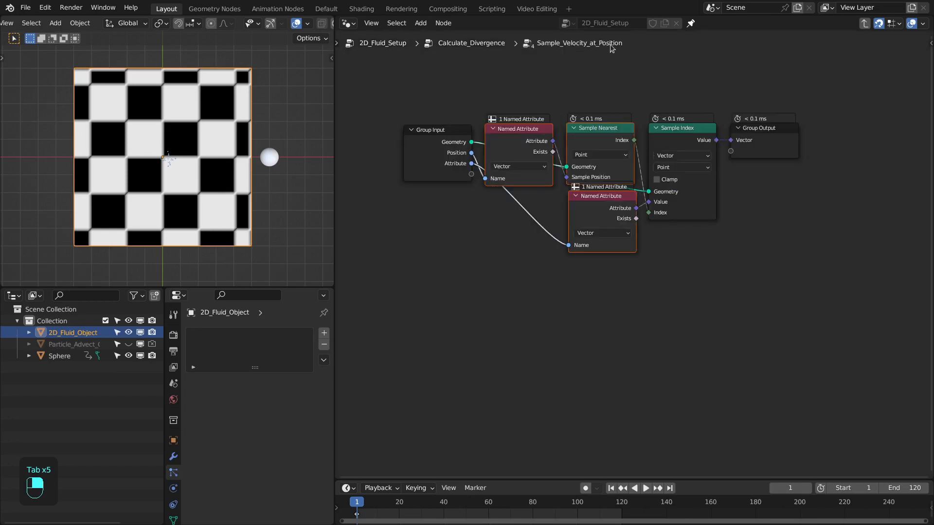
Step: Place the velocity Named Attribute below the position one, and dissolve the Sample Nearest and Sample Index nodes
{"action": "middle_click_drag", "start_coordinate": [607, 69], "coordinate": [583, 154]}
{"action": "scroll", "coordinate": [582, 160], "scroll_direction": "up", "scroll_amount": 2}
{"action": "left_click_drag", "start_coordinate": [578, 297], "coordinate": [565, 305]}
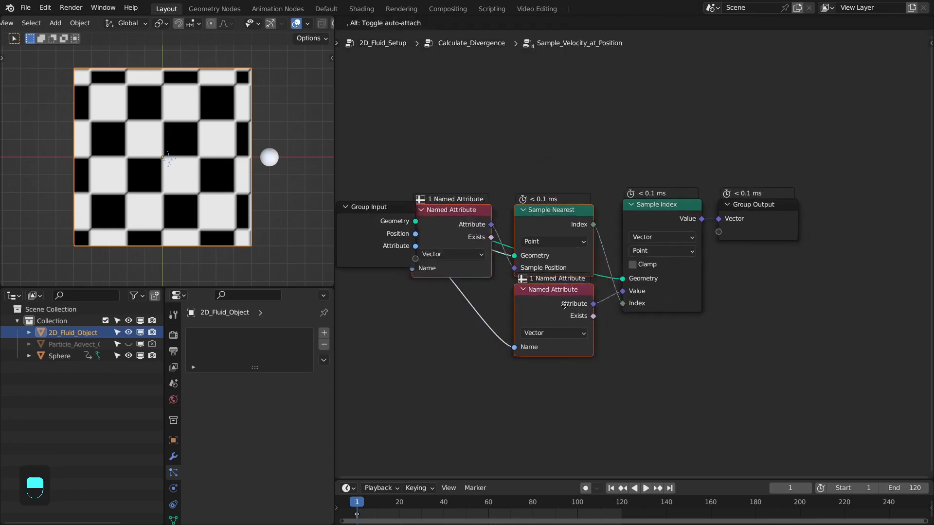
{"action": "left_click_drag", "start_coordinate": [563, 158], "coordinate": [658, 300]}
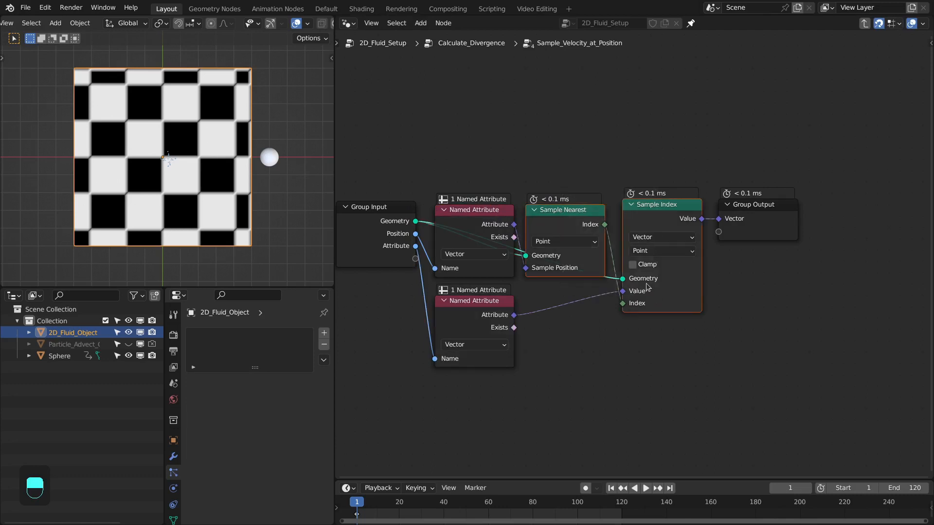
{"action": "key", "text": "ctrl+x"}
Step: Set the upper Named Attribute to Integer and add an Evaluate at Index node whose Value comes from the Vector attribute
{"action": "left_click", "coordinate": [492, 261]}
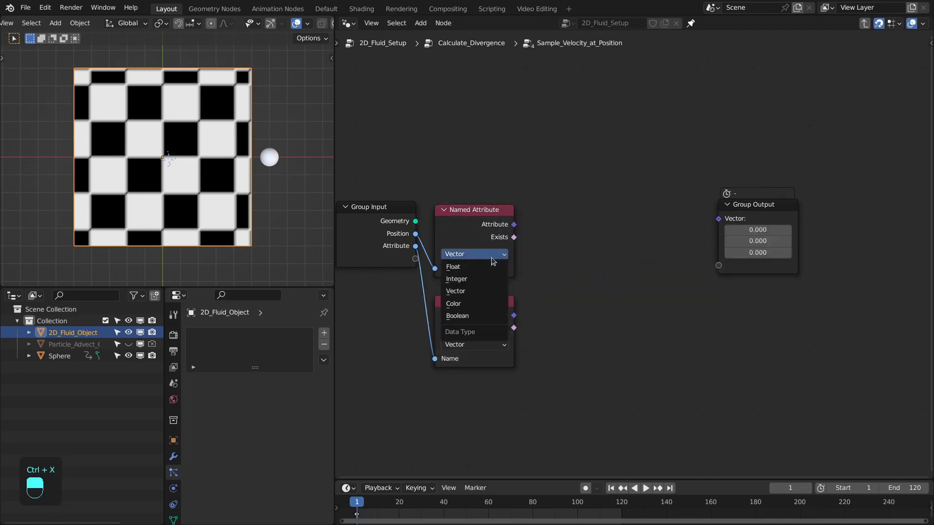
{"action": "left_click", "coordinate": [483, 279]}
{"action": "left_click_drag", "start_coordinate": [514, 315], "coordinate": [566, 275]}
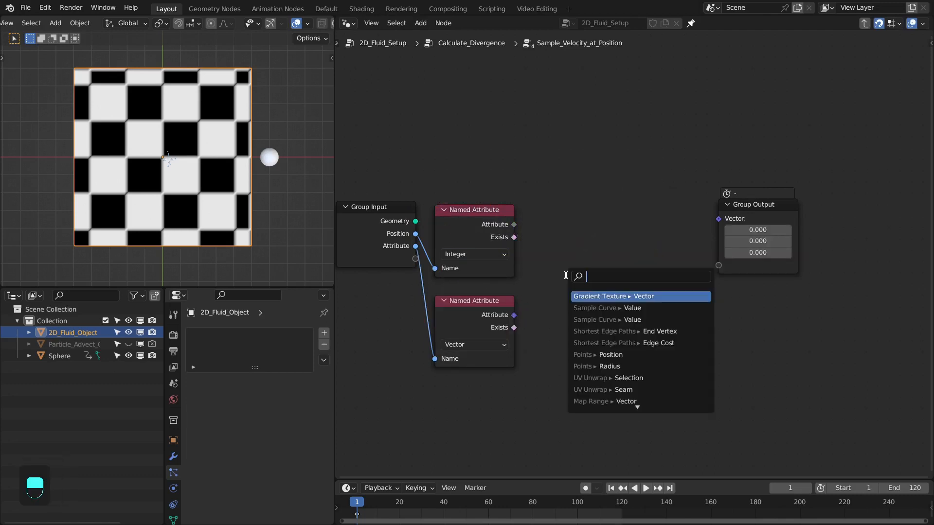
{"action": "type", "text": "evale"}
{"action": "key", "text": "Return"}
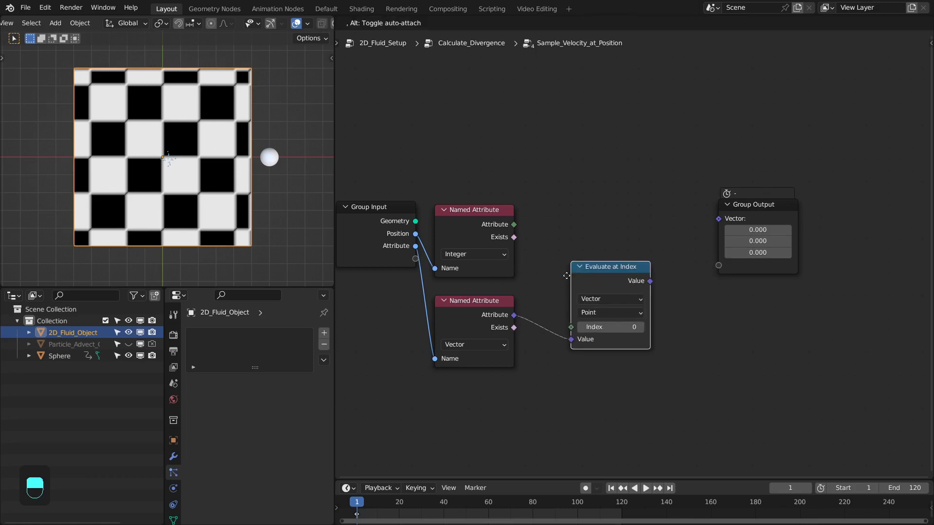
{"action": "left_click", "coordinate": [534, 215]}
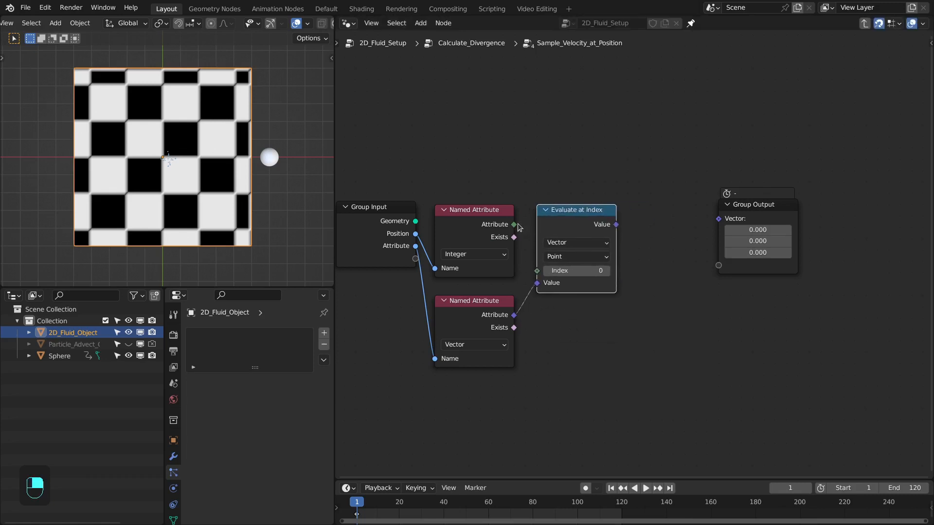
Step: Connect the Integer attribute to Index and the evaluated vector to the Group Output, tidy the layout, and return to 2D_Fluid_Setup
{"action": "left_click_drag", "start_coordinate": [514, 224], "coordinate": [536, 270]}
{"action": "left_click_drag", "start_coordinate": [574, 222], "coordinate": [645, 211]}
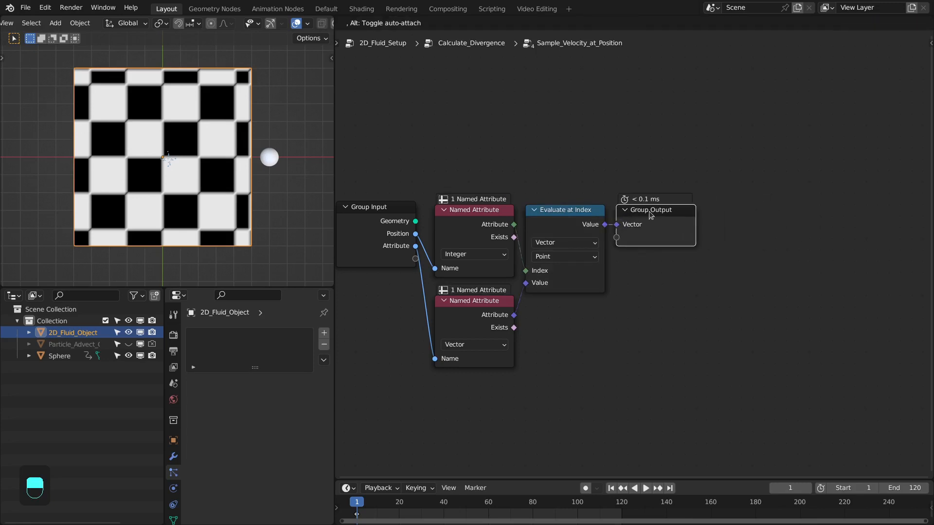
{"action": "left_click_drag", "start_coordinate": [394, 205], "coordinate": [402, 208]}
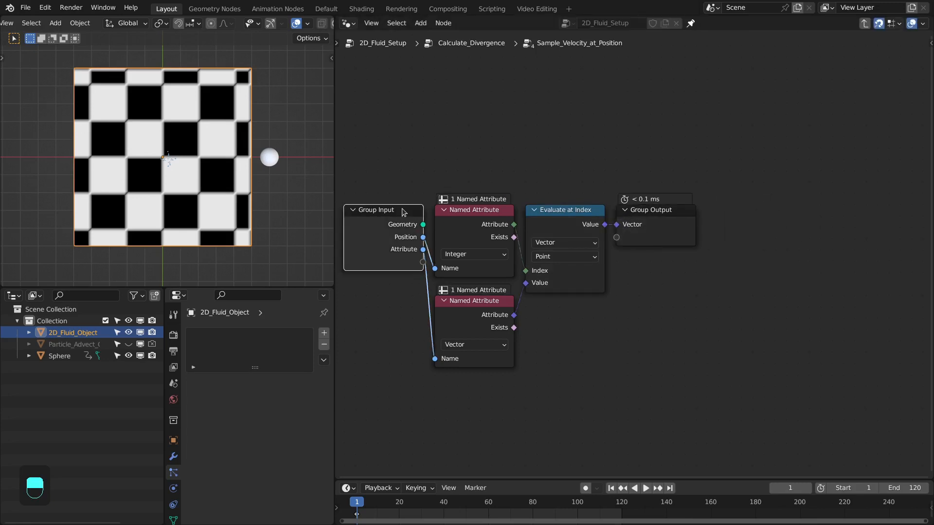
{"action": "key", "text": "Tab"}
{"action": "key", "text": "Tab"}
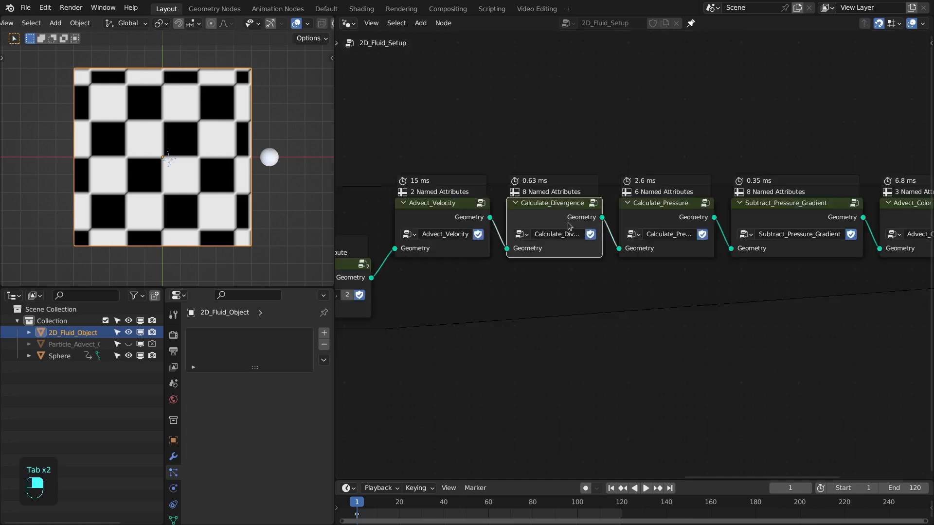
Step: Play the simulation from the first frame and compare the Group Output's execution time with the handwritten timings
{"action": "scroll", "coordinate": [559, 227], "scroll_direction": "down", "scroll_amount": 8}
{"action": "middle_click_drag", "start_coordinate": [867, 219], "coordinate": [641, 236]}
{"action": "scroll", "coordinate": [634, 217], "scroll_direction": "up", "scroll_amount": 3}
{"action": "key", "text": "shift+Right"}
{"action": "key", "text": "shift+Left"}
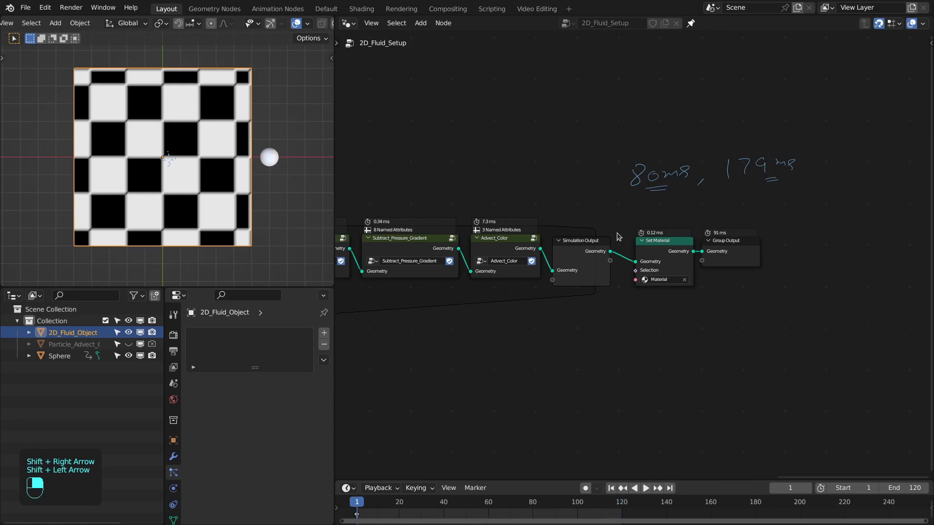
{"action": "scroll", "coordinate": [794, 239], "scroll_direction": "up", "scroll_amount": 2}
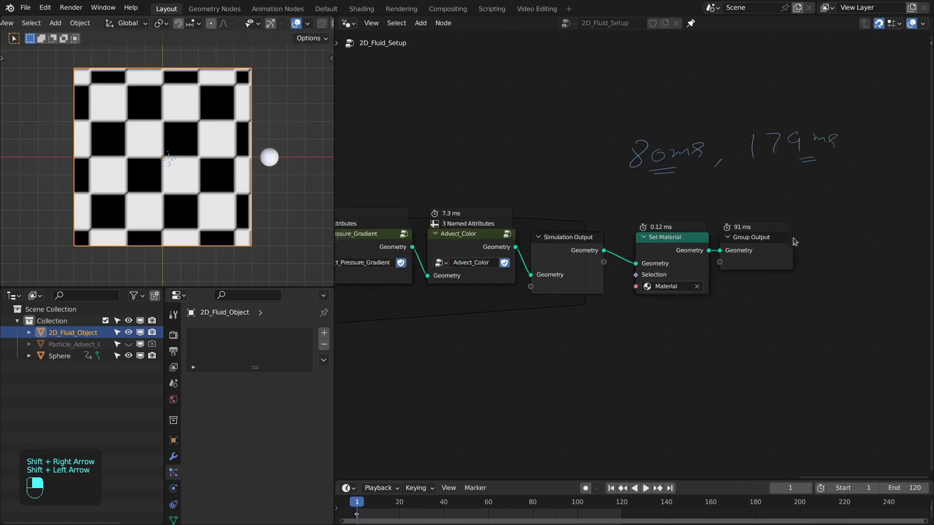
{"action": "key", "text": "space"}
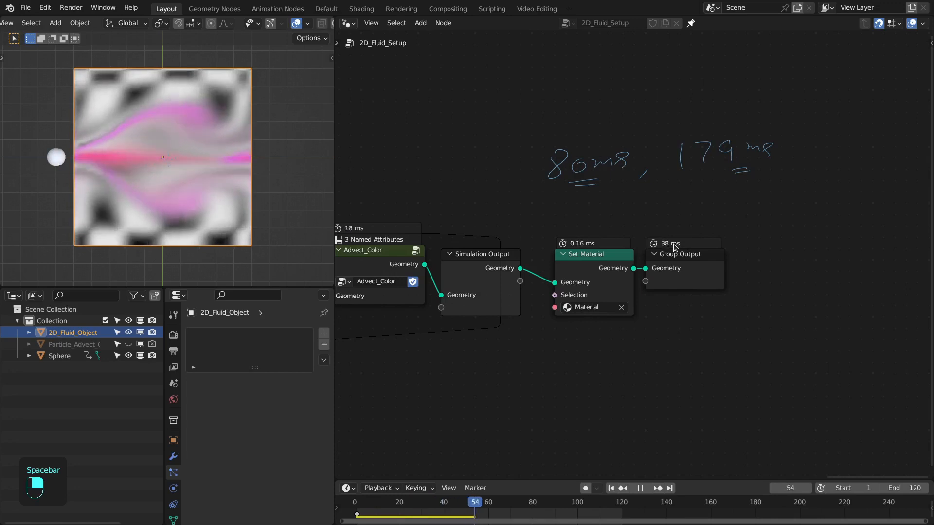
{"action": "key", "text": "space"}
{"action": "key", "text": "shift+Left"}
{"action": "key", "text": "space"}
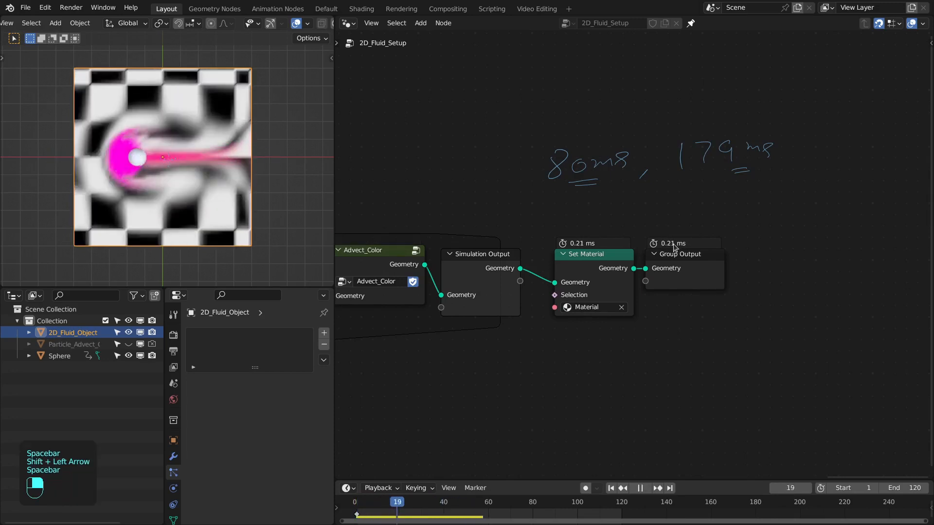
{"action": "key", "text": "space"}
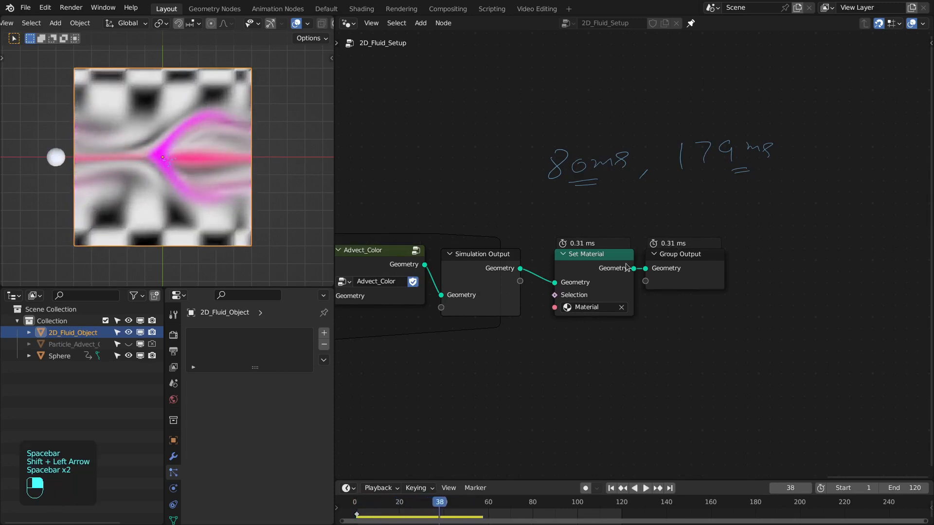
Step: Reassign Material in the Set Material node, replay the simulation to recheck the Group Output timing, and go back to frame 1
{"action": "left_click", "coordinate": [588, 307]}
{"action": "left_click", "coordinate": [599, 325]}
{"action": "key", "text": "shift+Right"}
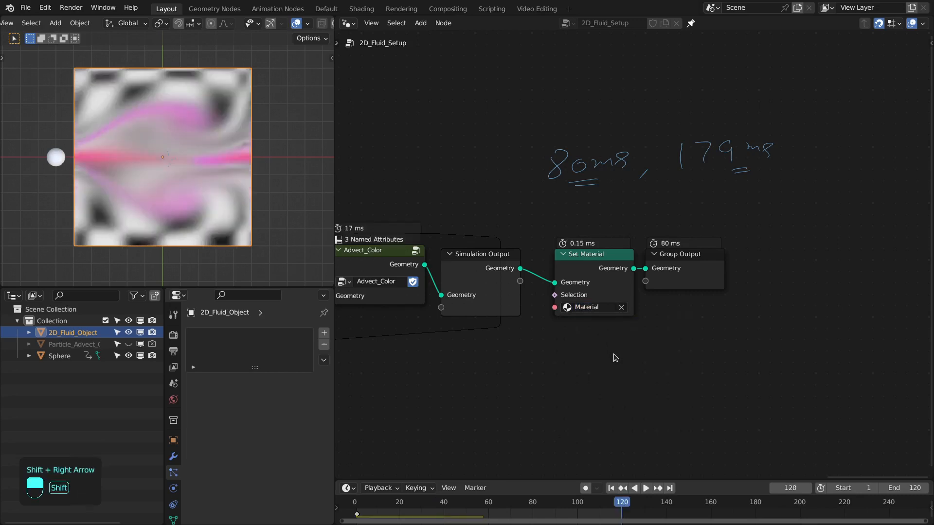
{"action": "key", "text": "shift+Left"}
{"action": "key", "text": "space"}
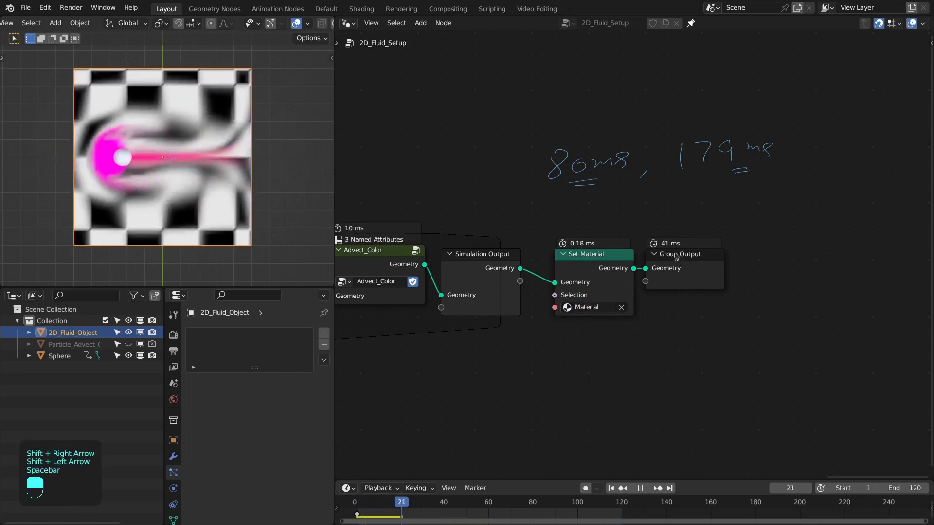
{"action": "key", "text": "ctrl+z"}
{"action": "key", "text": "shift+Left"}
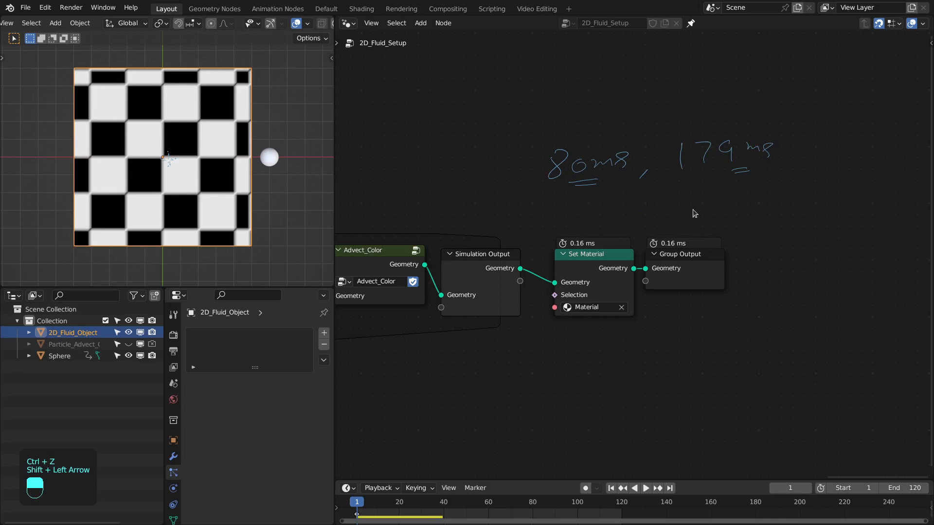
Step: Annotate "13ms, 30ms" by hand beneath the existing timings, underline the 30 ms, and draw an up arrow beside it
{"action": "key", "text": "d"}
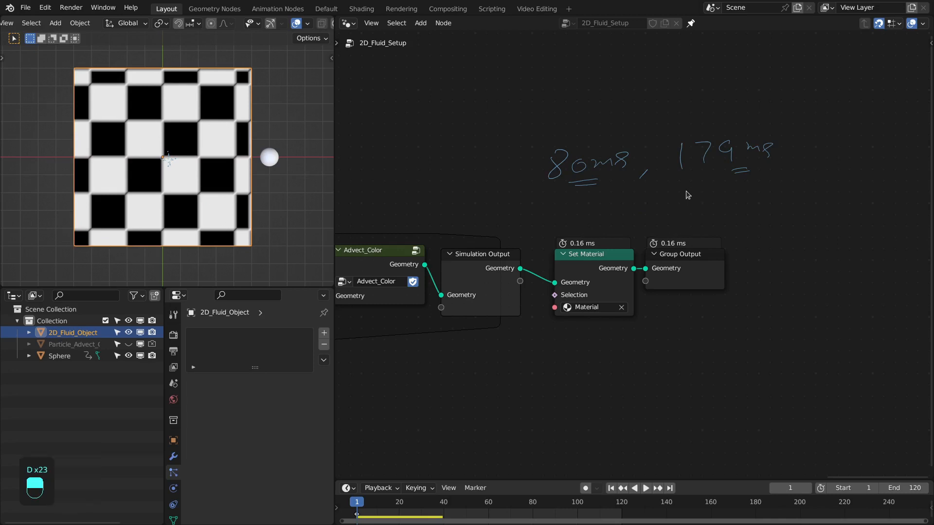
{"action": "left_click_drag", "start_coordinate": [684, 196], "coordinate": [682, 218]}
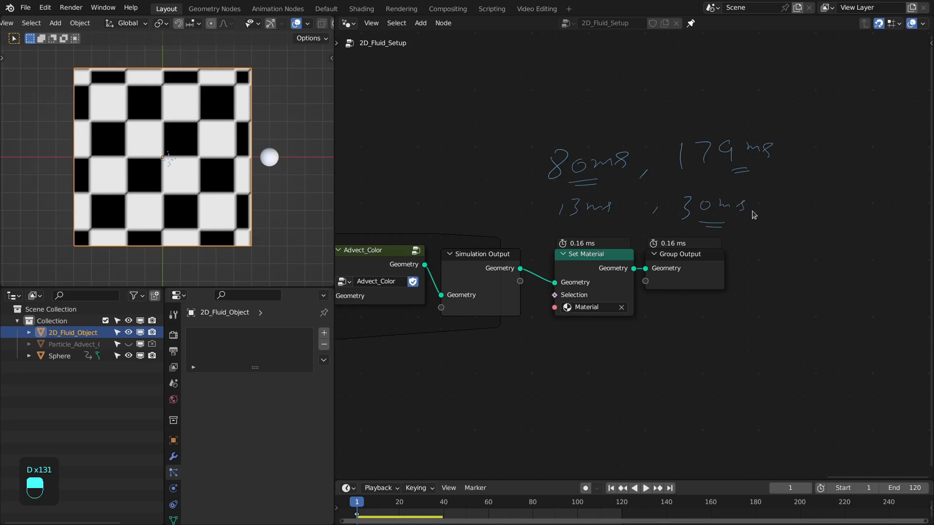
{"action": "left_click_drag", "start_coordinate": [788, 190], "coordinate": [779, 209]}
Step: Examine the whole 2D_Fluid_Setup tree, from the grid frame and initialization frame to the simulation zone
{"action": "middle_click_drag", "start_coordinate": [729, 341], "coordinate": [739, 321], "text": "ctrl"}
{"action": "middle_click_drag", "start_coordinate": [739, 321], "coordinate": [529, 322], "text": "ctrl"}
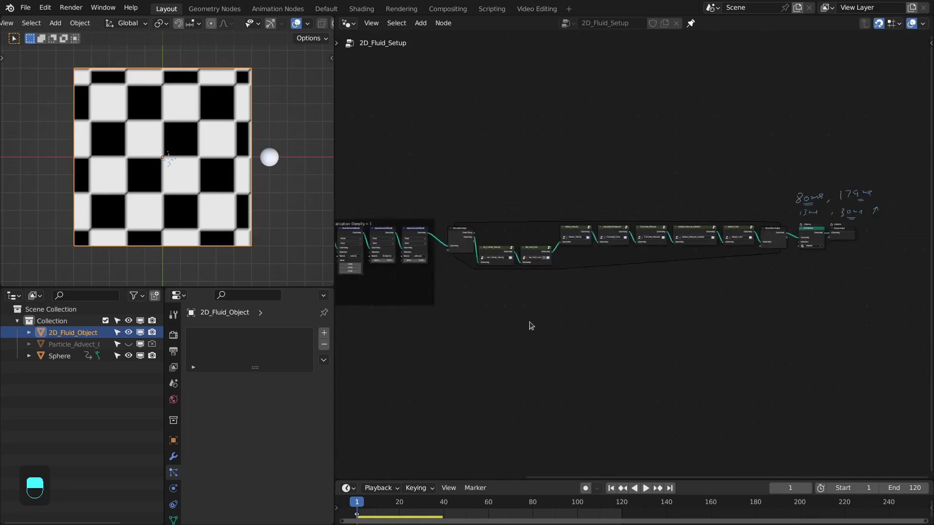
{"action": "middle_click_drag", "start_coordinate": [421, 304], "coordinate": [542, 301]}
{"action": "key", "text": "ctrl+space"}
{"action": "middle_click_drag", "start_coordinate": [292, 282], "coordinate": [413, 272]}
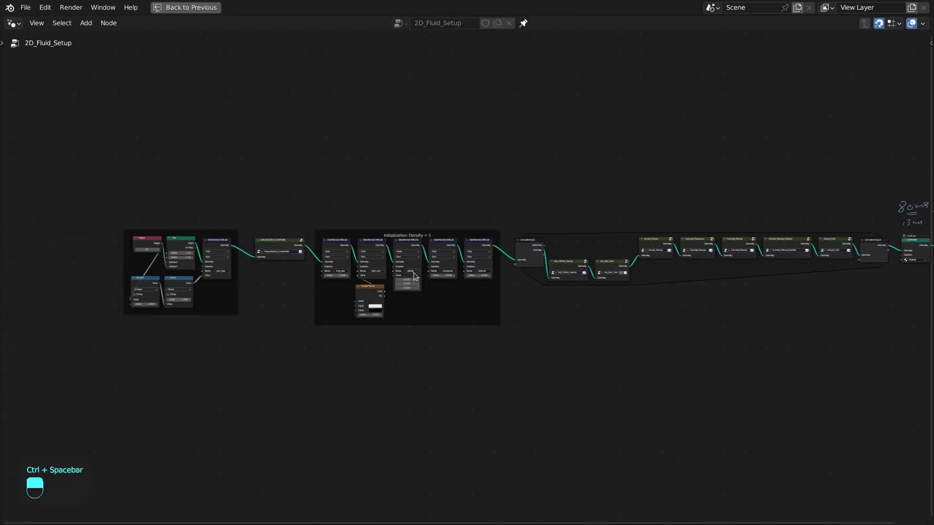
{"action": "scroll", "coordinate": [409, 267], "scroll_direction": "up", "scroll_amount": 1}
{"action": "scroll", "coordinate": [265, 226], "scroll_direction": "up", "scroll_amount": 1}
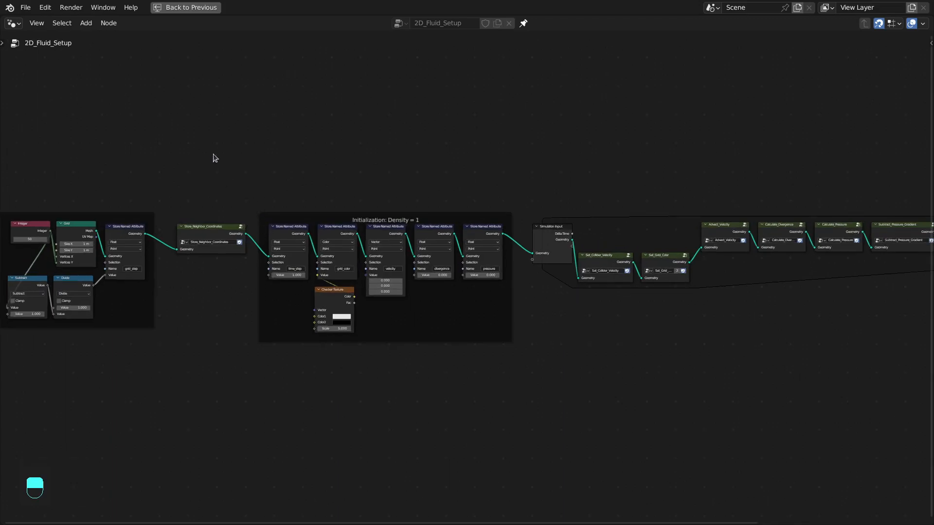
{"action": "scroll", "coordinate": [262, 220], "scroll_direction": "up", "scroll_amount": 1}
{"action": "middle_click_drag", "start_coordinate": [261, 214], "coordinate": [332, 218]}
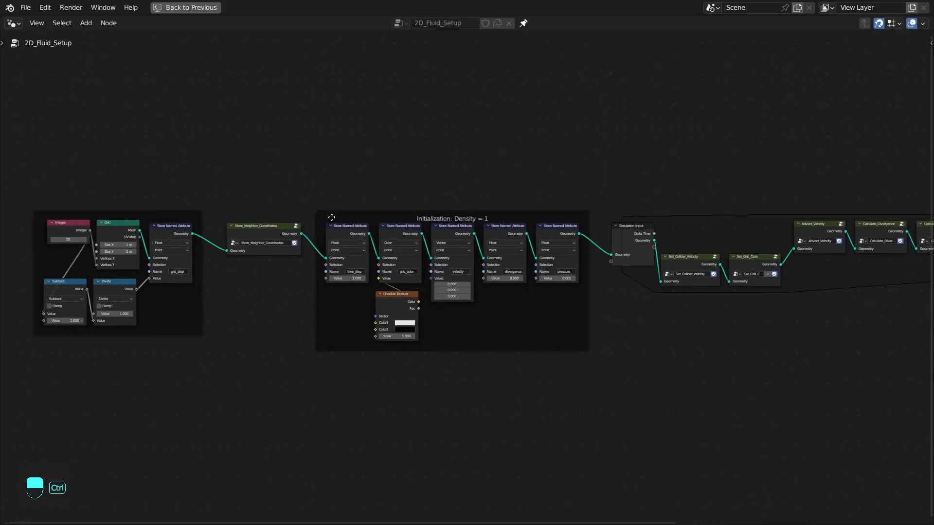
{"action": "key", "text": "ctrl+space"}
{"action": "scroll", "coordinate": [538, 206], "scroll_direction": "up", "scroll_amount": 1}
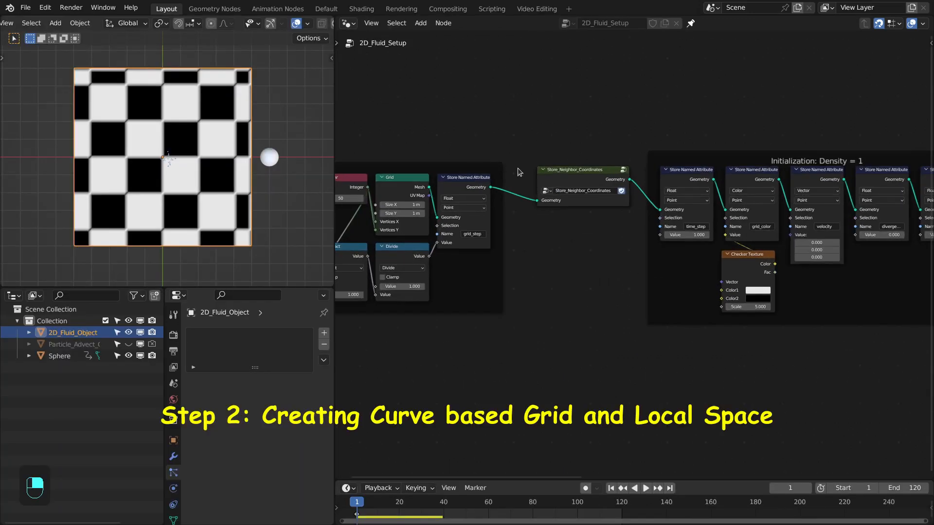
{"action": "middle_click_drag", "start_coordinate": [518, 166], "coordinate": [574, 155]}
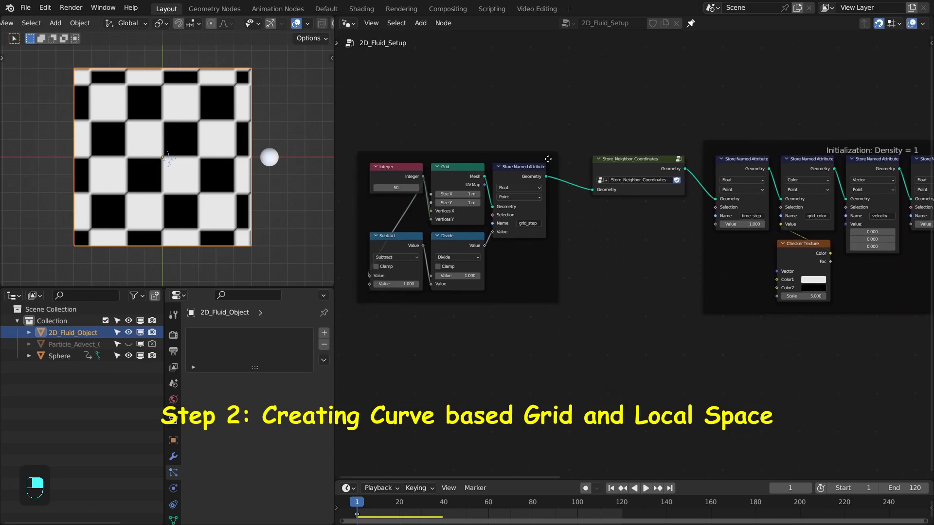
{"action": "scroll", "coordinate": [554, 168], "scroll_direction": "down", "scroll_amount": 2}
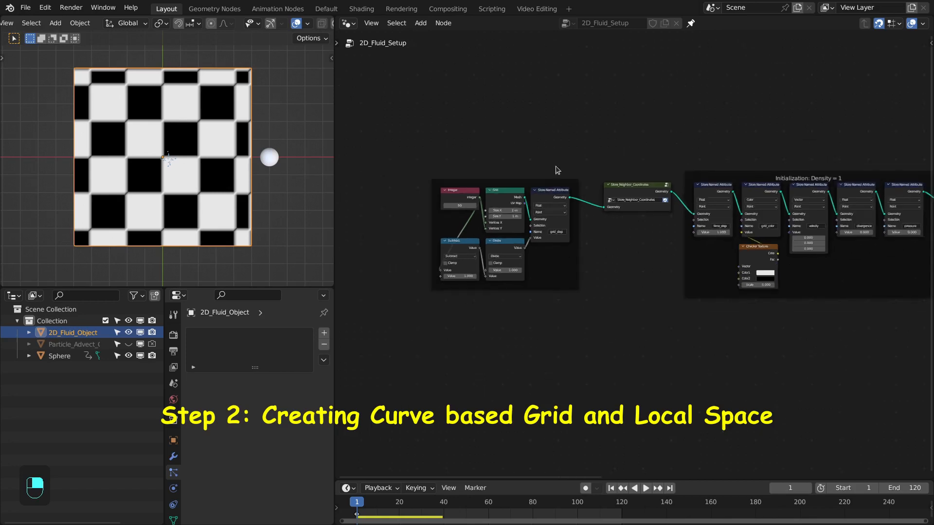
{"action": "scroll", "coordinate": [530, 177], "scroll_direction": "down", "scroll_amount": 5, "text": "ctrl"}
{"action": "scroll", "coordinate": [662, 178], "scroll_direction": "down", "scroll_amount": 5, "text": "ctrl"}
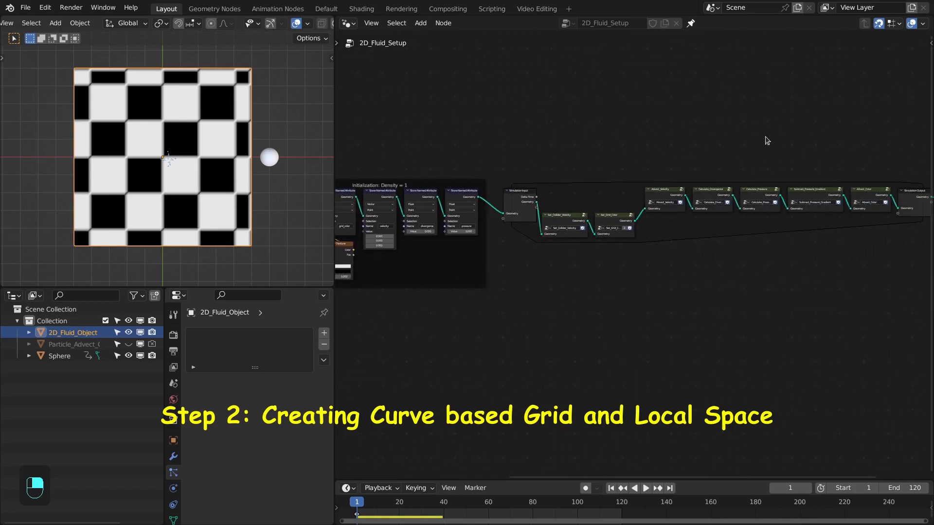
{"action": "scroll", "coordinate": [635, 158], "scroll_direction": "up", "scroll_amount": 8, "text": "ctrl"}
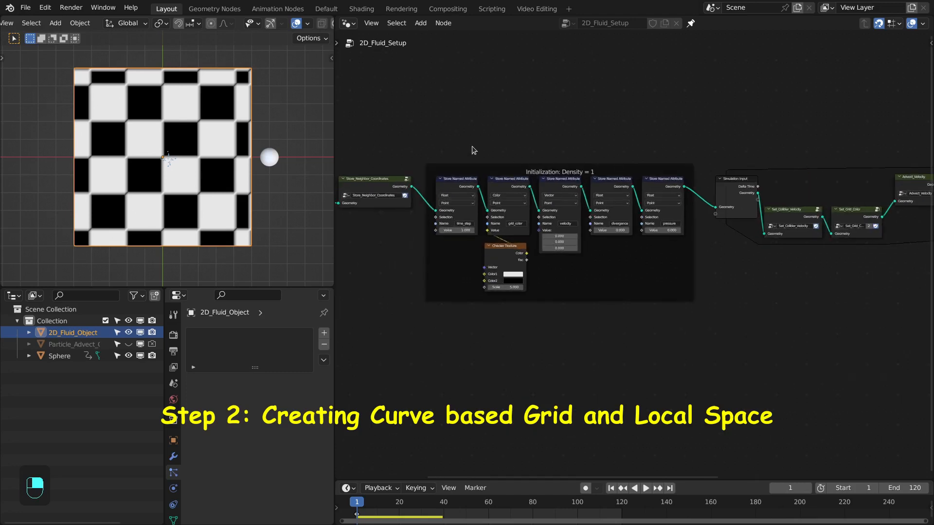
{"action": "scroll", "coordinate": [666, 180], "scroll_direction": "up", "scroll_amount": 2}
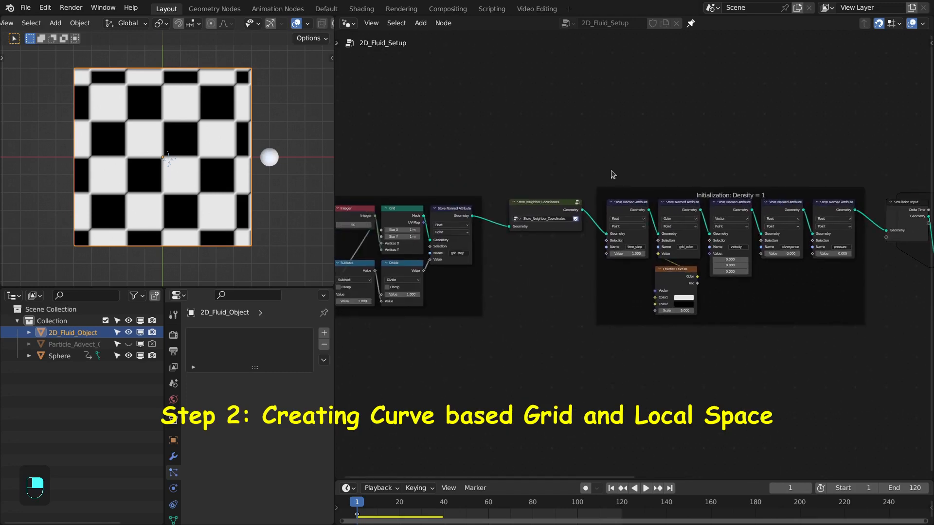
Step: Move the grid frame above the main node chain and cut its link to Store_Neighbor_Coordinates
{"action": "middle_click_drag", "start_coordinate": [484, 161], "coordinate": [594, 183]}
{"action": "scroll", "coordinate": [594, 184], "scroll_direction": "up", "scroll_amount": 3}
{"action": "left_click_drag", "start_coordinate": [565, 206], "coordinate": [555, 86]}
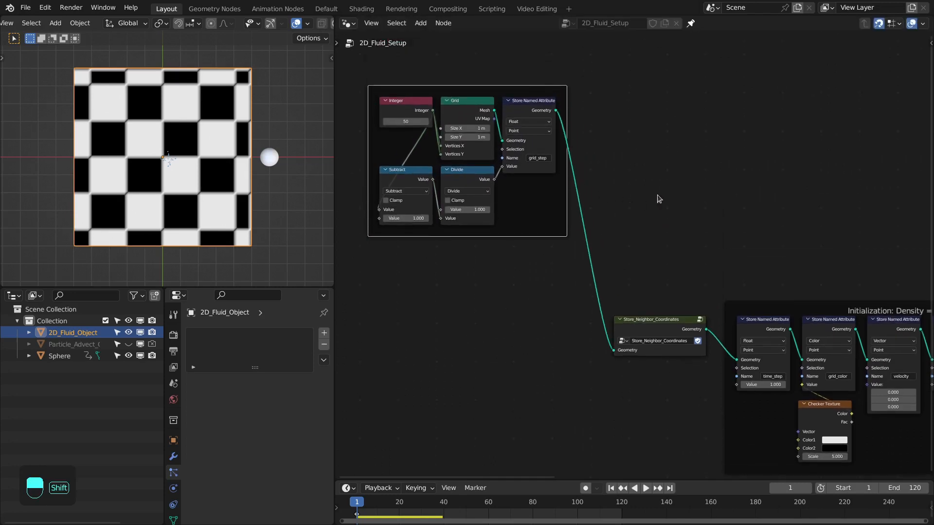
{"action": "right_click_drag", "start_coordinate": [650, 226], "coordinate": [492, 331], "text": "ctrl"}
{"action": "middle_click_drag", "start_coordinate": [585, 269], "coordinate": [609, 191]}
{"action": "scroll", "coordinate": [609, 191], "scroll_direction": "up", "scroll_amount": 2}
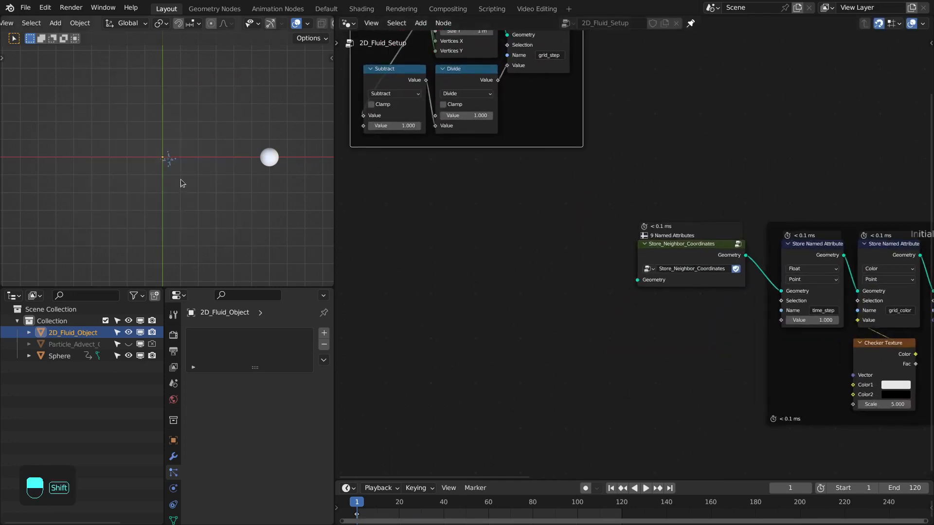
Step: Add a Bezier curve object to the scene and reset its location to the world origin
{"action": "key", "text": "shift+a"}
{"action": "mouse_move", "coordinate": [111, 164]}
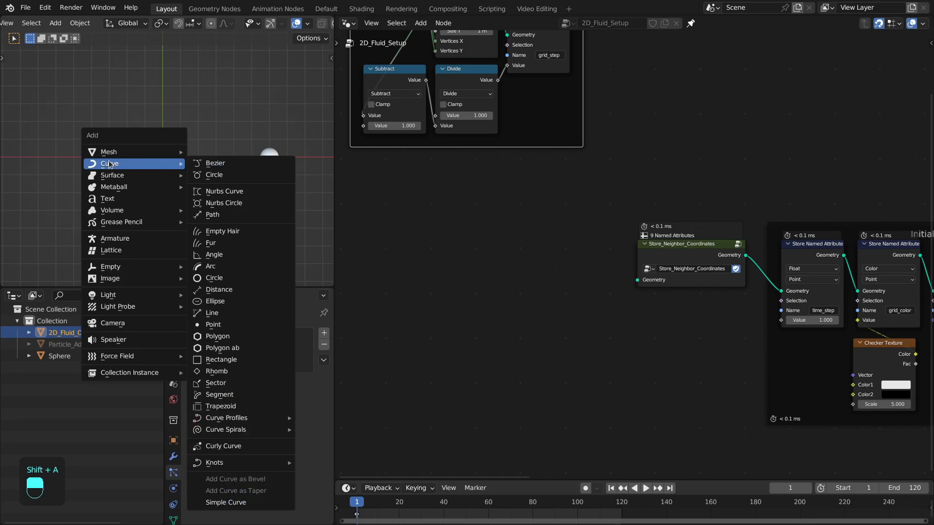
{"action": "left_click", "coordinate": [211, 163]}
{"action": "key", "text": "alt+g"}
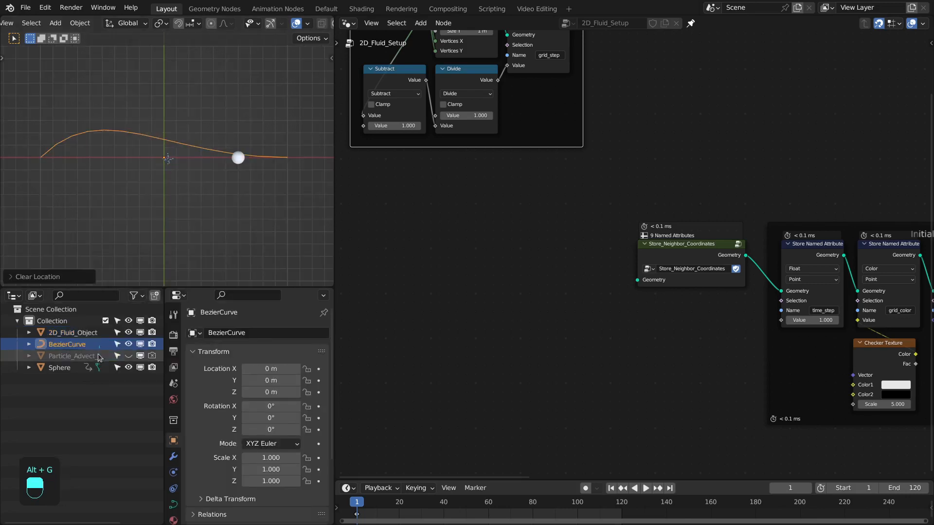
Step: Bring BezierCurve into the node tree as an Object Info node and set its transform space to Relative
{"action": "left_click_drag", "start_coordinate": [75, 345], "coordinate": [416, 275]}
{"action": "middle_click_drag", "start_coordinate": [419, 287], "coordinate": [544, 265]}
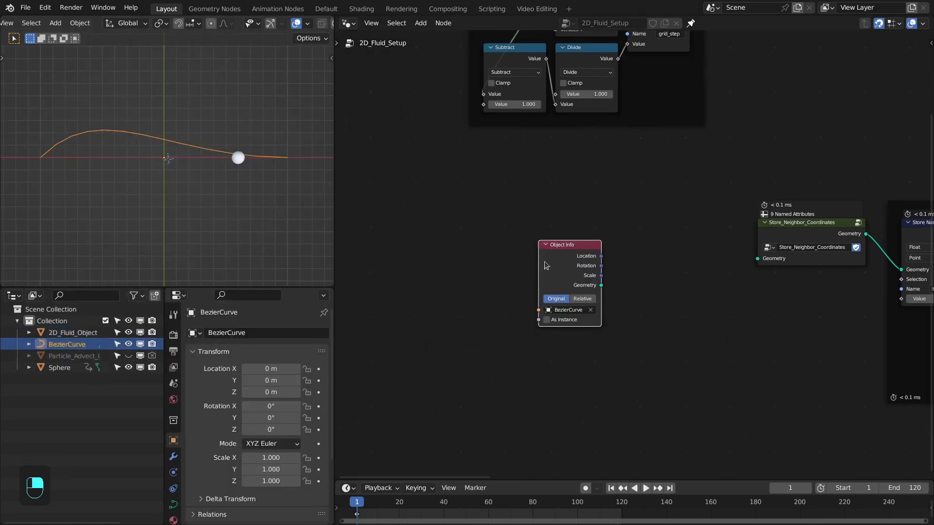
{"action": "left_click", "coordinate": [480, 303]}
Step: Add a Resample Curve node fed by the Object Info geometry and set its mode to Length
{"action": "left_click_drag", "start_coordinate": [544, 265], "coordinate": [523, 250]}
{"action": "scroll", "coordinate": [502, 301], "scroll_direction": "up", "scroll_amount": 2}
{"action": "type", "text": "resam"}
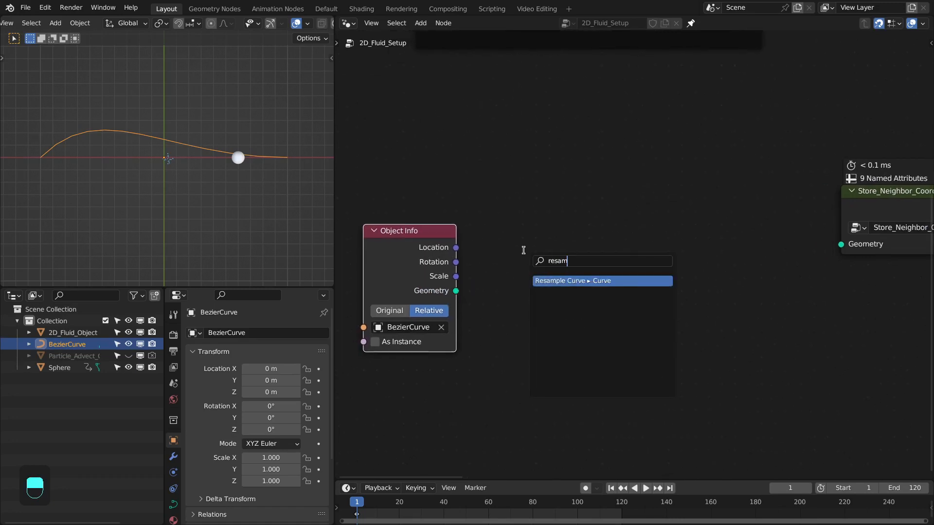
{"action": "key", "text": "Return"}
{"action": "left_click", "coordinate": [513, 227]}
{"action": "left_click", "coordinate": [540, 267]}
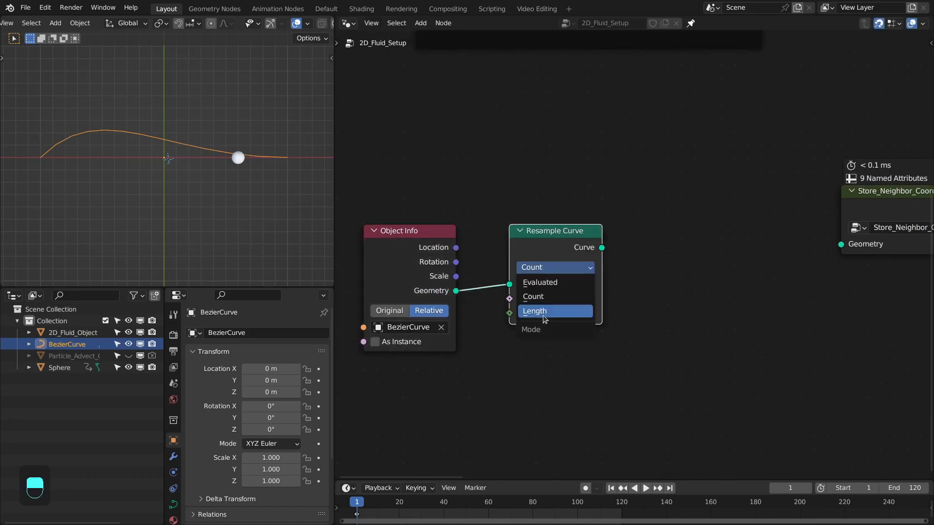
{"action": "left_click", "coordinate": [528, 308]}
{"action": "middle_click_drag", "start_coordinate": [555, 252], "coordinate": [531, 211]}
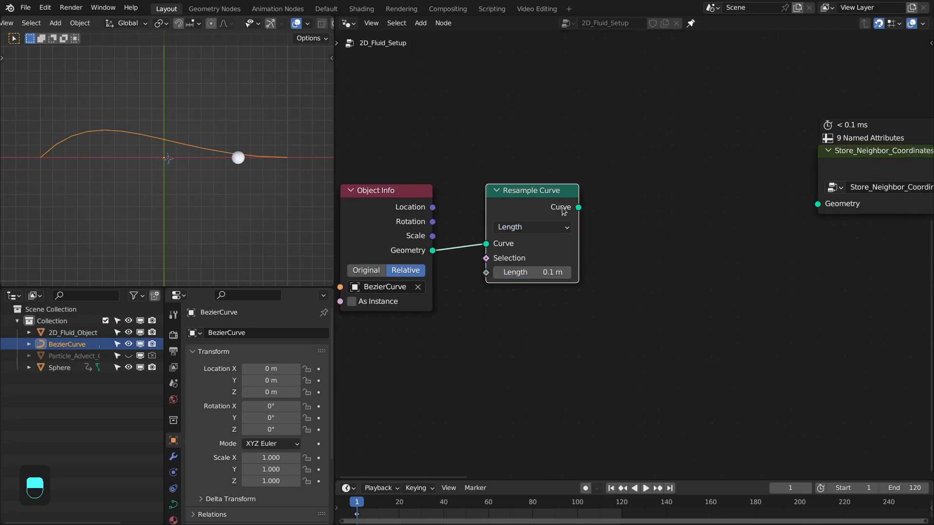
Step: Feed the resampled curve into a new Curve to Mesh node and supply its Profile Curve from a new Curve Line node
{"action": "left_click_drag", "start_coordinate": [578, 207], "coordinate": [631, 198]}
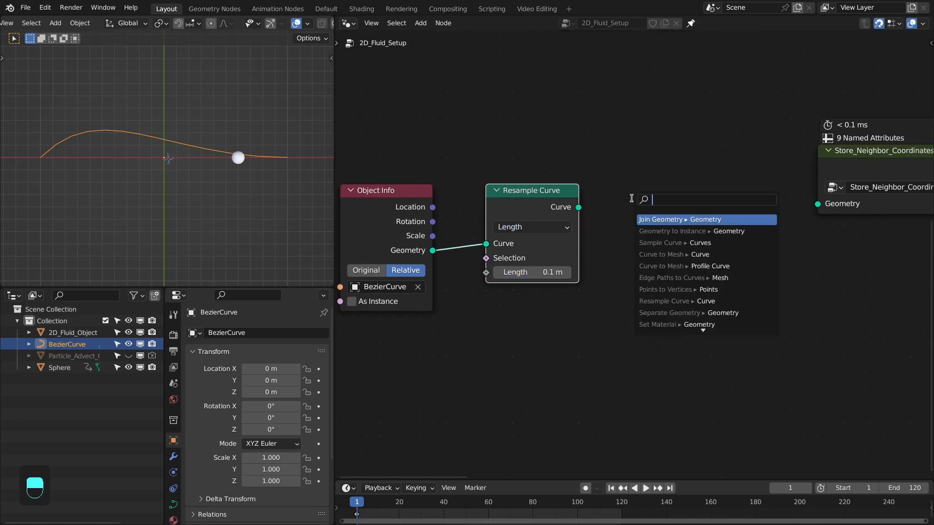
{"action": "left_click", "coordinate": [661, 255]}
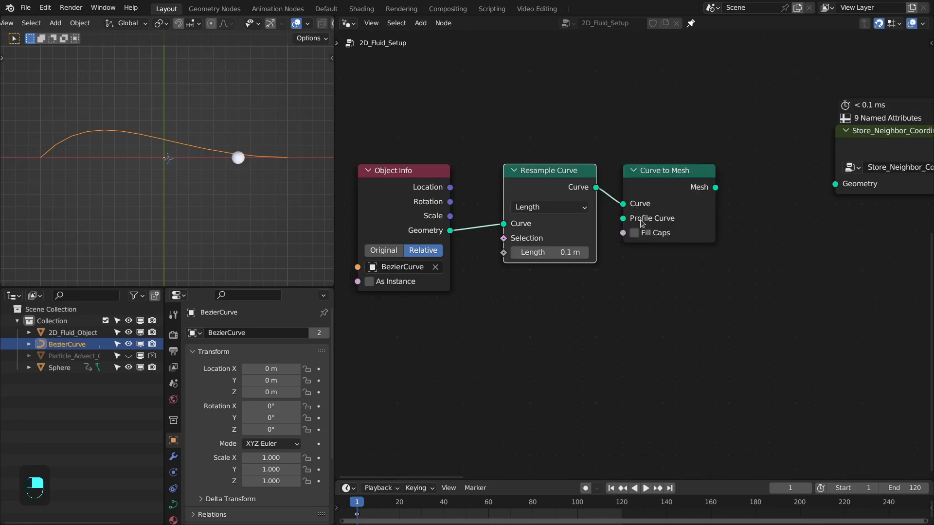
{"action": "left_click_drag", "start_coordinate": [623, 218], "coordinate": [501, 367]}
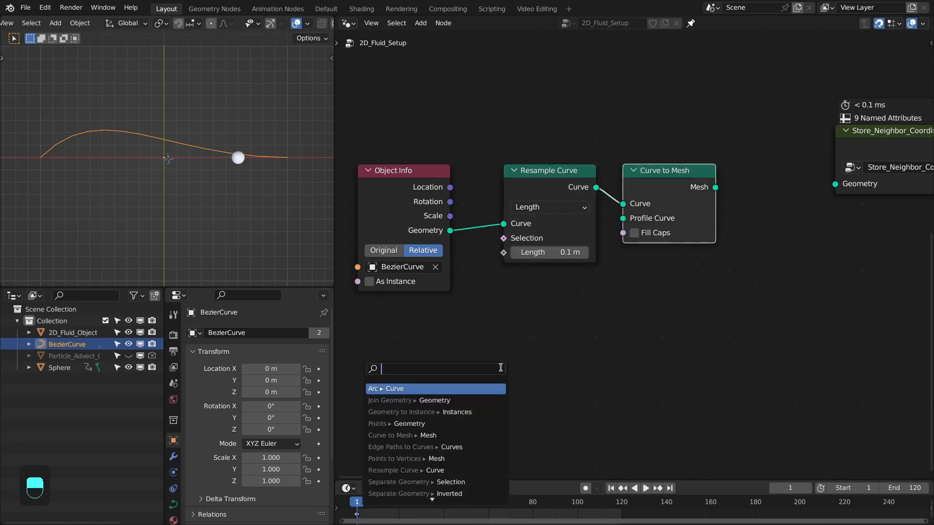
{"action": "type", "text": "line"}
{"action": "key", "text": "Return"}
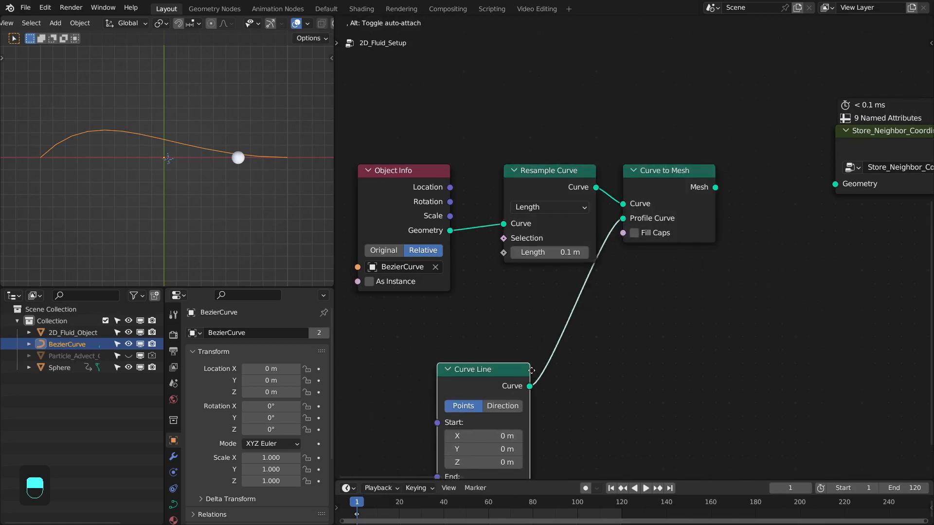
{"action": "left_click", "coordinate": [557, 306]}
{"action": "middle_click_drag", "start_coordinate": [553, 315], "coordinate": [554, 313]}
{"action": "left_click_drag", "start_coordinate": [524, 319], "coordinate": [459, 331]}
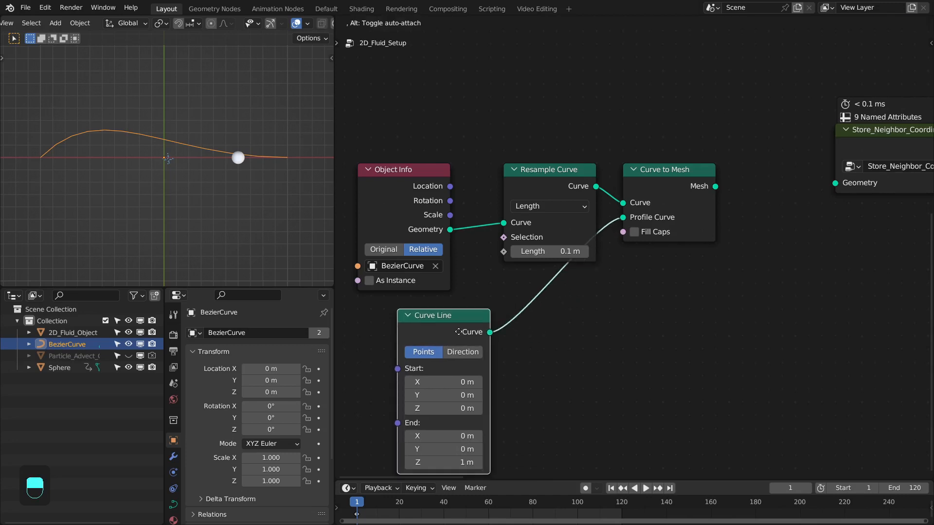
Step: Duplicate the Resample Curve node between Curve Line and the Profile Curve input, and arrange both nodes below the main curve chain
{"action": "left_click", "coordinate": [555, 173]}
{"action": "key", "text": "shift+d"}
{"action": "left_click", "coordinate": [555, 318]}
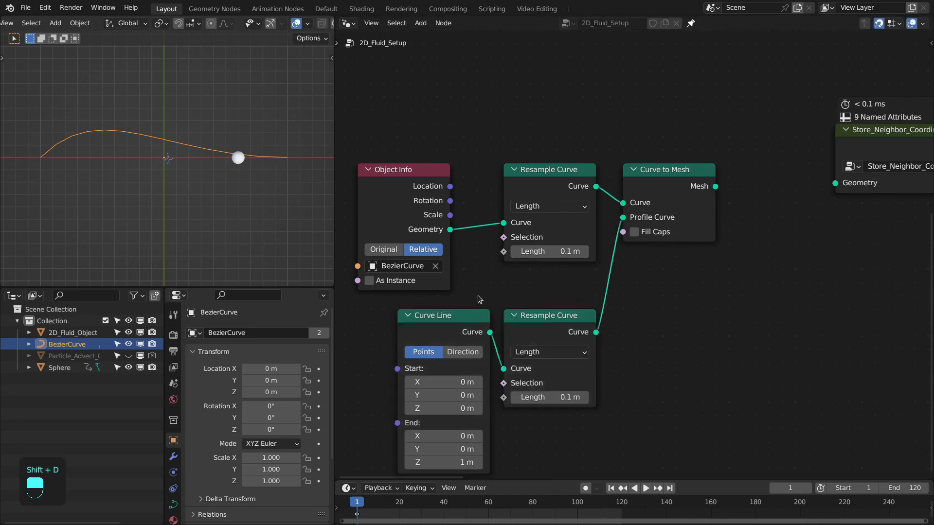
{"action": "left_click_drag", "start_coordinate": [478, 296], "coordinate": [563, 356]}
{"action": "left_click_drag", "start_coordinate": [552, 326], "coordinate": [658, 308]}
{"action": "left_click", "coordinate": [669, 272]}
{"action": "scroll", "coordinate": [675, 255], "scroll_direction": "down", "scroll_amount": 1}
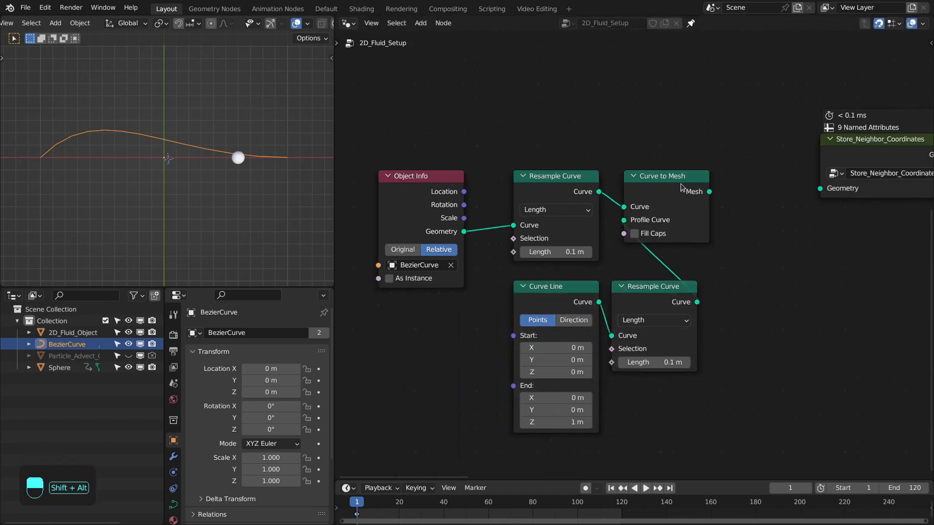
Step: Preview the Curve to Mesh output and set the Curve Line to run from X -1 m to X 1 m, with end Z 0 m
{"action": "left_click", "coordinate": [682, 187], "text": "alt+shift"}
{"action": "double_click", "coordinate": [558, 347]}
{"action": "type", "text": "-1"}
{"action": "key", "text": "Tab"}
{"action": "key", "text": "Tab"}
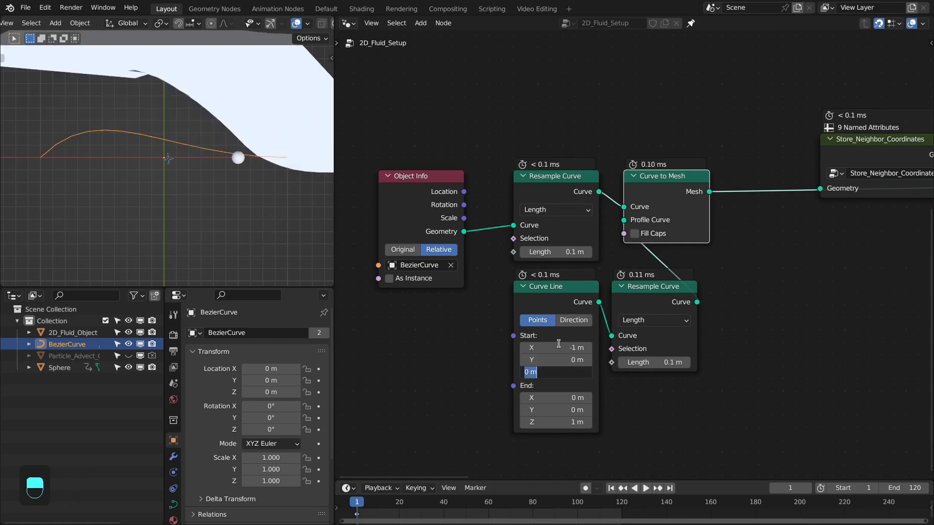
{"action": "key", "text": "Tab"}
{"action": "key", "text": "Tab"}
{"action": "key", "text": "Tab"}
{"action": "type", "text": "0"}
{"action": "key", "text": "Return"}
{"action": "left_click", "coordinate": [562, 394]}
{"action": "type", "text": "1"}
{"action": "key", "text": "Return"}
{"action": "scroll", "coordinate": [633, 253], "scroll_direction": "down", "scroll_amount": 4}
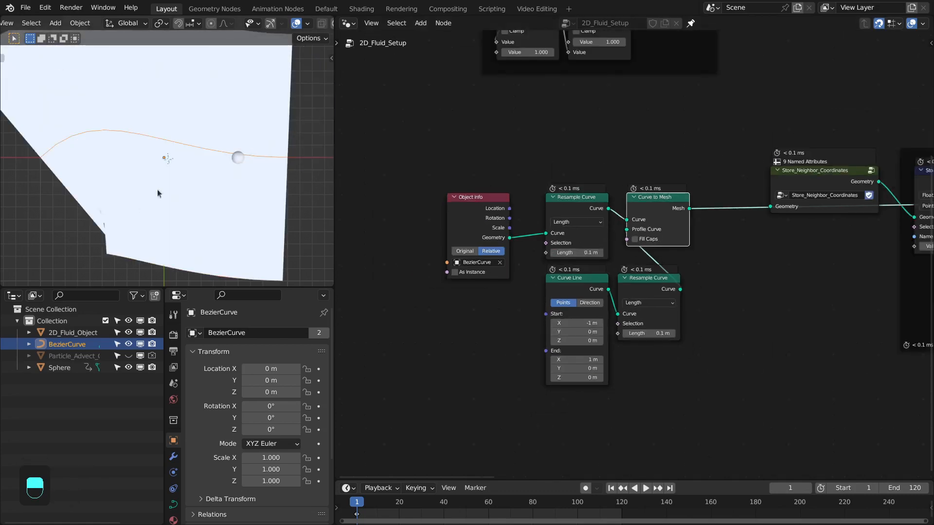
Step: Display the viewport in wireframe and move the Object Info node farther away from the Resample Curve node
{"action": "key", "text": "shift+z"}
{"action": "middle_click_drag", "start_coordinate": [606, 177], "coordinate": [612, 185]}
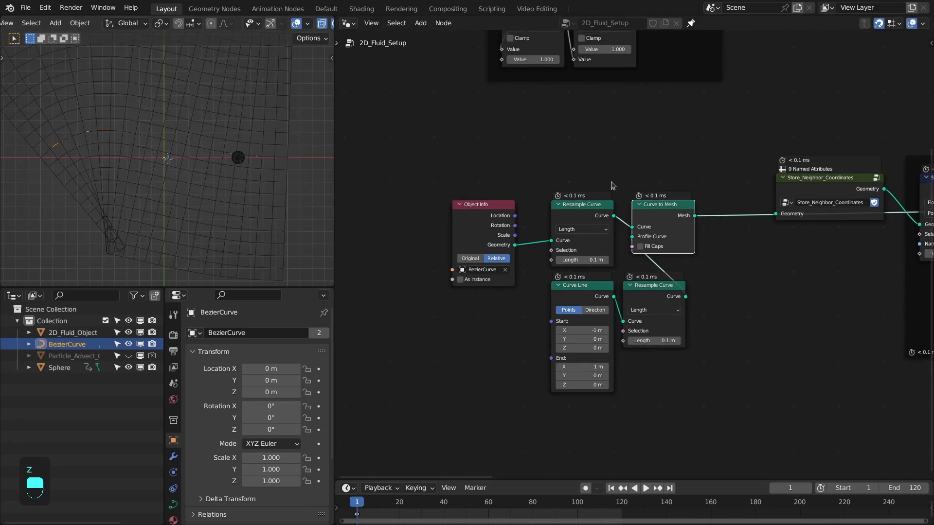
{"action": "scroll", "coordinate": [612, 185], "scroll_direction": "up", "scroll_amount": 1}
{"action": "middle_click_drag", "start_coordinate": [544, 214], "coordinate": [611, 216]}
{"action": "left_click_drag", "start_coordinate": [524, 230], "coordinate": [407, 231]}
{"action": "middle_click_drag", "start_coordinate": [542, 221], "coordinate": [401, 214]}
Step: Group the Curve Line, Curve to Mesh and both Resample Curve nodes into one node group
{"action": "left_click_drag", "start_coordinate": [450, 152], "coordinate": [599, 348]}
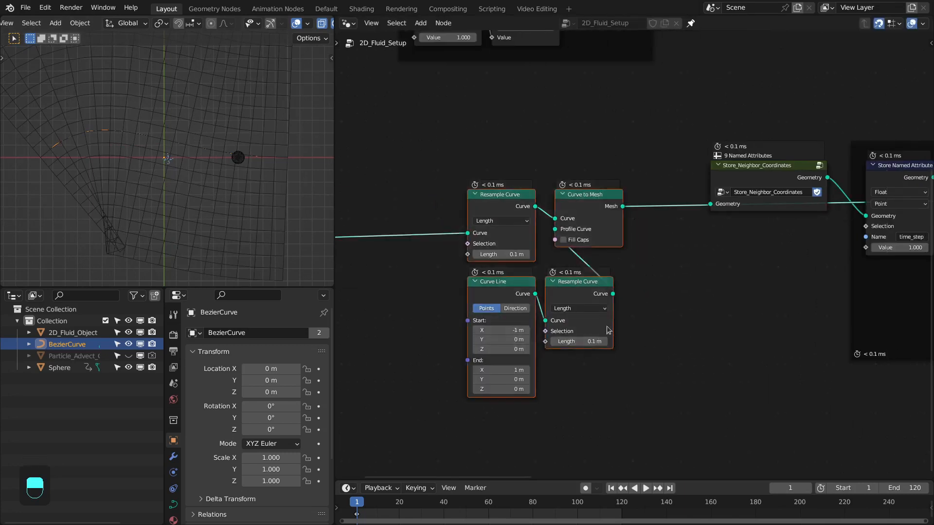
{"action": "middle_click_drag", "start_coordinate": [608, 331], "coordinate": [664, 324]}
{"action": "key", "text": "g"}
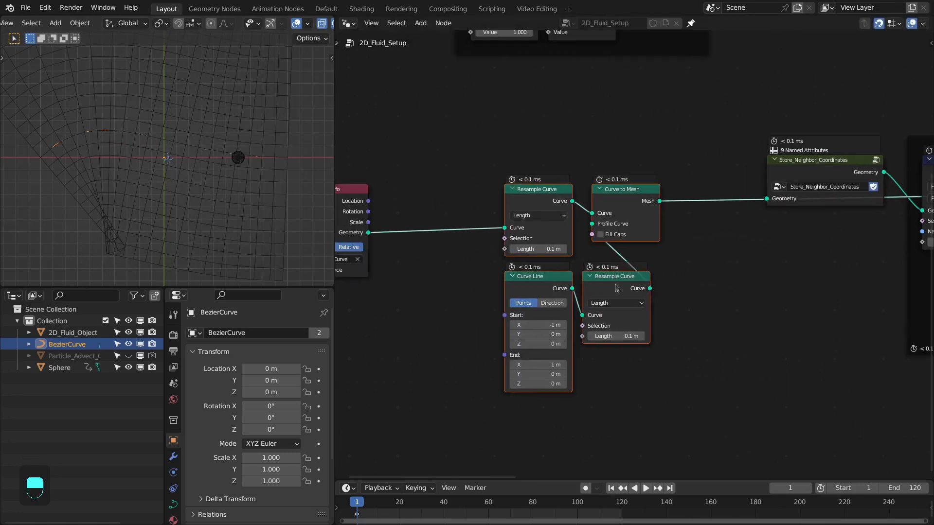
{"action": "left_click", "coordinate": [608, 286]}
{"action": "key", "text": "ctrl+g"}
Step: Tidy the layout inside the new group, aligning Group Input, Curve to Mesh and Group Output along the upper row
{"action": "middle_click_drag", "start_coordinate": [631, 271], "coordinate": [613, 249]}
{"action": "scroll", "coordinate": [613, 250], "scroll_direction": "up", "scroll_amount": 5}
{"action": "left_click", "coordinate": [462, 248]}
{"action": "left_click_drag", "start_coordinate": [462, 248], "coordinate": [481, 187]}
{"action": "middle_click_drag", "start_coordinate": [513, 213], "coordinate": [505, 173]}
{"action": "left_click_drag", "start_coordinate": [512, 166], "coordinate": [649, 341]}
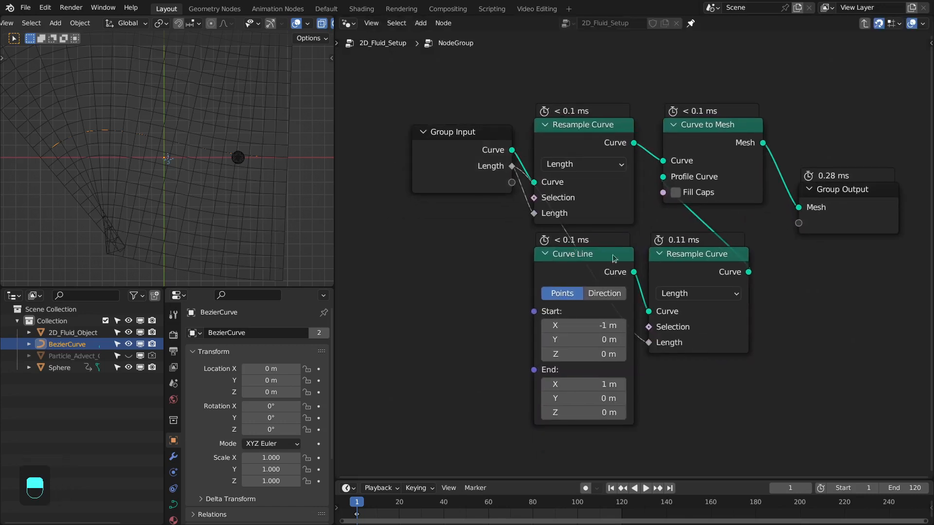
{"action": "scroll", "coordinate": [644, 160], "scroll_direction": "down", "scroll_amount": 2}
{"action": "left_click_drag", "start_coordinate": [699, 176], "coordinate": [693, 181]}
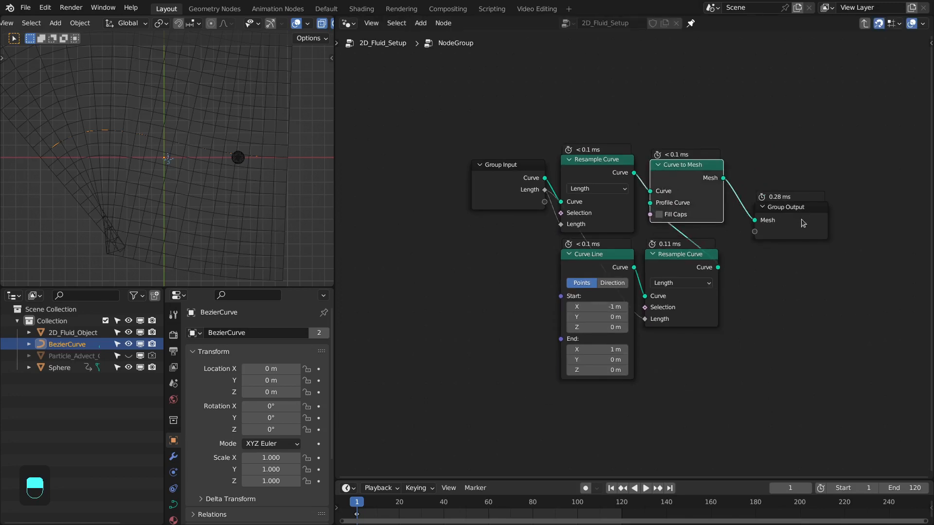
{"action": "left_click_drag", "start_coordinate": [787, 206], "coordinate": [823, 164]}
Step: Insert a Transform Geometry node between Curve Line and its Resample Curve, with scale 0.2 on all axes
{"action": "left_click_drag", "start_coordinate": [598, 262], "coordinate": [537, 281]}
{"action": "type", "text": "tran"}
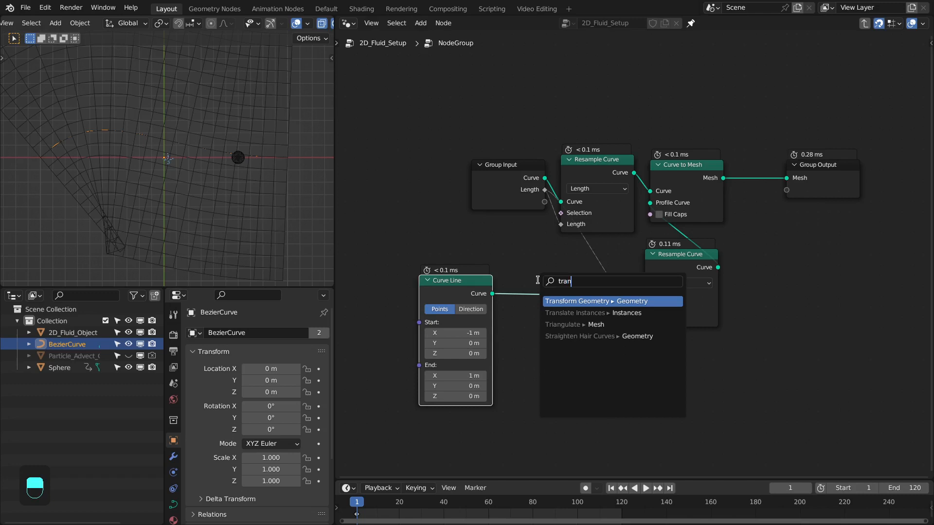
{"action": "key", "text": "Return"}
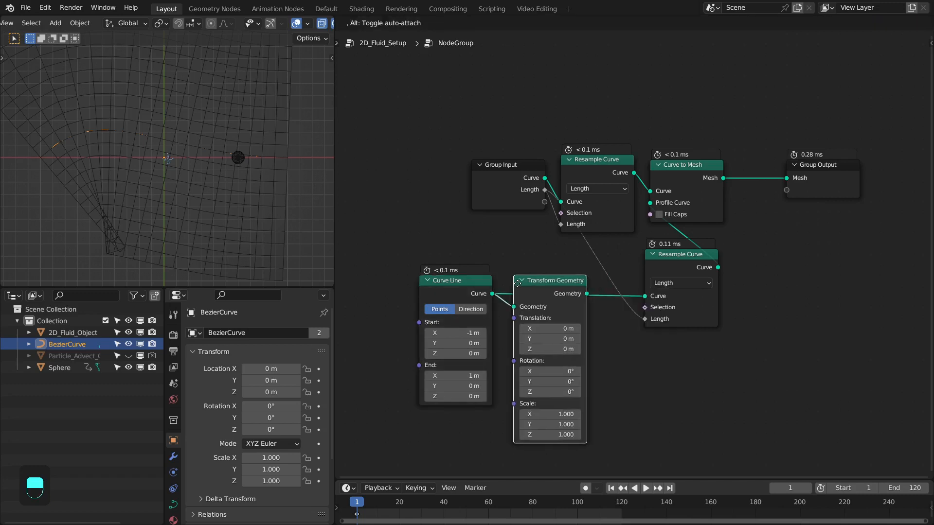
{"action": "left_click", "coordinate": [512, 281]}
{"action": "left_click_drag", "start_coordinate": [448, 262], "coordinate": [568, 314]}
{"action": "left_click_drag", "start_coordinate": [564, 275], "coordinate": [644, 296]}
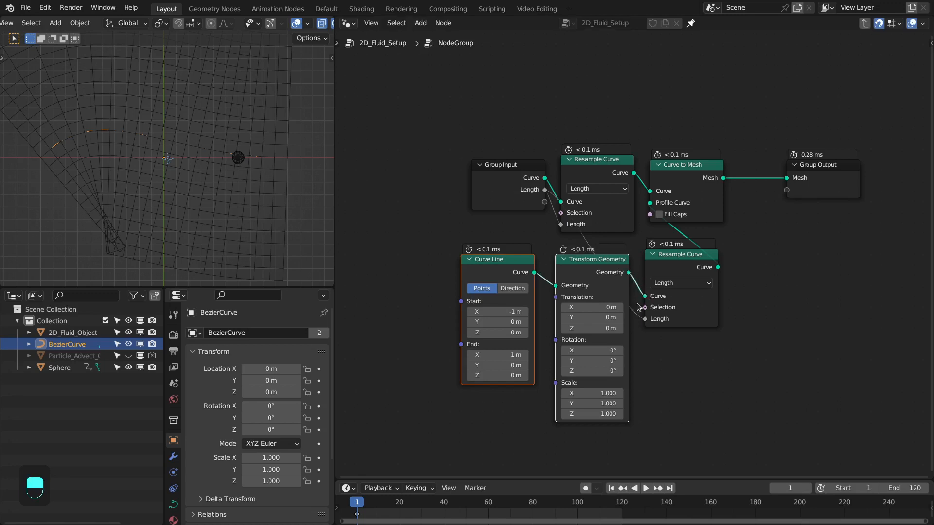
{"action": "left_click_drag", "start_coordinate": [611, 397], "coordinate": [573, 414]}
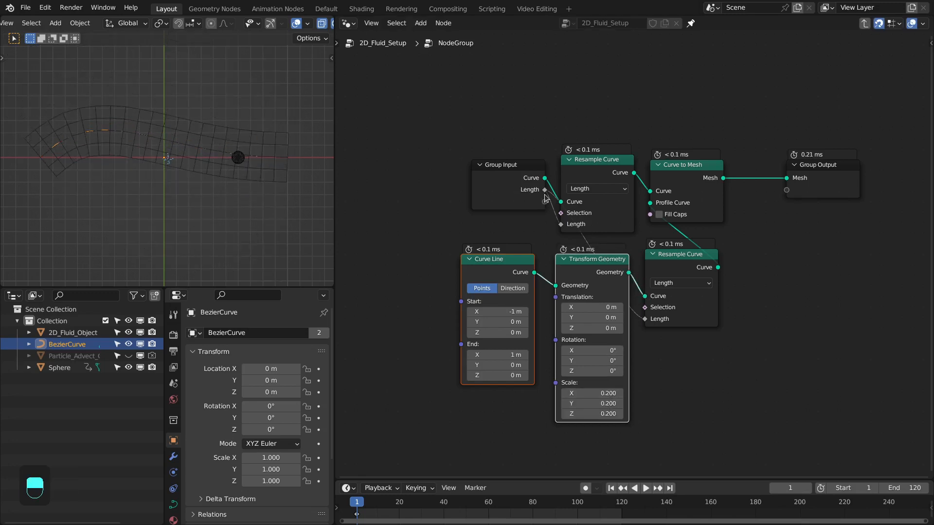
Step: Expose the Transform Geometry scale as a group input and rename that input Radius
{"action": "left_click_drag", "start_coordinate": [545, 201], "coordinate": [555, 382]}
{"action": "key", "text": "n"}
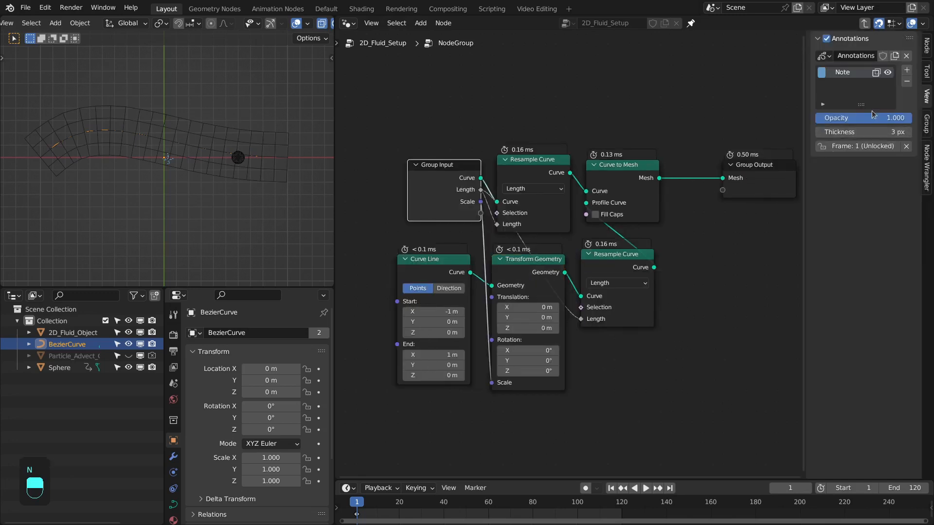
{"action": "left_click", "coordinate": [927, 124]}
{"action": "left_click", "coordinate": [856, 81]}
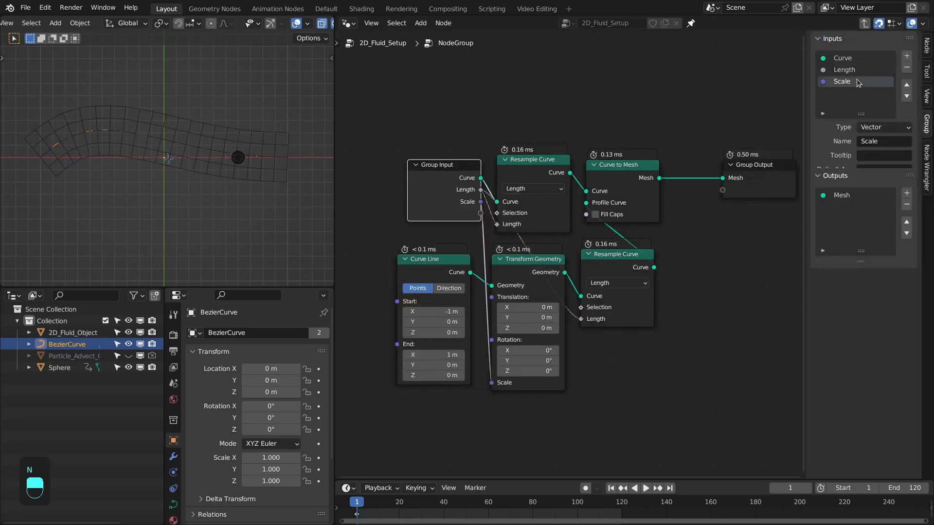
{"action": "double_click", "coordinate": [857, 81]}
{"action": "type", "text": "Rad"}
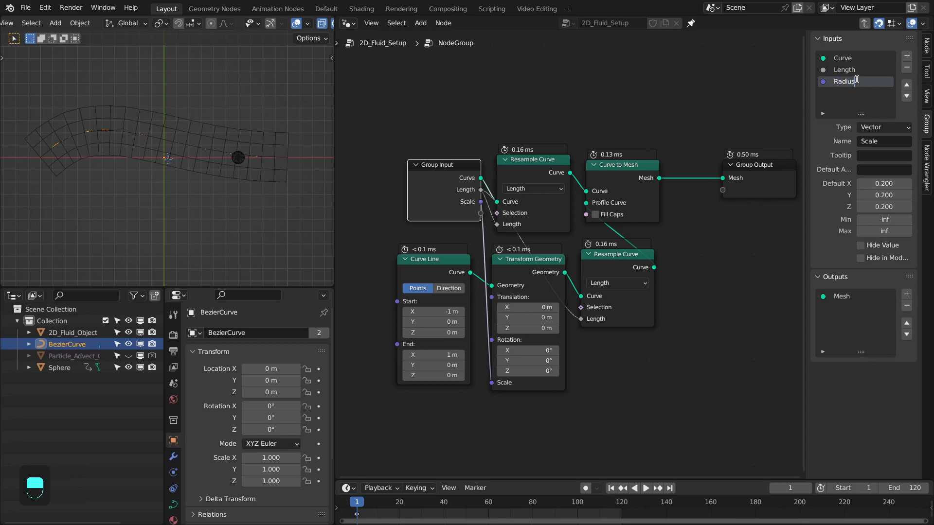
{"action": "type", "text": "ius"}
{"action": "key", "text": "Return"}
Step: Change the Radius input to Float type with a default of 0.25 and a minimum of 0
{"action": "left_click", "coordinate": [883, 127]}
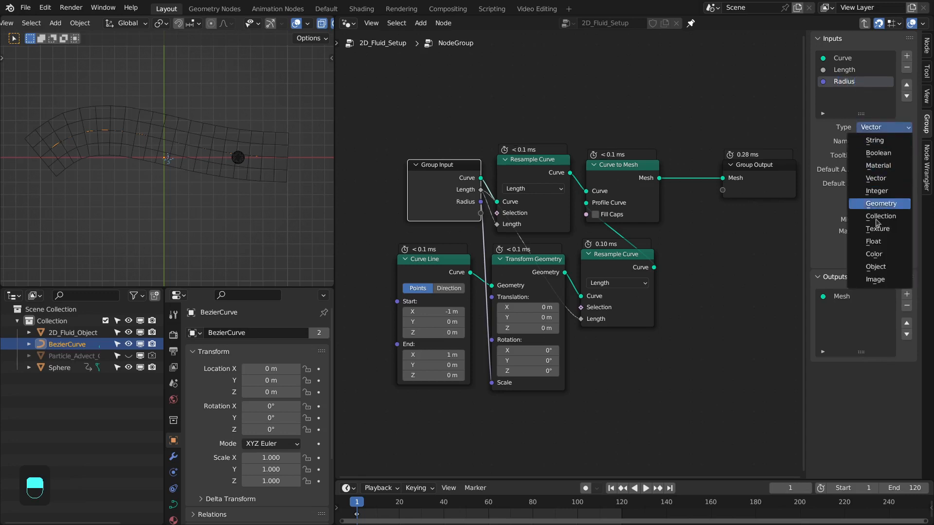
{"action": "left_click", "coordinate": [873, 242]}
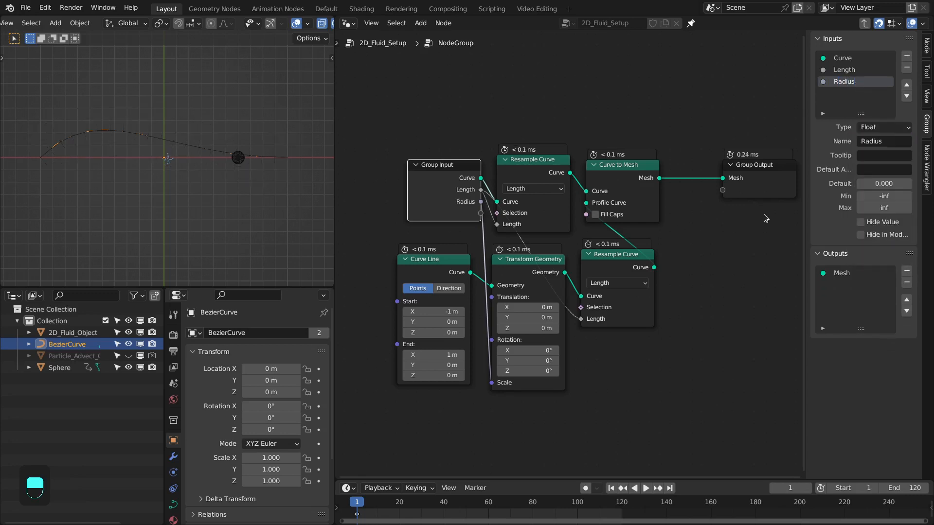
{"action": "left_click", "coordinate": [877, 183]}
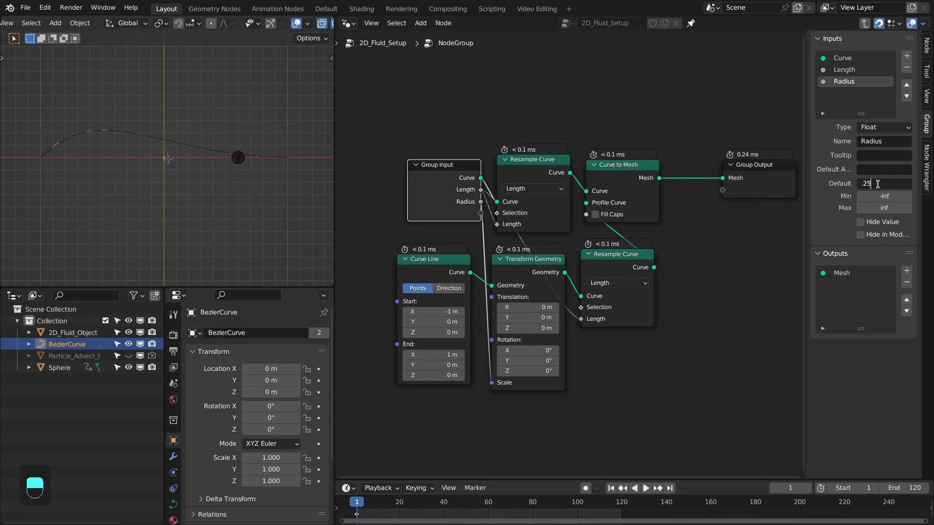
{"action": "key", "text": "Tab"}
{"action": "type", "text": "0"}
{"action": "key", "text": "Return"}
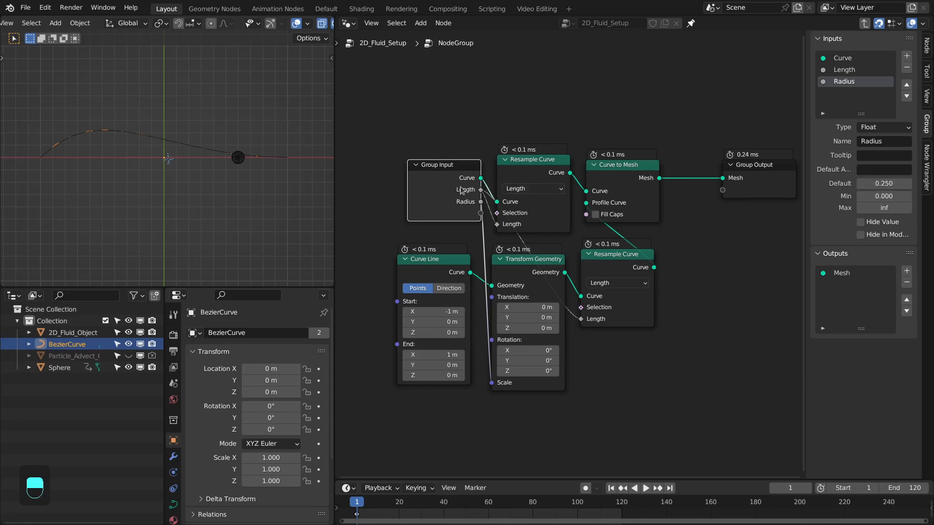
Step: Leave the group and set the group node's Radius to 0.25
{"action": "key", "text": "Tab"}
{"action": "left_click", "coordinate": [529, 295]}
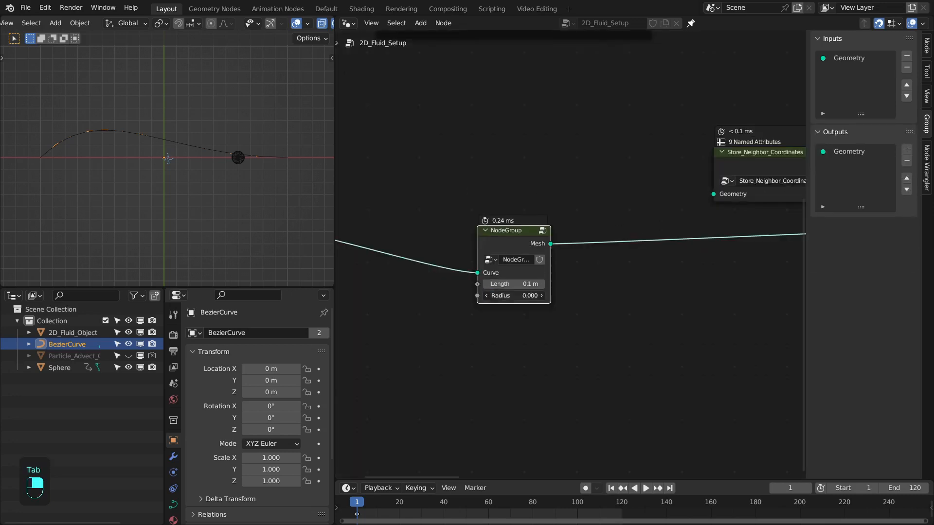
{"action": "type", "text": ".25"}
{"action": "key", "text": "Return"}
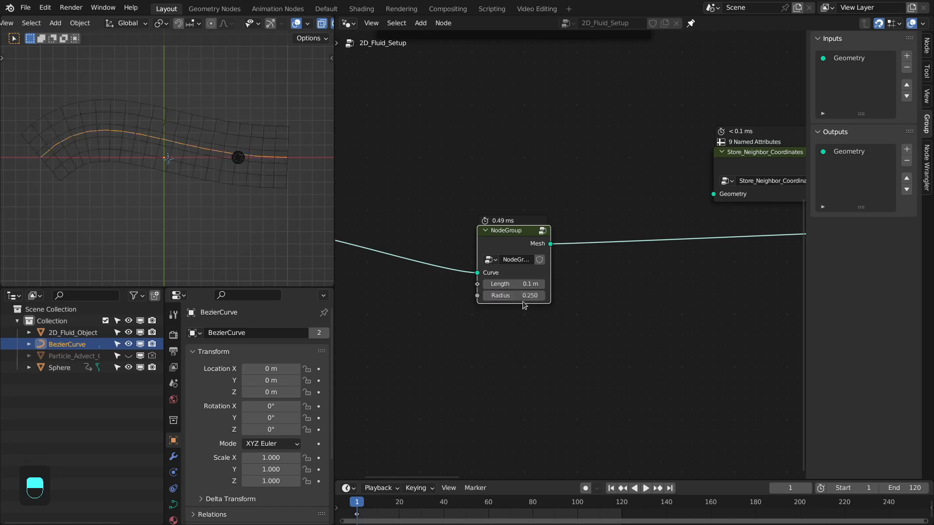
Step: Widen the group node, give it a fake user and rename the group *KS_Curve_Grid_Mesh
{"action": "scroll", "coordinate": [543, 257], "scroll_direction": "up", "scroll_amount": 3}
{"action": "left_click_drag", "start_coordinate": [544, 250], "coordinate": [605, 250]}
{"action": "key", "text": "n"}
{"action": "double_click", "coordinate": [558, 245]}
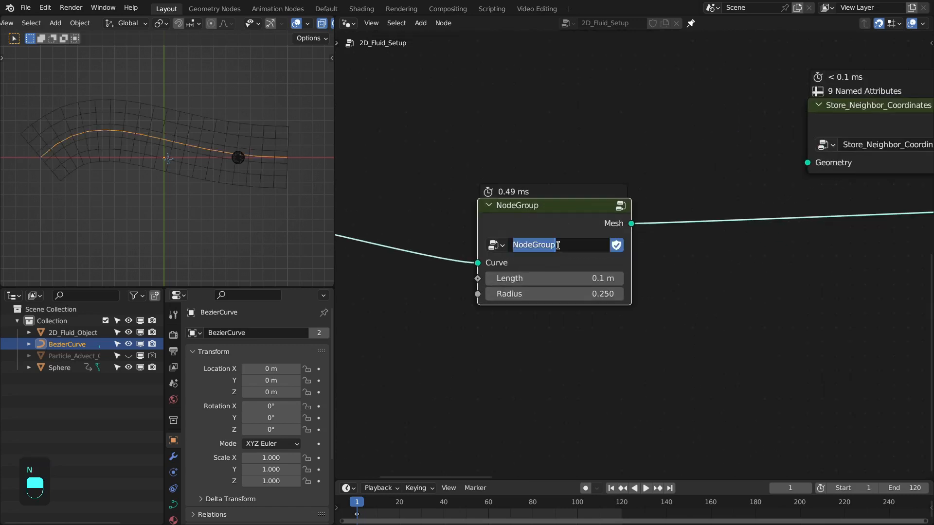
{"action": "type", "text": "*K"}
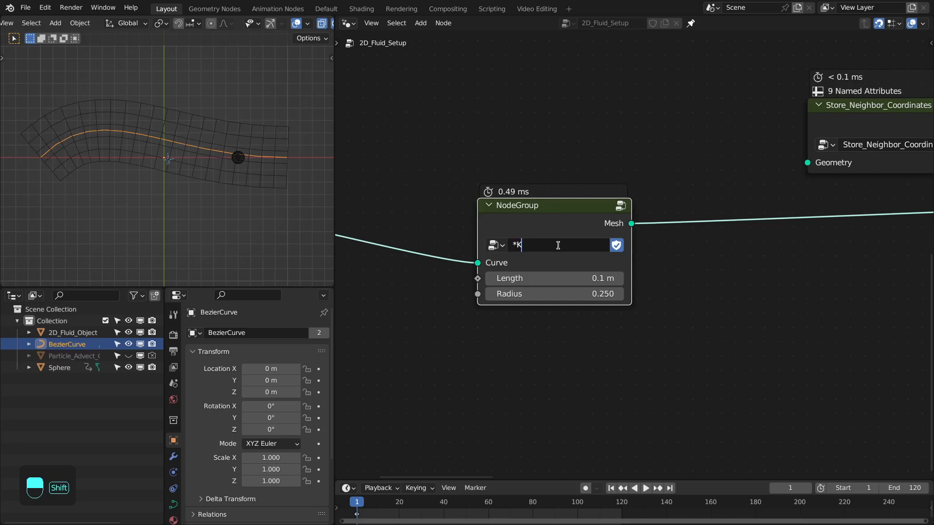
{"action": "type", "text": "S_Curve_Grid_Mesh"}
{"action": "key", "text": "Return"}
{"action": "scroll", "coordinate": [559, 249], "scroll_direction": "up", "scroll_amount": 1}
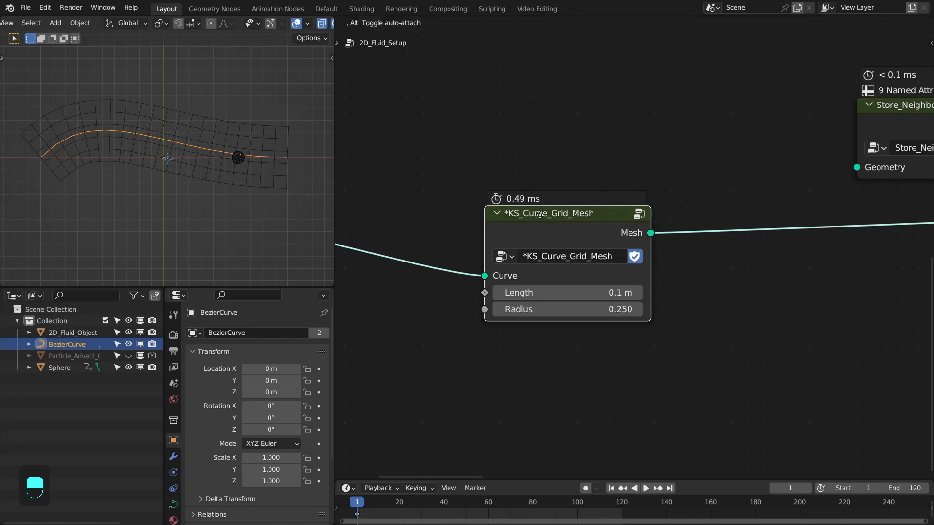
Step: Place the Object Info and *KS_Curve_Grid_Mesh nodes side by side ahead of Store_Neighbor_Coordinates, and adjust the group node's width
{"action": "scroll", "coordinate": [560, 259], "scroll_direction": "down", "scroll_amount": 2}
{"action": "left_click_drag", "start_coordinate": [574, 259], "coordinate": [567, 186]}
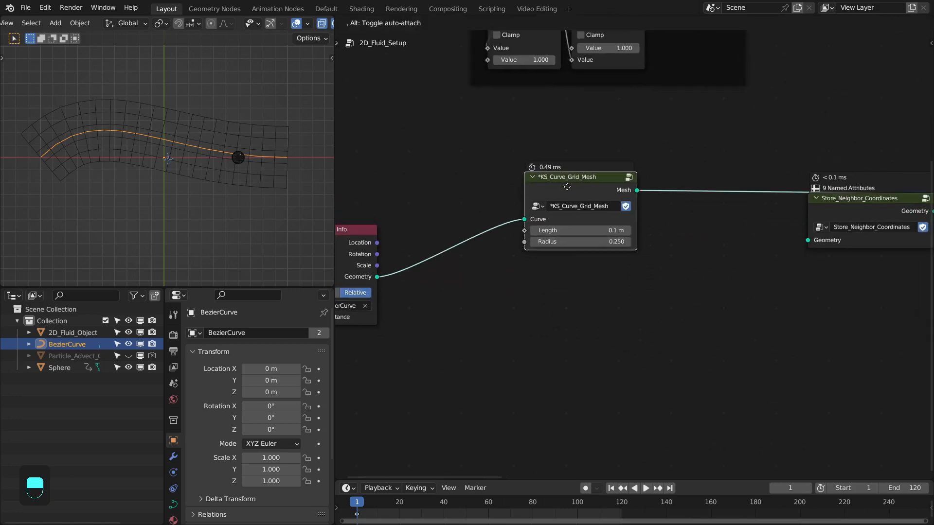
{"action": "middle_click_drag", "start_coordinate": [532, 184], "coordinate": [592, 209]}
{"action": "left_click_drag", "start_coordinate": [406, 291], "coordinate": [531, 239]}
{"action": "scroll", "coordinate": [559, 234], "scroll_direction": "up", "scroll_amount": 2}
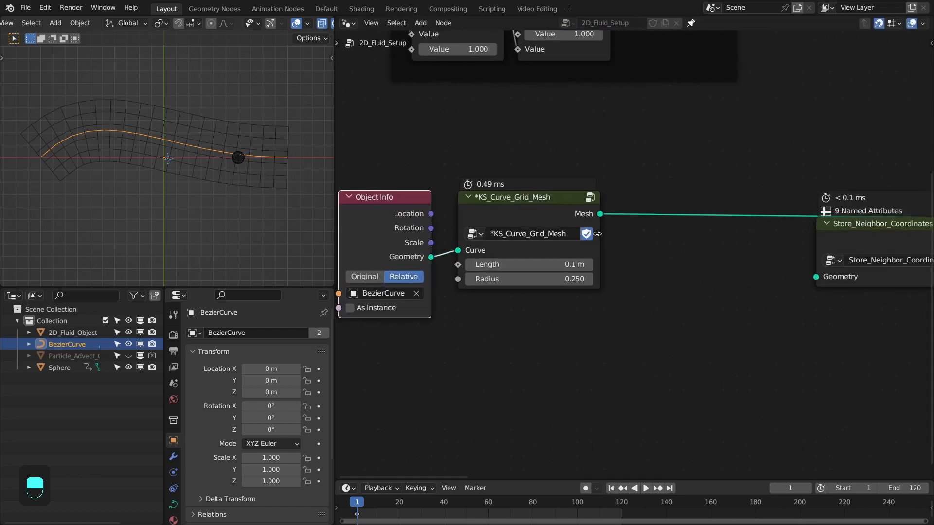
{"action": "left_click_drag", "start_coordinate": [597, 245], "coordinate": [591, 244]}
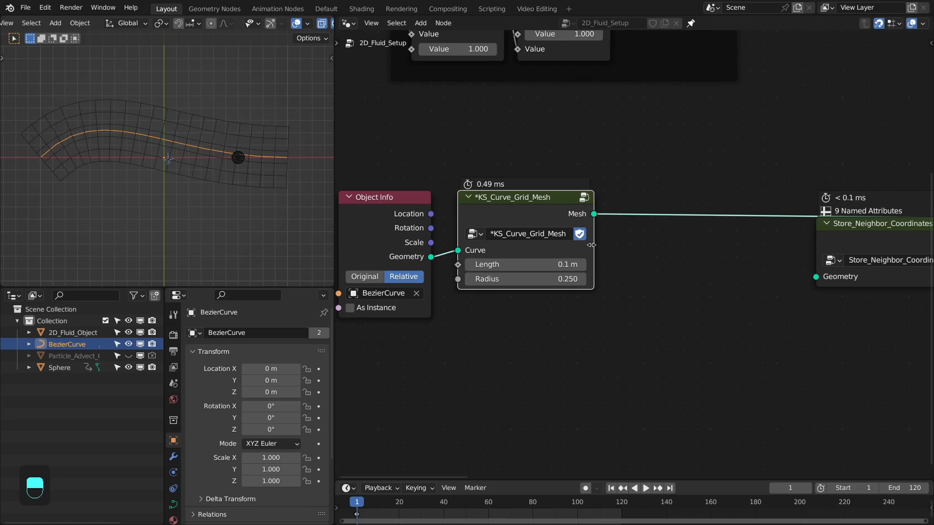
{"action": "middle_click_drag", "start_coordinate": [597, 238], "coordinate": [597, 261]}
{"action": "scroll", "coordinate": [597, 261], "scroll_direction": "up", "scroll_amount": 1}
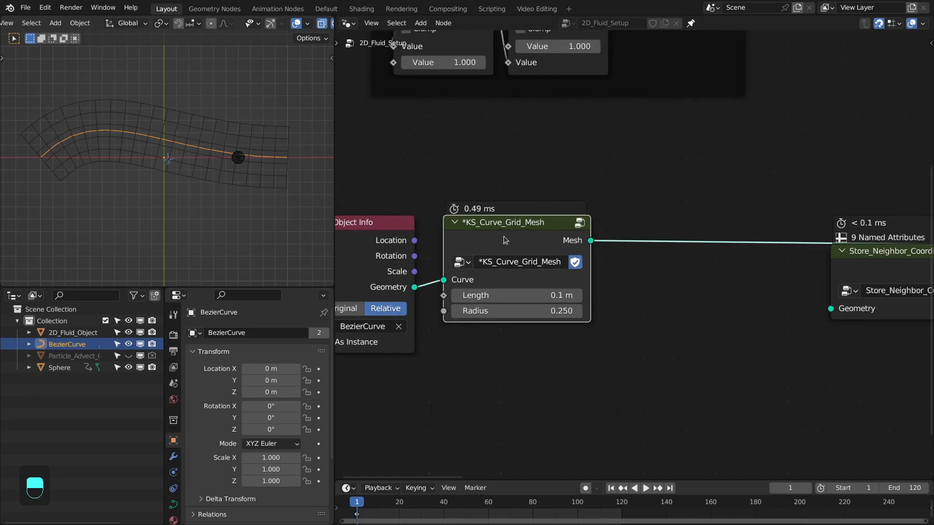
{"action": "mouse_move", "coordinate": [505, 239]}
{"action": "left_mouse_down"}
{"action": "mouse_move", "coordinate": [476, 239]}
{"action": "mouse_move", "coordinate": [516, 241]}
{"action": "left_mouse_up"}
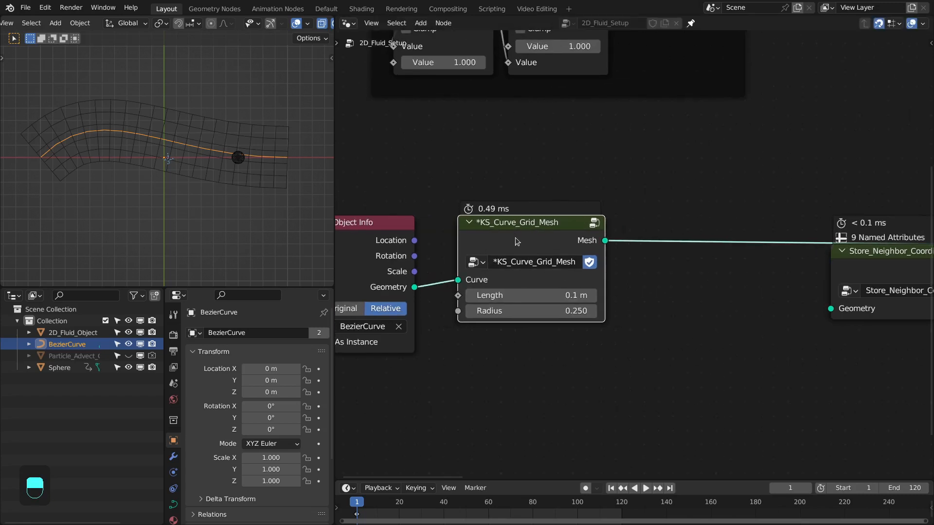
Step: Inside the *KS_Curve_Grid_Mesh group, move the Group Output node well away from Curve to Mesh, and return to the parent node tree
{"action": "key", "text": "Tab"}
{"action": "left_click_drag", "start_coordinate": [700, 180], "coordinate": [809, 183]}
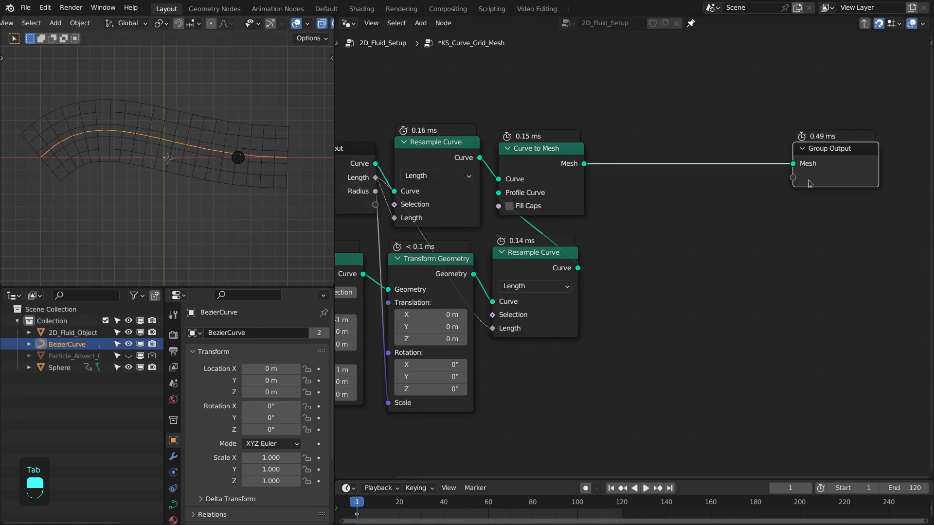
{"action": "middle_click_drag", "start_coordinate": [645, 196], "coordinate": [684, 206]}
{"action": "middle_click_drag", "start_coordinate": [533, 190], "coordinate": [606, 204]}
{"action": "left_click_drag", "start_coordinate": [439, 192], "coordinate": [426, 188]}
{"action": "key", "text": "Tab"}
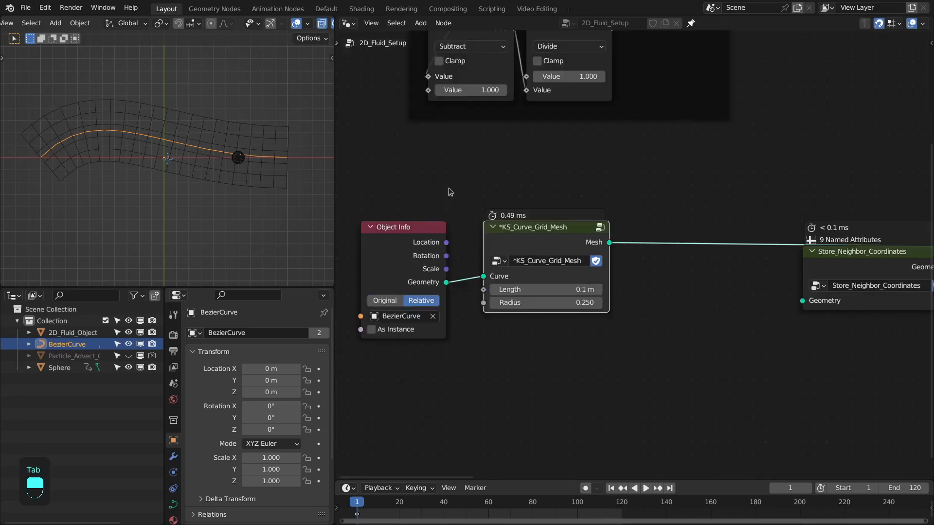
Step: Preview the old flat grid by linking its grid_step Store Named Attribute node to the output
{"action": "middle_click_drag", "start_coordinate": [594, 128], "coordinate": [516, 259]}
{"action": "scroll", "coordinate": [517, 259], "scroll_direction": "down", "scroll_amount": 3}
{"action": "left_click", "coordinate": [574, 95], "text": "alt+shift"}
{"action": "scroll", "coordinate": [243, 148], "scroll_direction": "up", "scroll_amount": 3}
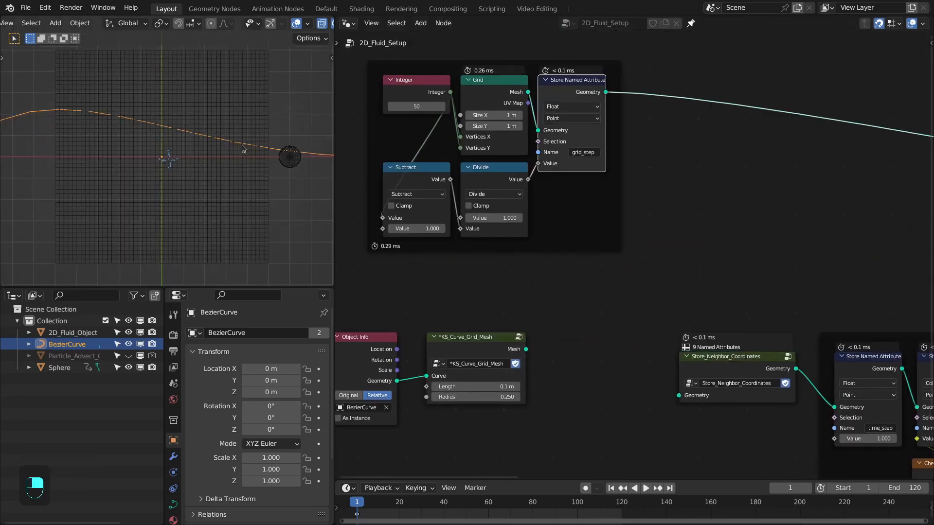
Step: Try 20 for the flat grid's Integer vertex count, and settle on 10
{"action": "left_click", "coordinate": [421, 107]}
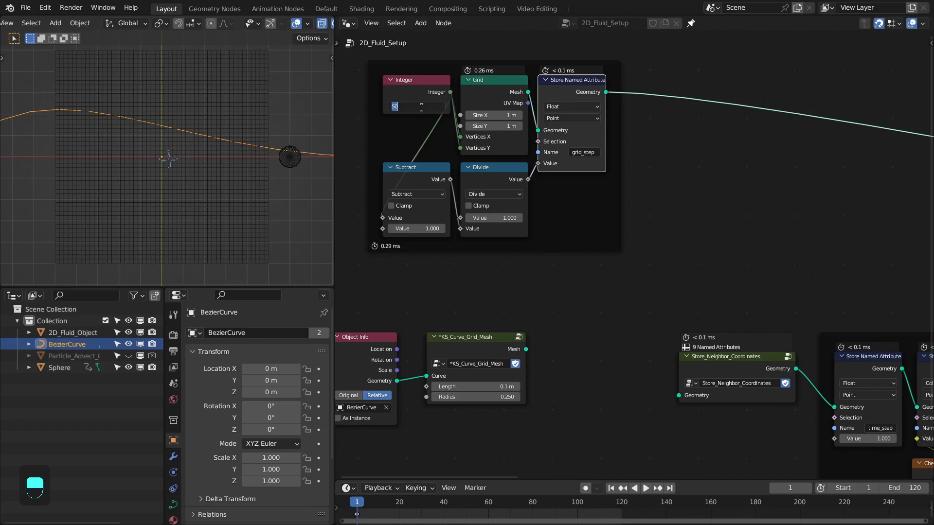
{"action": "type", "text": "20"}
{"action": "key", "text": "Return"}
{"action": "left_click", "coordinate": [421, 107]}
{"action": "type", "text": "10"}
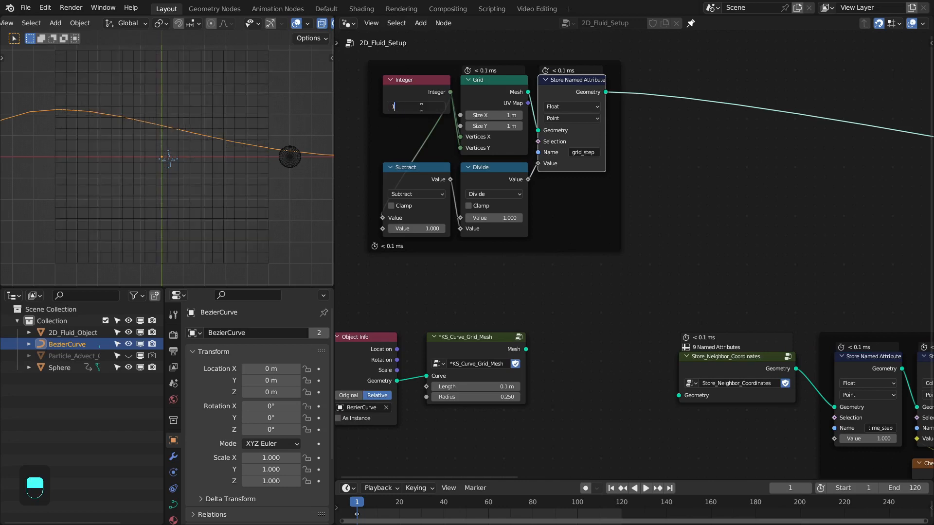
{"action": "key", "text": "Return"}
Step: Show the viewport gizmos and examine how the flat grid lines up with the world axes in a maximized 3D view
{"action": "key", "text": "ctrl+space"}
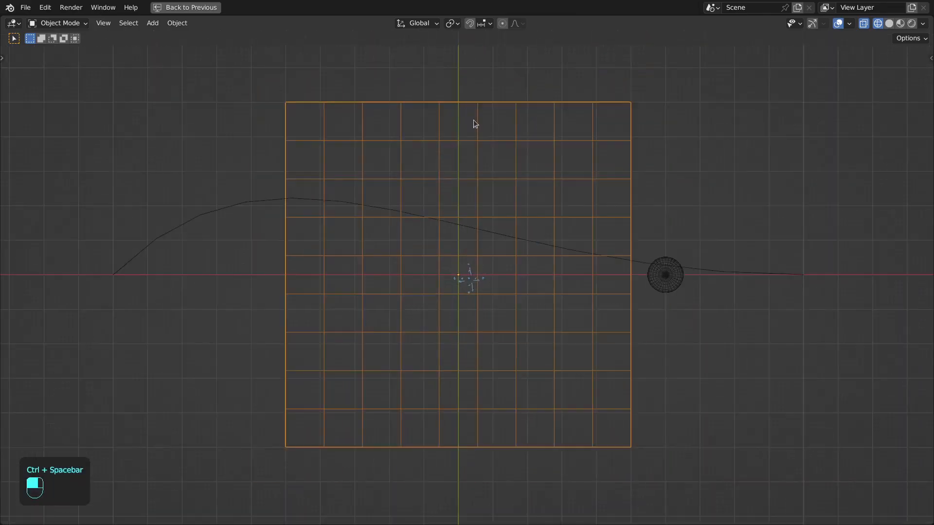
{"action": "left_click", "coordinate": [849, 23]}
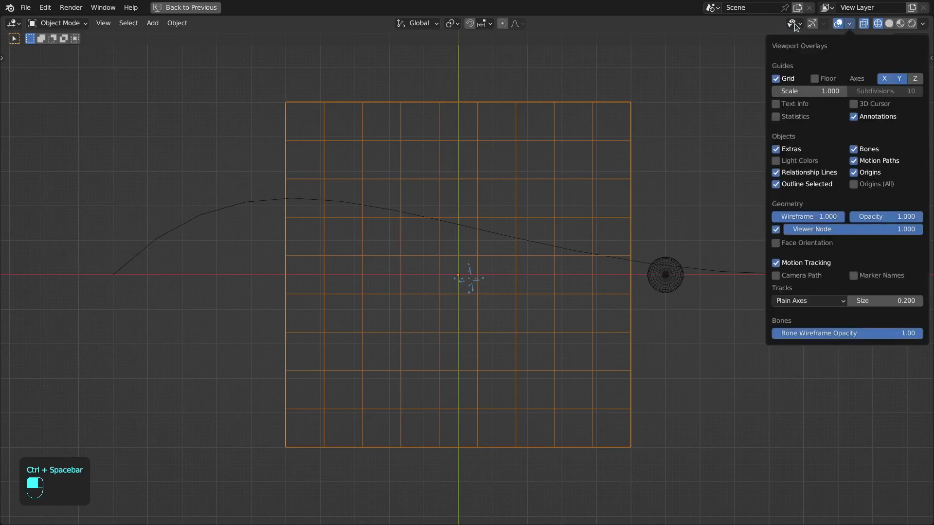
{"action": "scroll", "coordinate": [543, 240], "scroll_direction": "up", "scroll_amount": 1}
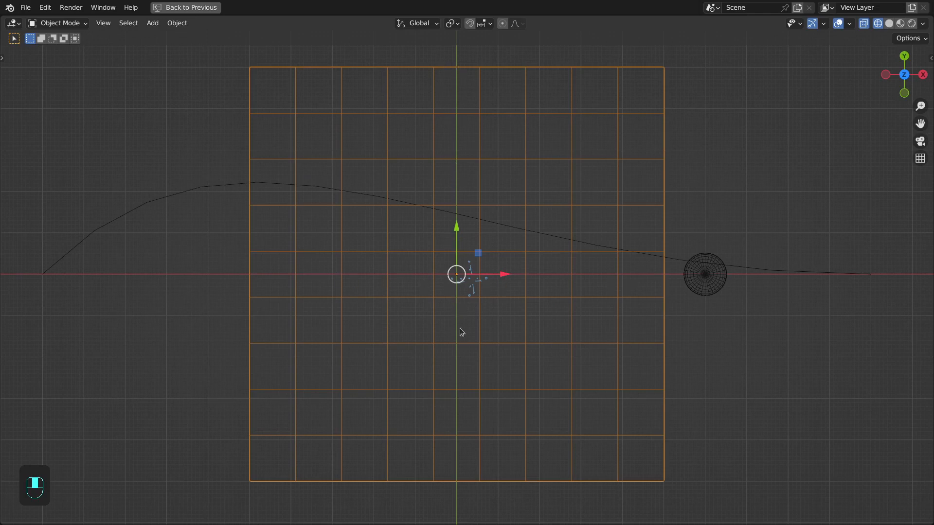
{"action": "scroll", "coordinate": [442, 257], "scroll_direction": "down", "scroll_amount": 1}
{"action": "scroll", "coordinate": [441, 257], "scroll_direction": "up", "scroll_amount": 1}
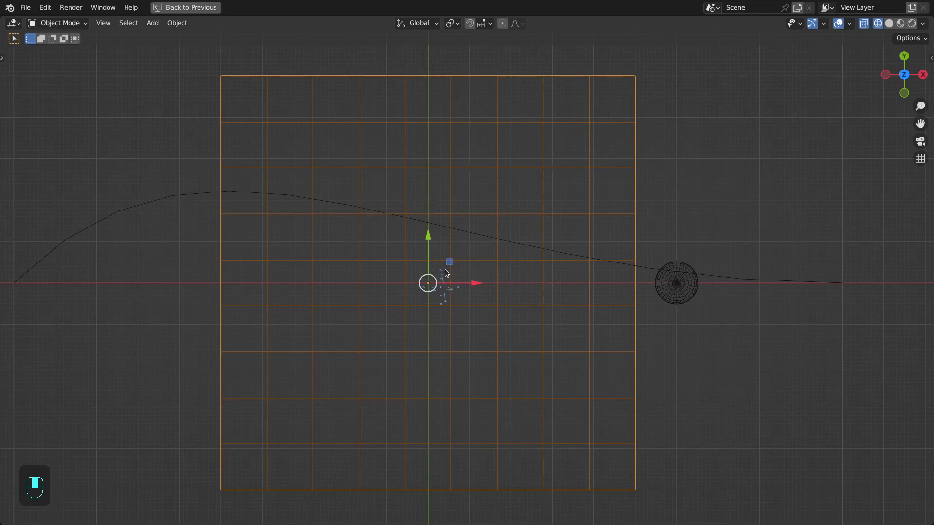
{"action": "key", "text": "ctrl+space"}
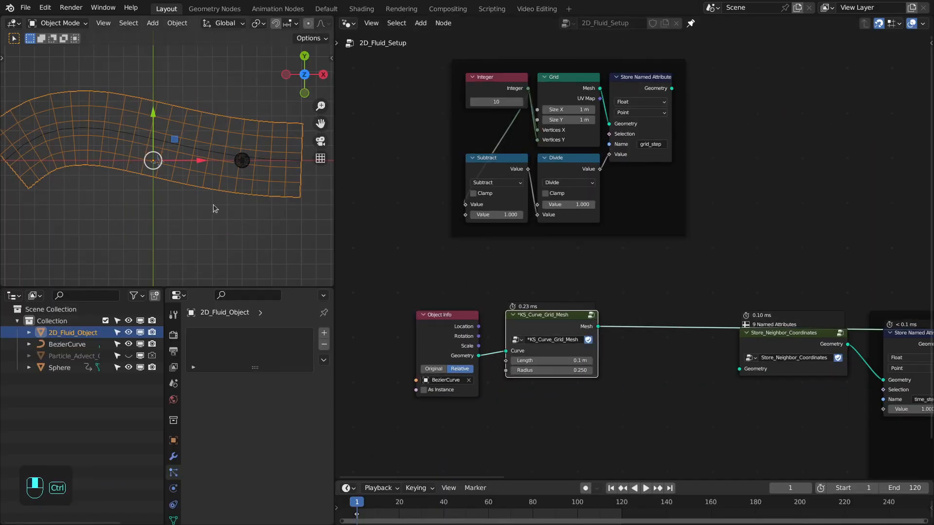
Step: In a maximized 3D view, annotate a vertex of the curved grid with two arrows, one along the curve and one across it
{"action": "key", "text": "ctrl+space"}
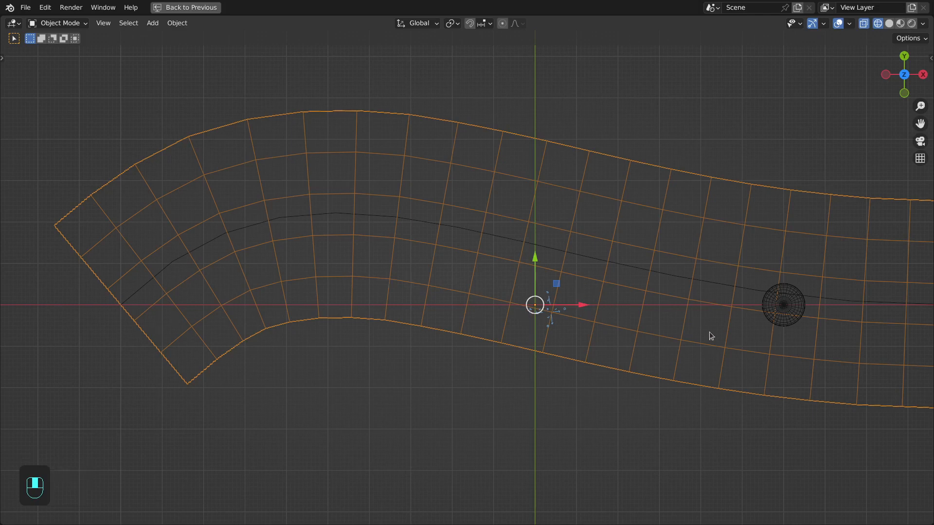
{"action": "middle_click_drag", "start_coordinate": [408, 221], "coordinate": [506, 269], "text": "shift"}
{"action": "scroll", "coordinate": [506, 269], "scroll_direction": "up", "scroll_amount": 2}
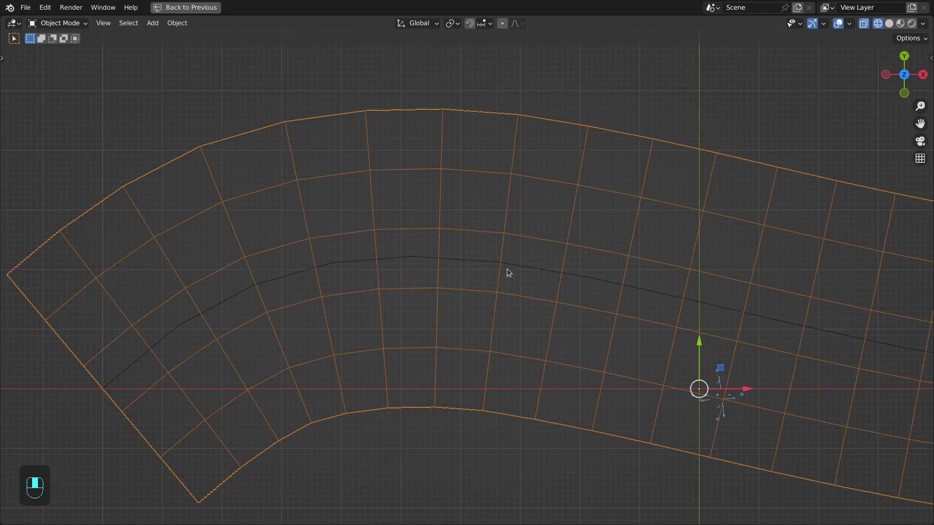
{"action": "key", "text": "d"}
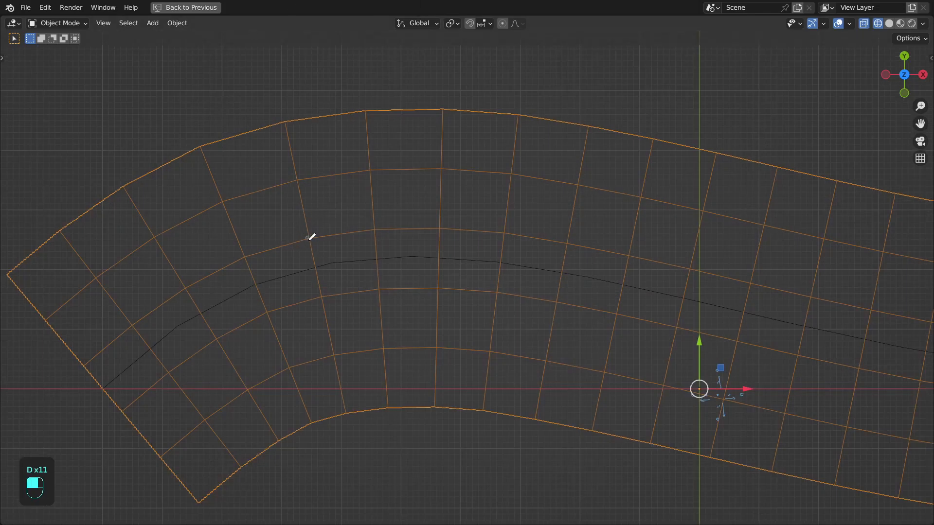
{"action": "left_click", "coordinate": [307, 238]}
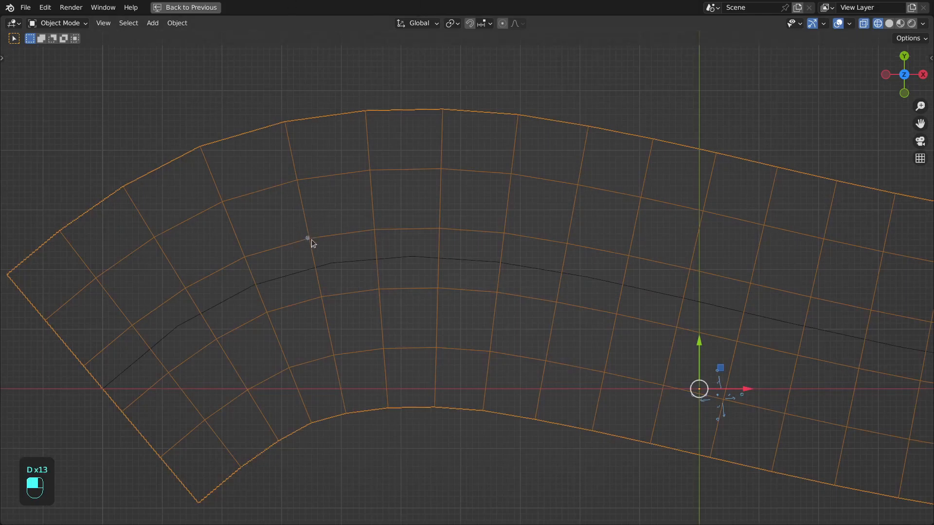
{"action": "left_click", "coordinate": [351, 227]}
{"action": "mouse_move", "coordinate": [311, 233]}
{"action": "left_mouse_down"}
{"action": "mouse_move", "coordinate": [302, 193]}
{"action": "mouse_move", "coordinate": [307, 202]}
{"action": "left_mouse_up"}
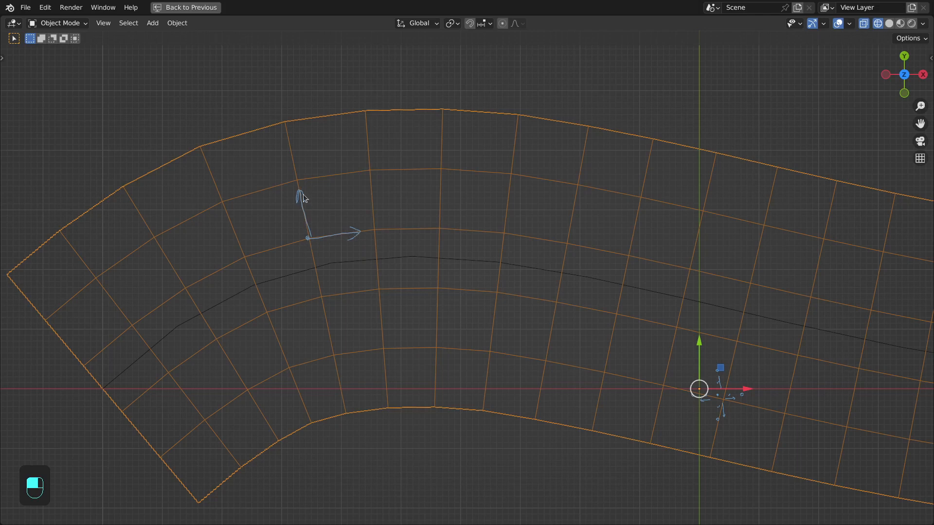
Step: Label the annotated arrow along the curve X and the arrow across it Y
{"action": "key", "text": "d"}
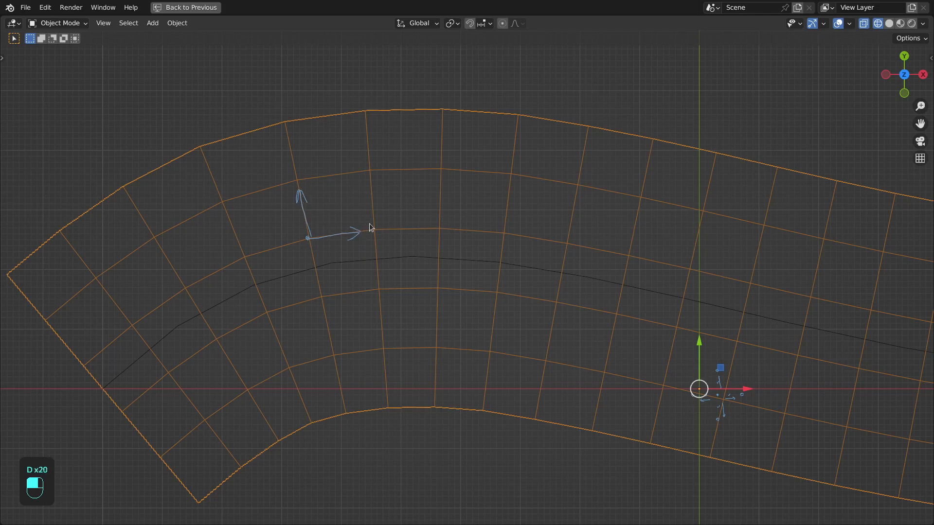
{"action": "left_click_drag", "start_coordinate": [370, 225], "coordinate": [370, 235]}
{"action": "left_click_drag", "start_coordinate": [311, 185], "coordinate": [315, 206]}
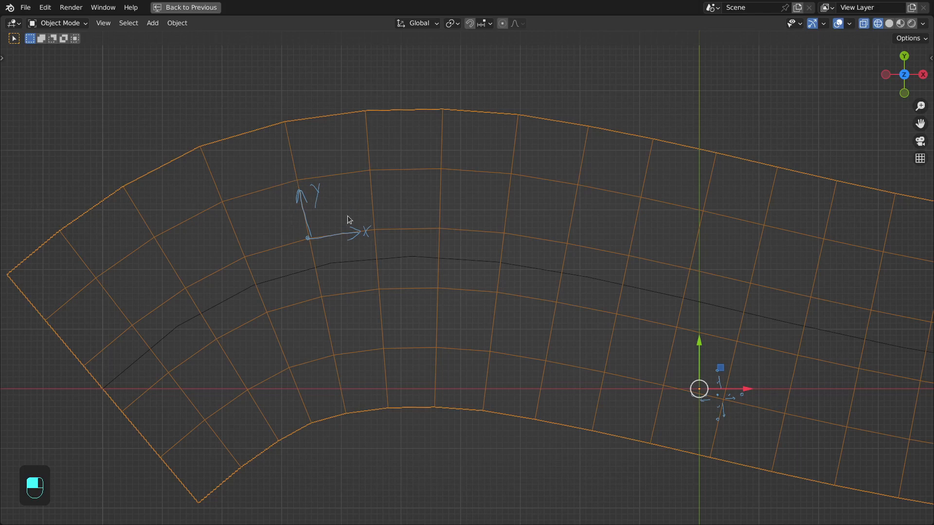
Step: Set the BezierCurve's preview resolution to 64
{"action": "scroll", "coordinate": [728, 144], "scroll_direction": "down", "scroll_amount": 3}
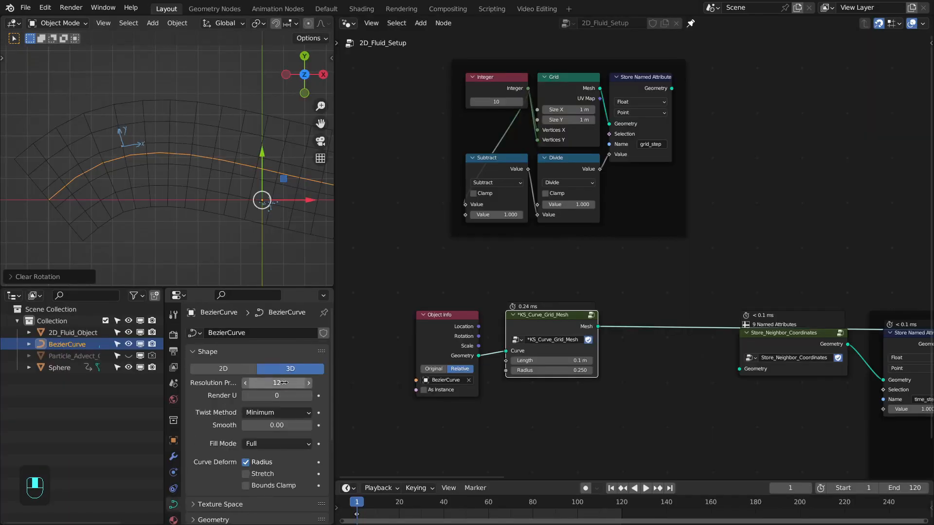
{"action": "left_click", "coordinate": [287, 382]}
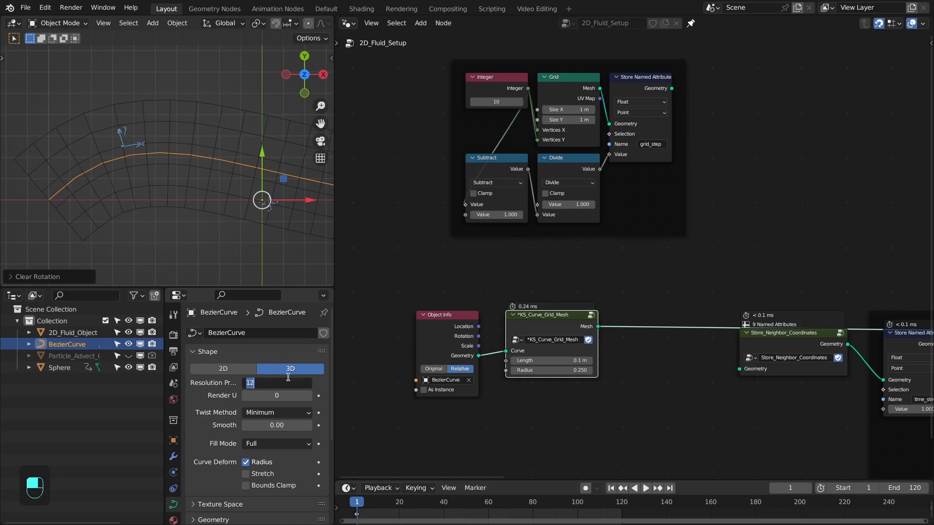
{"action": "type", "text": "64"}
{"action": "key", "text": "Return"}
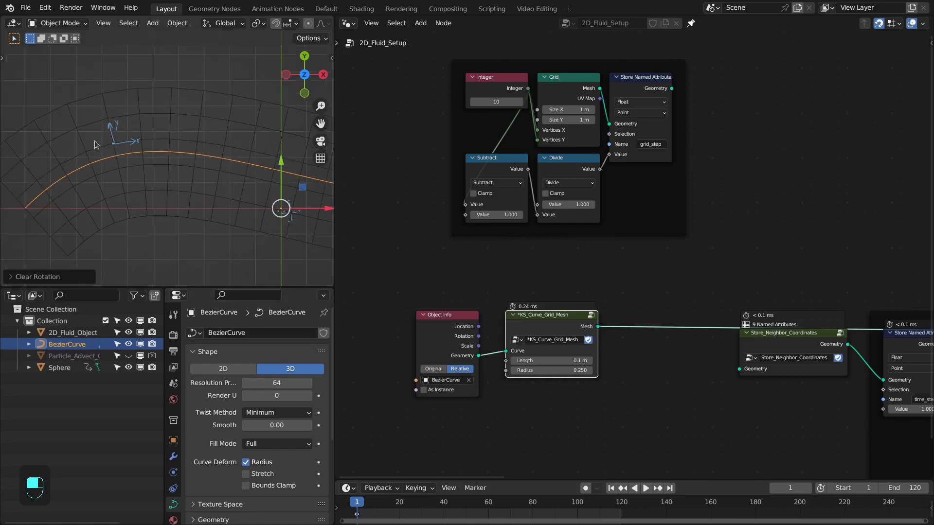
{"action": "middle_click_drag", "start_coordinate": [61, 166], "coordinate": [77, 159], "text": "shift"}
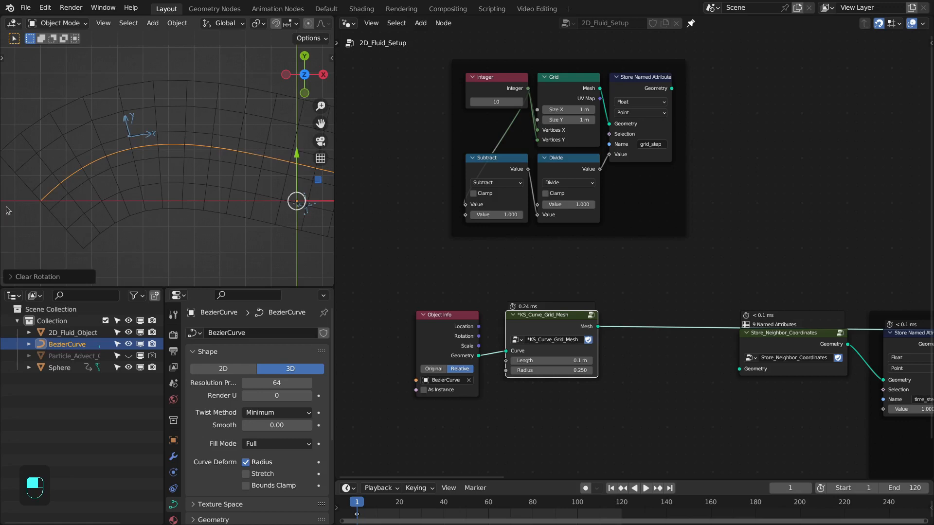
Step: Select the fluid object, enter the *KS_Curve_Grid_Mesh group, and move Curve to Mesh, its profile Resample Curve and Group Output away from the other nodes
{"action": "left_click", "coordinate": [194, 173]}
{"action": "scroll", "coordinate": [501, 358], "scroll_direction": "up", "scroll_amount": 3}
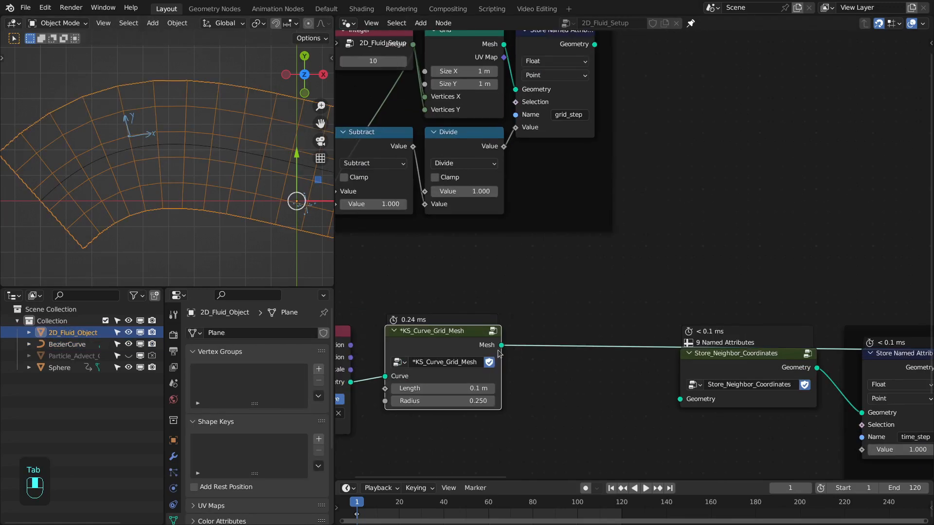
{"action": "key", "text": "Tab"}
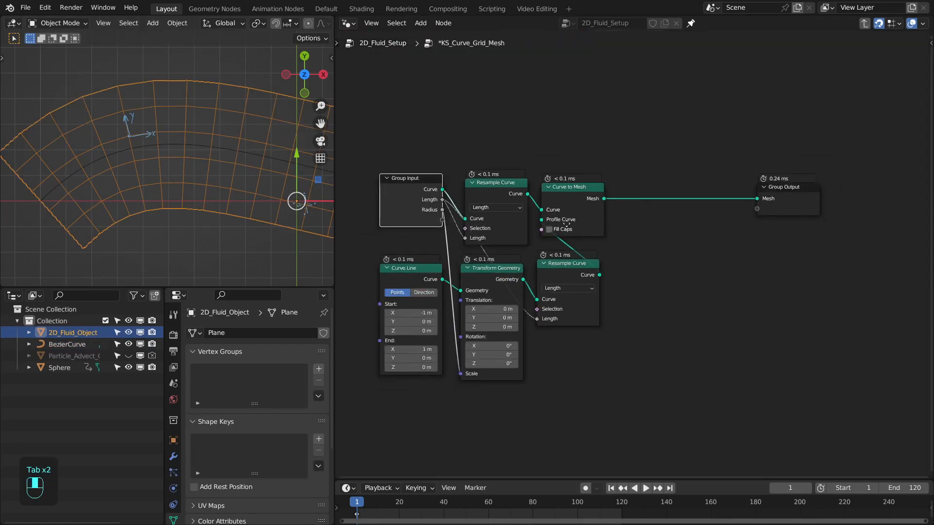
{"action": "left_click_drag", "start_coordinate": [542, 205], "coordinate": [623, 196]}
{"action": "left_click", "coordinate": [678, 229]}
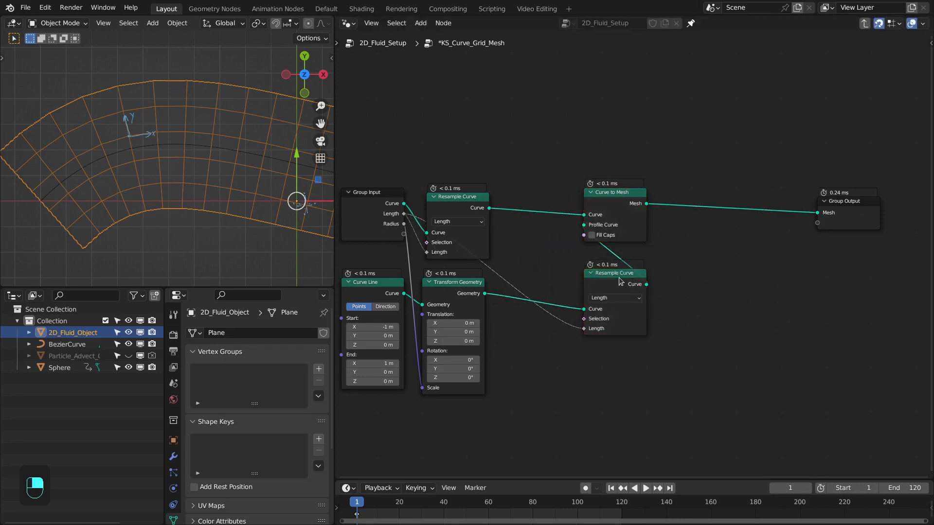
{"action": "mouse_move", "coordinate": [619, 277]}
{"action": "middle_mouse_down"}
{"action": "mouse_move", "coordinate": [573, 297]}
{"action": "mouse_move", "coordinate": [615, 261]}
{"action": "middle_mouse_up"}
Step: Add a KS_Vector_Viewer node and insert it between Curve to Mesh and Group Output
{"action": "scroll", "coordinate": [676, 205], "scroll_direction": "up", "scroll_amount": 1}
{"action": "key", "text": "shift+a"}
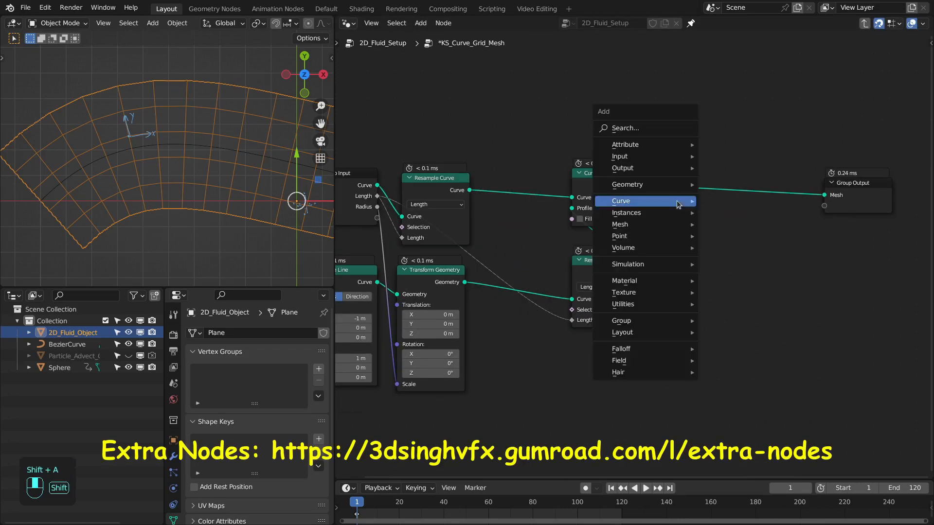
{"action": "mouse_move", "coordinate": [631, 349]}
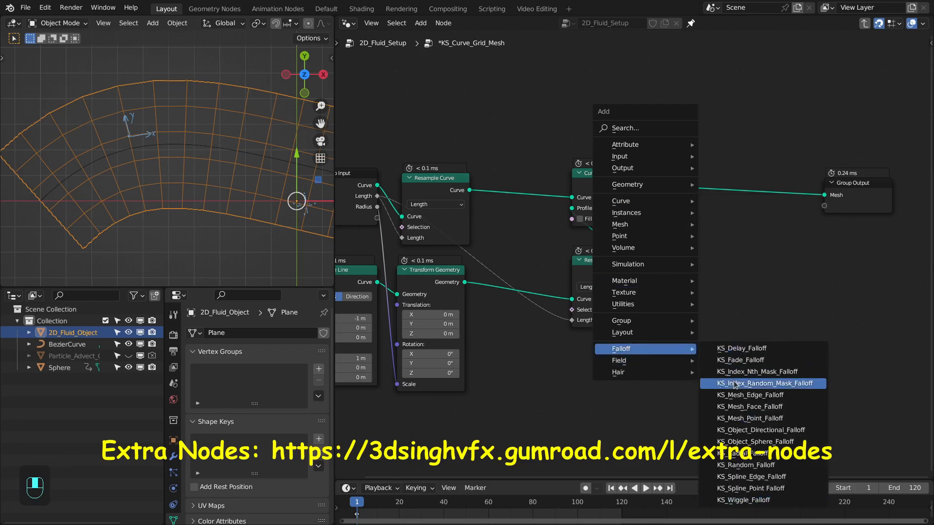
{"action": "mouse_move", "coordinate": [618, 311]}
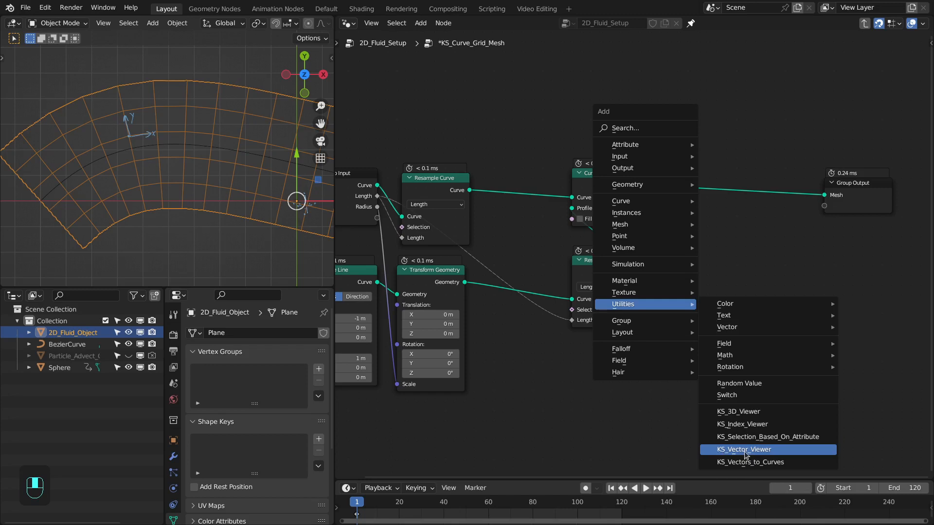
{"action": "left_click", "coordinate": [724, 452]}
{"action": "left_click", "coordinate": [701, 234]}
{"action": "middle_click_drag", "start_coordinate": [702, 233], "coordinate": [661, 260]}
{"action": "scroll", "coordinate": [663, 258], "scroll_direction": "up", "scroll_amount": 2}
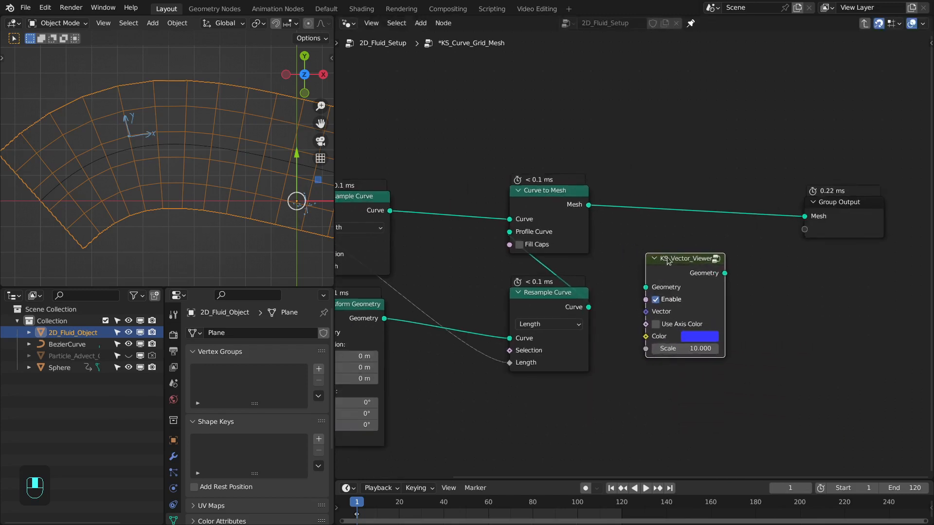
{"action": "left_click_drag", "start_coordinate": [675, 261], "coordinate": [698, 193]}
Step: Show the viewport in Material Preview shading from a tilted angle, and deselect all objects
{"action": "middle_click_drag", "start_coordinate": [238, 206], "coordinate": [226, 183]}
{"action": "key", "text": "z"}
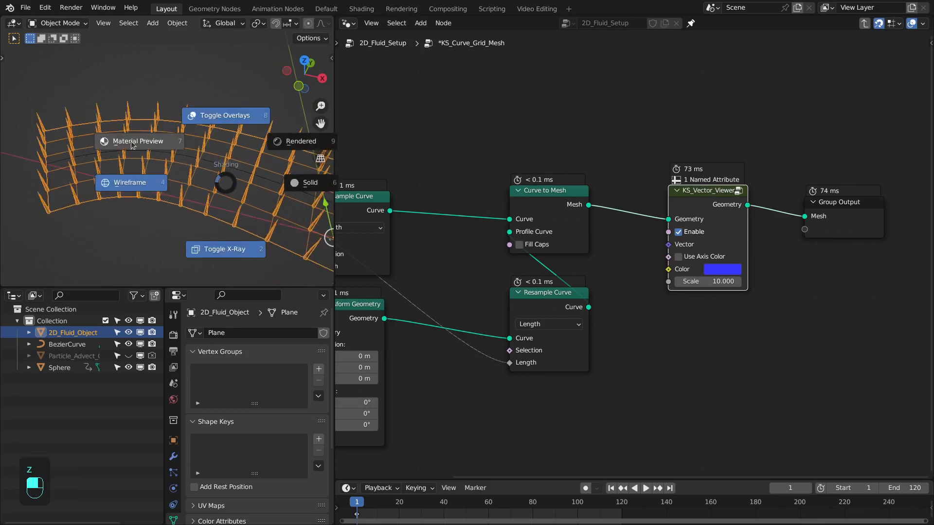
{"action": "left_click", "coordinate": [132, 144]}
{"action": "middle_click_drag", "start_coordinate": [145, 176], "coordinate": [161, 170]}
{"action": "key", "text": "alt+a"}
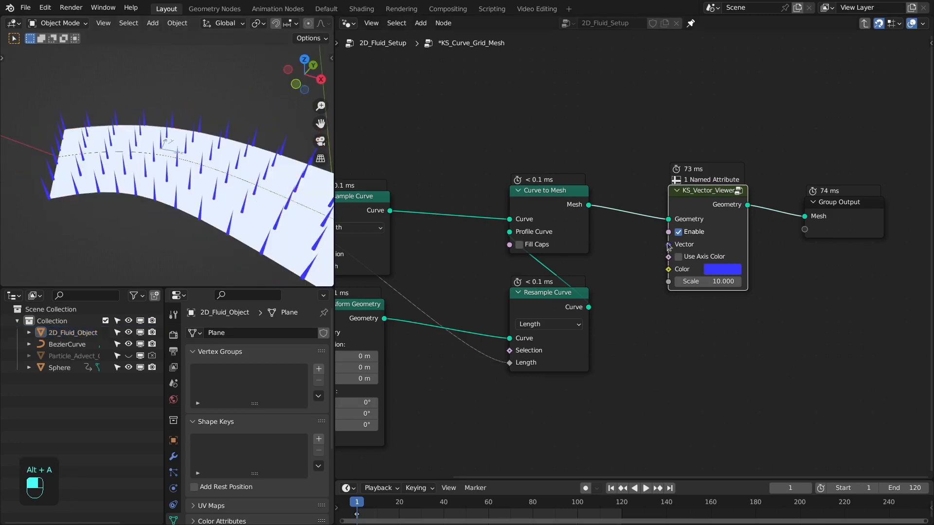
Step: Add a Position node connected to the vector viewer's Vector input
{"action": "left_click_drag", "start_coordinate": [668, 245], "coordinate": [628, 260]}
{"action": "type", "text": "pos"}
{"action": "key", "text": "Return"}
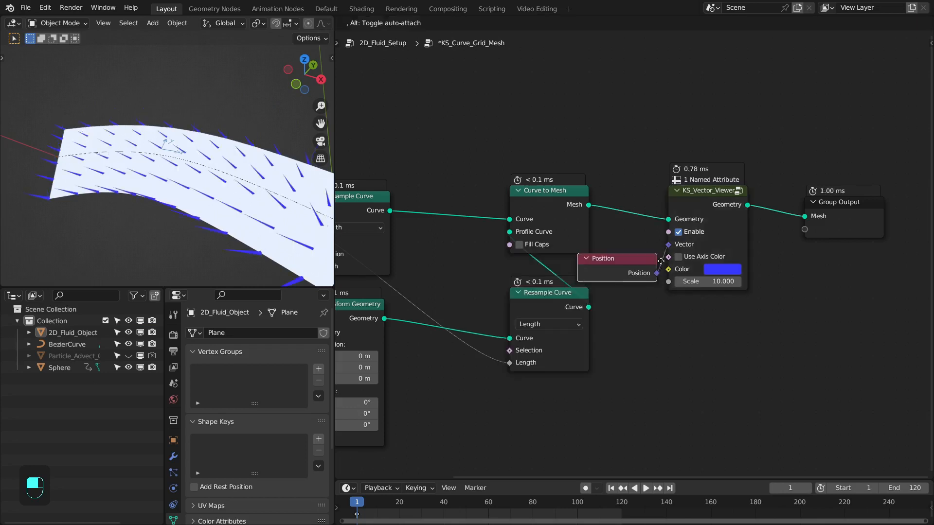
{"action": "left_click", "coordinate": [661, 261]}
Step: Move the Position, KS_Vector_Viewer and Group Output nodes together, further away from Curve to Mesh
{"action": "middle_click_drag", "start_coordinate": [661, 261], "coordinate": [594, 258]}
{"action": "left_click_drag", "start_coordinate": [557, 153], "coordinate": [802, 284]}
{"action": "right_click_drag", "start_coordinate": [771, 227], "coordinate": [831, 226]}
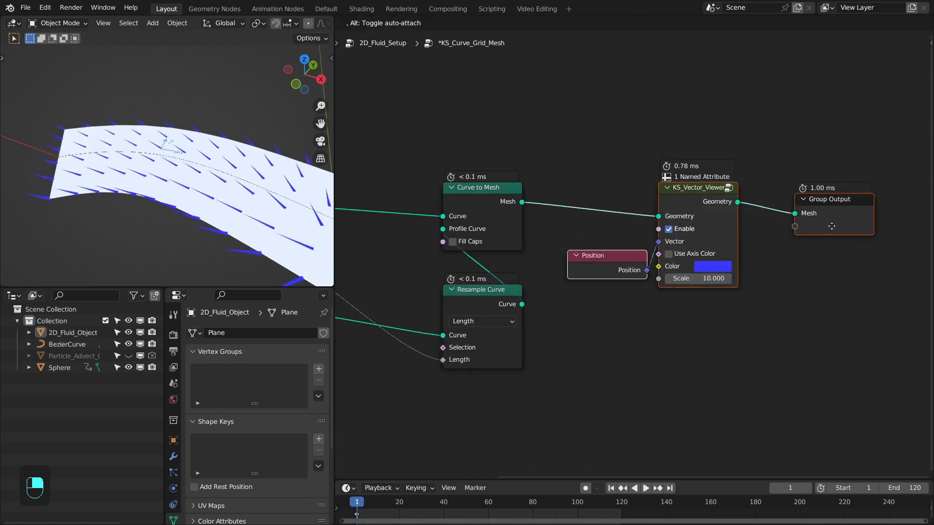
{"action": "left_click", "coordinate": [832, 226]}
Step: View the arrows on the curved mesh from the top and set the vector viewer's Scale to 5
{"action": "middle_click_drag", "start_coordinate": [194, 204], "coordinate": [211, 210]}
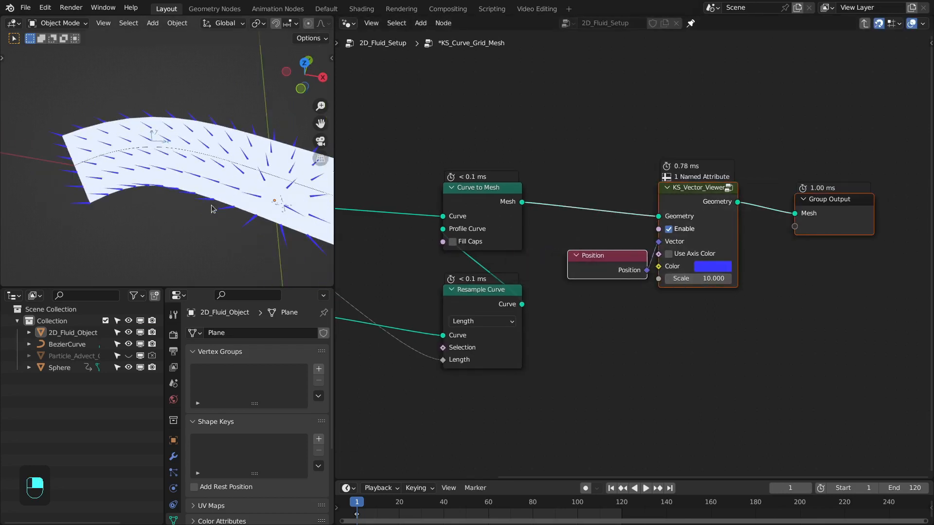
{"action": "key", "text": "KP_7"}
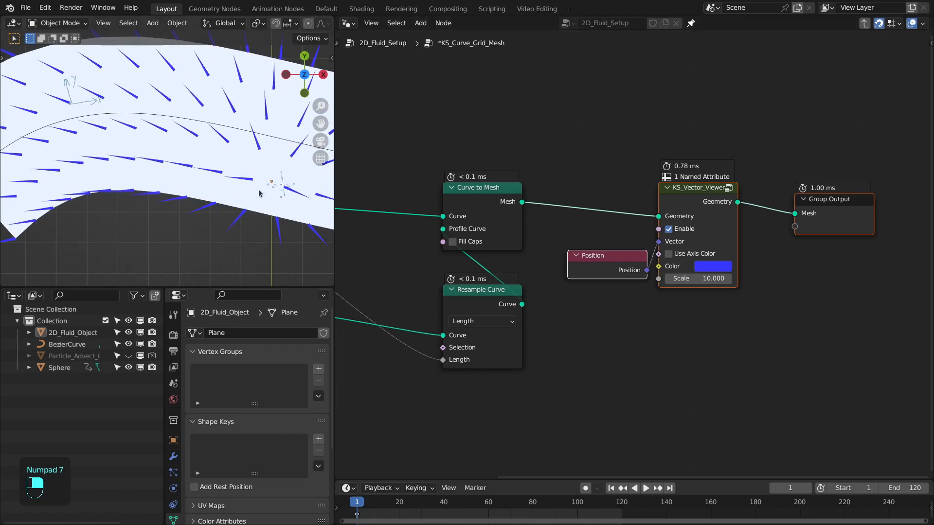
{"action": "left_click", "coordinate": [688, 279]}
{"action": "type", "text": "5"}
{"action": "key", "text": "Return"}
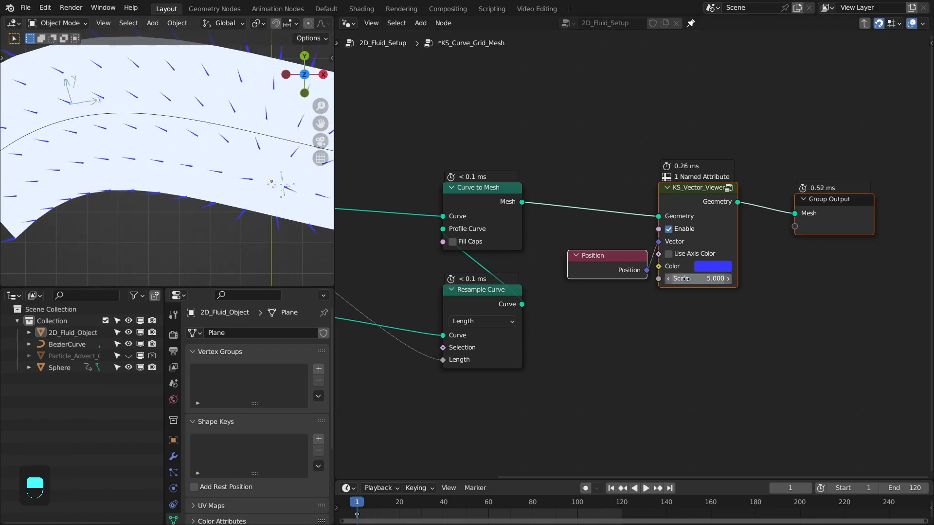
Step: Enable Use Axis Color on the vector viewer and inspect the arrows on the curved mesh in an enlarged viewport
{"action": "left_click", "coordinate": [688, 255]}
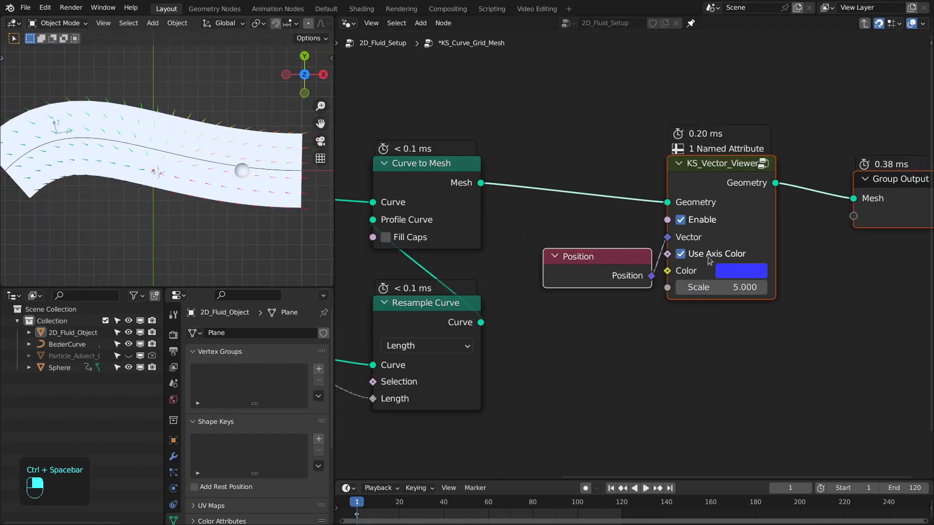
{"action": "left_click", "coordinate": [709, 260]}
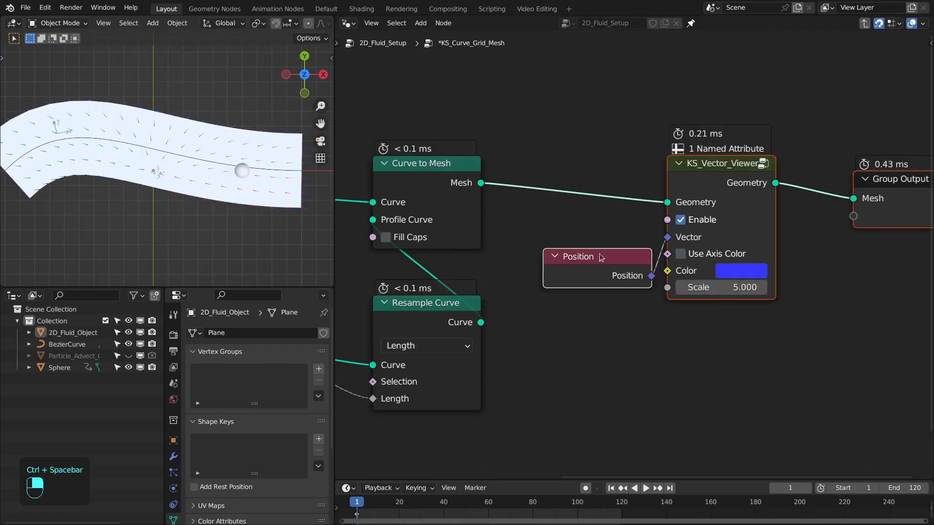
{"action": "left_click", "coordinate": [706, 262]}
{"action": "key", "text": "ctrl+space"}
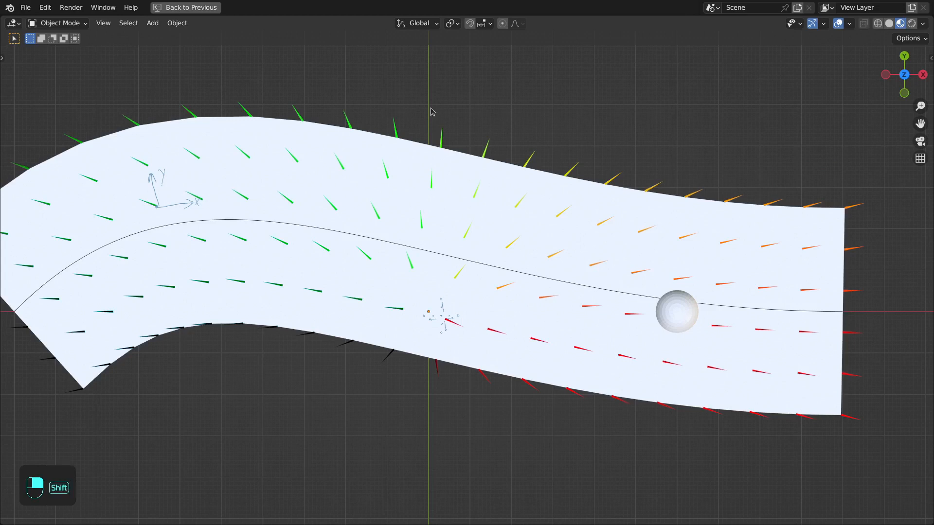
{"action": "middle_click_drag", "start_coordinate": [432, 111], "coordinate": [430, 145], "text": "shift"}
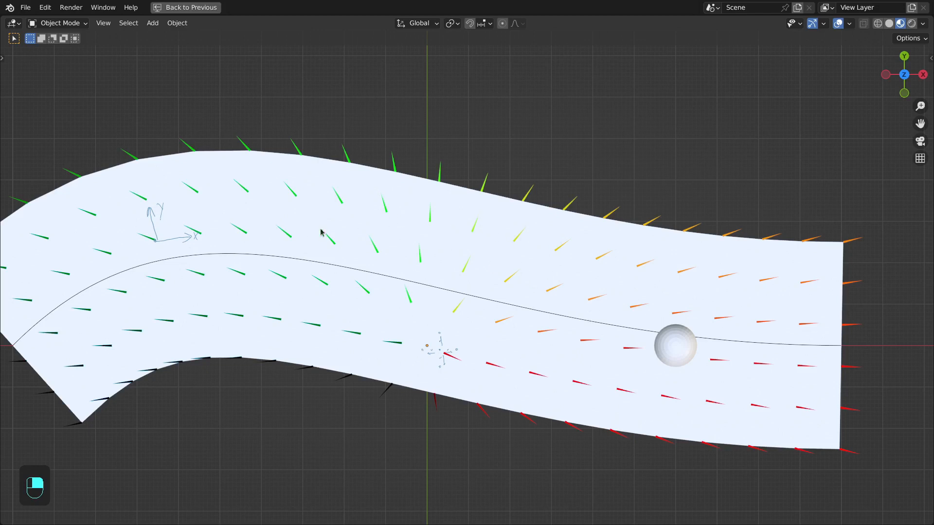
{"action": "key", "text": "ctrl+space"}
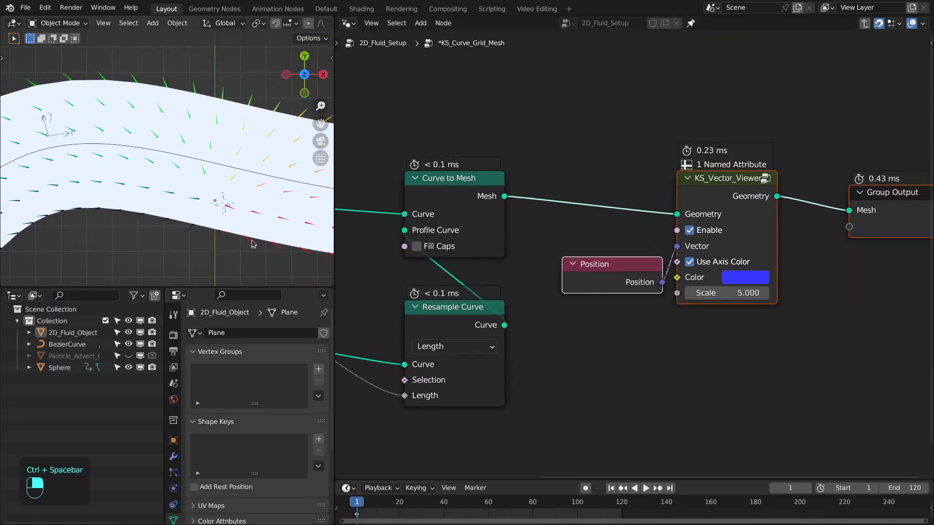
{"action": "middle_click_drag", "start_coordinate": [254, 244], "coordinate": [228, 176]}
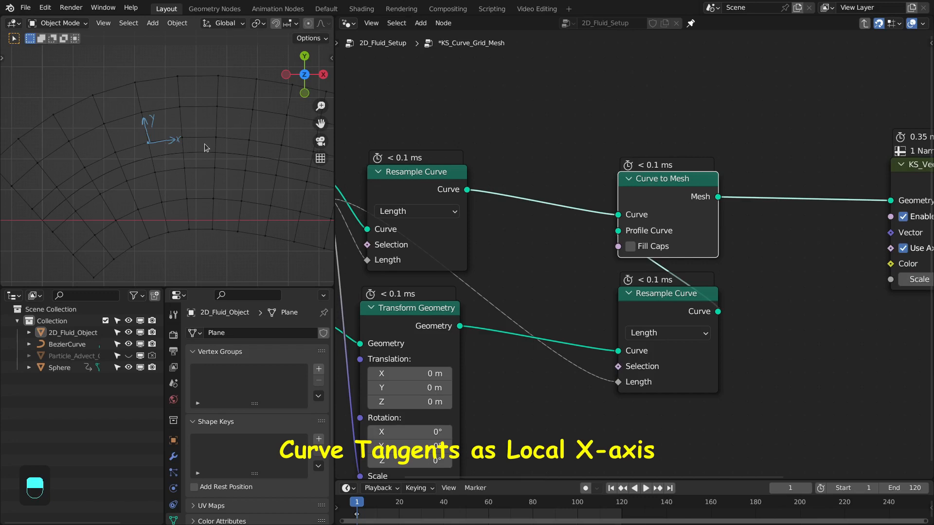
Step: Insert a Store Named Attribute node between the upper Resample Curve and Curve to Mesh, and open its data type choices
{"action": "key", "text": "shift+a"}
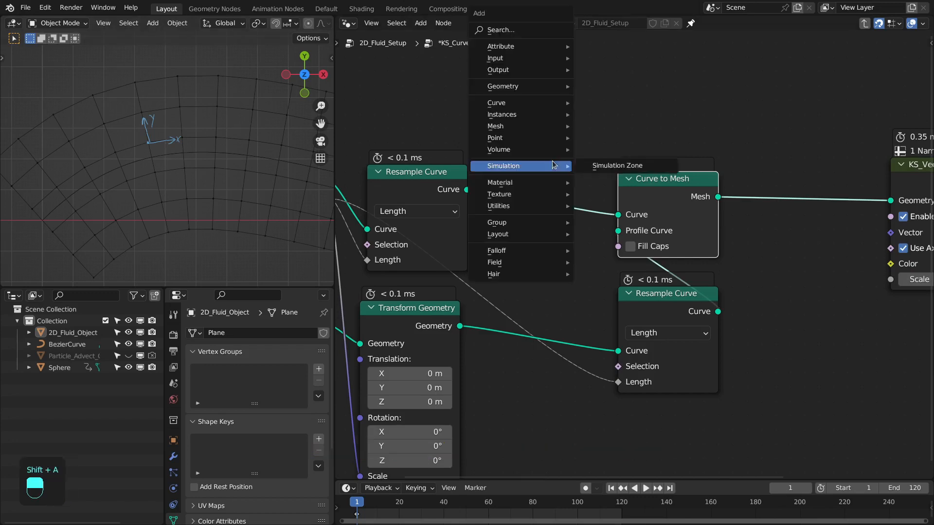
{"action": "mouse_move", "coordinate": [525, 46]}
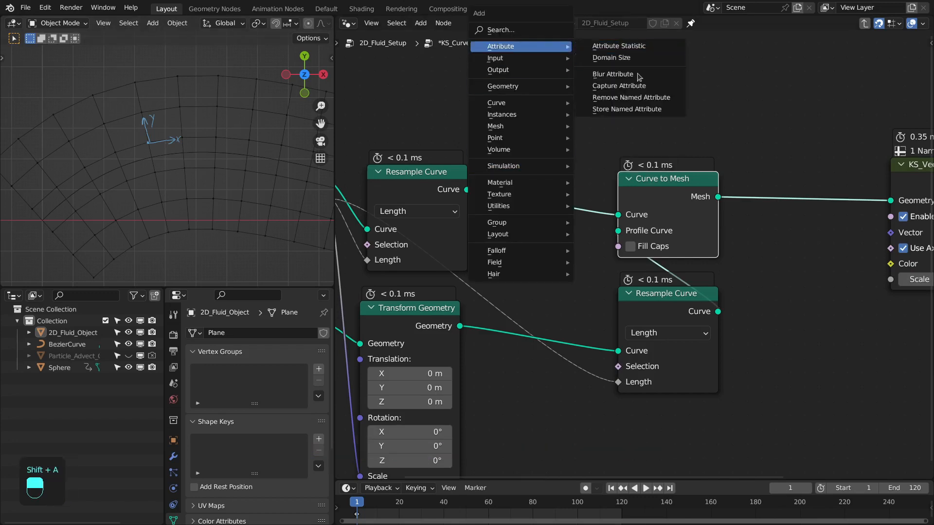
{"action": "left_click", "coordinate": [638, 107]}
{"action": "left_click", "coordinate": [489, 159]}
{"action": "middle_click_drag", "start_coordinate": [720, 208], "coordinate": [689, 180]}
{"action": "left_click", "coordinate": [564, 169]}
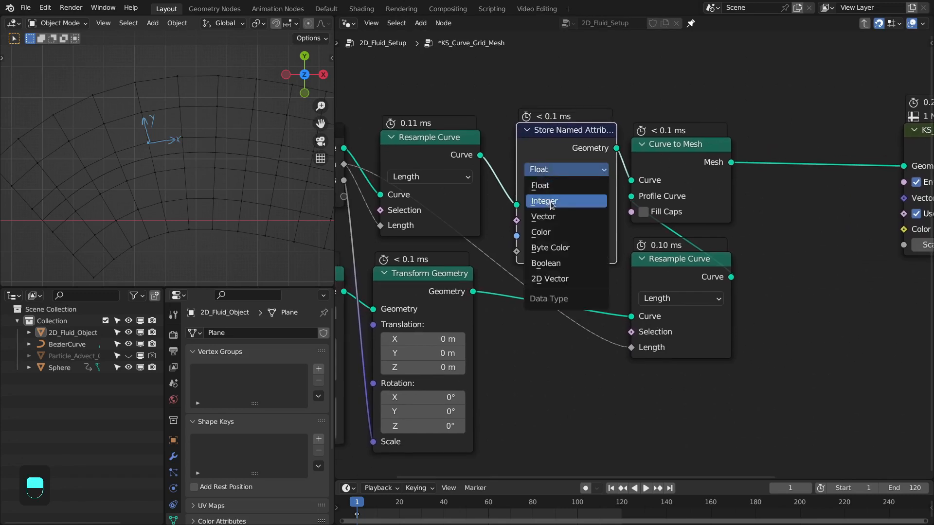
Step: Set the Store Named Attribute node's data type to Vector and name the attribute ctangent
{"action": "left_click", "coordinate": [552, 215]}
{"action": "left_click", "coordinate": [568, 237]}
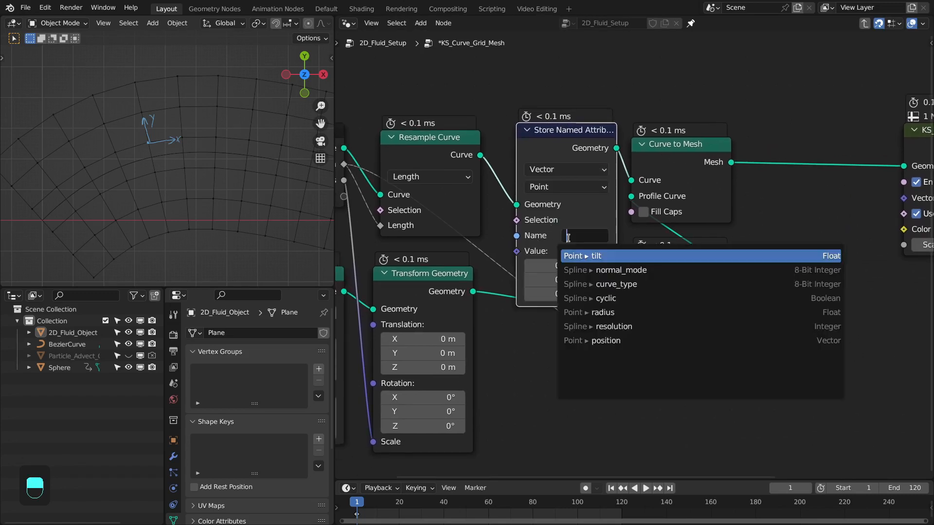
{"action": "type", "text": "ctangent"}
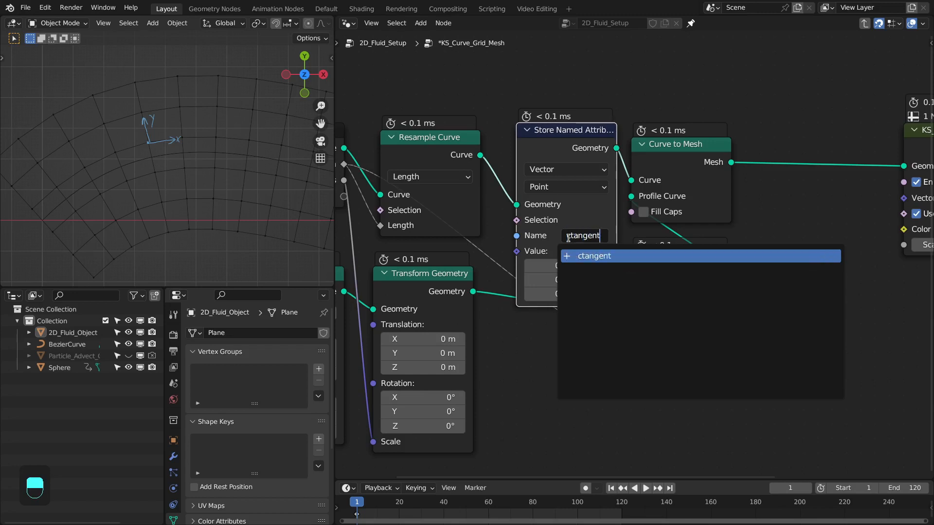
{"action": "key", "text": "Return"}
Step: Add a Curve Tangent node connected to the Value input of the ctangent Store Named Attribute node
{"action": "left_click_drag", "start_coordinate": [515, 251], "coordinate": [539, 360]}
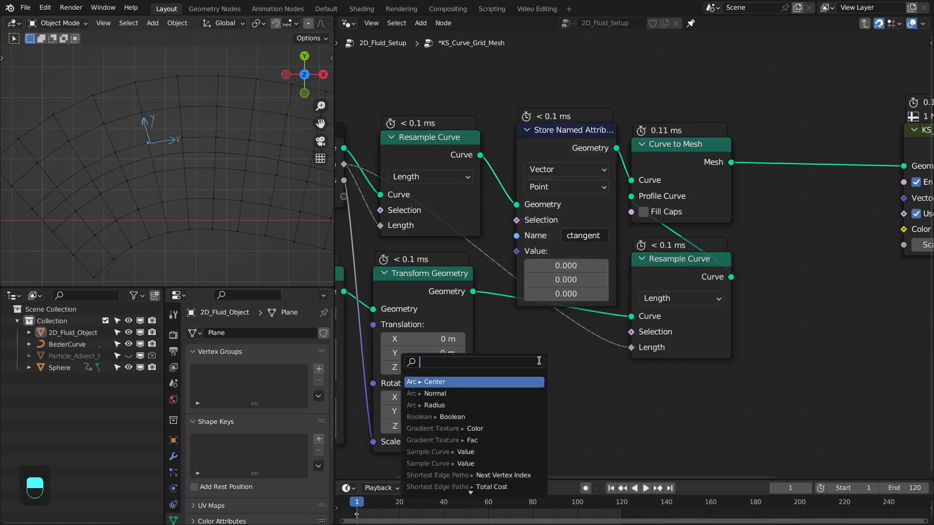
{"action": "type", "text": "curv eta"}
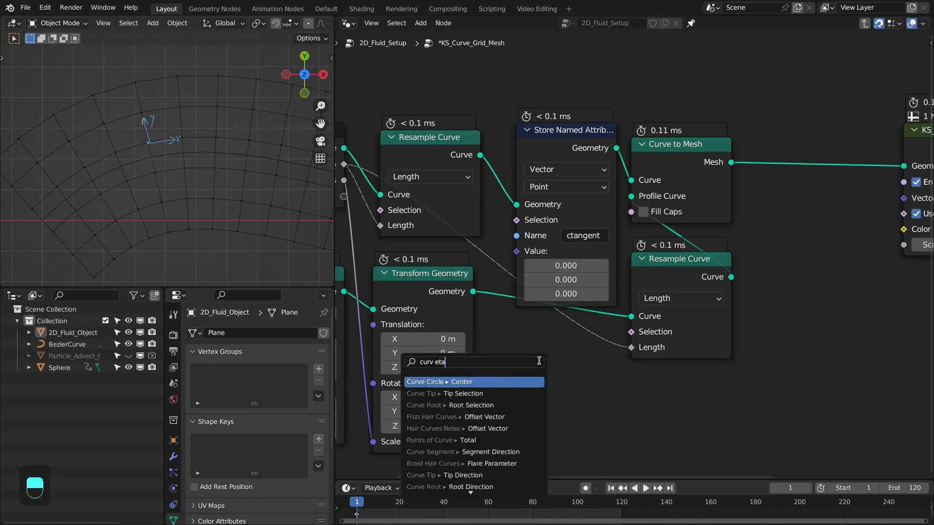
{"action": "key", "text": "BackSpace"}
{"action": "key", "text": "BackSpace"}
{"action": "key", "text": "BackSpace"}
{"action": "key", "text": "BackSpace"}
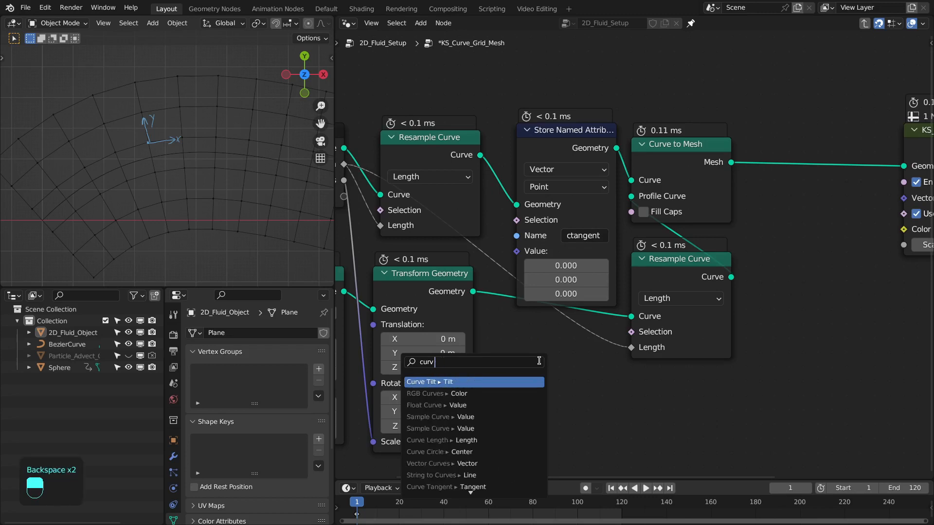
{"action": "type", "text": "tange"}
{"action": "key", "text": "Return"}
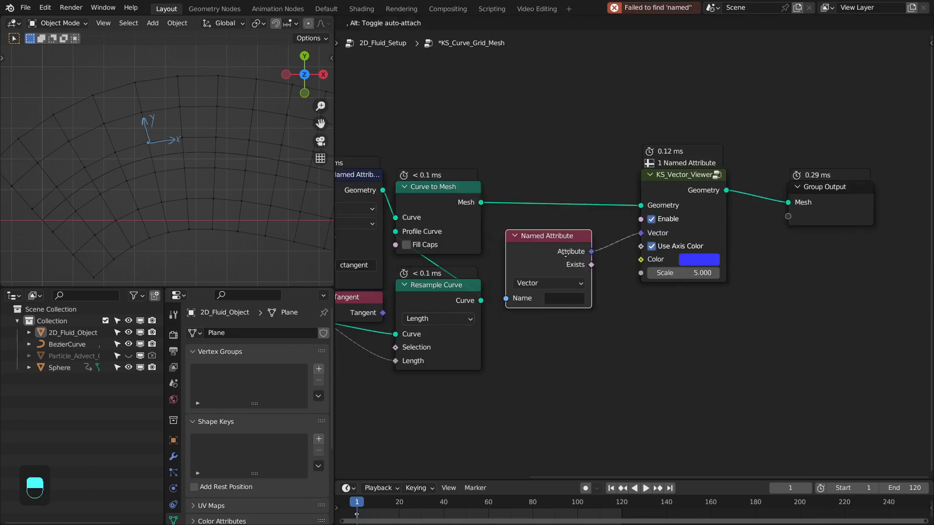
Step: Set the Named Attribute node feeding the KS_Vector_Viewer to read ctangent
{"action": "left_click", "coordinate": [575, 294]}
{"action": "left_click", "coordinate": [571, 303]}
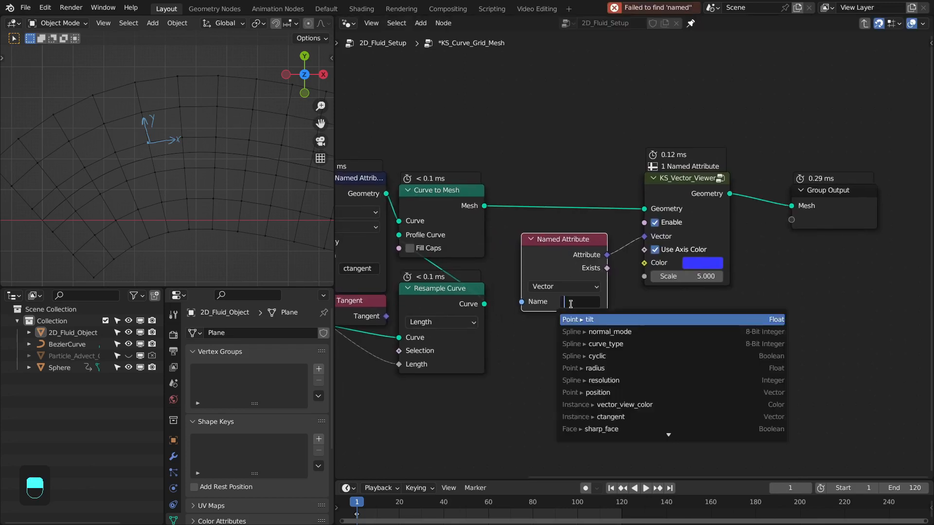
{"action": "type", "text": "ctan"}
{"action": "key", "text": "Return"}
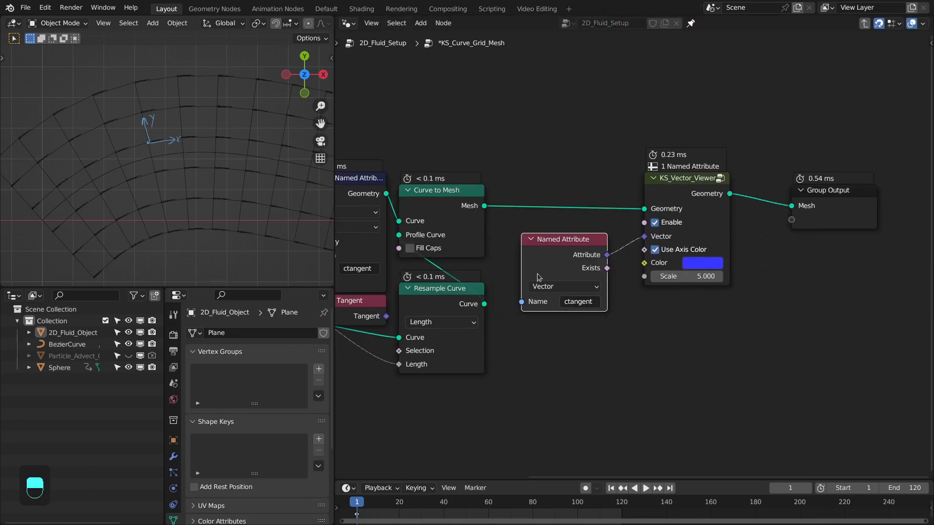
Step: Inspect the tangent arrows along the curved grid in a coloured, maximized viewport, then return to the wireframe layout
{"action": "key", "text": "z"}
{"action": "left_click", "coordinate": [84, 122]}
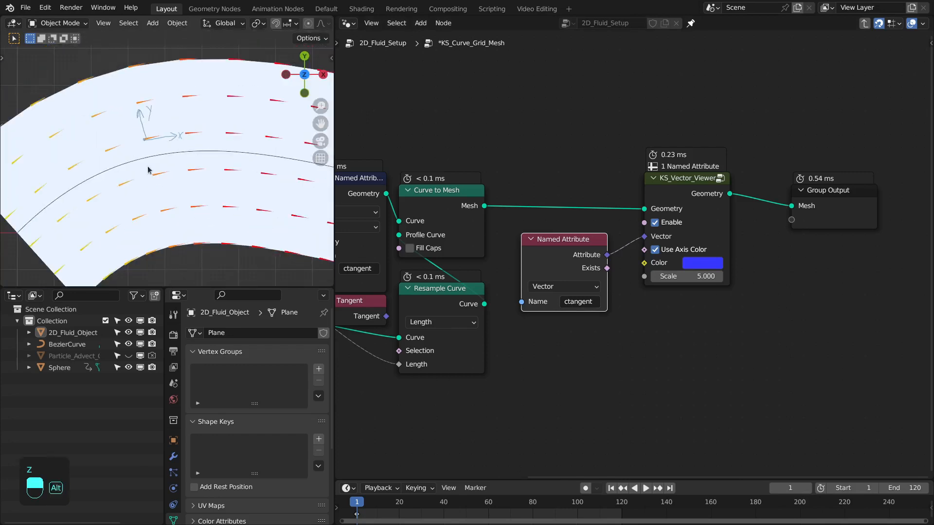
{"action": "key", "text": "alt+a"}
{"action": "key", "text": "ctrl+space"}
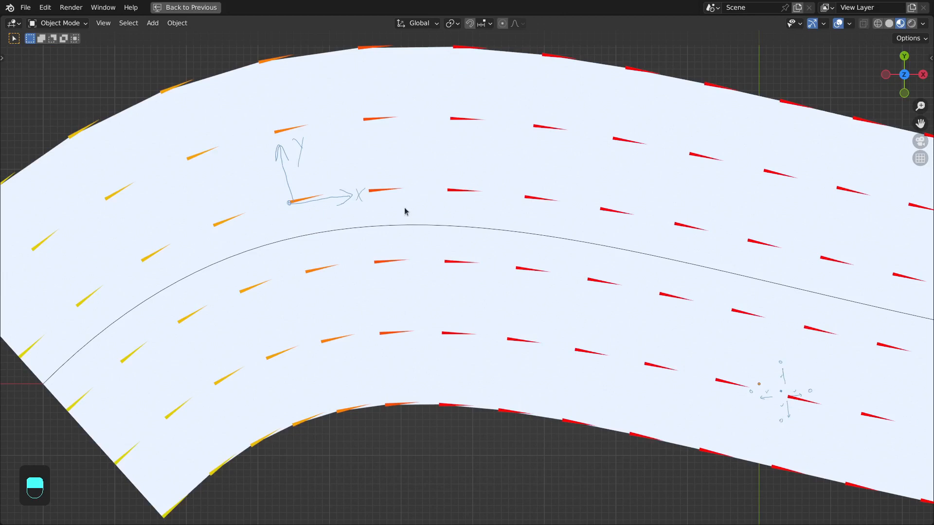
{"action": "key", "text": "ctrl+space"}
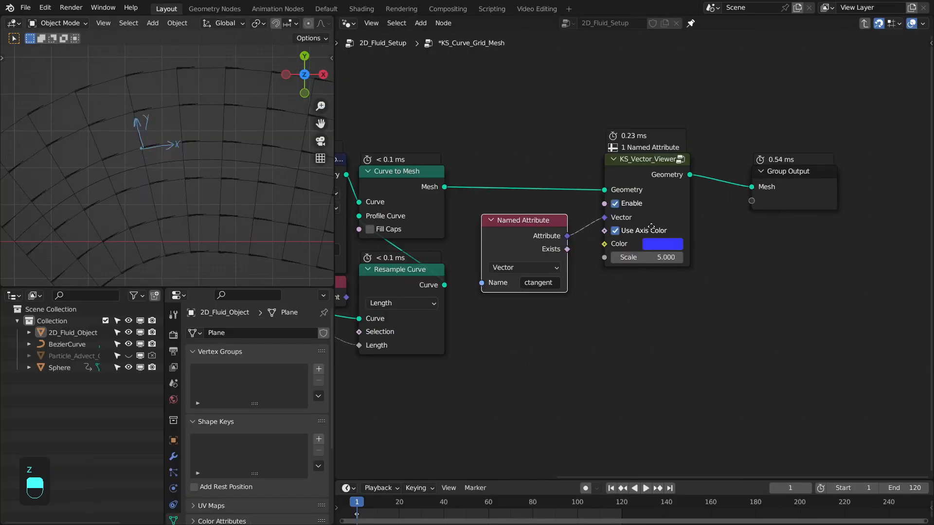
Step: Move the KS_Vector_Viewer and Group Output farther right and insert a duplicate of the Store Named Attribute node between Curve to Mesh and the viewer
{"action": "left_click_drag", "start_coordinate": [590, 305], "coordinate": [798, 201]}
{"action": "left_click_drag", "start_coordinate": [798, 201], "coordinate": [931, 200]}
{"action": "scroll", "coordinate": [724, 244], "scroll_direction": "down", "scroll_amount": 4}
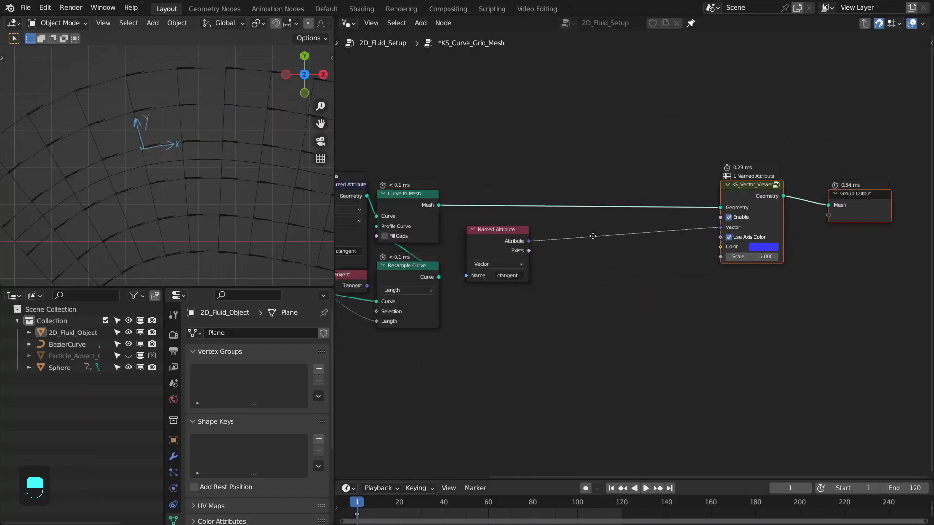
{"action": "middle_click_drag", "start_coordinate": [392, 234], "coordinate": [552, 248]}
{"action": "left_click", "coordinate": [488, 209]}
{"action": "key", "text": "shift+d"}
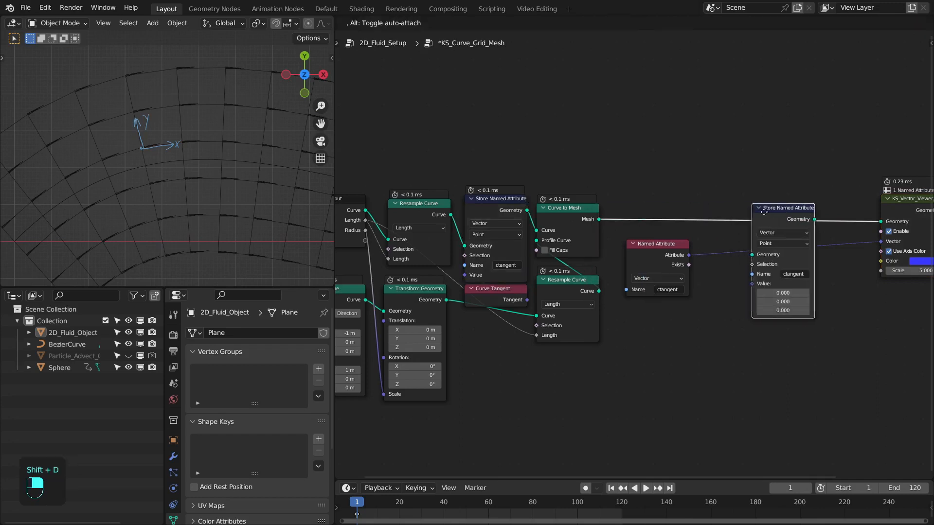
{"action": "left_click", "coordinate": [735, 220]}
{"action": "middle_click_drag", "start_coordinate": [733, 219], "coordinate": [604, 221]}
{"action": "scroll", "coordinate": [608, 227], "scroll_direction": "up", "scroll_amount": 3}
Step: Feed the ctangent attribute into the duplicated store node's Value, name it local_x, and place the Named Attribute node beneath it
{"action": "left_click_drag", "start_coordinate": [538, 258], "coordinate": [562, 278]}
{"action": "left_click", "coordinate": [609, 265]}
{"action": "type", "text": "loc"}
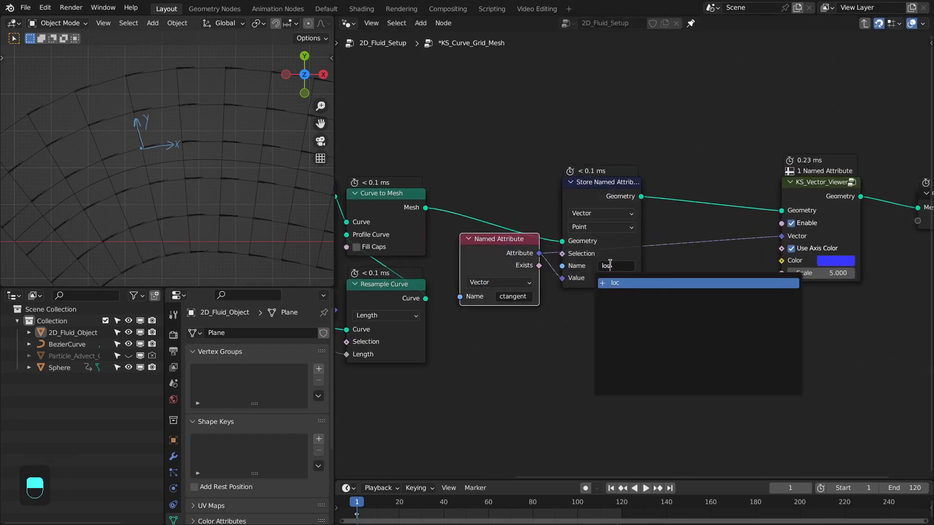
{"action": "type", "text": "al_x"}
{"action": "key", "text": "Return"}
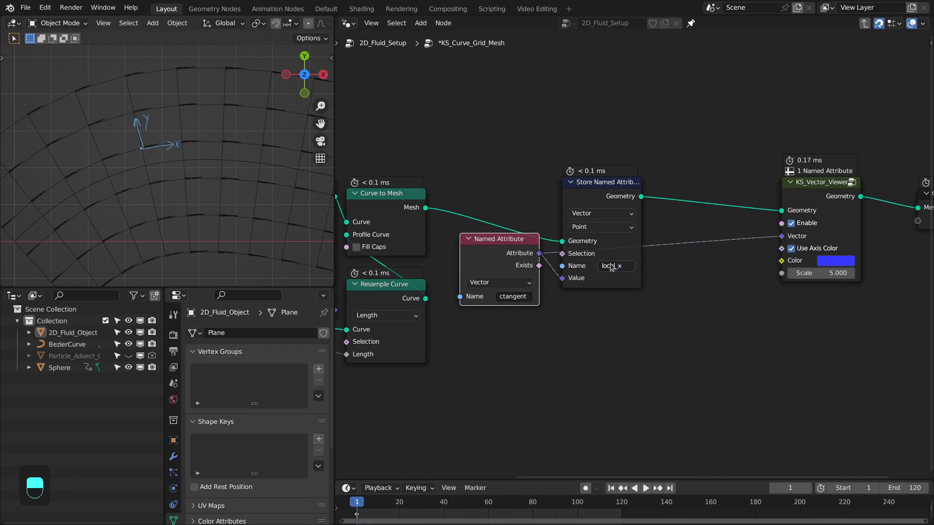
{"action": "middle_click_drag", "start_coordinate": [612, 265], "coordinate": [590, 254]}
{"action": "left_click_drag", "start_coordinate": [466, 233], "coordinate": [566, 300]}
Step: Add a Normal node beside the ctangent Named Attribute node and preview the grid normals through the KS_Vector_Viewer from an angled view
{"action": "middle_click_drag", "start_coordinate": [82, 179], "coordinate": [154, 183], "text": "shift"}
{"action": "scroll", "coordinate": [179, 168], "scroll_direction": "up", "scroll_amount": 1}
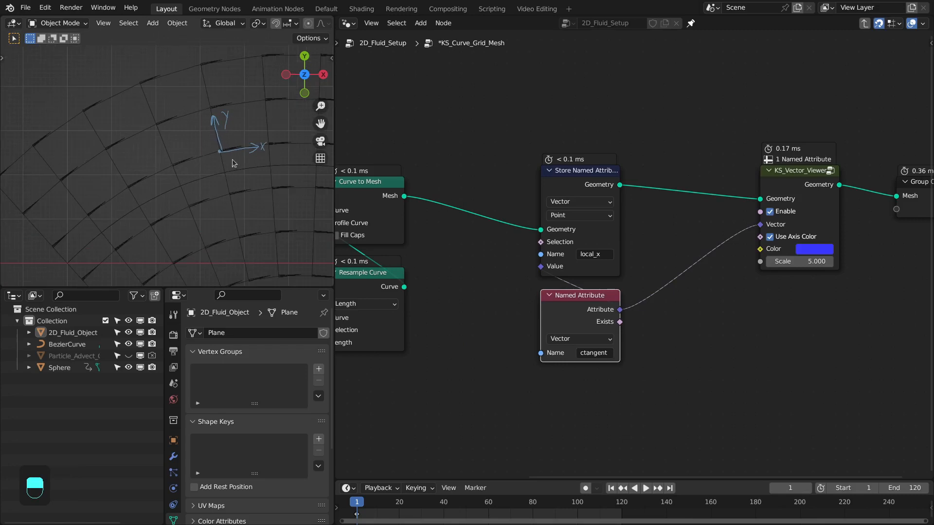
{"action": "middle_click_drag", "start_coordinate": [242, 207], "coordinate": [238, 241]}
{"action": "left_click", "coordinate": [191, 217]}
{"action": "scroll", "coordinate": [205, 206], "scroll_direction": "up", "scroll_amount": 2}
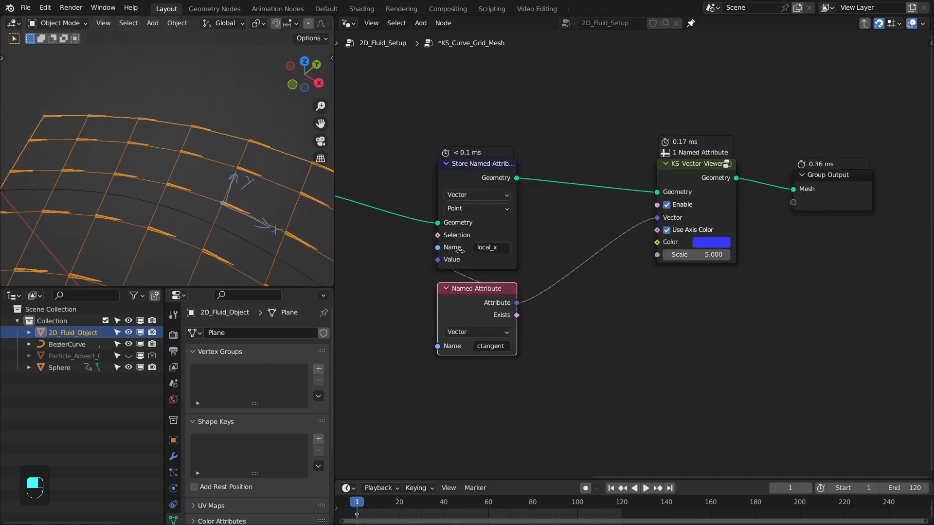
{"action": "middle_click_drag", "start_coordinate": [673, 268], "coordinate": [593, 250]}
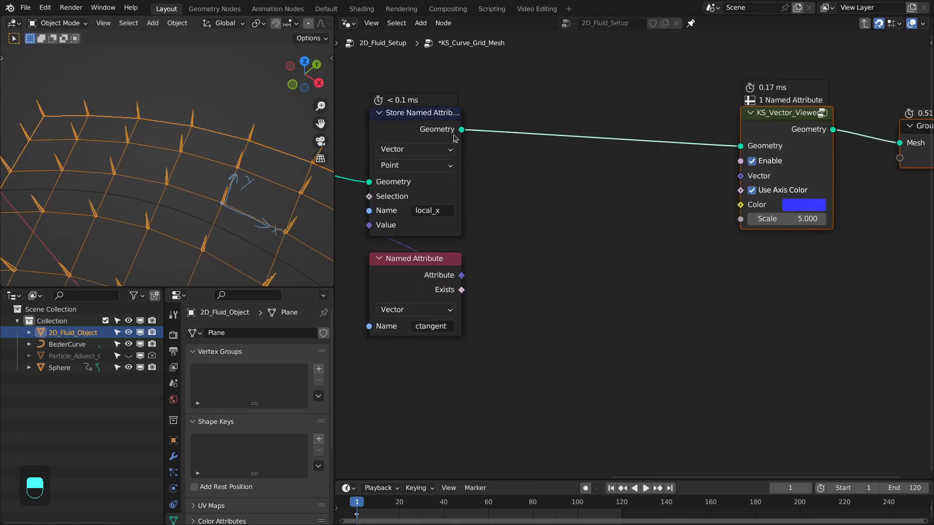
{"action": "key", "text": "shift+a"}
{"action": "left_click", "coordinate": [543, 238]}
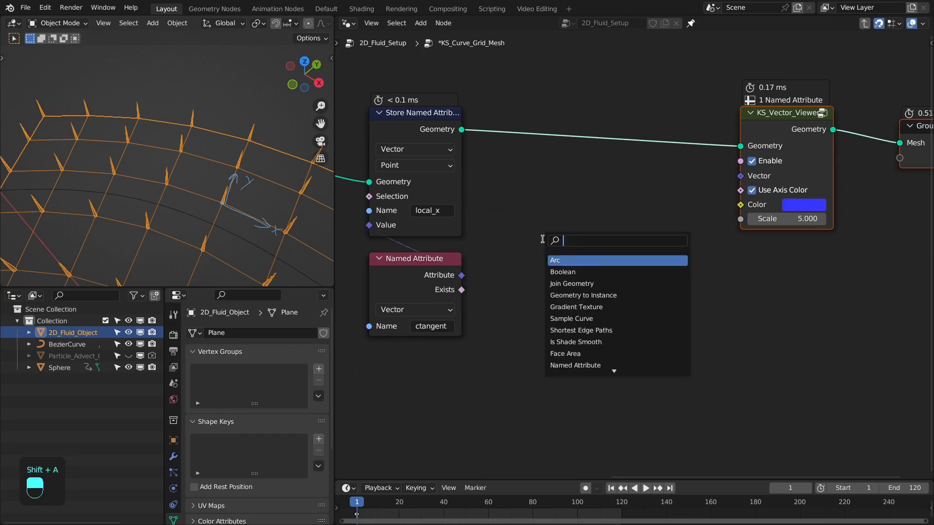
{"action": "type", "text": "norm"}
{"action": "key", "text": "Return"}
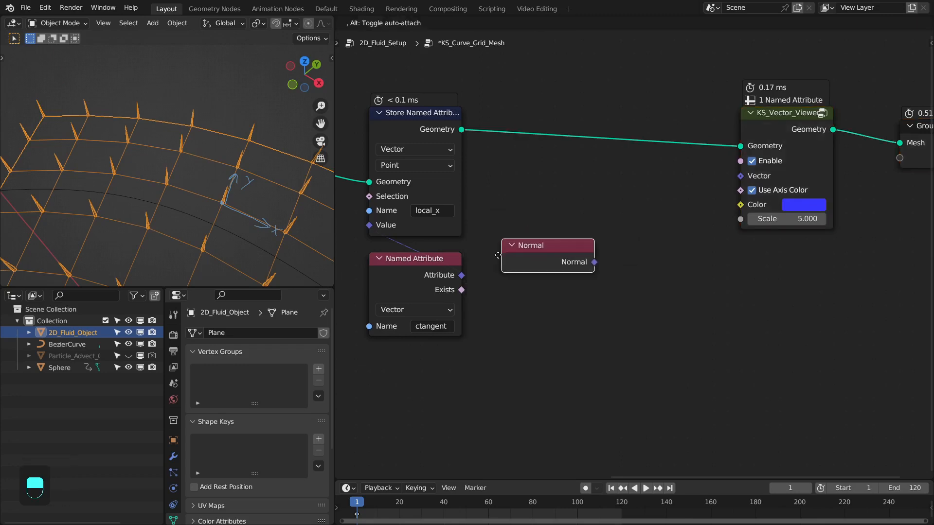
{"action": "left_click", "coordinate": [485, 268]}
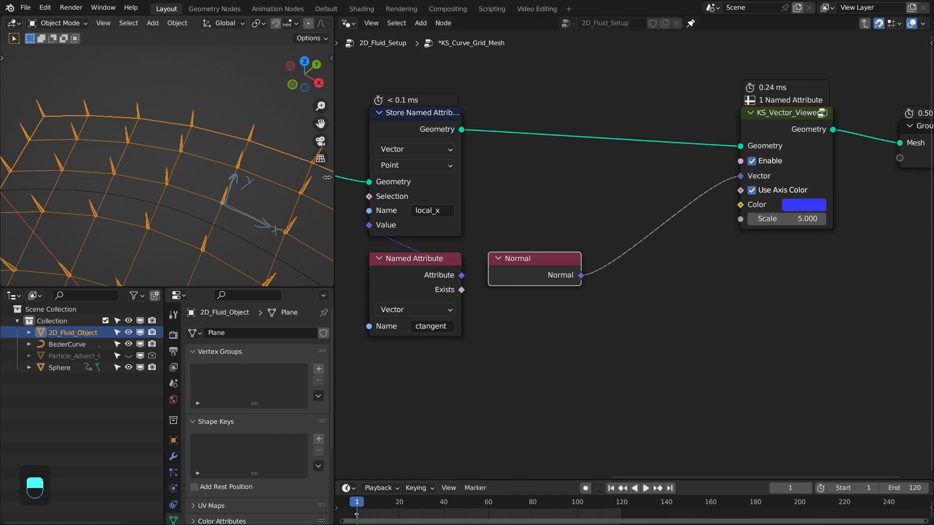
{"action": "middle_click_drag", "start_coordinate": [327, 177], "coordinate": [169, 201]}
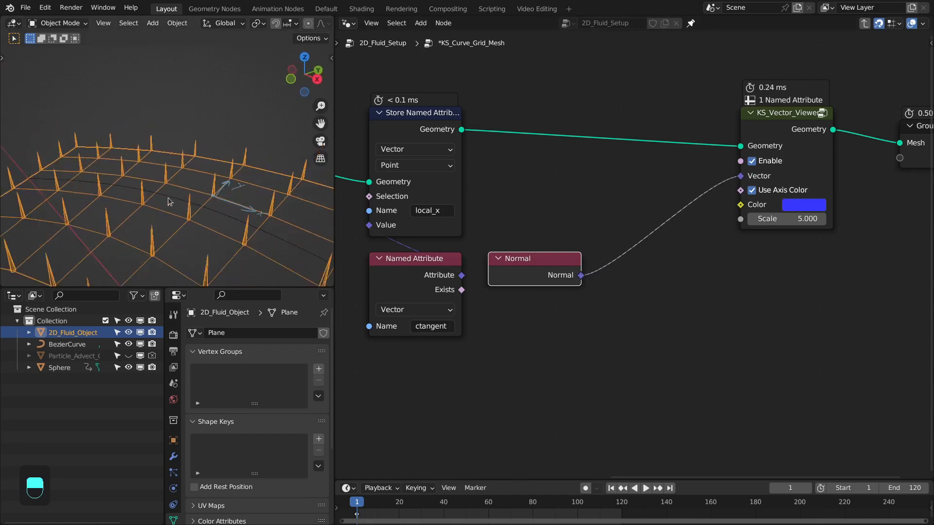
Step: Add a Cross Product node that combines the Normal output with a Named Attribute node reading local_x
{"action": "left_click_drag", "start_coordinate": [581, 276], "coordinate": [623, 318]}
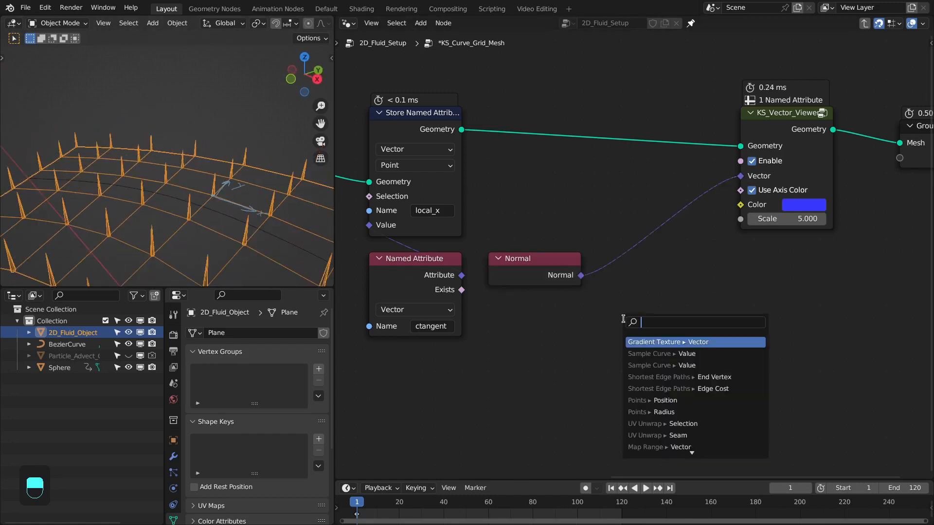
{"action": "type", "text": "cross"}
{"action": "key", "text": "Return"}
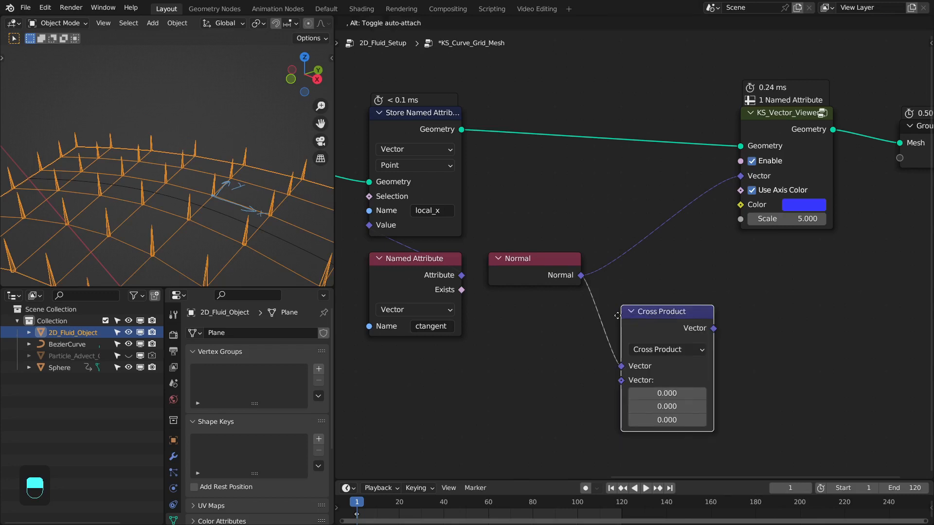
{"action": "left_click", "coordinate": [591, 262]}
{"action": "left_click_drag", "start_coordinate": [594, 328], "coordinate": [552, 332]}
{"action": "type", "text": "local"}
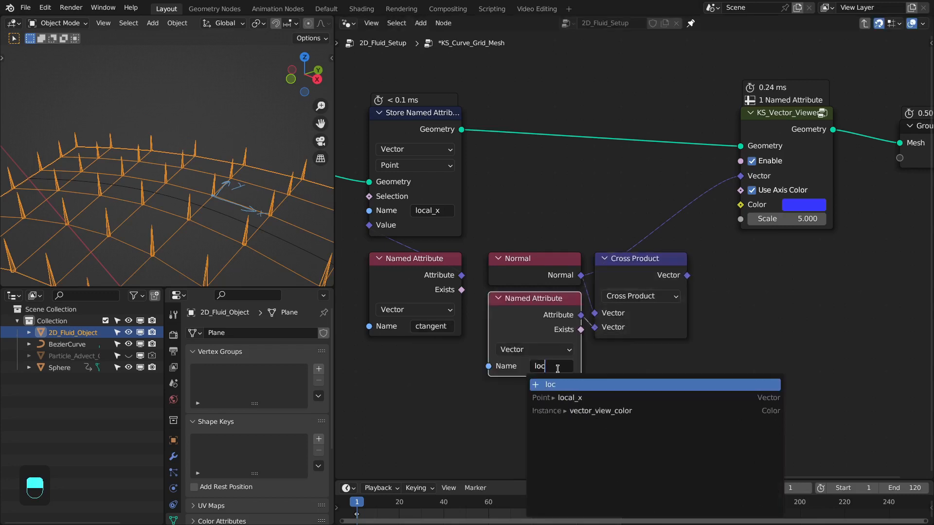
{"action": "key", "text": "Return"}
Step: Make room before the viewer, add a Normalize node after the Cross Product, and connect its result to the KS_Vector_Viewer's Vector input
{"action": "scroll", "coordinate": [591, 297], "scroll_direction": "down", "scroll_amount": 2}
{"action": "middle_click_drag", "start_coordinate": [591, 296], "coordinate": [513, 290]}
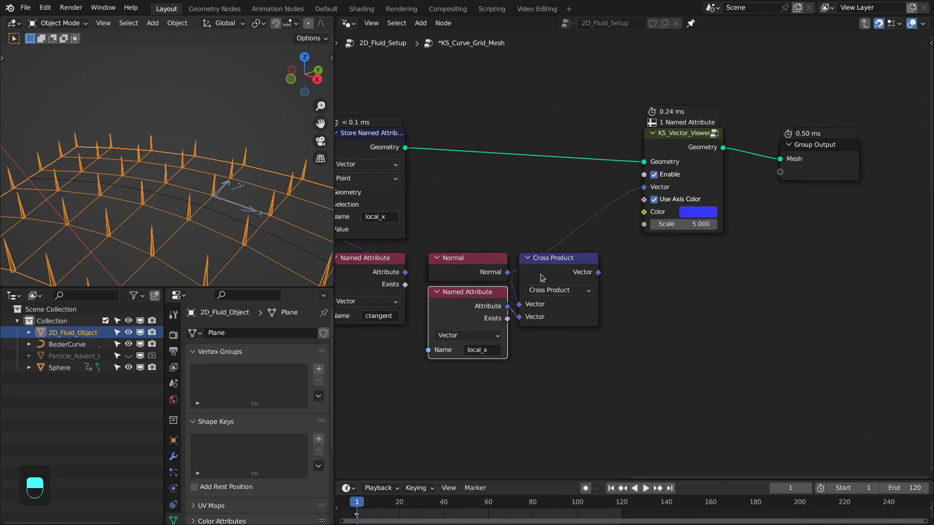
{"action": "left_click_drag", "start_coordinate": [682, 281], "coordinate": [825, 158]}
{"action": "key", "text": "g"}
{"action": "left_click", "coordinate": [914, 156]}
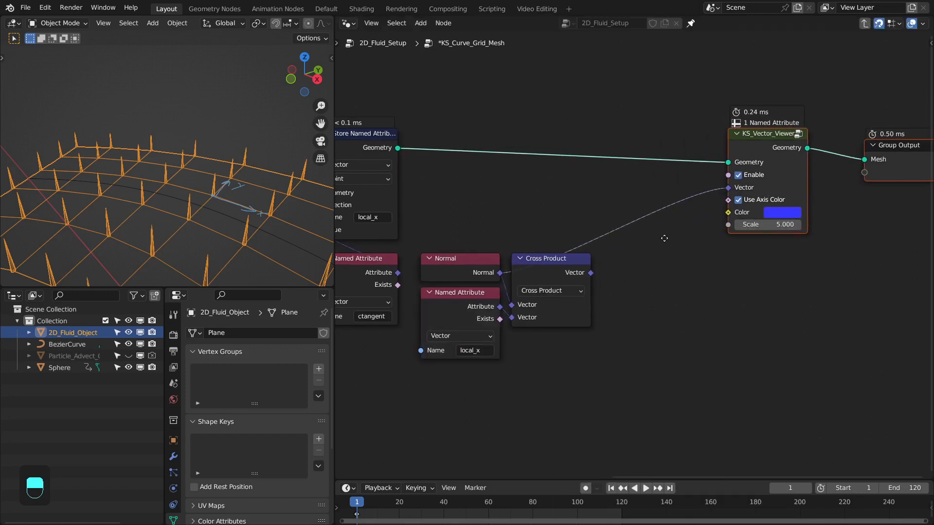
{"action": "left_click_drag", "start_coordinate": [590, 273], "coordinate": [635, 266]}
{"action": "type", "text": "normal"}
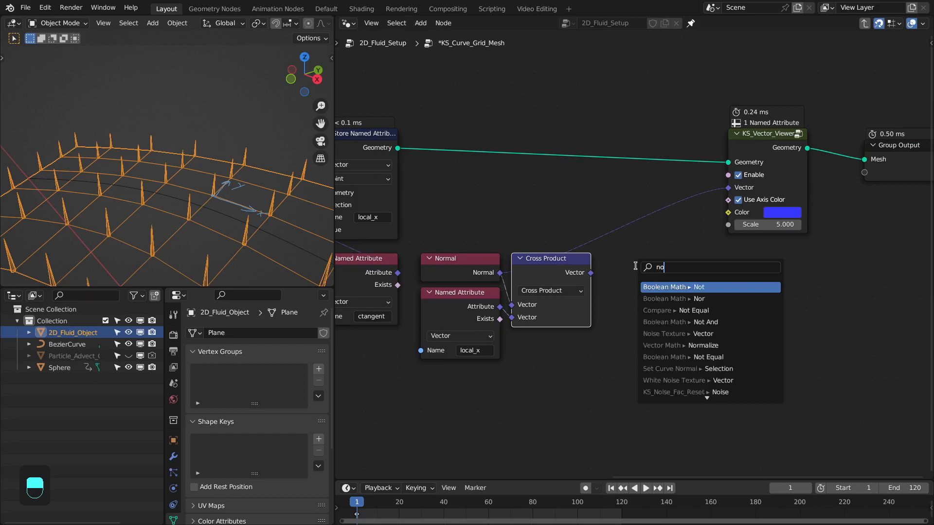
{"action": "key", "text": "Return"}
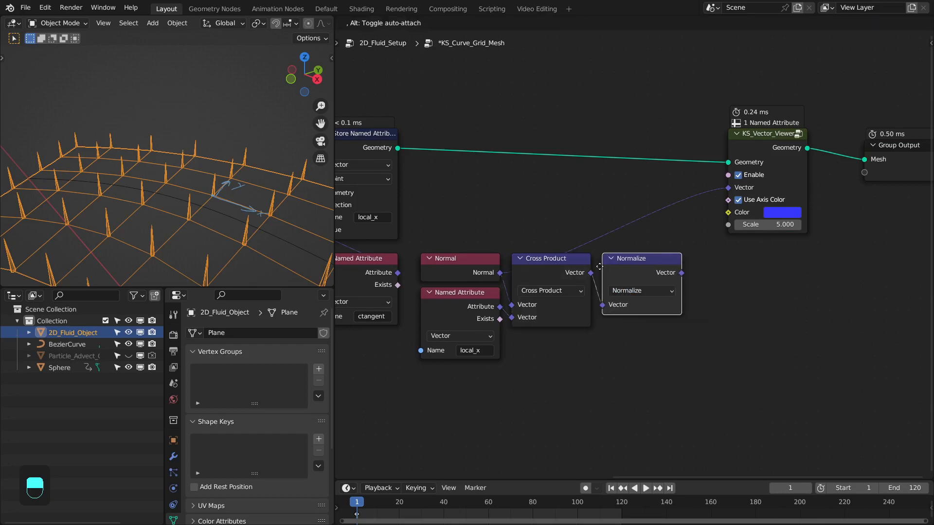
{"action": "left_click", "coordinate": [599, 267]}
{"action": "left_click_drag", "start_coordinate": [681, 273], "coordinate": [728, 188]}
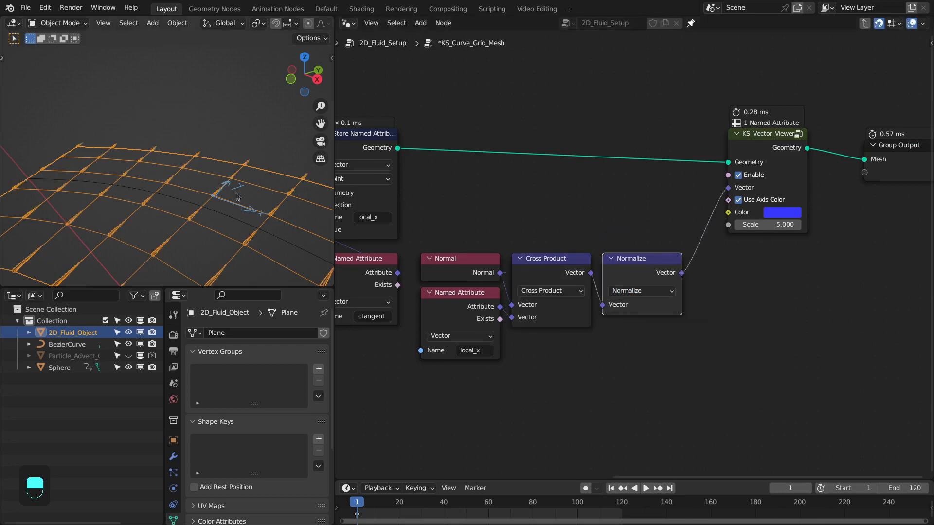
Step: Inspect the normalized cross-product arrows on the grid from the top view with coloured shading and nothing selected
{"action": "middle_click_drag", "start_coordinate": [229, 209], "coordinate": [191, 223]}
{"action": "key", "text": "KP_7"}
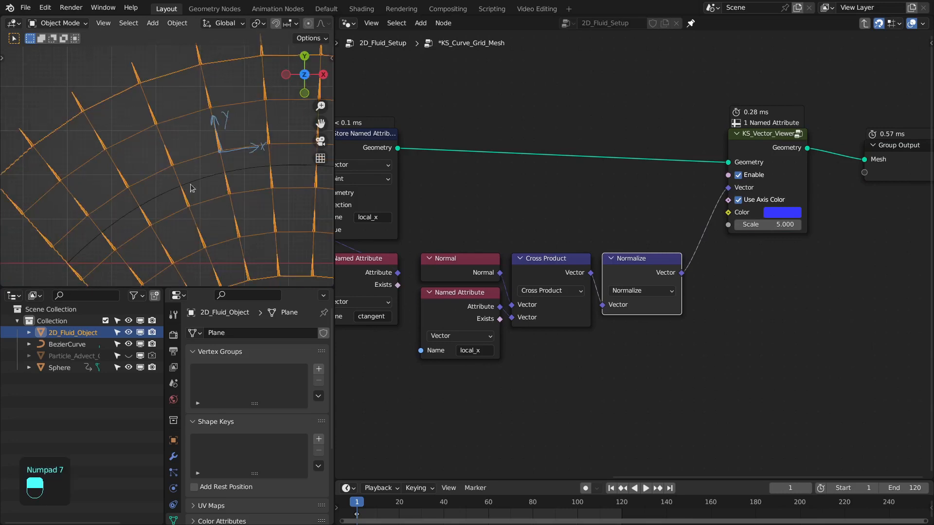
{"action": "key", "text": "z"}
{"action": "left_click", "coordinate": [253, 141]}
{"action": "key", "text": "alt+a"}
{"action": "middle_click_drag", "start_coordinate": [245, 149], "coordinate": [174, 170], "text": "shift"}
{"action": "scroll", "coordinate": [187, 194], "scroll_direction": "up", "scroll_amount": 1}
{"action": "scroll", "coordinate": [190, 211], "scroll_direction": "down", "scroll_amount": 2}
{"action": "mouse_move", "coordinate": [214, 206]}
{"action": "middle_mouse_down", "text": "shift"}
{"action": "mouse_move", "coordinate": [136, 219]}
{"action": "mouse_move", "coordinate": [210, 223]}
{"action": "middle_mouse_up", "text": "shift"}
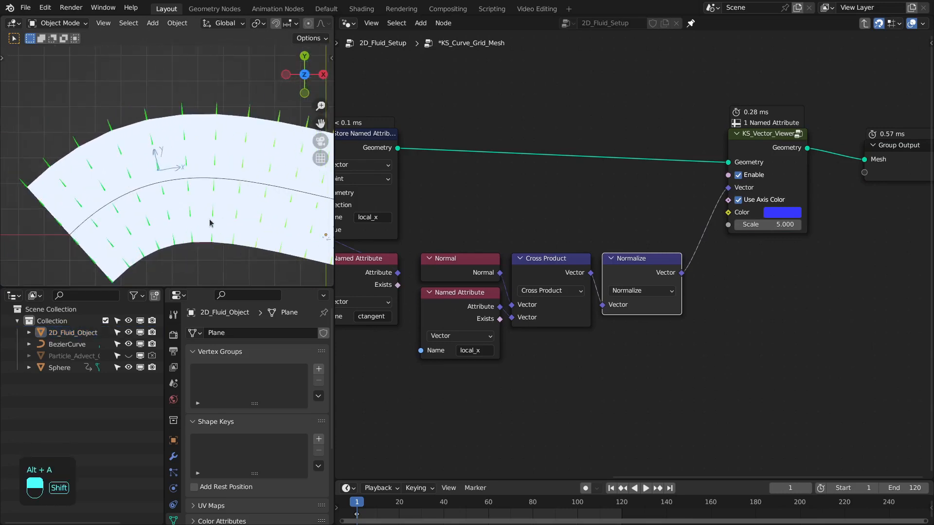
{"action": "scroll", "coordinate": [192, 177], "scroll_direction": "up", "scroll_amount": 2}
Step: Move the Normal, local_x Named Attribute, Cross Product and Normalize nodes below the ctangent Named Attribute node
{"action": "middle_click_drag", "start_coordinate": [605, 238], "coordinate": [594, 275]}
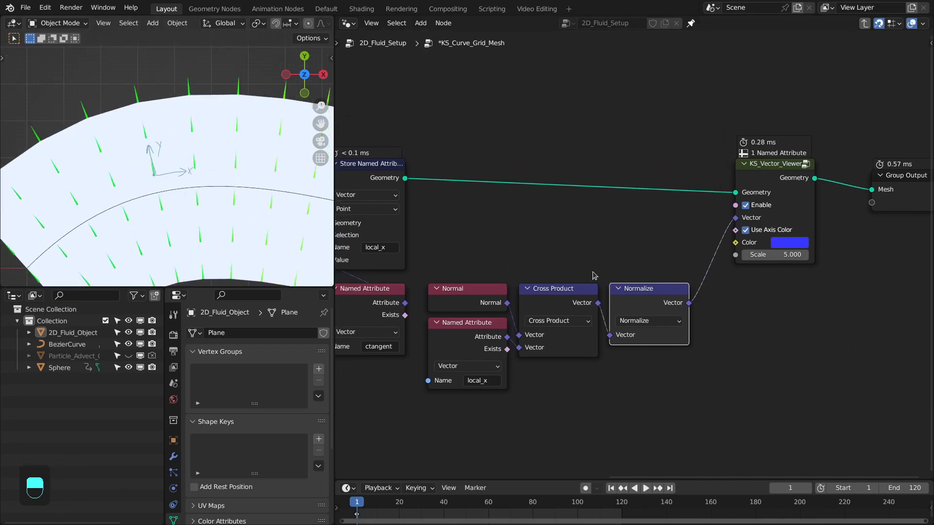
{"action": "middle_click_drag", "start_coordinate": [471, 435], "coordinate": [528, 389]}
{"action": "scroll", "coordinate": [530, 379], "scroll_direction": "down", "scroll_amount": 1}
{"action": "key", "text": "ctrl+z"}
{"action": "key", "text": "ctrl+z"}
{"action": "left_click_drag", "start_coordinate": [520, 377], "coordinate": [715, 254]}
{"action": "left_click_drag", "start_coordinate": [712, 254], "coordinate": [617, 338]}
{"action": "left_click", "coordinate": [485, 223]}
Step: Duplicate the local_x Store Named Attribute node and insert the copy between the original and the KS_Vector_Viewer
{"action": "left_click", "coordinate": [412, 152]}
{"action": "key", "text": "shift+d"}
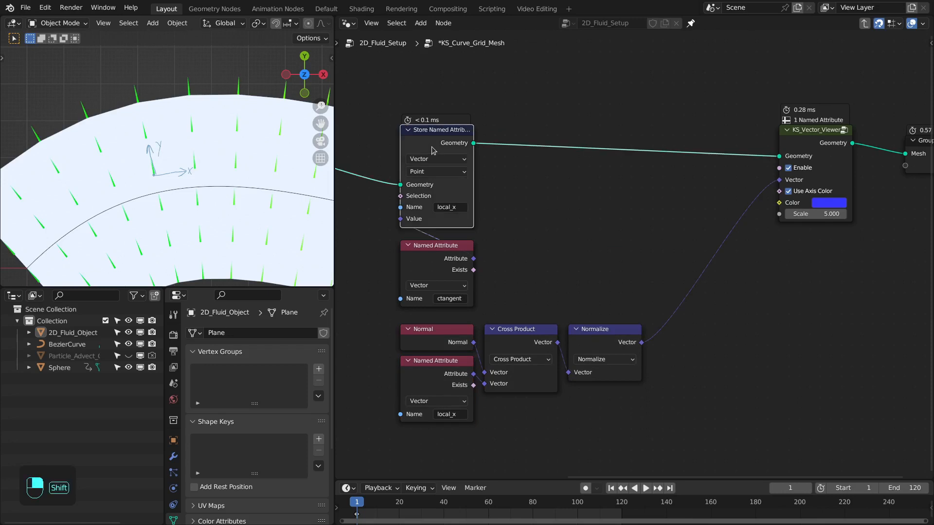
{"action": "left_click", "coordinate": [595, 144]}
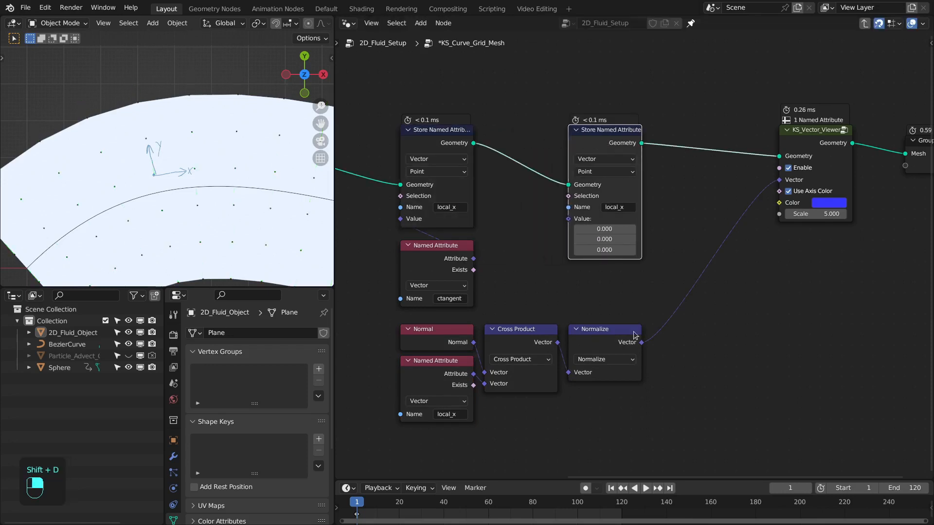
Step: Connect the Normalize result to the Value of the duplicated Store Named Attribute node and name its attribute local_y
{"action": "left_click_drag", "start_coordinate": [640, 342], "coordinate": [568, 220]}
{"action": "left_click", "coordinate": [628, 207]}
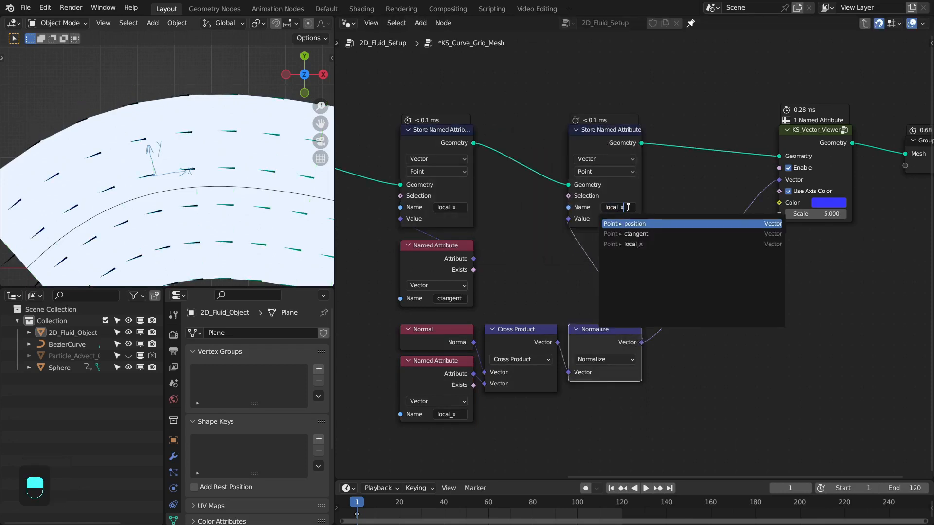
{"action": "key", "text": "BackSpace"}
{"action": "type", "text": "y"}
{"action": "key", "text": "Return"}
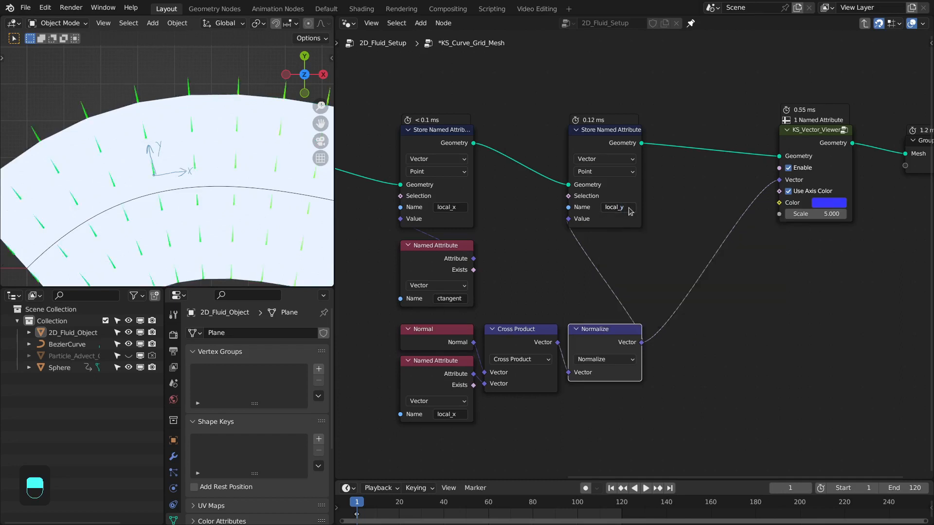
Step: Duplicate the local_y Store Named Attribute node, insert the copy before the KS_Vector_Viewer, and connect the Normal node to its Value
{"action": "left_click_drag", "start_coordinate": [606, 134], "coordinate": [605, 133]}
{"action": "key", "text": "shift+d"}
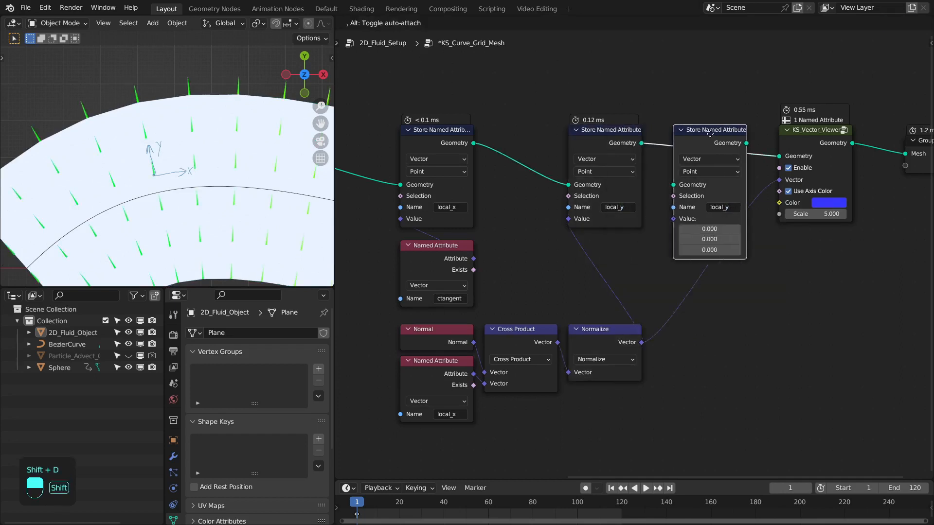
{"action": "left_click", "coordinate": [725, 197]}
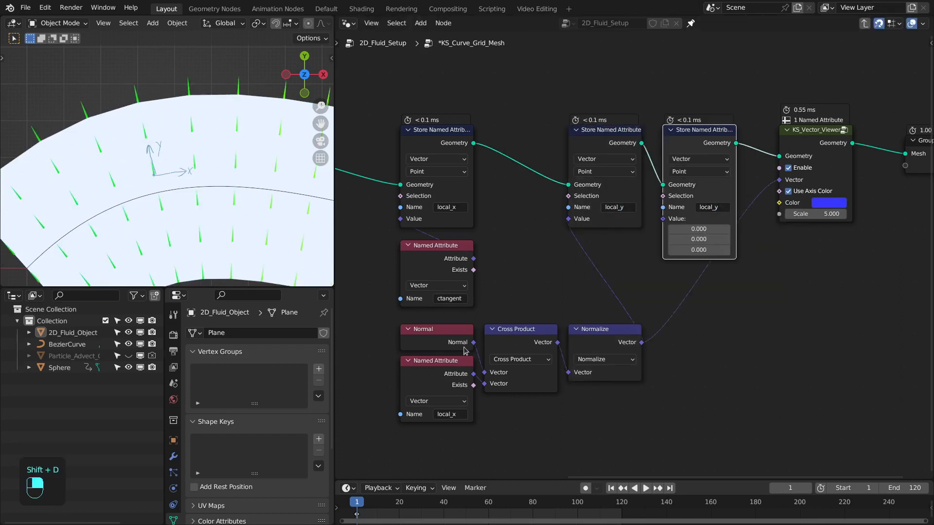
{"action": "left_click_drag", "start_coordinate": [472, 344], "coordinate": [662, 219]}
Step: Rename the attribute of the Store Named Attribute node fed by the Normal node to local_z
{"action": "left_click", "coordinate": [714, 207]}
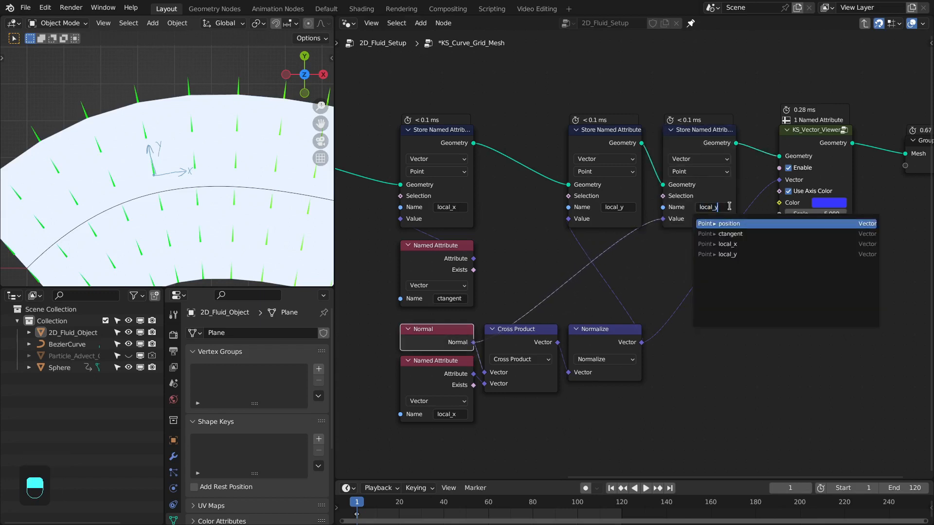
{"action": "key", "text": "BackSpace"}
{"action": "type", "text": "x"}
{"action": "key", "text": "Return"}
{"action": "left_click", "coordinate": [729, 206]}
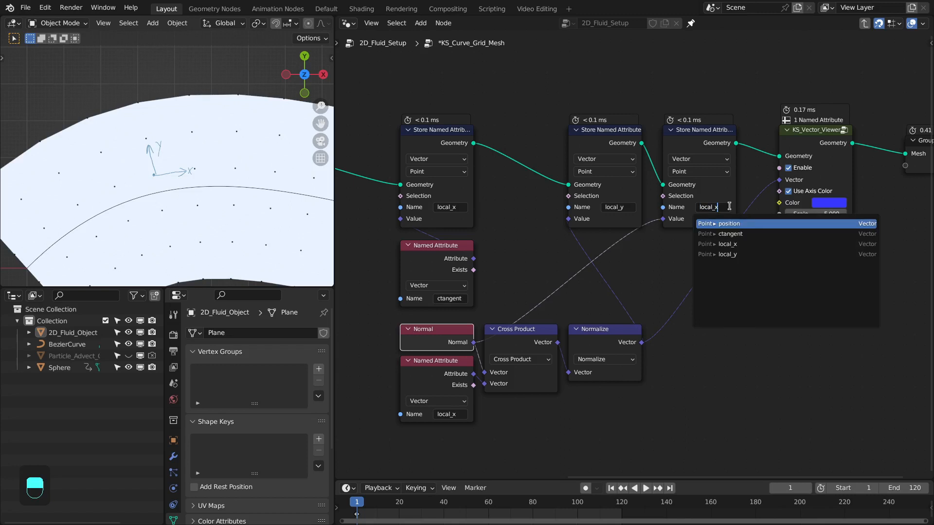
{"action": "key", "text": "BackSpace"}
{"action": "type", "text": "z"}
{"action": "key", "text": "Return"}
Step: Remove the KS_Vector_Viewer node while keeping the geometry connected to the Group Output
{"action": "scroll", "coordinate": [736, 263], "scroll_direction": "down", "scroll_amount": 1}
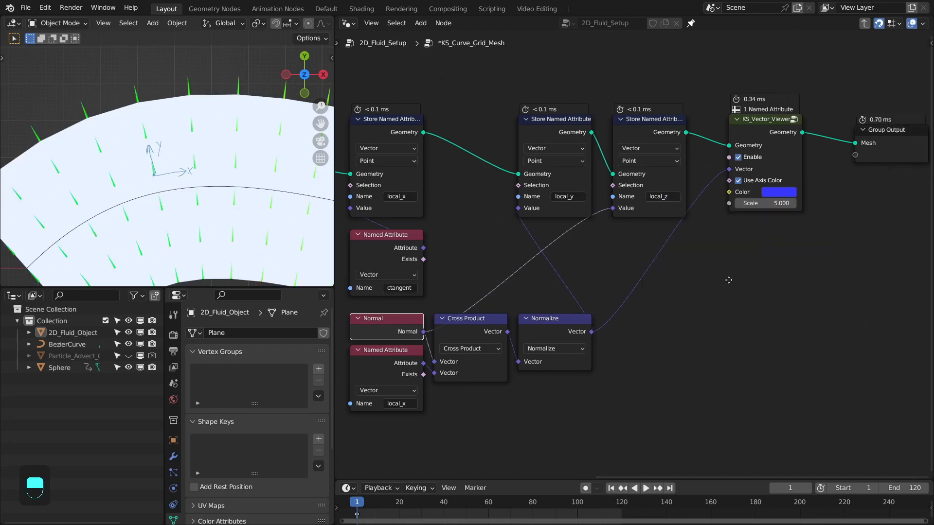
{"action": "left_click_drag", "start_coordinate": [734, 261], "coordinate": [823, 140]}
{"action": "key", "text": "ctrl+x"}
Step: Enclose the three local-axis Store Named Attribute nodes and their input nodes in one frame and shift it towards Curve to Mesh
{"action": "middle_click_drag", "start_coordinate": [622, 242], "coordinate": [767, 231]}
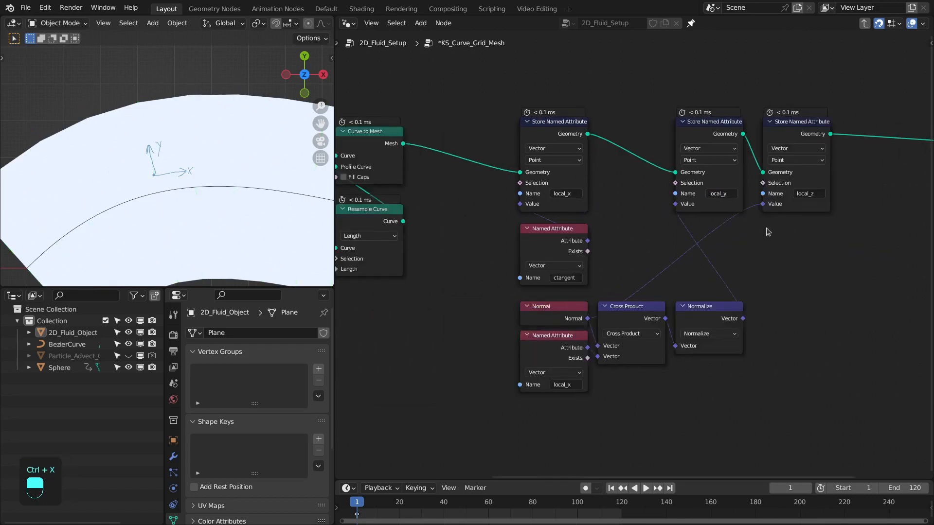
{"action": "scroll", "coordinate": [685, 287], "scroll_direction": "down", "scroll_amount": 1}
{"action": "left_click_drag", "start_coordinate": [522, 422], "coordinate": [793, 162]}
{"action": "middle_click_drag", "start_coordinate": [742, 167], "coordinate": [661, 195]}
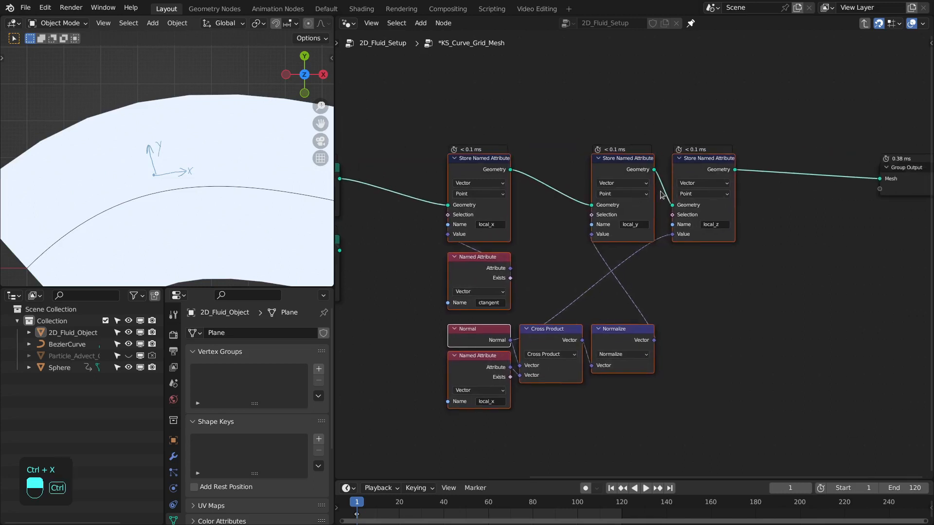
{"action": "key", "text": "ctrl+j"}
{"action": "left_click_drag", "start_coordinate": [577, 145], "coordinate": [546, 140]}
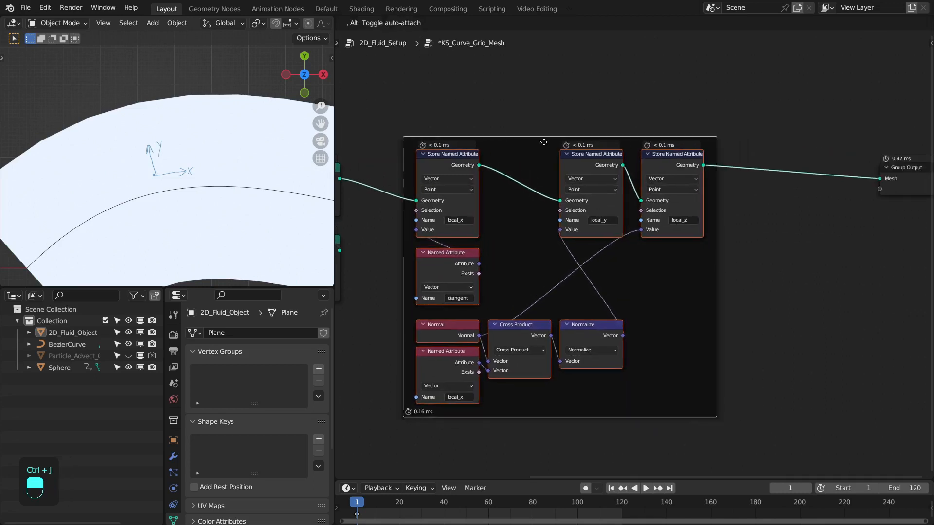
Step: Label the frame around the local-axis nodes Local Space
{"action": "key", "text": "F2"}
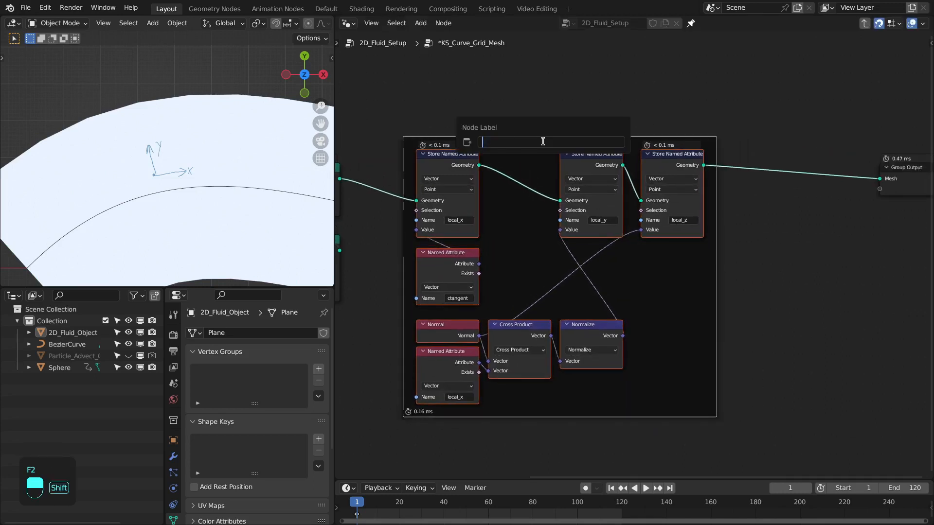
{"action": "type", "text": "Local Spa"}
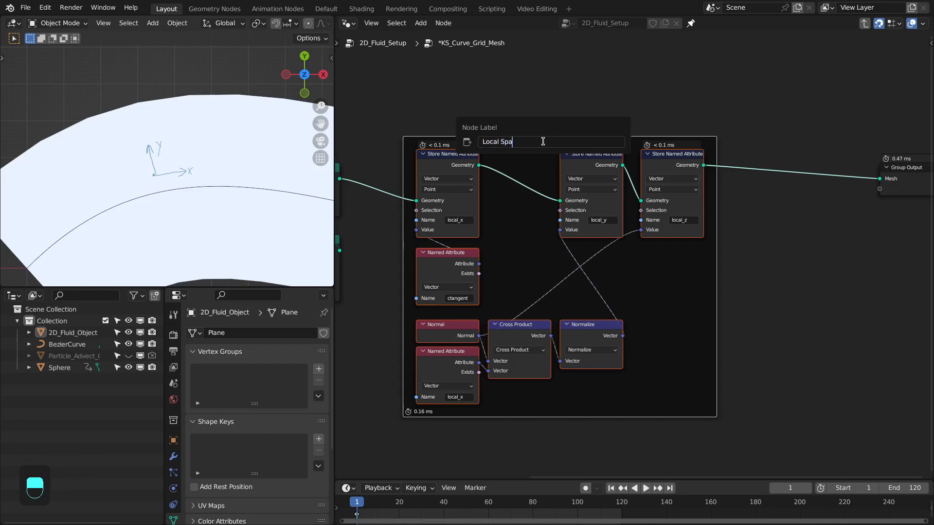
{"action": "type", "text": "ce"}
{"action": "key", "text": "Return"}
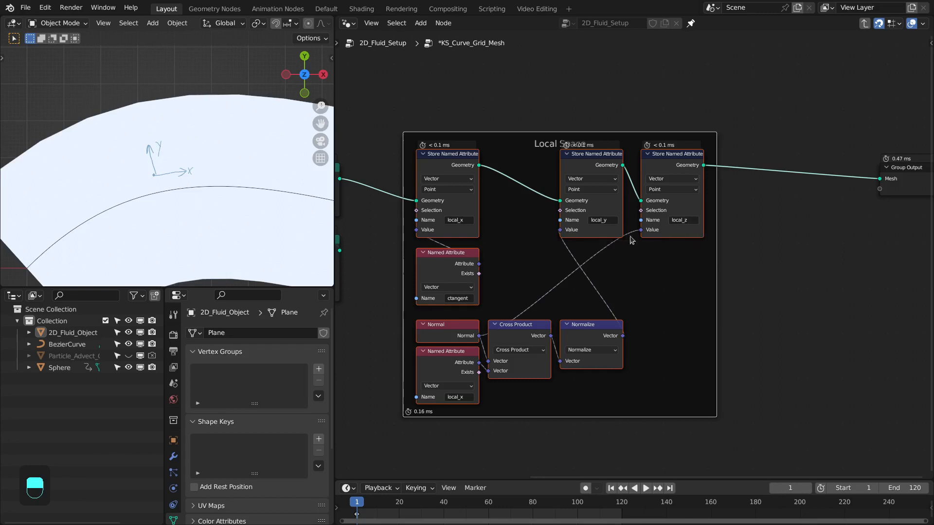
Step: Examine the wireframe grid and its BezierCurve from the top and at an angle, selecting each object in turn
{"action": "middle_click_drag", "start_coordinate": [613, 200], "coordinate": [645, 212]}
{"action": "key", "text": "KP_7"}
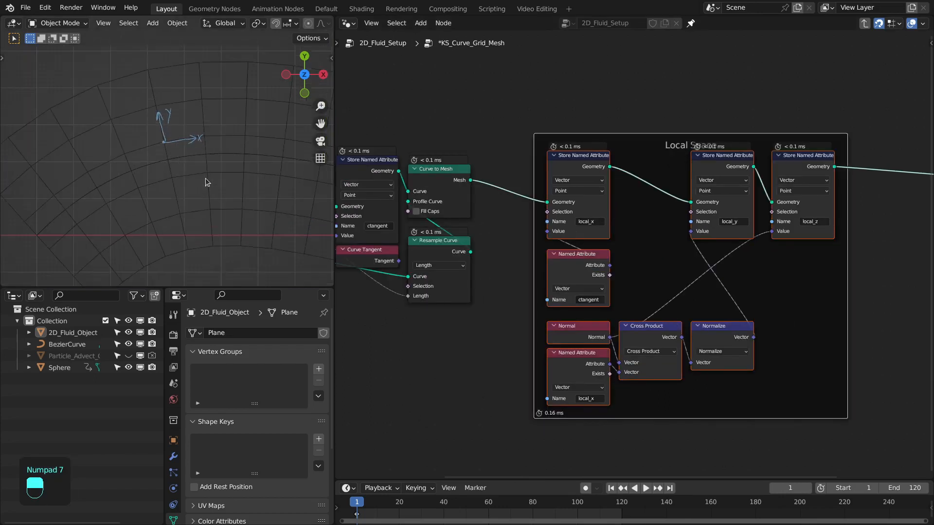
{"action": "left_click", "coordinate": [207, 183]}
{"action": "key", "text": "KP_Decimal"}
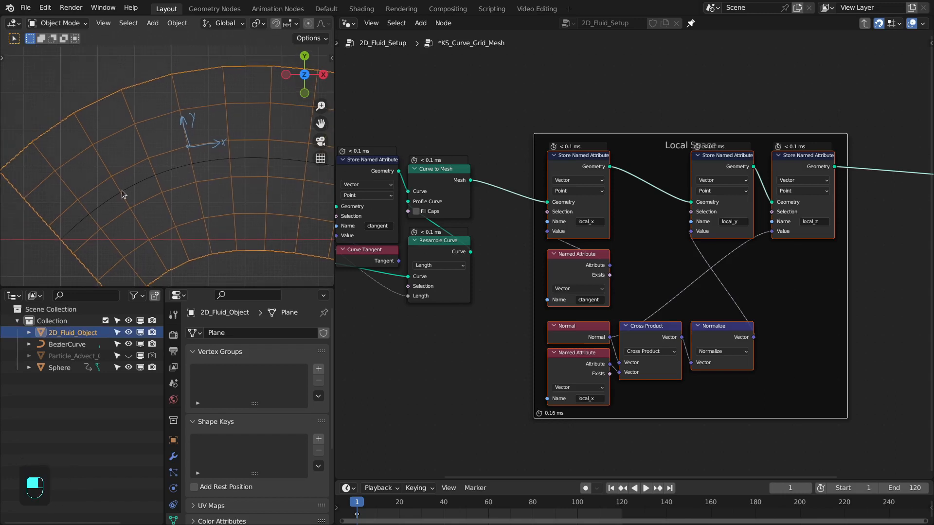
{"action": "left_click", "coordinate": [203, 164]}
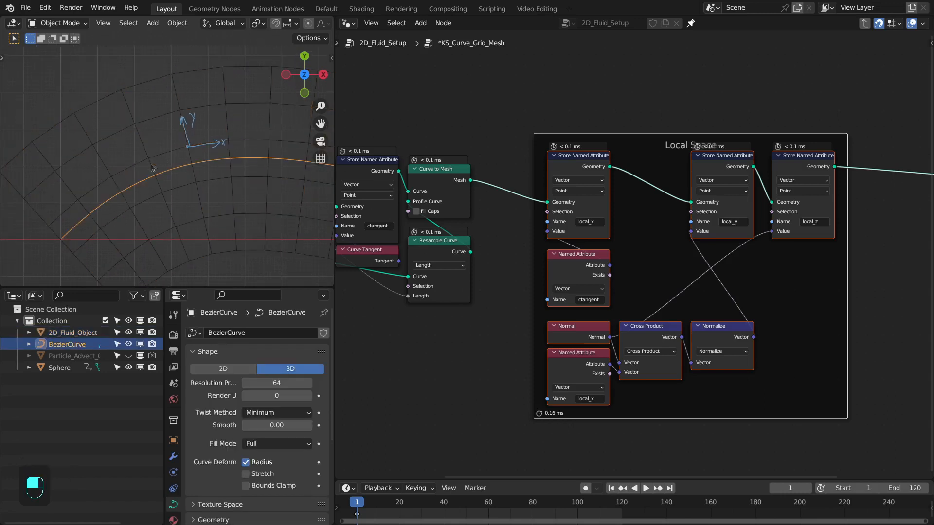
{"action": "left_click", "coordinate": [200, 189]}
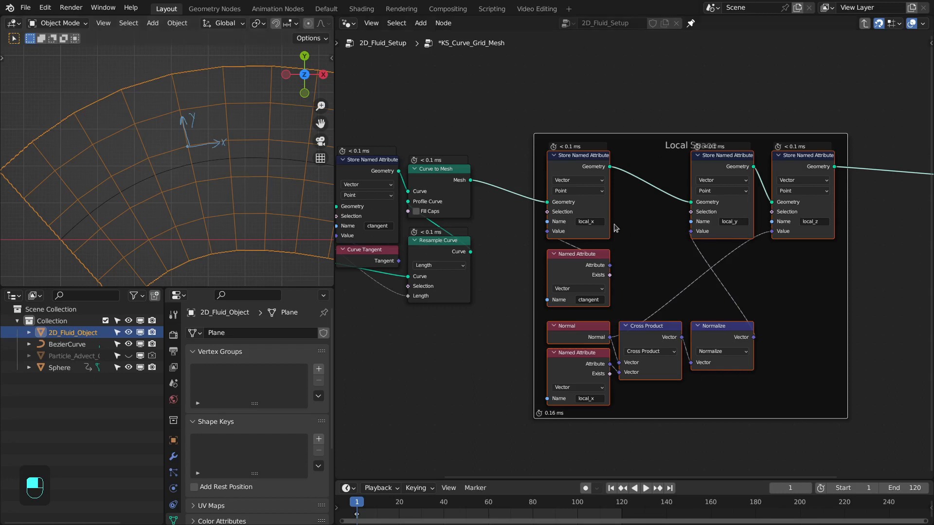
{"action": "middle_click_drag", "start_coordinate": [599, 243], "coordinate": [585, 238]}
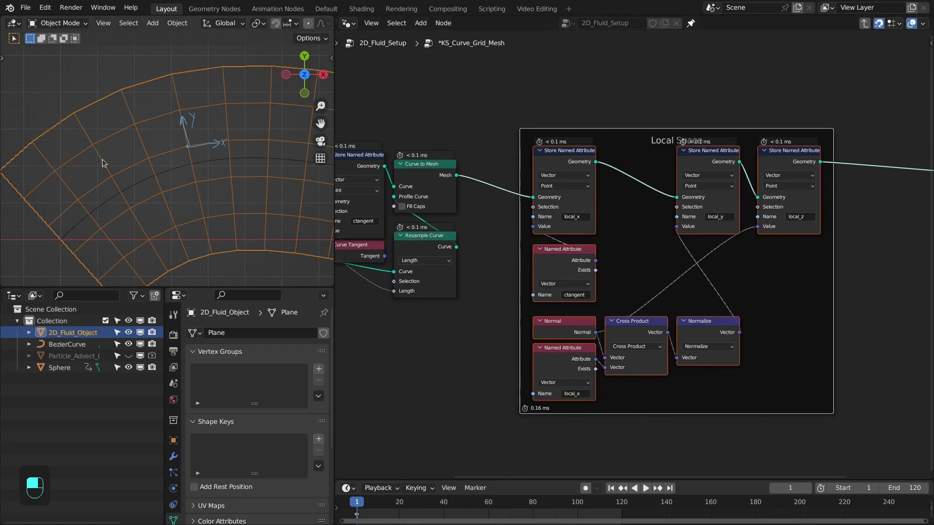
{"action": "middle_click_drag", "start_coordinate": [254, 231], "coordinate": [197, 213]}
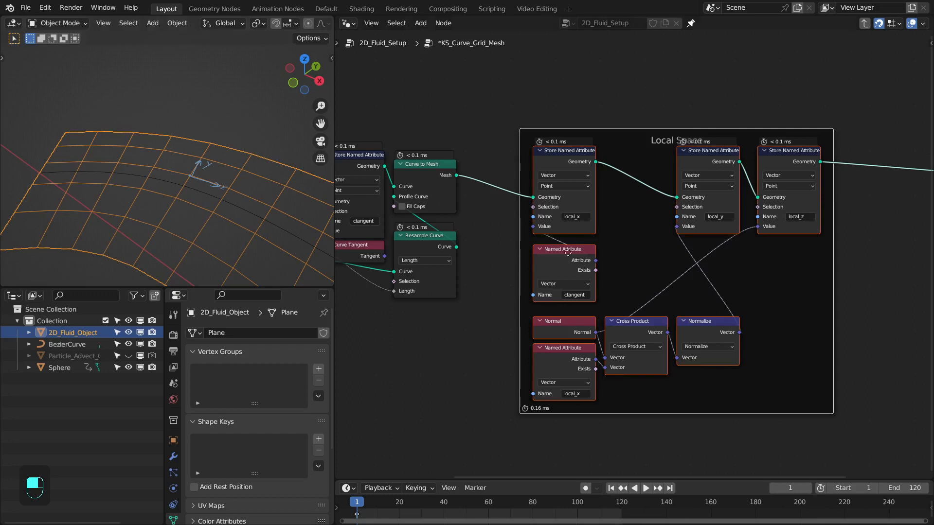
Step: Tidy the nodes before the Local Space frame, aligning Curve to Mesh with the ctangent Store Named Attribute node
{"action": "scroll", "coordinate": [660, 168], "scroll_direction": "down", "scroll_amount": 2}
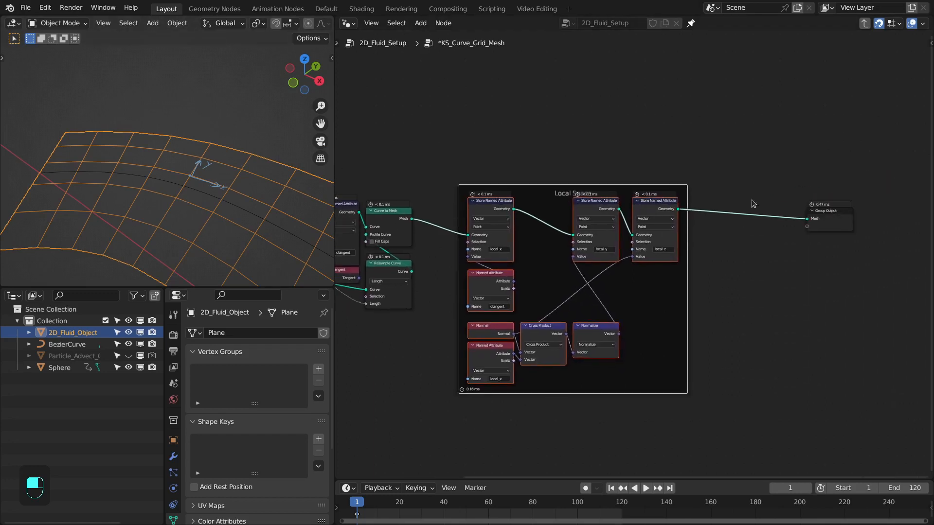
{"action": "scroll", "coordinate": [750, 202], "scroll_direction": "left", "scroll_amount": 5, "text": "ctrl"}
{"action": "left_click_drag", "start_coordinate": [495, 160], "coordinate": [571, 290]}
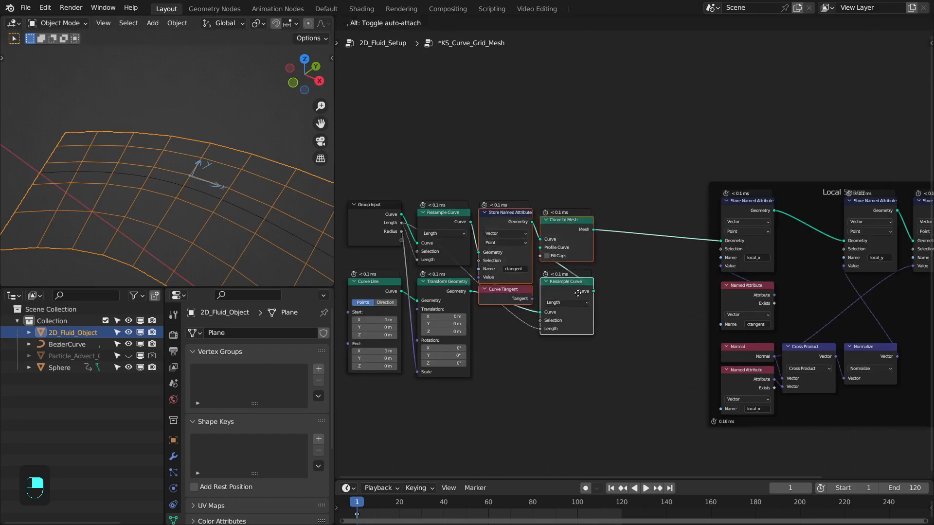
{"action": "left_click_drag", "start_coordinate": [575, 224], "coordinate": [575, 216]}
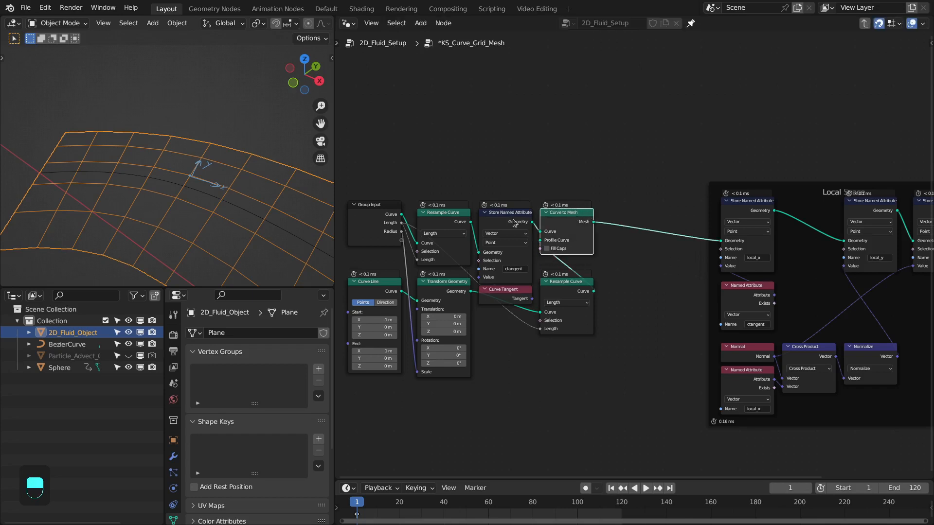
Step: Duplicate the ctangent Store Named Attribute node, insert the copy after Curve to Mesh, and set its data type to Float
{"action": "left_click", "coordinate": [512, 223]}
{"action": "key", "text": "shift+d"}
{"action": "left_click", "coordinate": [632, 216]}
{"action": "scroll", "coordinate": [632, 215], "scroll_direction": "up", "scroll_amount": 4}
{"action": "middle_click_drag", "start_coordinate": [632, 216], "coordinate": [777, 198]}
{"action": "left_click", "coordinate": [759, 211]}
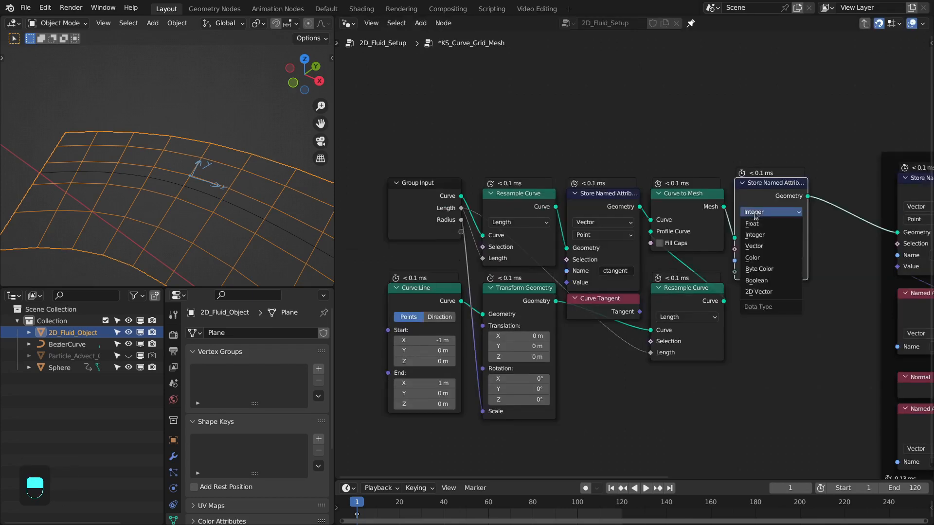
{"action": "left_click", "coordinate": [757, 224]}
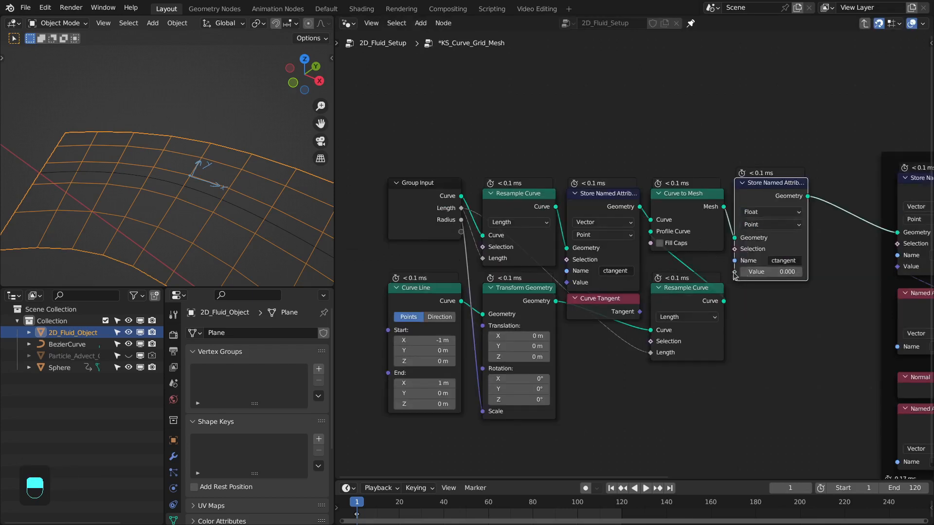
Step: Feed the Group Input Length into the new Float attribute's Value and name the attribute grid_step
{"action": "left_click_drag", "start_coordinate": [734, 272], "coordinate": [462, 208]}
{"action": "middle_click_drag", "start_coordinate": [544, 197], "coordinate": [508, 194]}
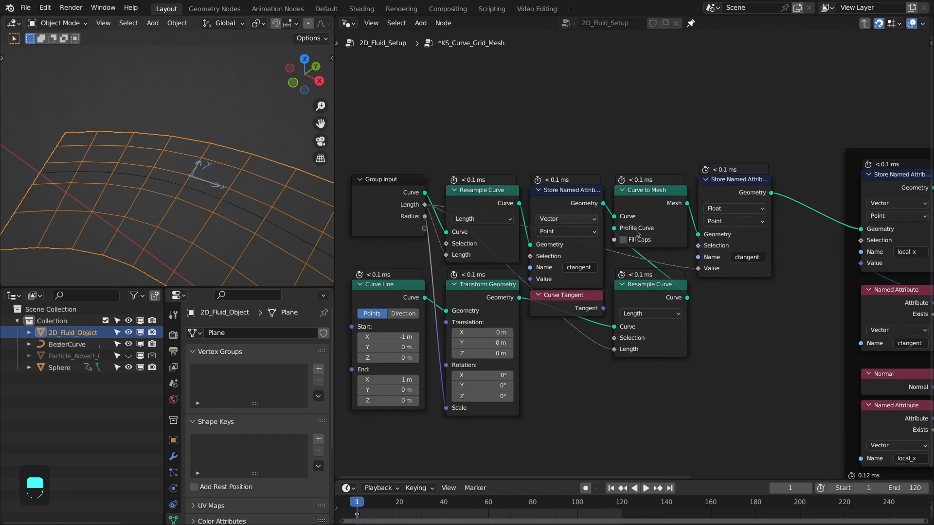
{"action": "left_click", "coordinate": [760, 258]}
{"action": "type", "text": "grid_step"}
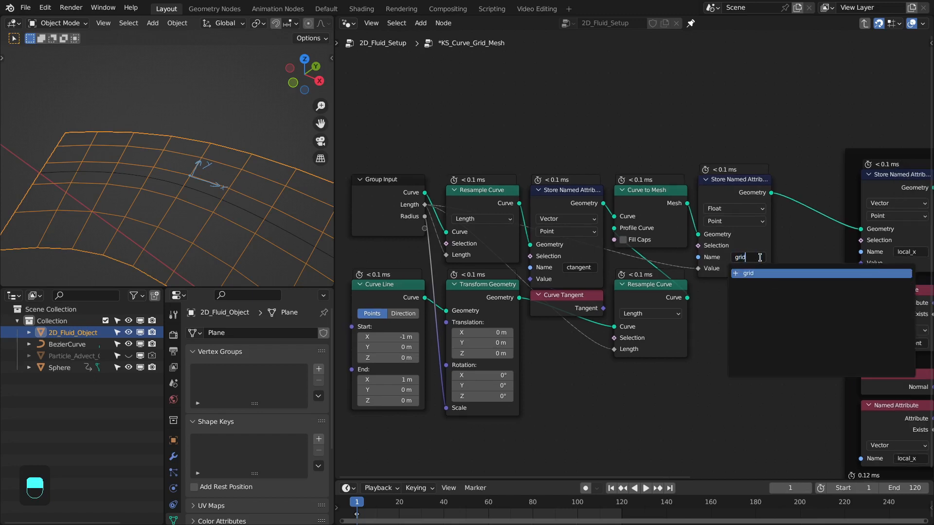
{"action": "key", "text": "Return"}
Step: Back in the 2D_Fluid_Setup tree, save the file and connect the *KS_Curve_Grid_Mesh output to Store_Neighbor_Coordinates
{"action": "key", "text": "Tab"}
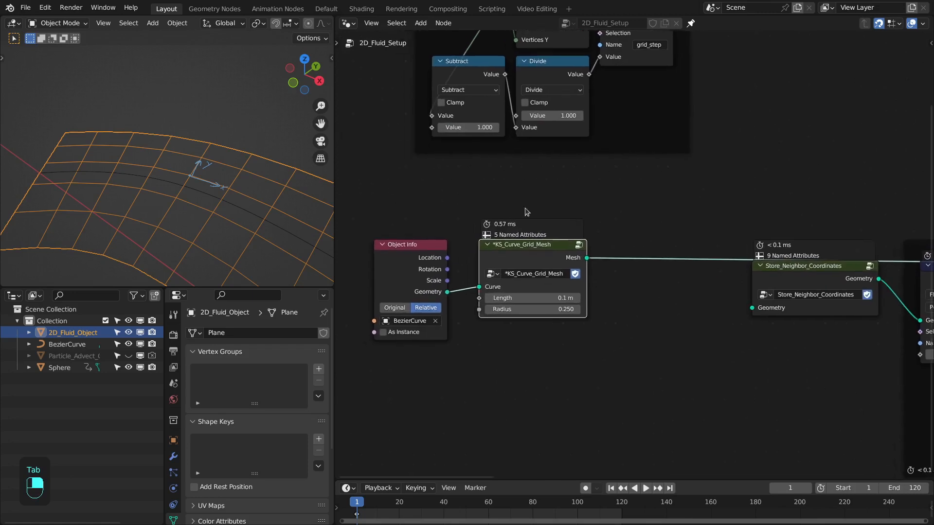
{"action": "middle_click_drag", "start_coordinate": [579, 301], "coordinate": [544, 266]}
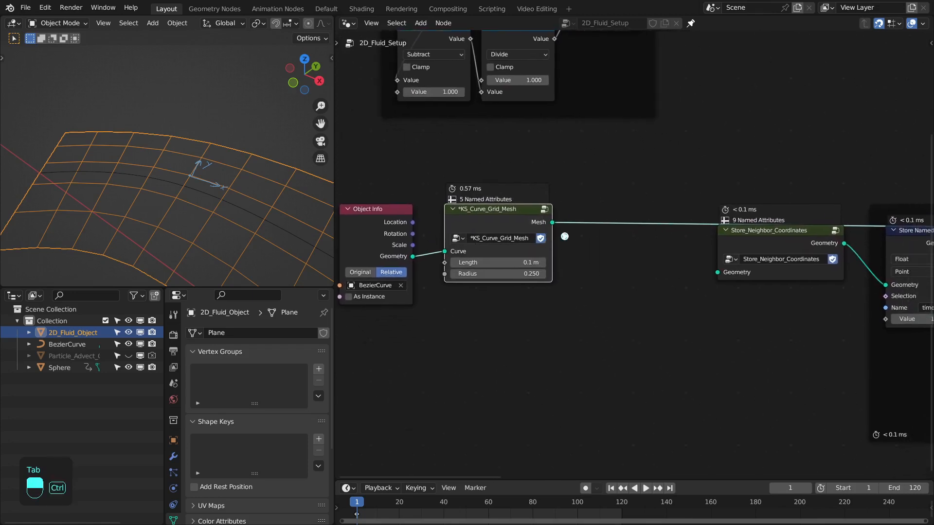
{"action": "key", "text": "ctrl+s"}
{"action": "left_click_drag", "start_coordinate": [551, 222], "coordinate": [717, 273]}
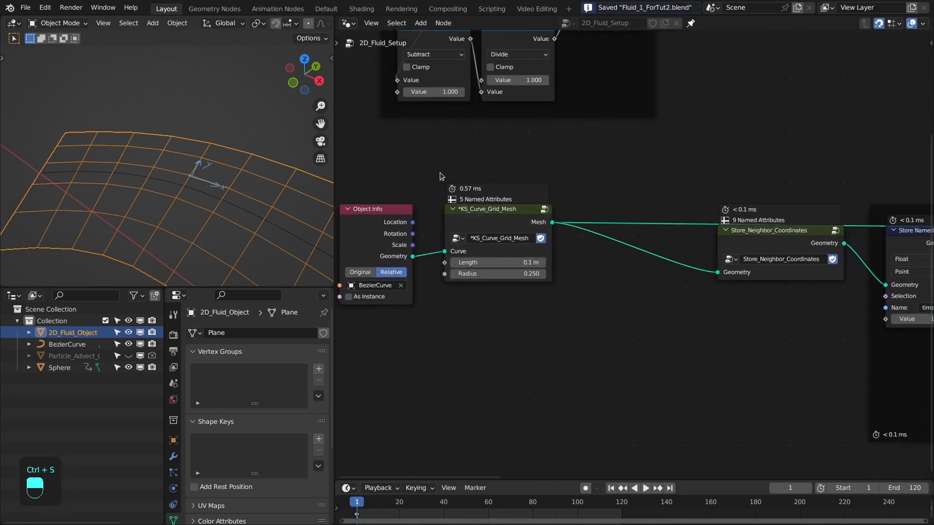
Step: Move the Object Info and *KS_Curve_Grid_Mesh nodes closer to Store_Neighbor_Coordinates and route the Set Material result to the Group Output
{"action": "left_click_drag", "start_coordinate": [401, 188], "coordinate": [637, 231]}
{"action": "scroll", "coordinate": [783, 243], "scroll_direction": "down", "scroll_amount": 5}
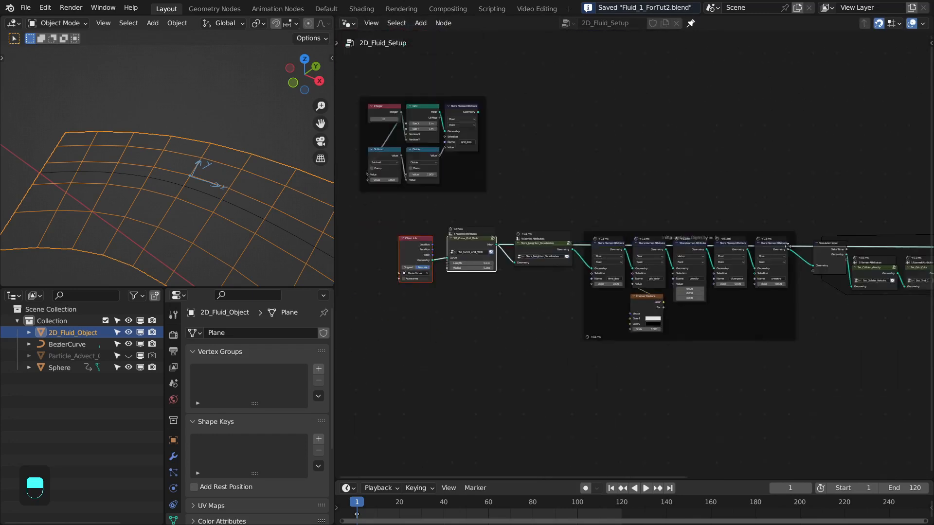
{"action": "left_click", "coordinate": [815, 243], "text": "alt+shift"}
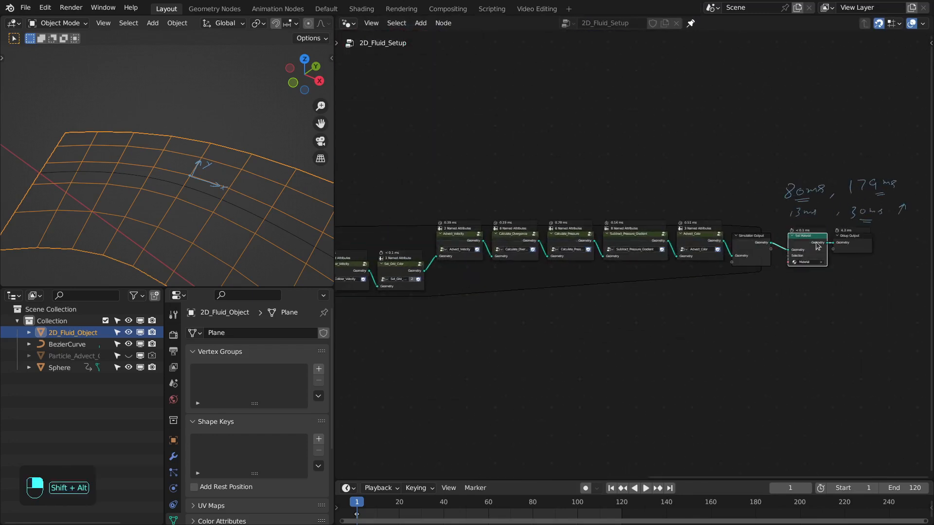
Step: Show the curved grid from the top view with its material shading
{"action": "scroll", "coordinate": [792, 243], "scroll_direction": "down", "scroll_amount": 4}
{"action": "middle_click_drag", "start_coordinate": [593, 227], "coordinate": [797, 245]}
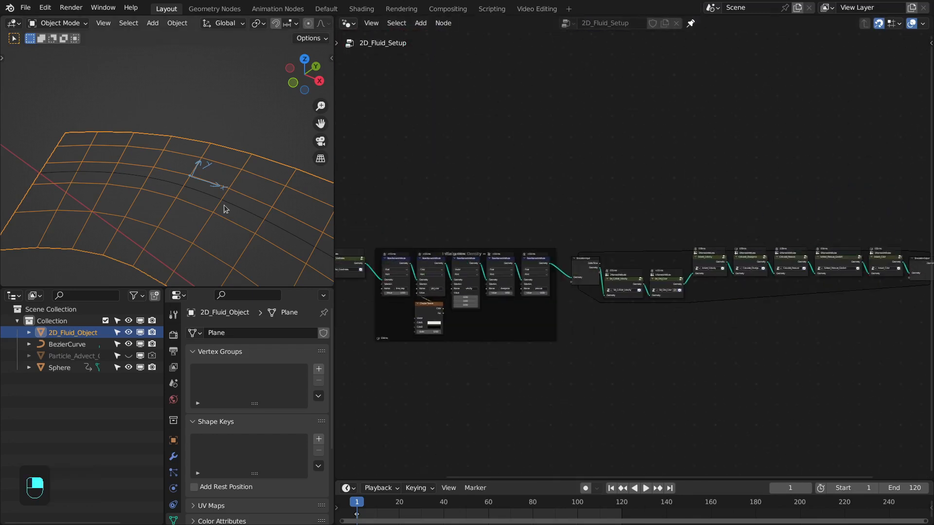
{"action": "key", "text": "KP_7"}
{"action": "scroll", "coordinate": [221, 204], "scroll_direction": "down", "scroll_amount": 4}
{"action": "key", "text": "z"}
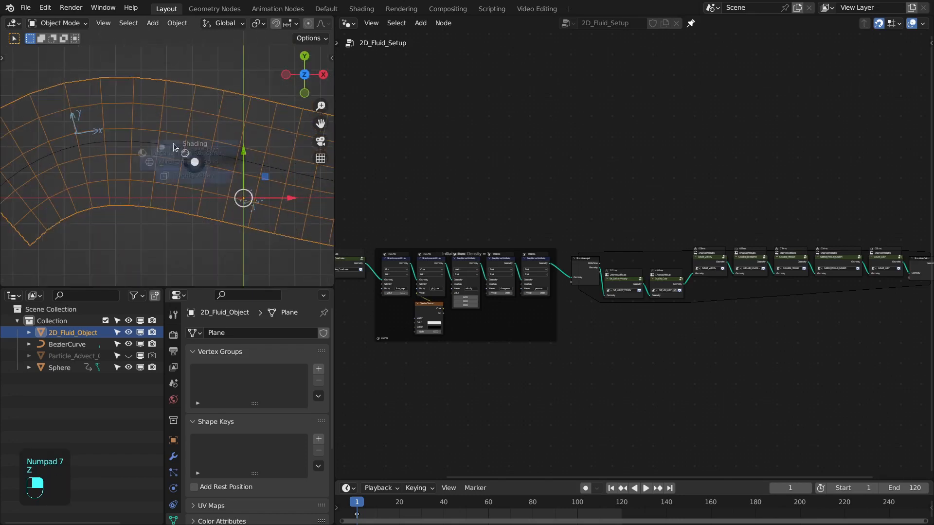
Step: Set the *KS_Curve_Grid_Mesh Length to 0.05 m and reset the simulation to the first frame
{"action": "scroll", "coordinate": [194, 165], "scroll_direction": "up", "scroll_amount": 3}
{"action": "middle_click_drag", "start_coordinate": [400, 248], "coordinate": [639, 245]}
{"action": "scroll", "coordinate": [639, 246], "scroll_direction": "up", "scroll_amount": 3}
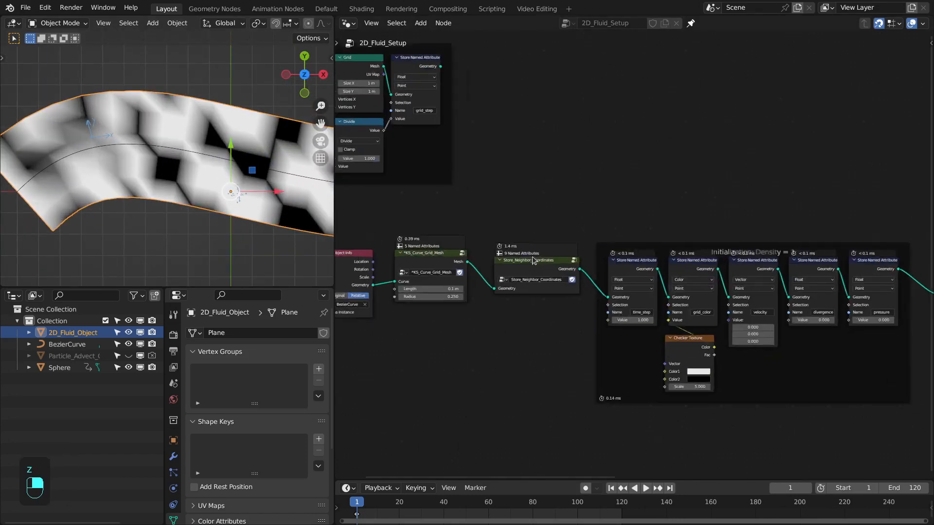
{"action": "left_click", "coordinate": [436, 291]}
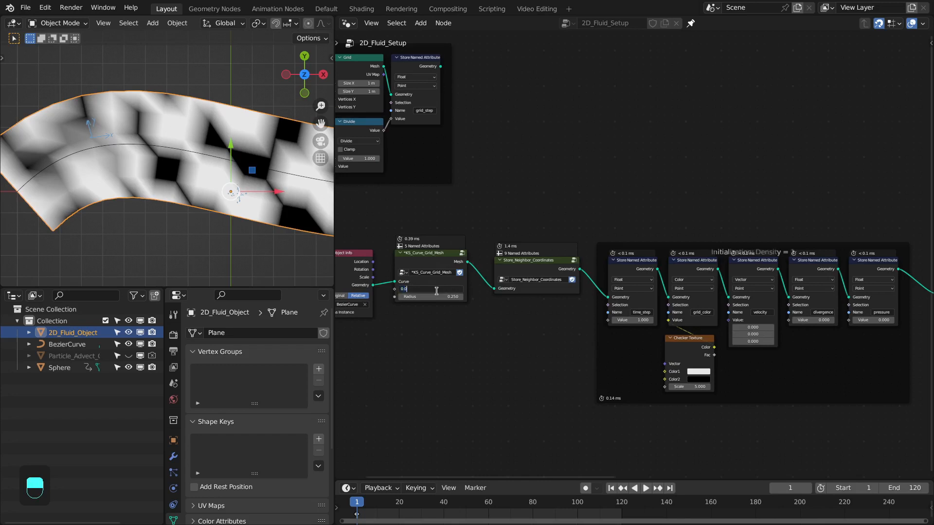
{"action": "type", "text": "0.05"}
{"action": "key", "text": "Return"}
{"action": "key", "text": "shift+Right"}
{"action": "key", "text": "shift+Left"}
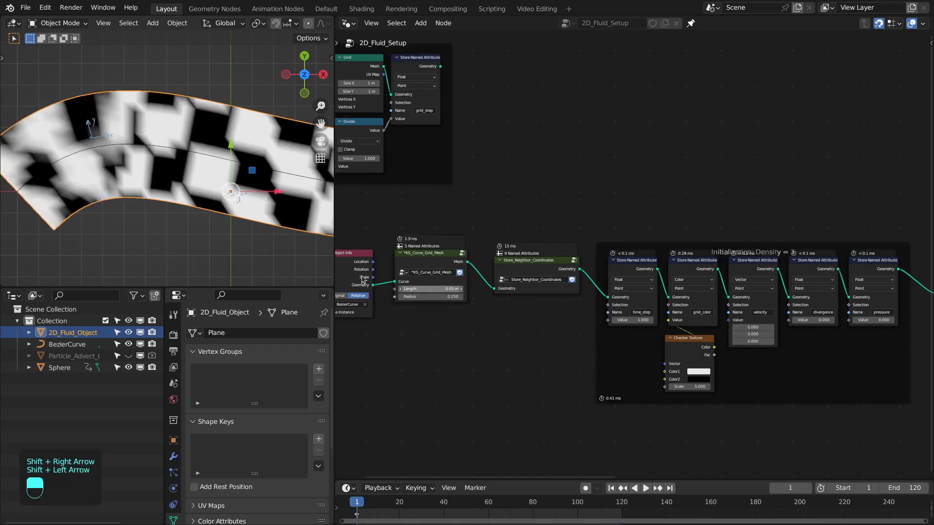
Step: Play the simulation on the curved grid, stop it, and return to the first frame
{"action": "key", "text": "space"}
{"action": "scroll", "coordinate": [212, 185], "scroll_direction": "down", "scroll_amount": 2}
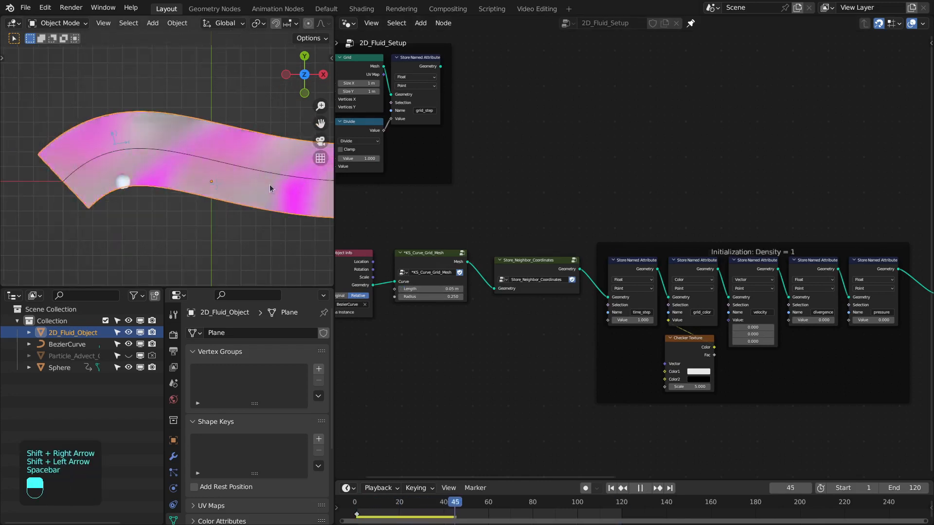
{"action": "key", "text": "space"}
{"action": "key", "text": "shift+Left"}
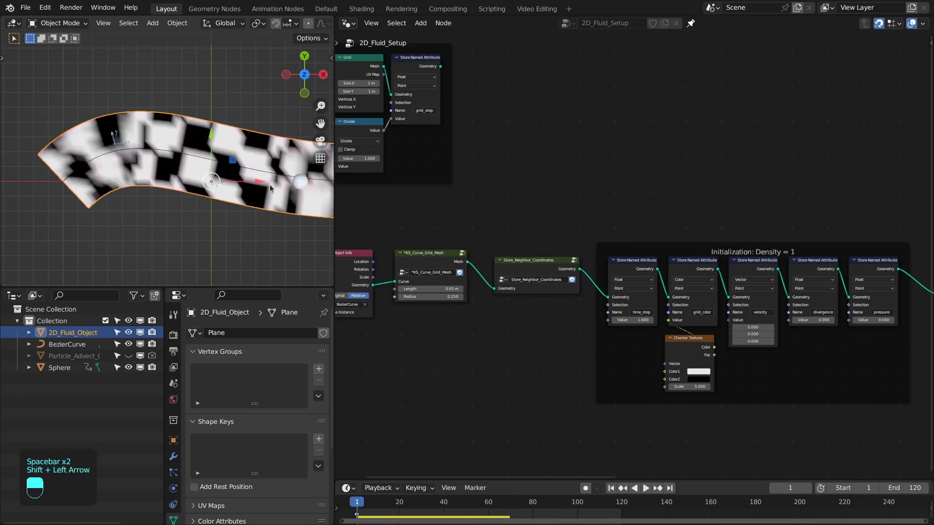
Step: Set the *KS_Curve_Grid_Mesh Length to 0.02 m and play the simulation from the first frame
{"action": "scroll", "coordinate": [270, 185], "scroll_direction": "up", "scroll_amount": 2}
{"action": "left_click", "coordinate": [445, 288]}
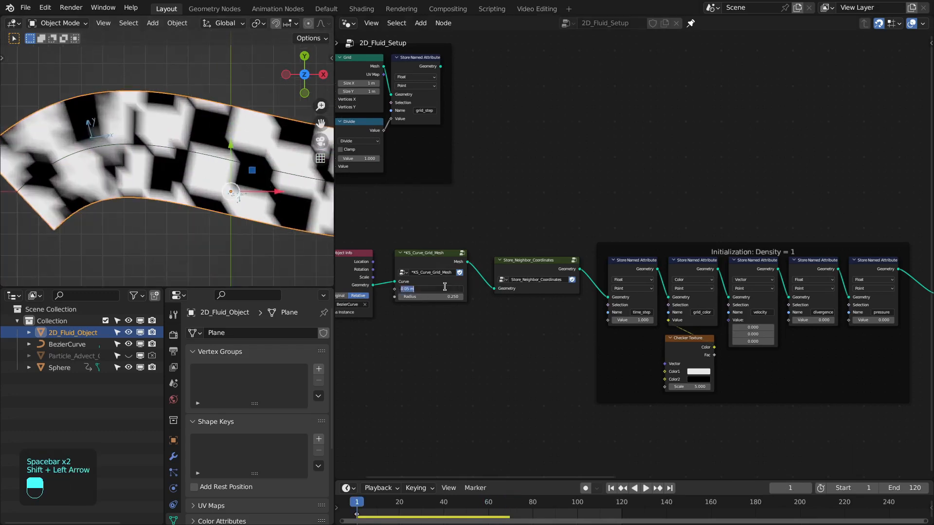
{"action": "type", "text": "0.02"}
{"action": "key", "text": "Return"}
{"action": "key", "text": "shift+Right"}
{"action": "key", "text": "shift+Left"}
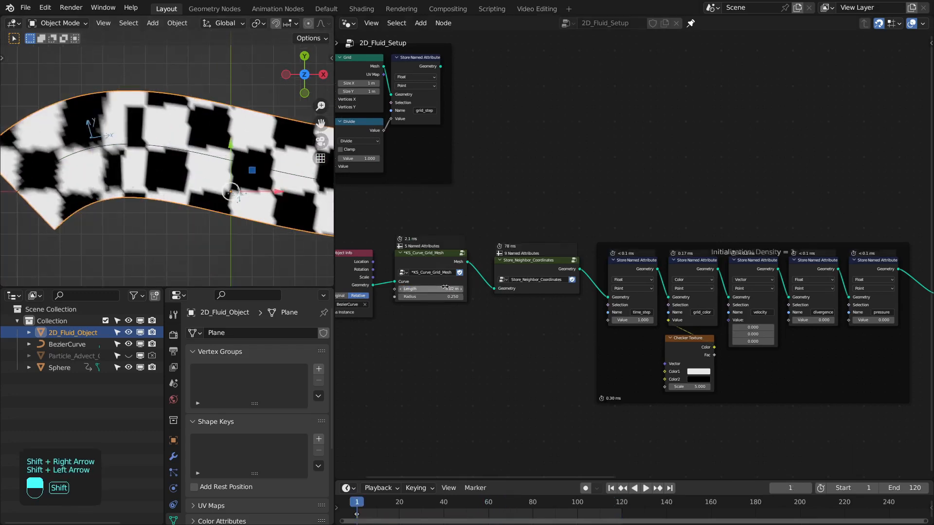
{"action": "middle_click_drag", "start_coordinate": [248, 207], "coordinate": [224, 203], "text": "shift"}
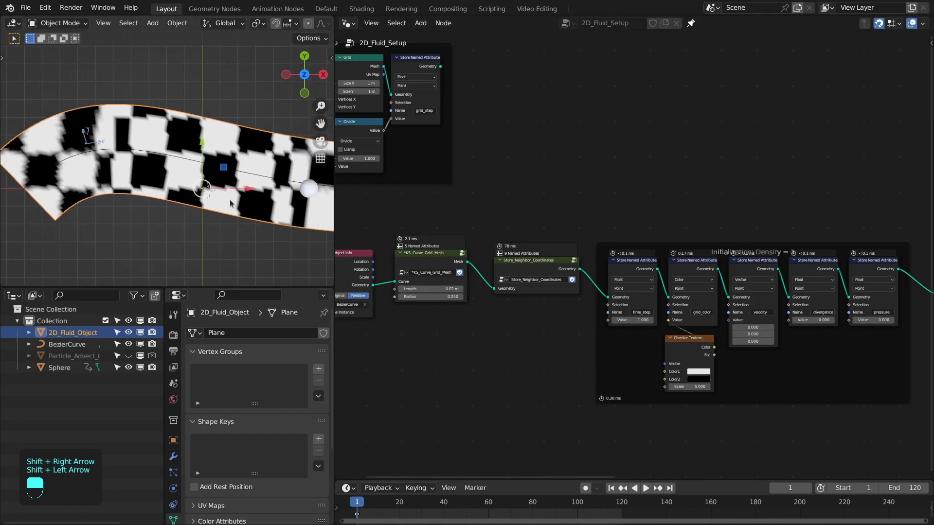
{"action": "key", "text": "space"}
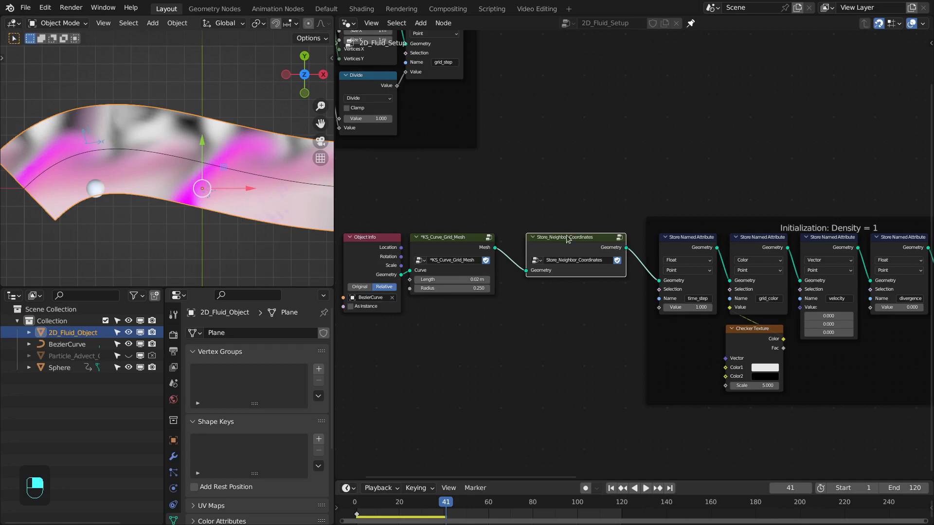
Step: In Store_Neighbor_Position_Attribute inside Store_Neighbor_Coordinates, remove the Wrap node while keeping Add linked to Sample Nearest
{"action": "key", "text": "Tab"}
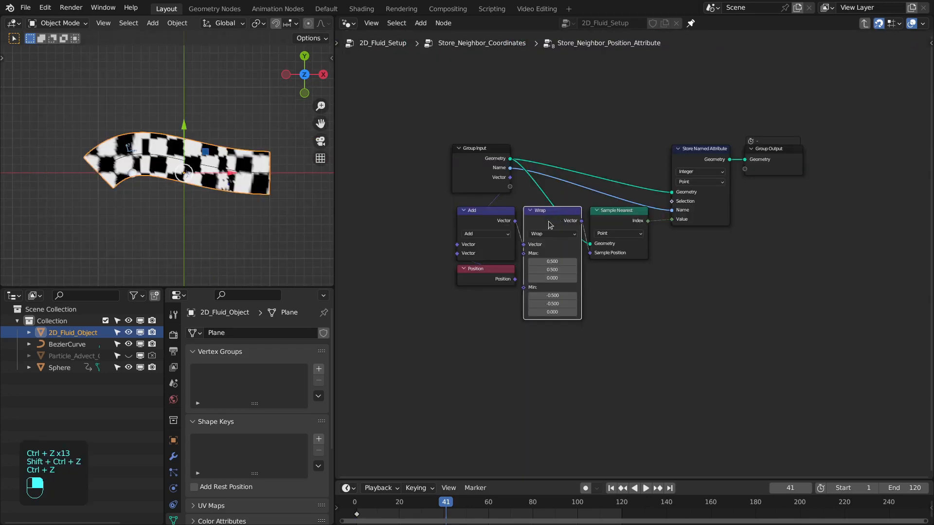
{"action": "scroll", "coordinate": [548, 222], "scroll_direction": "up", "scroll_amount": 5}
{"action": "middle_click_drag", "start_coordinate": [501, 204], "coordinate": [548, 223]}
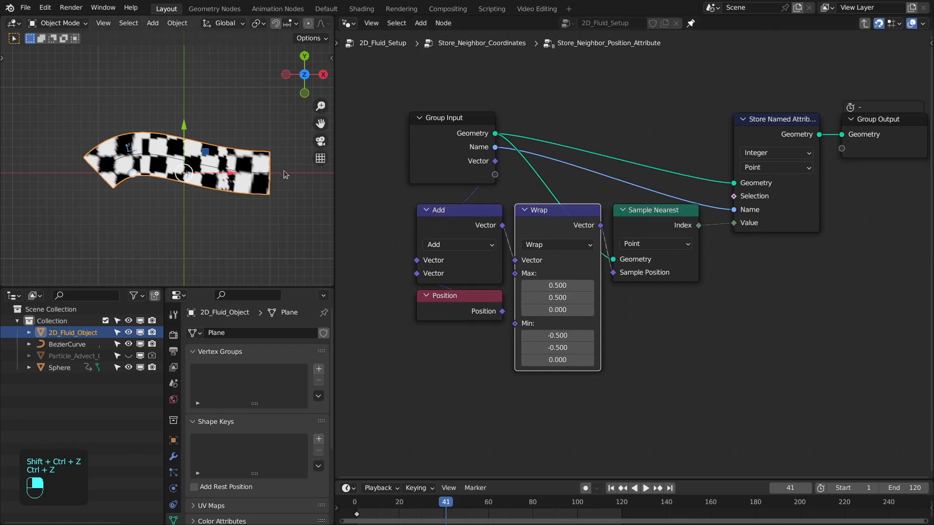
{"action": "scroll", "coordinate": [284, 170], "scroll_direction": "up", "scroll_amount": 3}
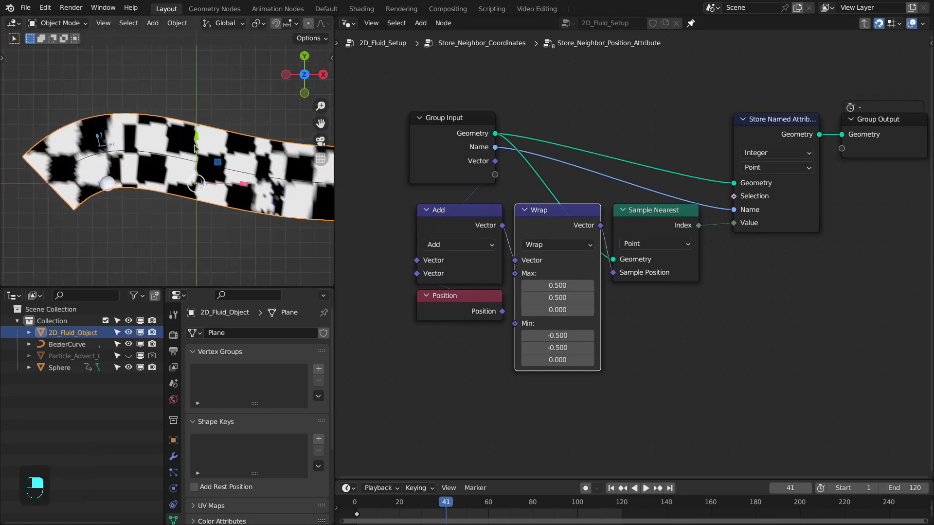
{"action": "key", "text": "ctrl"}
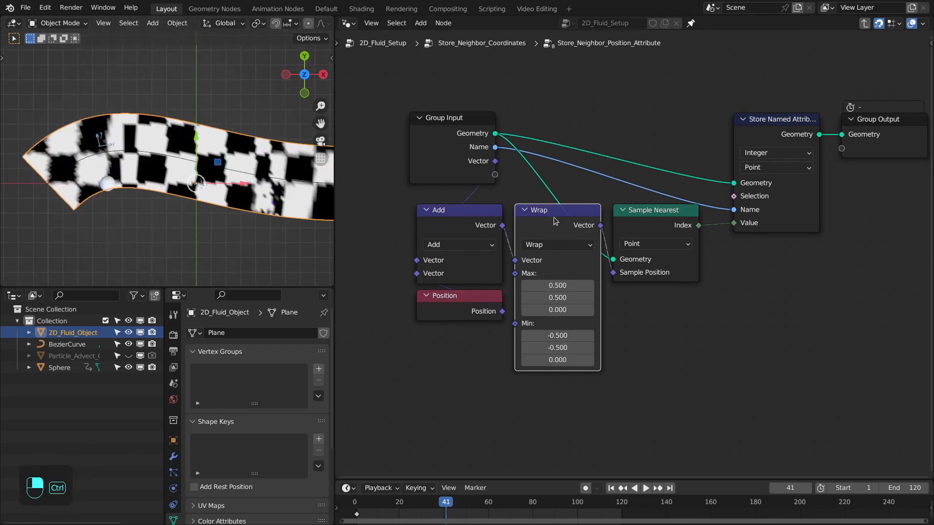
{"action": "key", "text": "ctrl+x"}
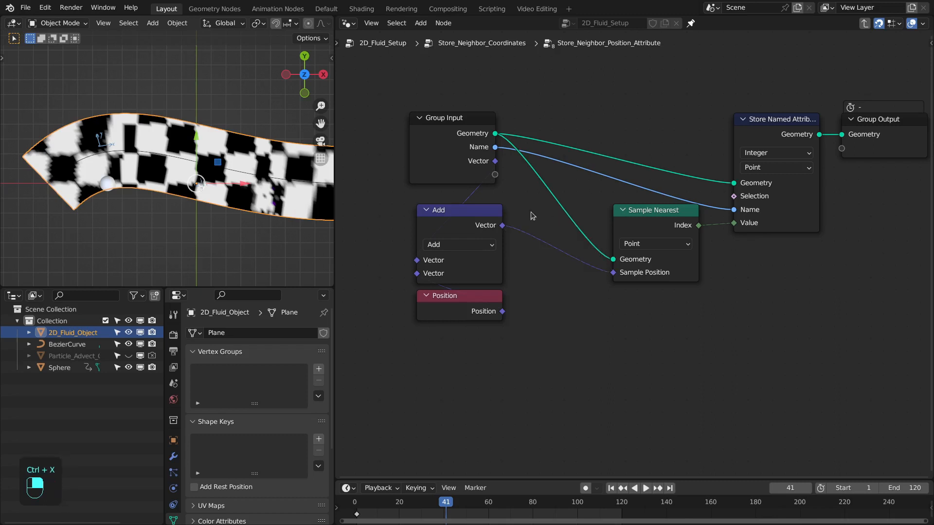
Step: Tidy the placement of the group's input and output nodes and return to the 2D_Fluid_Setup tree
{"action": "scroll", "coordinate": [534, 213], "scroll_direction": "down", "scroll_amount": 1}
{"action": "left_click", "coordinate": [802, 167]}
{"action": "right_click_drag", "start_coordinate": [743, 277], "coordinate": [816, 165]}
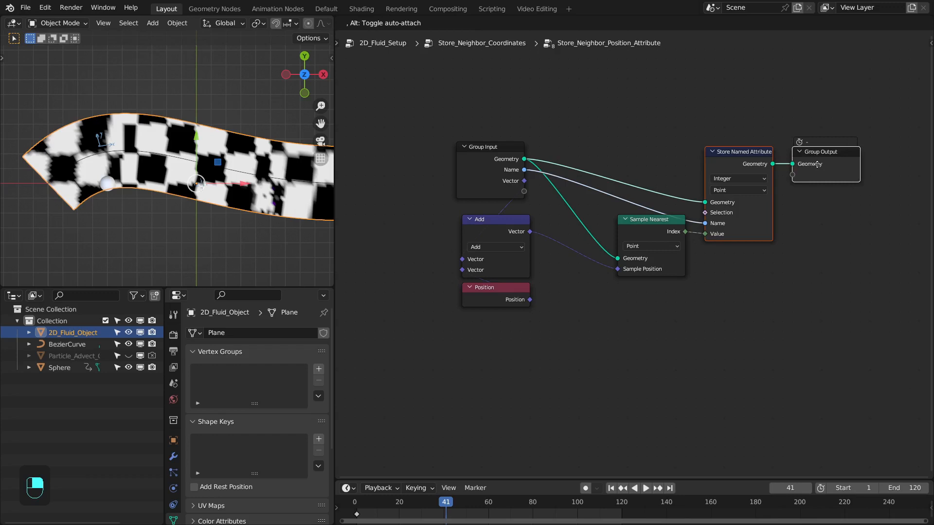
{"action": "left_click_drag", "start_coordinate": [817, 164], "coordinate": [817, 165]}
{"action": "left_click_drag", "start_coordinate": [466, 175], "coordinate": [472, 179]}
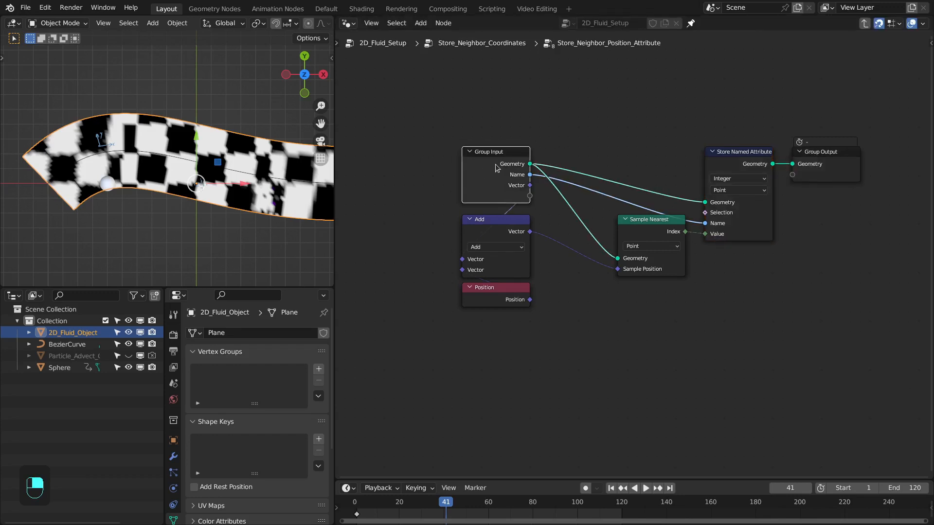
{"action": "key", "text": "Tab"}
{"action": "key", "text": "Tab"}
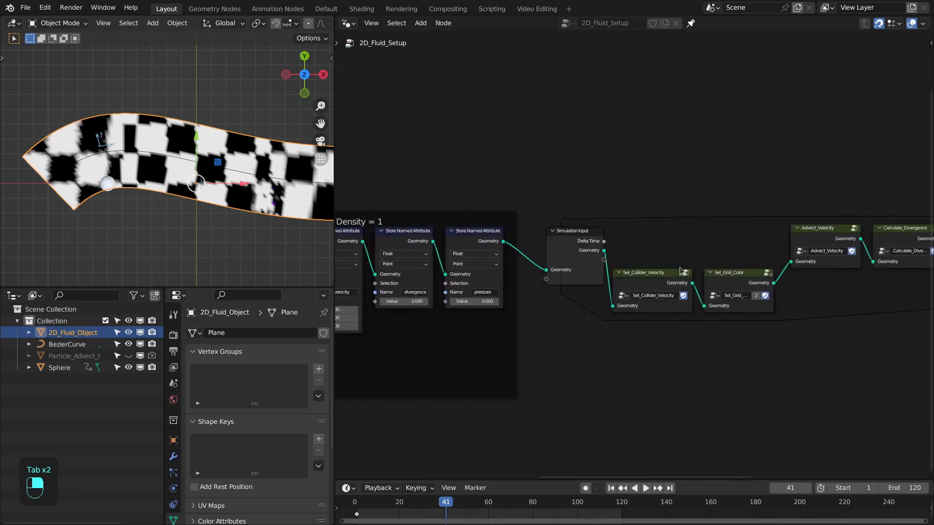
Step: Remove the Wrap node inside Advect_Velocity, keeping Subtract linked to Sample Nearest Surface, and exit the group
{"action": "middle_click_drag", "start_coordinate": [680, 271], "coordinate": [449, 265]}
{"action": "scroll", "coordinate": [450, 264], "scroll_direction": "up", "scroll_amount": 5}
{"action": "left_click", "coordinate": [567, 209]}
{"action": "key", "text": "Tab"}
{"action": "scroll", "coordinate": [664, 261], "scroll_direction": "down", "scroll_amount": 4}
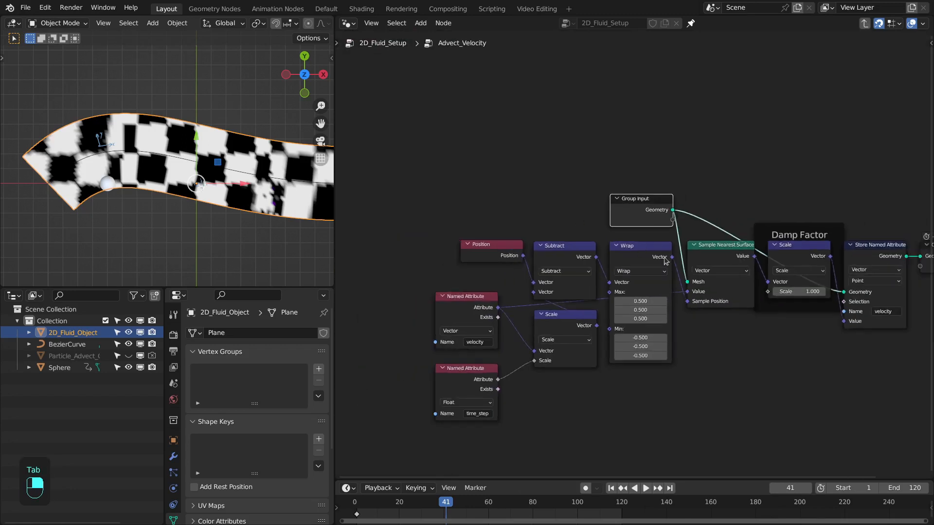
{"action": "left_click", "coordinate": [648, 263]}
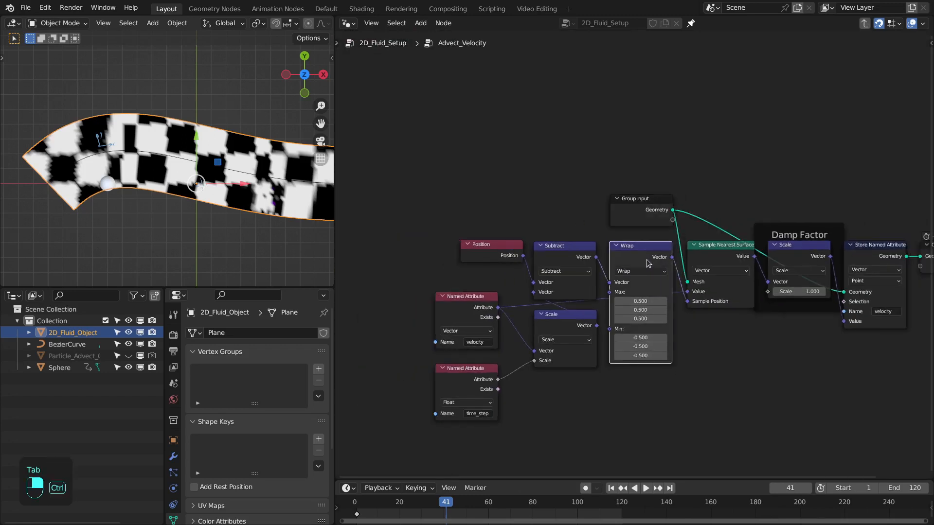
{"action": "key", "text": "ctrl+x"}
{"action": "key", "text": "Tab"}
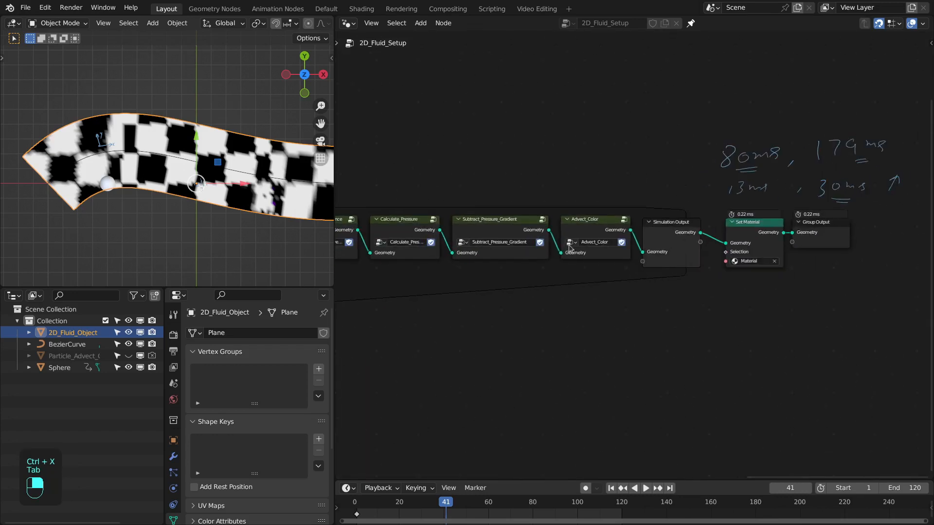
Step: Remove the Wrap node inside Advect_Color, keeping its links joined, and return to the 2D_Fluid_Setup tree
{"action": "left_click", "coordinate": [579, 225]}
{"action": "key", "text": "Tab"}
{"action": "scroll", "coordinate": [609, 224], "scroll_direction": "up", "scroll_amount": 2}
{"action": "left_click", "coordinate": [674, 201]}
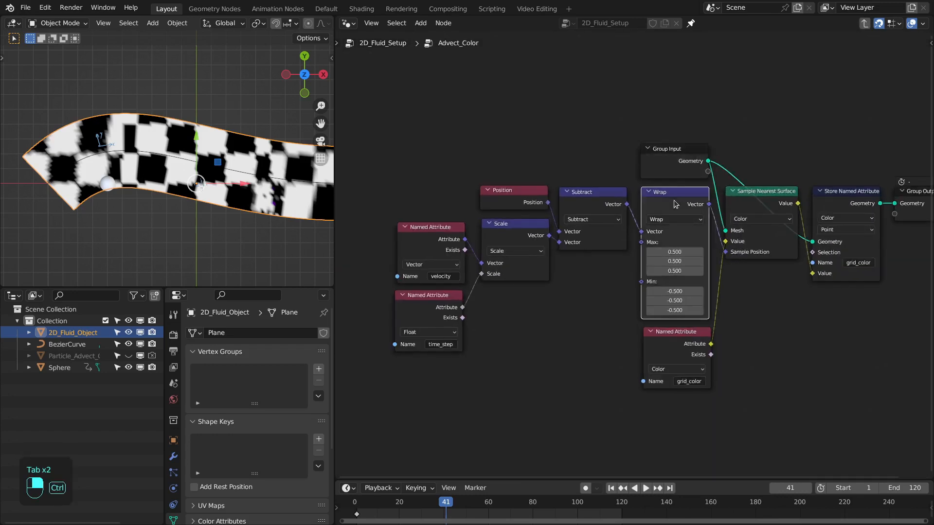
{"action": "key", "text": "ctrl+x"}
{"action": "key", "text": "Tab"}
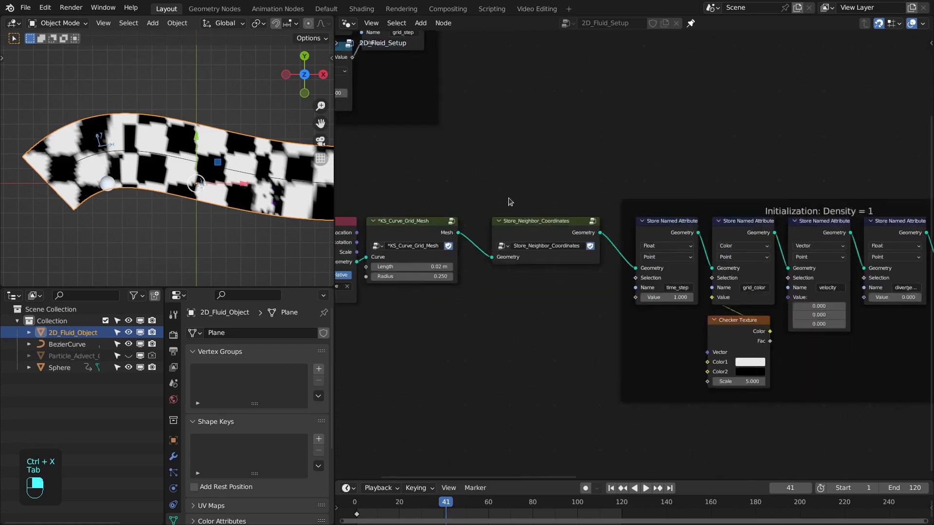
Step: Replay the simulation twice from the first frame and examine how the fluid behaves at the curved grid's borders
{"action": "scroll", "coordinate": [509, 201], "scroll_direction": "up", "scroll_amount": 2}
{"action": "key", "text": "shift+Right"}
{"action": "key", "text": "shift+Left"}
{"action": "key", "text": "space"}
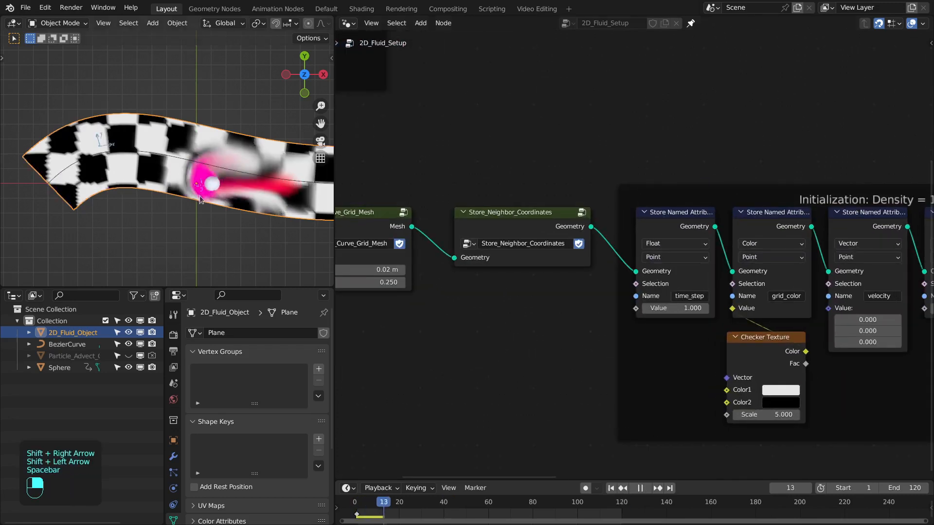
{"action": "key", "text": "space"}
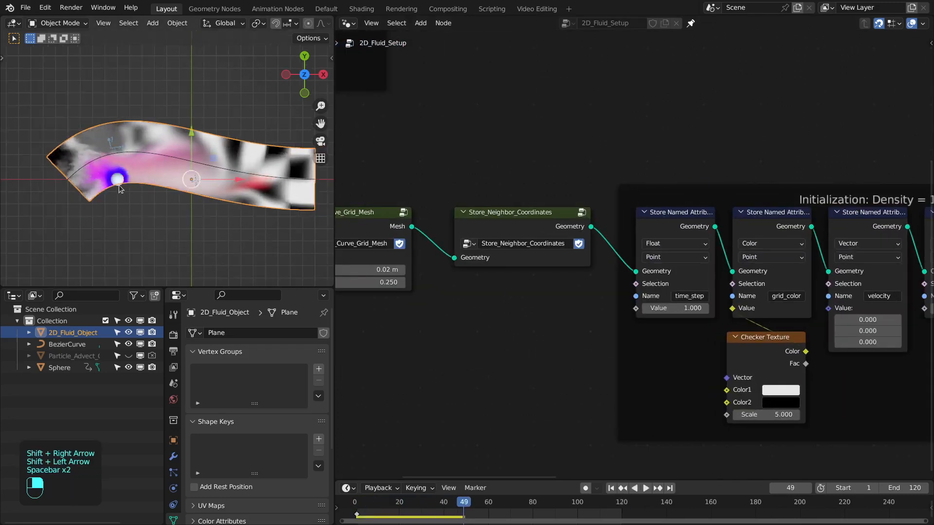
{"action": "scroll", "coordinate": [119, 189], "scroll_direction": "up", "scroll_amount": 2}
{"action": "scroll", "coordinate": [190, 202], "scroll_direction": "down", "scroll_amount": 3}
{"action": "scroll", "coordinate": [215, 181], "scroll_direction": "up", "scroll_amount": 1}
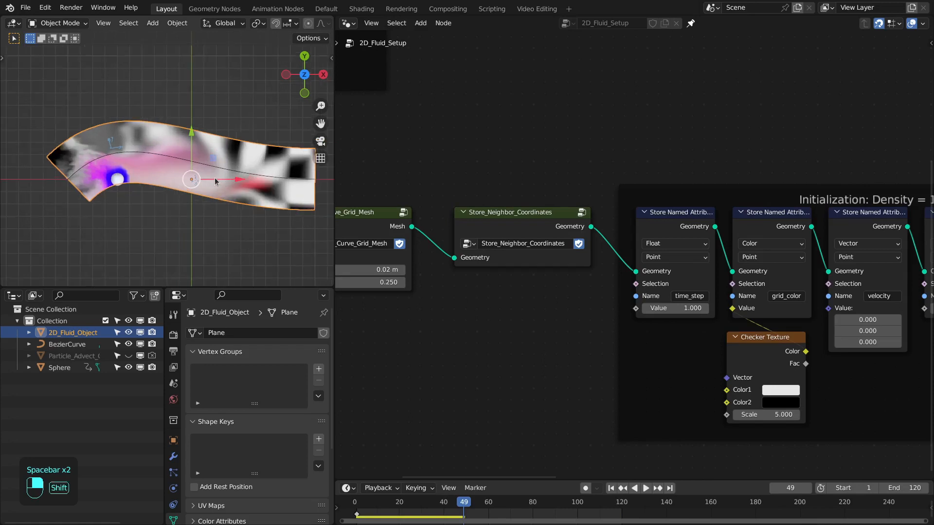
{"action": "key", "text": "shift+Right"}
{"action": "key", "text": "shift+Left"}
{"action": "key", "text": "space"}
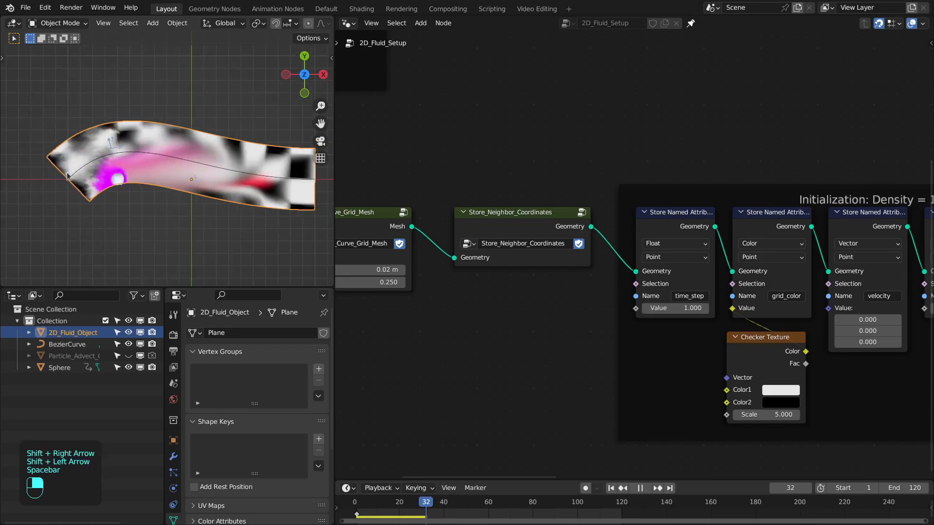
{"action": "key", "text": "space"}
Step: Open the Store_Neighbor_Coordinates group at the nodes that build the neighbor offsets from grid_step
{"action": "scroll", "coordinate": [529, 233], "scroll_direction": "up", "scroll_amount": 2}
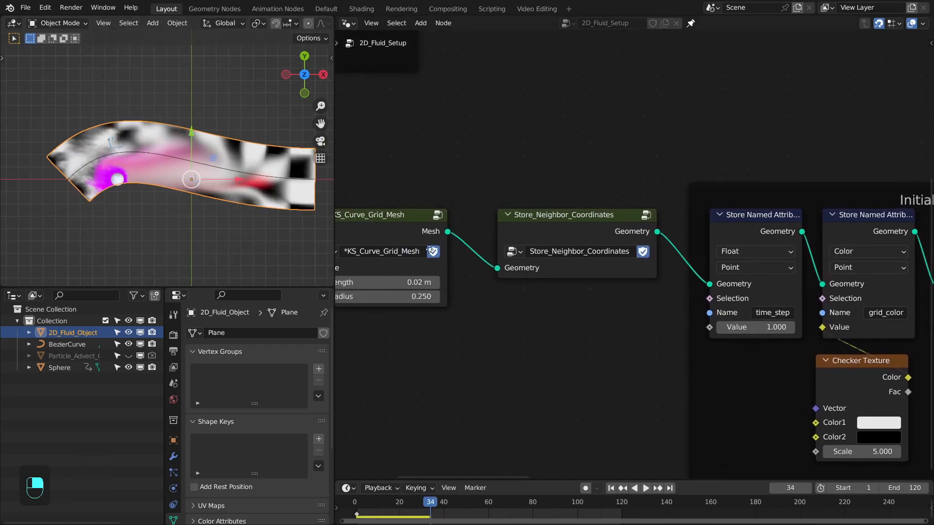
{"action": "middle_click_drag", "start_coordinate": [501, 227], "coordinate": [493, 232]}
{"action": "left_click", "coordinate": [567, 236]}
{"action": "key", "text": "Tab"}
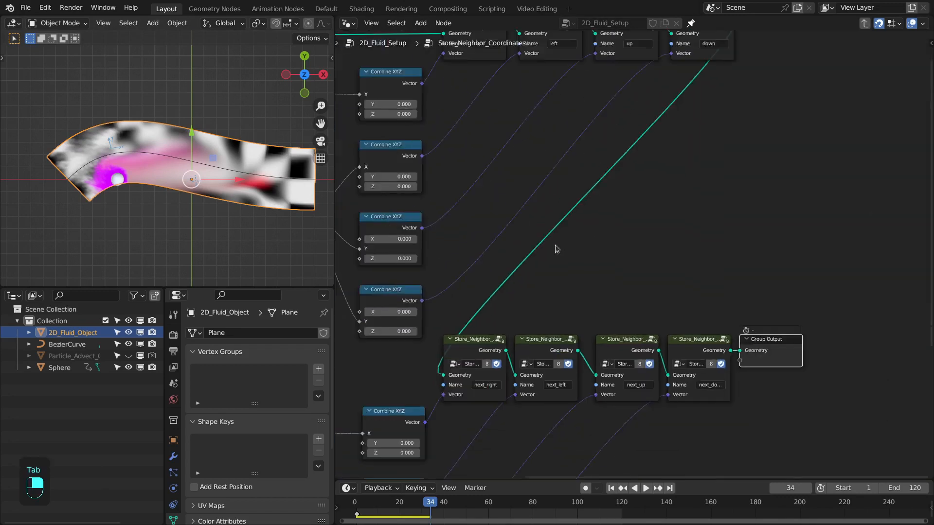
{"action": "middle_click_drag", "start_coordinate": [554, 246], "coordinate": [656, 239]}
{"action": "scroll", "coordinate": [571, 219], "scroll_direction": "up", "scroll_amount": 1}
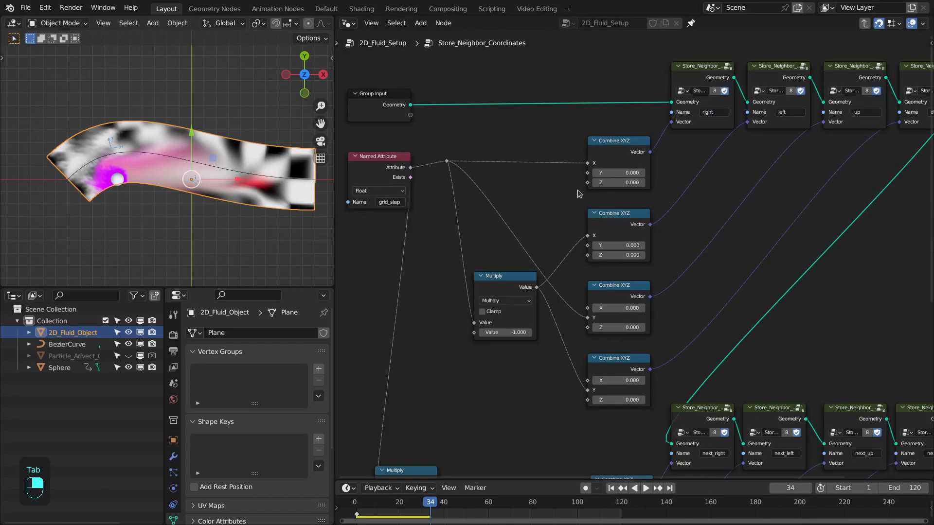
Step: Delete the four Combine XYZ nodes feeding the Vector inputs of the right, left, up and down neighbor nodes
{"action": "scroll", "coordinate": [577, 194], "scroll_direction": "up", "scroll_amount": 1}
{"action": "left_click_drag", "start_coordinate": [542, 119], "coordinate": [587, 316]}
{"action": "scroll", "coordinate": [588, 316], "scroll_direction": "down", "scroll_amount": 1}
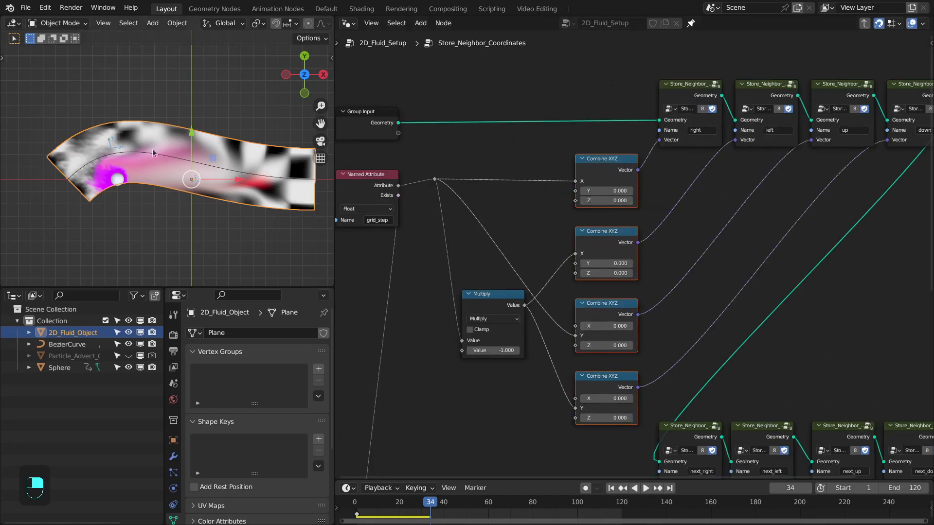
{"action": "middle_click_drag", "start_coordinate": [703, 129], "coordinate": [668, 126]}
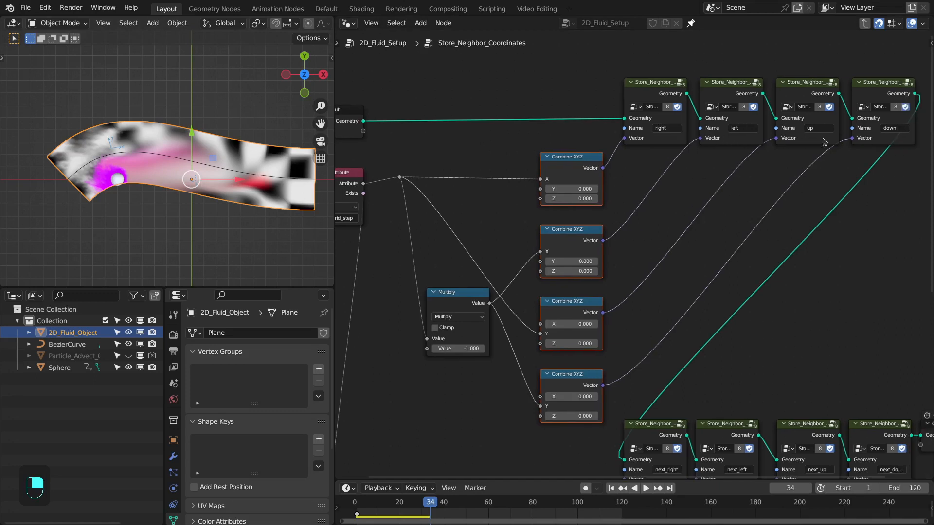
{"action": "scroll", "coordinate": [838, 282], "scroll_direction": "down", "scroll_amount": 1}
{"action": "middle_click_drag", "start_coordinate": [685, 296], "coordinate": [637, 204]}
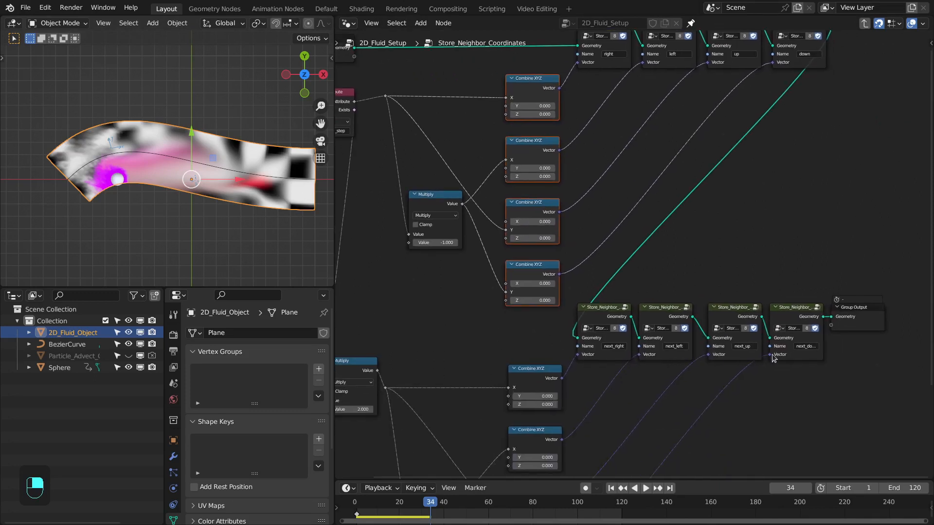
{"action": "middle_click_drag", "start_coordinate": [631, 175], "coordinate": [668, 247]}
{"action": "scroll", "coordinate": [668, 247], "scroll_direction": "up", "scroll_amount": 3}
{"action": "right_click_drag", "start_coordinate": [483, 96], "coordinate": [572, 414]}
{"action": "middle_click_drag", "start_coordinate": [572, 414], "coordinate": [602, 439]}
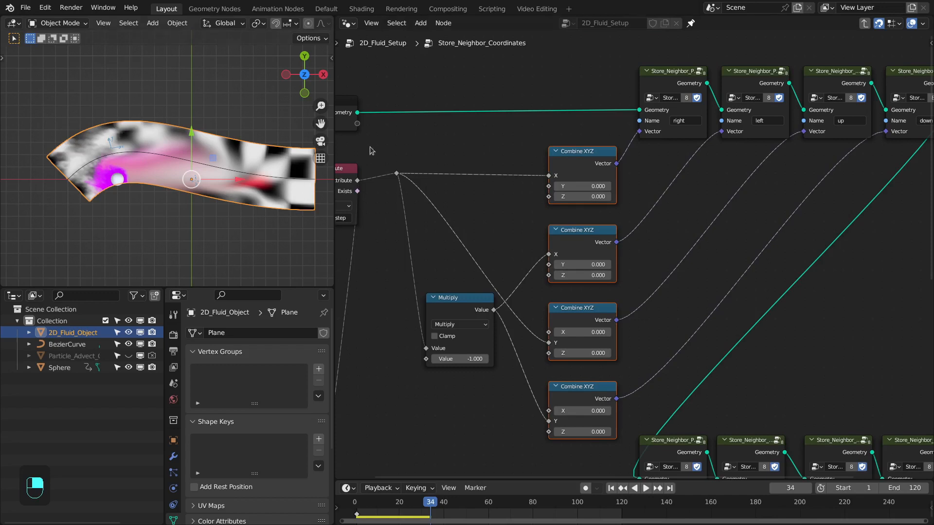
{"action": "scroll", "coordinate": [682, 145], "scroll_direction": "down", "scroll_amount": 2}
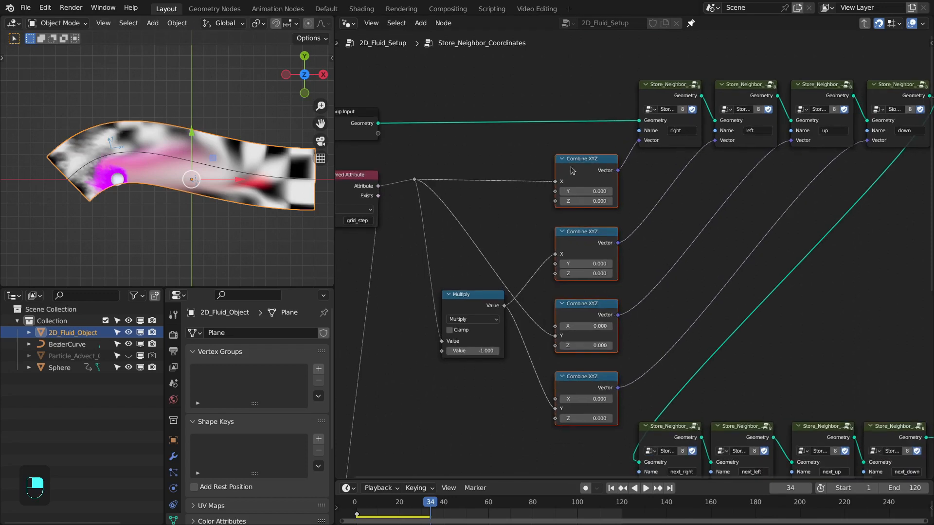
{"action": "key", "text": "ctrl+x"}
{"action": "middle_click_drag", "start_coordinate": [557, 236], "coordinate": [570, 272]}
{"action": "scroll", "coordinate": [570, 272], "scroll_direction": "up", "scroll_amount": 1}
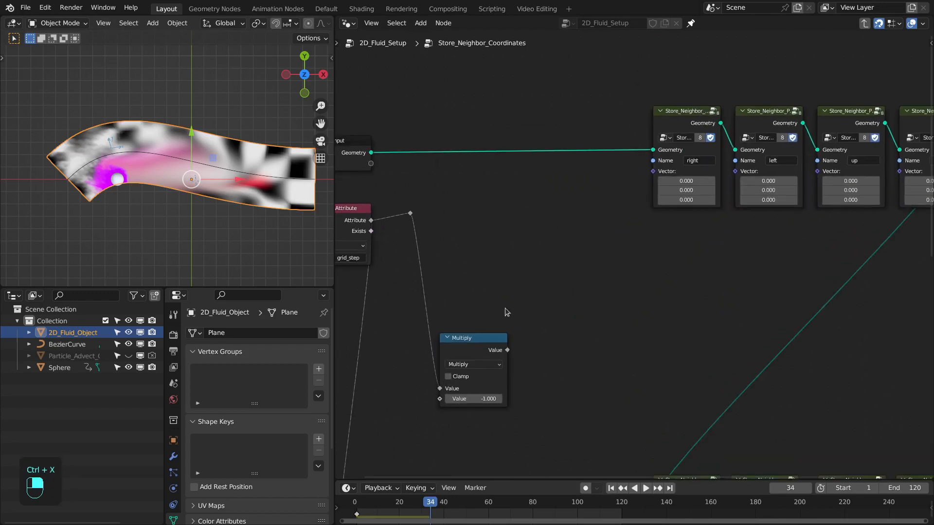
Step: Add a vector Scale node beside the grid_step attribute and drive its Scale input with grid_step
{"action": "middle_click_drag", "start_coordinate": [505, 309], "coordinate": [564, 298]}
{"action": "left_click_drag", "start_coordinate": [462, 198], "coordinate": [561, 204]}
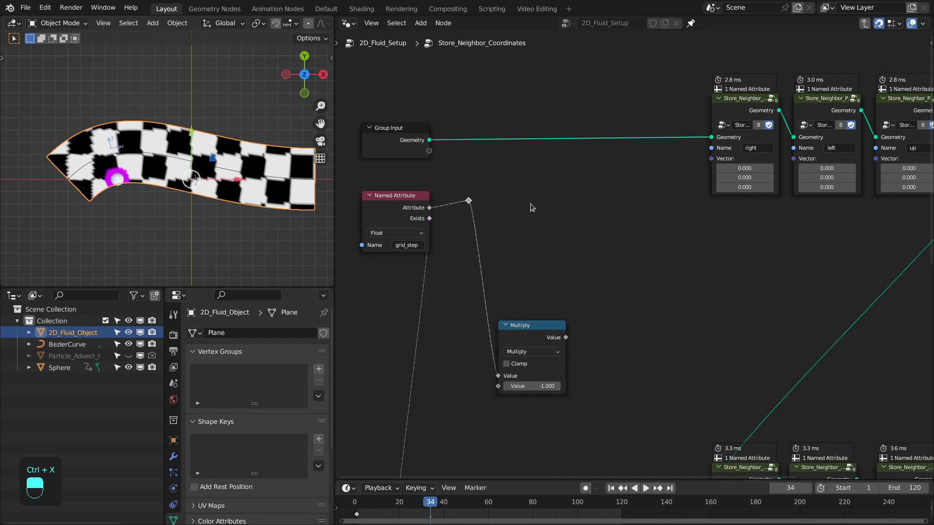
{"action": "type", "text": "vector sc"}
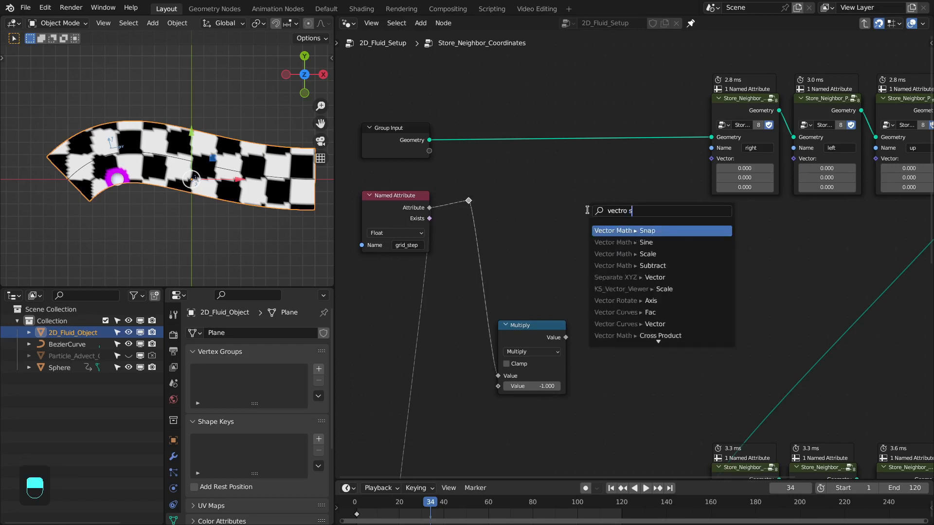
{"action": "key", "text": "Return"}
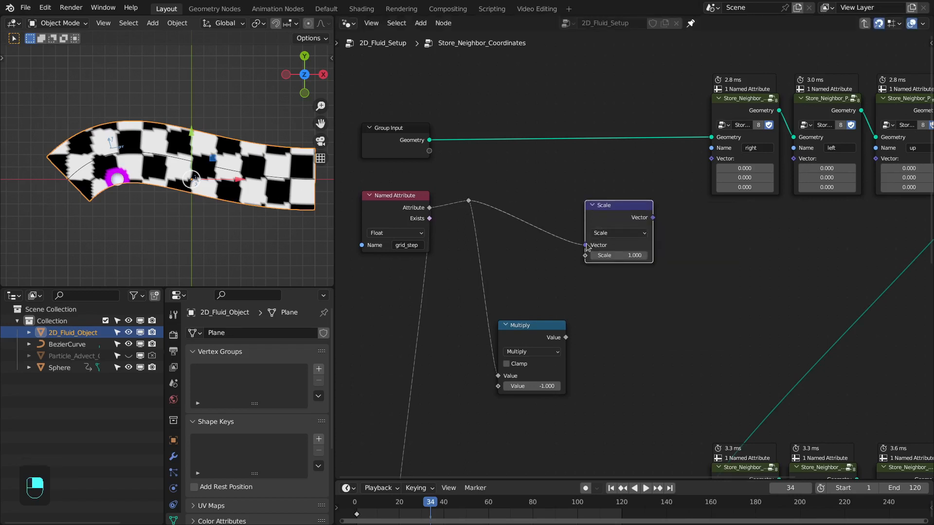
Step: Feed the Scale node's Vector input from a new vector Named Attribute node named local_x
{"action": "left_click_drag", "start_coordinate": [585, 245], "coordinate": [548, 227]}
{"action": "type", "text": "named"}
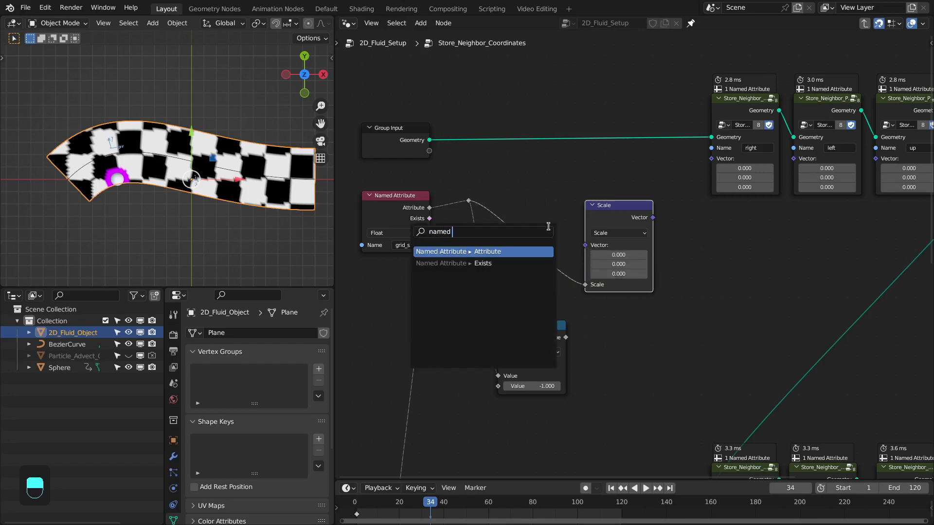
{"action": "key", "text": "Return"}
{"action": "left_click", "coordinate": [532, 225]}
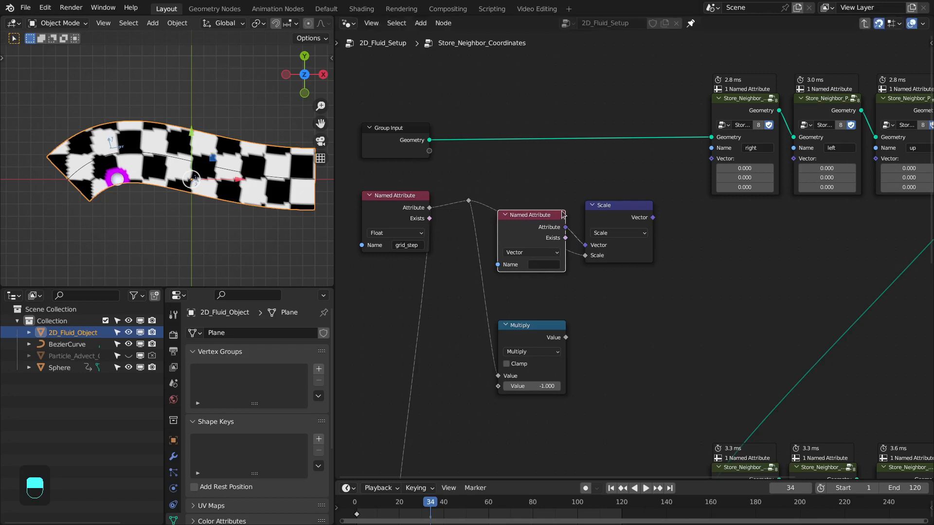
{"action": "left_click_drag", "start_coordinate": [532, 224], "coordinate": [532, 214]}
{"action": "left_click", "coordinate": [535, 257]}
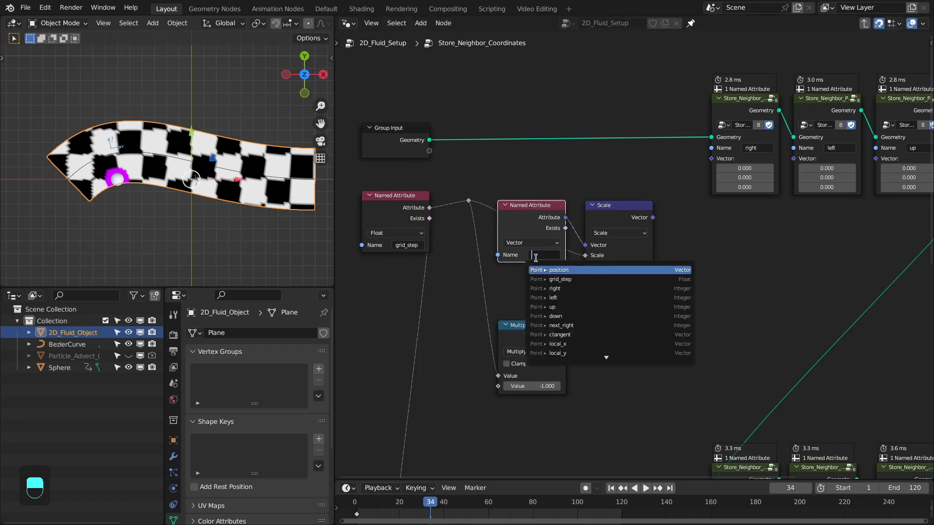
{"action": "type", "text": "local_x"}
{"action": "key", "text": "Return"}
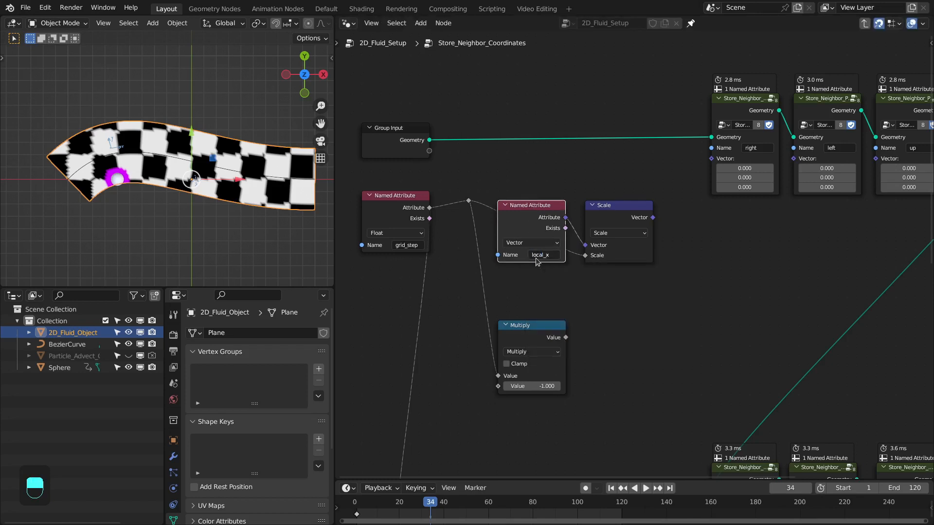
Step: Duplicate the Scale node with its links, drive the copy's Scale from the -1 Multiply node, and align both nodes
{"action": "left_click", "coordinate": [617, 213]}
{"action": "key", "text": "shift+ctrl+d"}
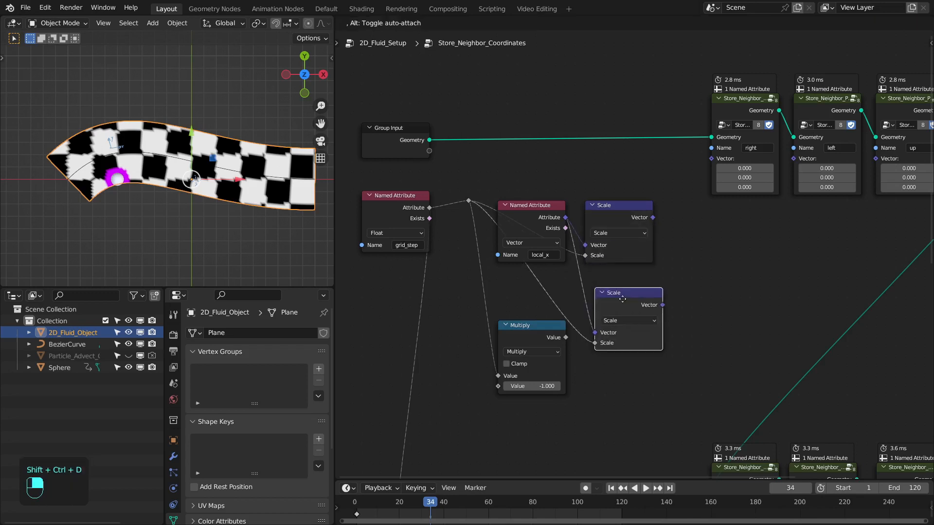
{"action": "left_click", "coordinate": [569, 338]}
{"action": "left_click_drag", "start_coordinate": [566, 338], "coordinate": [598, 346]}
{"action": "left_click_drag", "start_coordinate": [614, 301], "coordinate": [605, 320]}
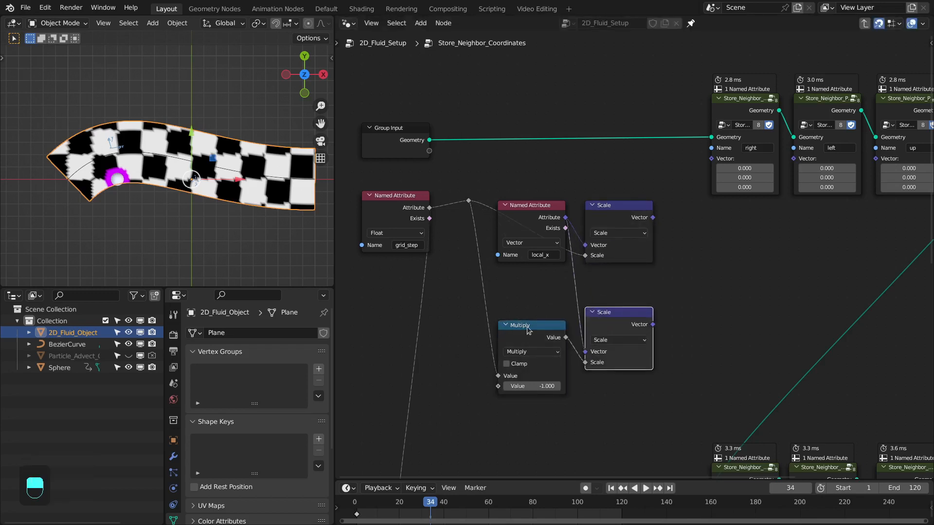
{"action": "left_click_drag", "start_coordinate": [528, 326], "coordinate": [528, 312]}
Step: Link the positive local_x Scale node to the right neighbor's Vector input and the negated one to the left neighbor's
{"action": "middle_click_drag", "start_coordinate": [650, 282], "coordinate": [601, 276]}
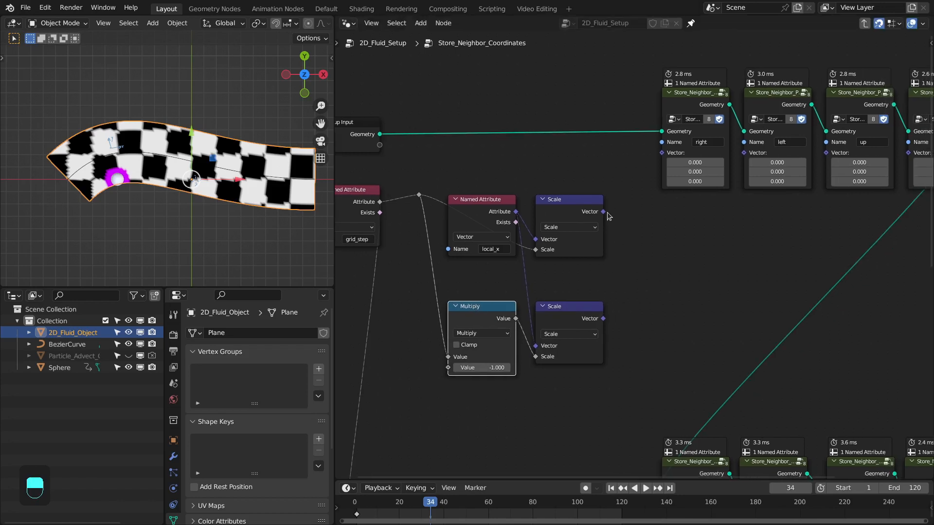
{"action": "left_click_drag", "start_coordinate": [603, 211], "coordinate": [661, 152]}
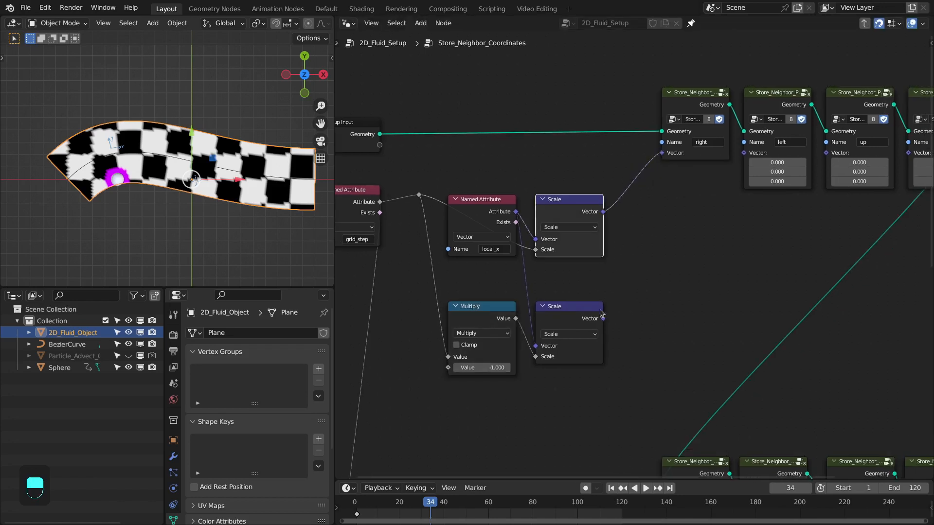
{"action": "left_click_drag", "start_coordinate": [602, 319], "coordinate": [743, 153]}
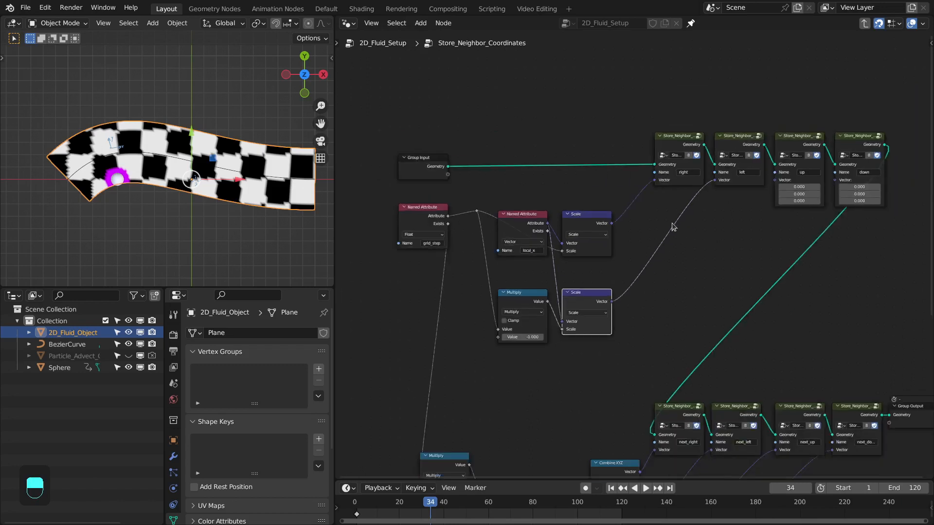
Step: Duplicate the local_x attribute and both Scale nodes with their links, and set the copied attribute's name to local_y
{"action": "scroll", "coordinate": [650, 150], "scroll_direction": "down", "scroll_amount": 2}
{"action": "left_click_drag", "start_coordinate": [568, 298], "coordinate": [568, 298]}
{"action": "scroll", "coordinate": [519, 248], "scroll_direction": "up", "scroll_amount": 1}
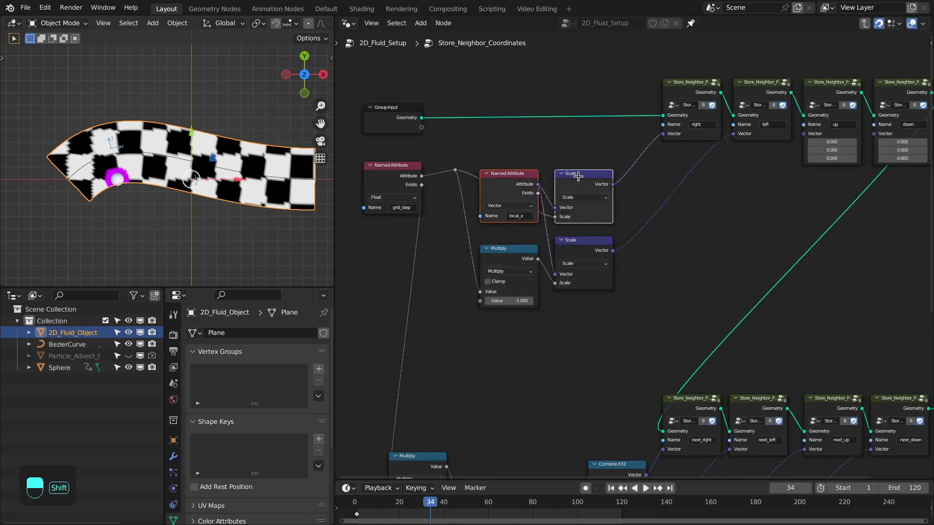
{"action": "left_click_drag", "start_coordinate": [523, 142], "coordinate": [607, 243]}
{"action": "key", "text": "ctrl+shift+d"}
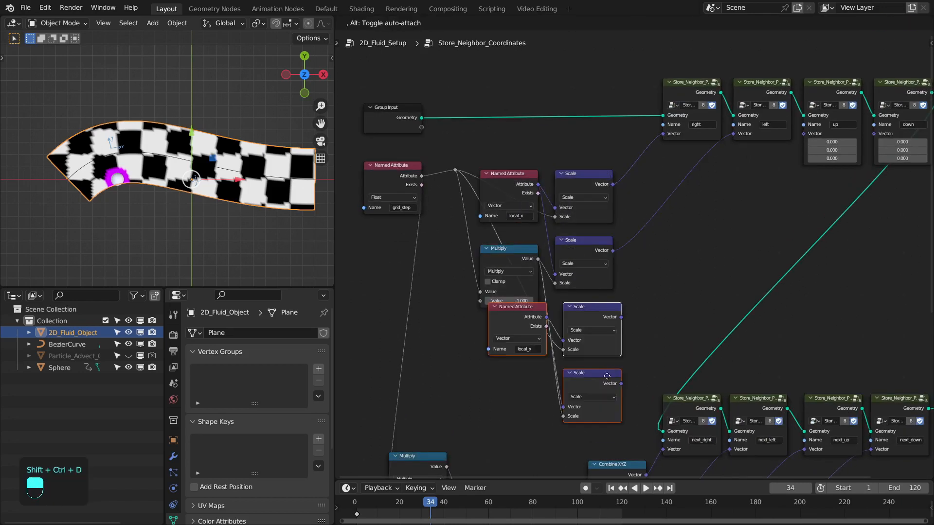
{"action": "left_click", "coordinate": [605, 385]}
{"action": "left_click", "coordinate": [525, 364]}
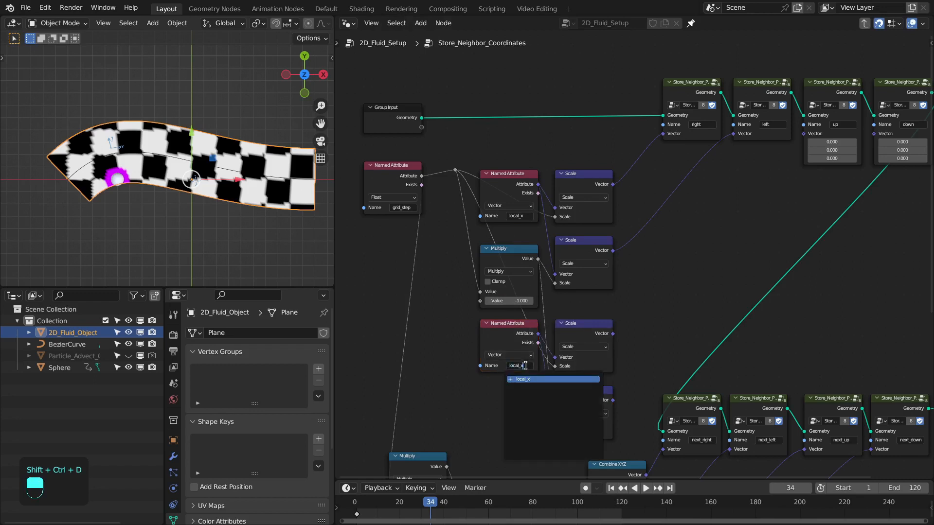
{"action": "key", "text": "BackSpace"}
{"action": "type", "text": "y"}
{"action": "key", "text": "Return"}
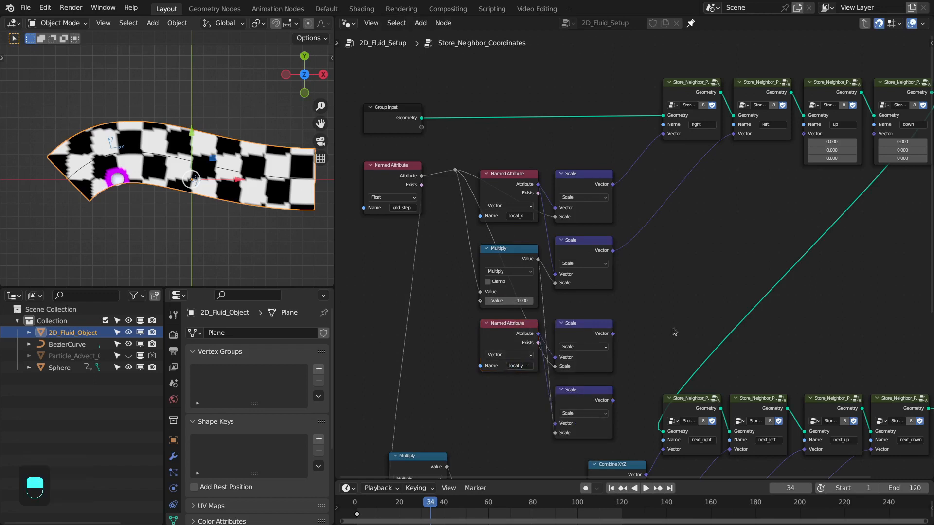
Step: Link the two local_y Scale nodes to the Vector inputs of the up and down neighbor nodes
{"action": "middle_click_drag", "start_coordinate": [674, 331], "coordinate": [596, 305]}
{"action": "left_click_drag", "start_coordinate": [543, 318], "coordinate": [734, 117]}
{"action": "left_click_drag", "start_coordinate": [543, 384], "coordinate": [804, 118]}
Step: Delete the four Combine XYZ nodes and the -1 Multiply node feeding the next_right to next_down nodes
{"action": "scroll", "coordinate": [719, 192], "scroll_direction": "down", "scroll_amount": 4}
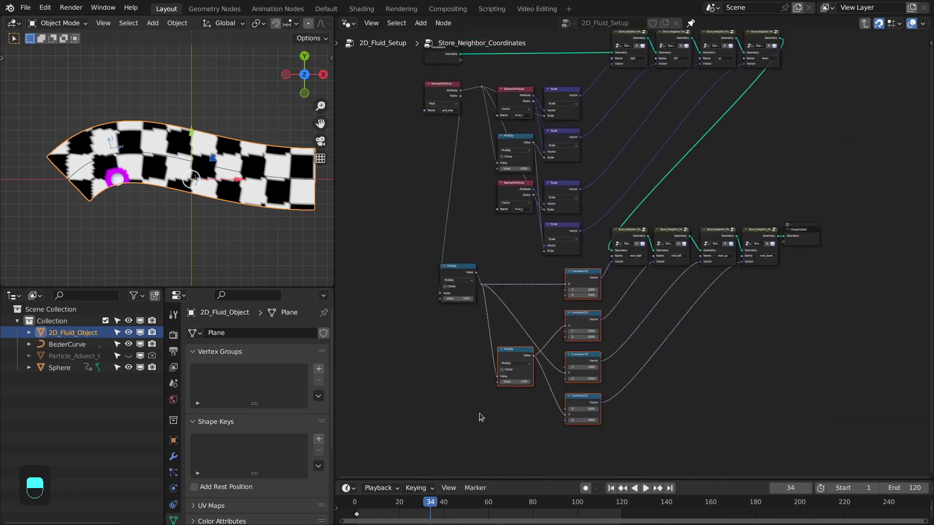
{"action": "left_click_drag", "start_coordinate": [483, 432], "coordinate": [600, 262]}
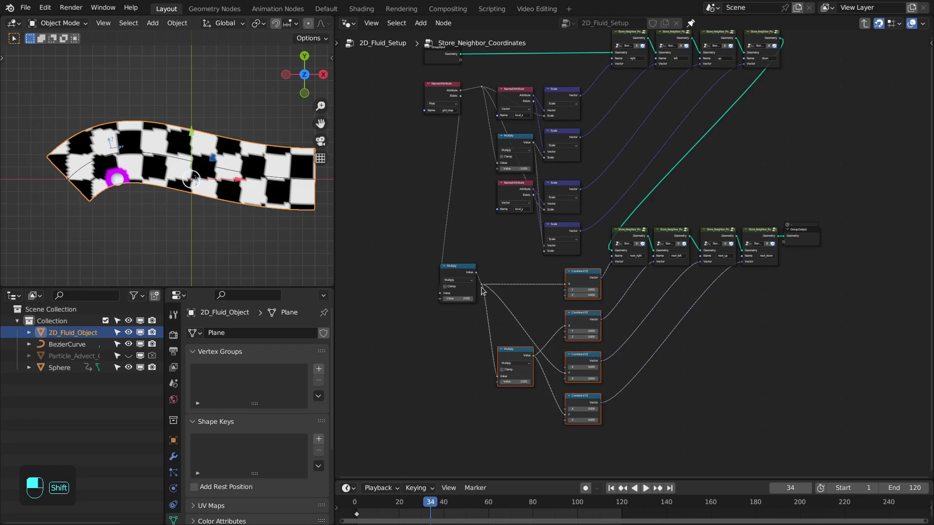
{"action": "key", "text": "x"}
Step: Duplicate the local-axis offset nodes with their links below the originals and feed the copy from the 2.000 Multiply node
{"action": "scroll", "coordinate": [481, 205], "scroll_direction": "up", "scroll_amount": 1, "text": "shift"}
{"action": "left_click_drag", "start_coordinate": [480, 100], "coordinate": [569, 255]}
{"action": "key", "text": "ctrl+shift+d"}
{"action": "left_click", "coordinate": [573, 435]}
{"action": "scroll", "coordinate": [486, 292], "scroll_direction": "up", "scroll_amount": 5}
{"action": "middle_click_drag", "start_coordinate": [414, 309], "coordinate": [464, 273]}
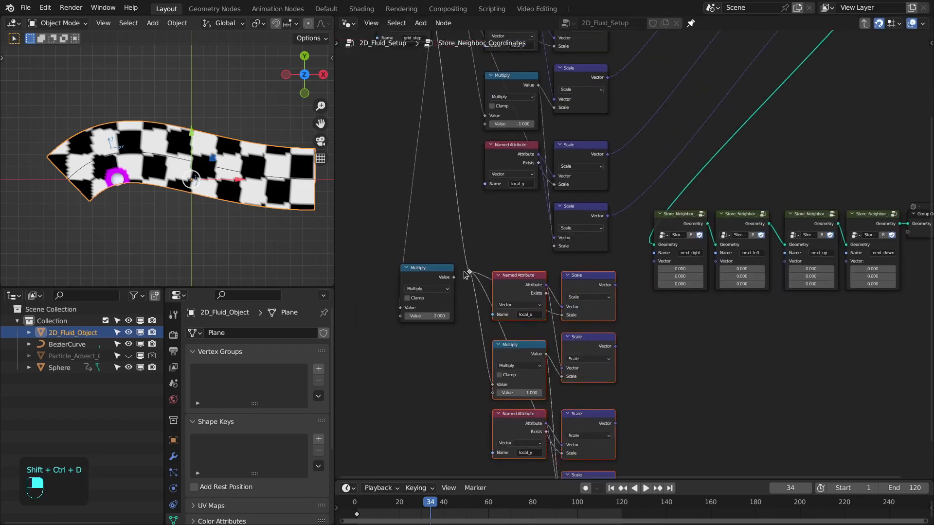
{"action": "left_click_drag", "start_coordinate": [453, 277], "coordinate": [471, 276]}
Step: Link the four copied Scale nodes to the Vector inputs of next_right, next_left, next_up and next_down in order
{"action": "middle_click_drag", "start_coordinate": [625, 267], "coordinate": [581, 230]}
{"action": "left_click_drag", "start_coordinate": [572, 249], "coordinate": [612, 226]}
{"action": "left_click_drag", "start_coordinate": [571, 310], "coordinate": [671, 225]}
{"action": "left_click", "coordinate": [569, 396]}
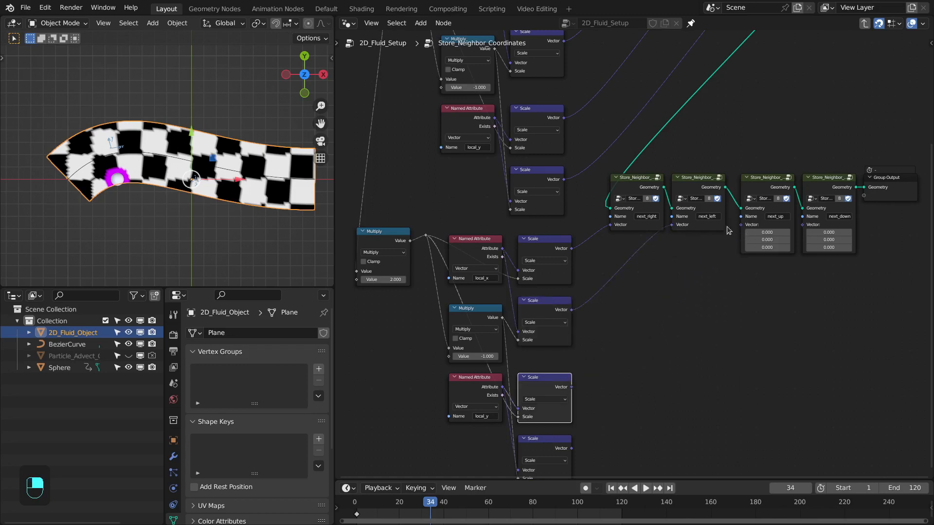
{"action": "left_click_drag", "start_coordinate": [739, 223], "coordinate": [560, 387]}
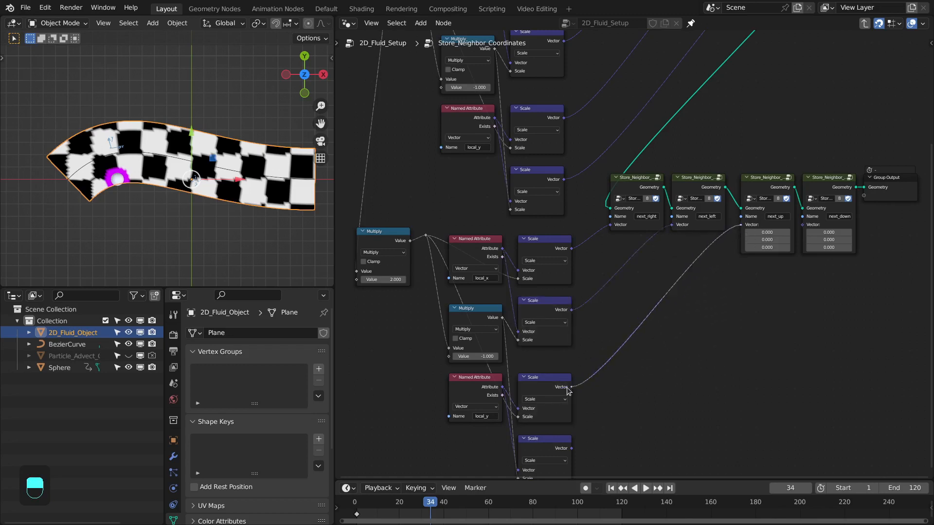
{"action": "left_click_drag", "start_coordinate": [572, 448], "coordinate": [803, 224]}
Step: Review the rewired offsets in an enlarged editor, look inside Store_Neighbor_Position_Attribute, and return to the 2D_Fluid_Setup tree
{"action": "key", "text": "ctrl+space"}
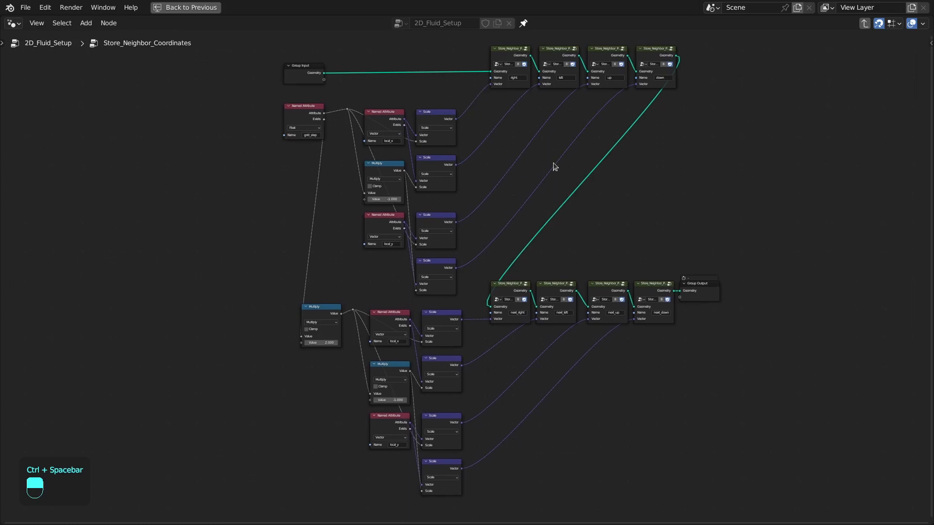
{"action": "key", "text": "Tab"}
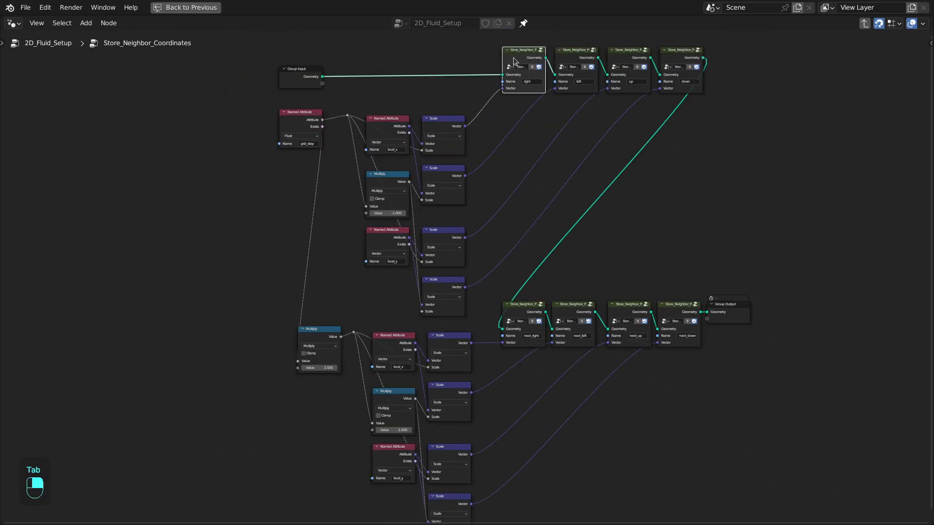
{"action": "key", "text": "Tab"}
{"action": "scroll", "coordinate": [442, 253], "scroll_direction": "up", "scroll_amount": 1}
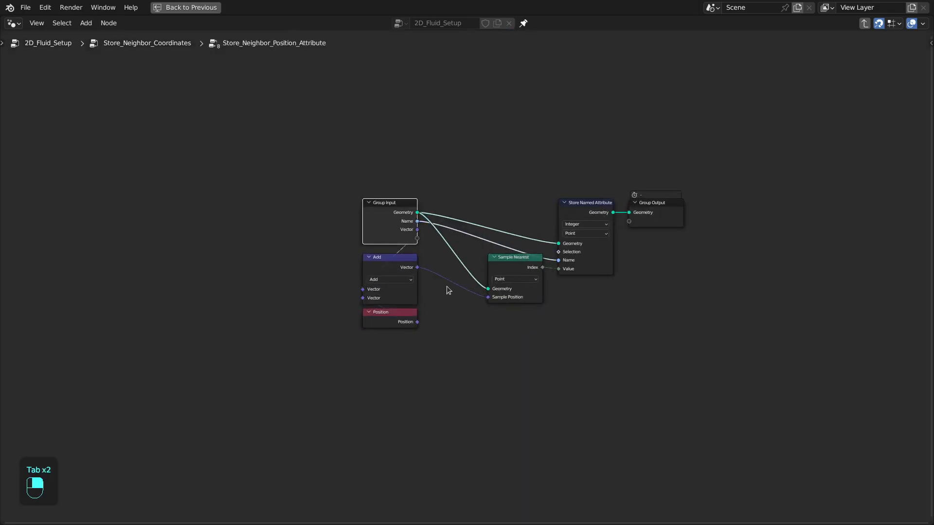
{"action": "key", "text": "Tab"}
{"action": "key", "text": "Tab"}
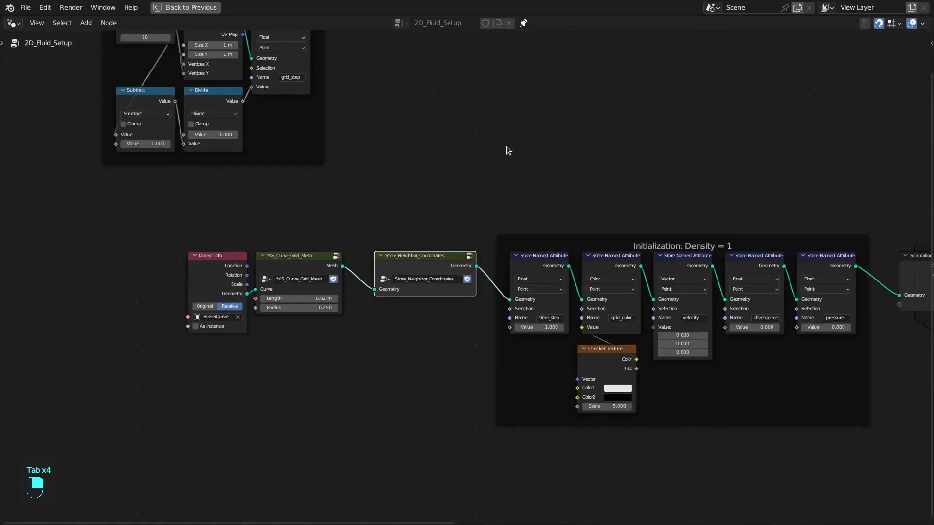
{"action": "key", "text": "ctrl+space"}
Step: Add the prefix *KS_ to the Store_Neighbor_Coordinates group's name
{"action": "double_click", "coordinate": [623, 260]}
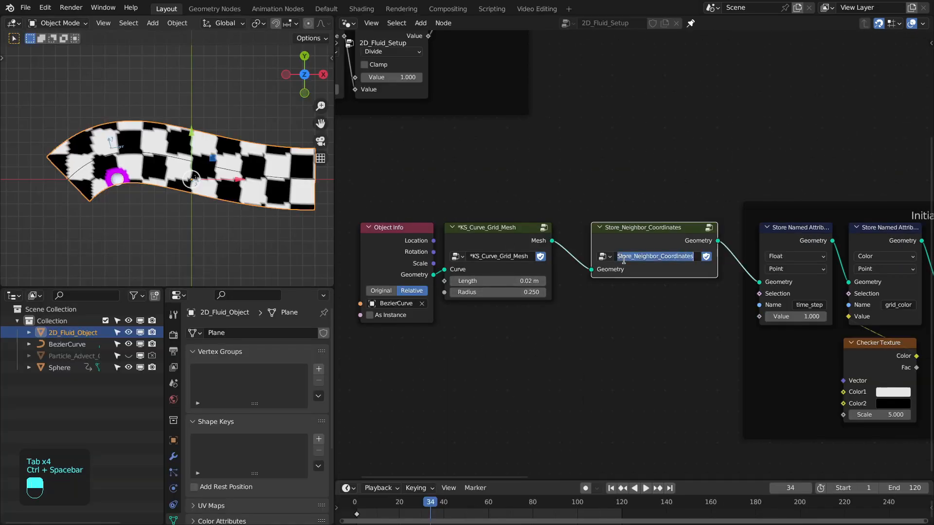
{"action": "key", "text": "Home"}
{"action": "type", "text": "*KS_"}
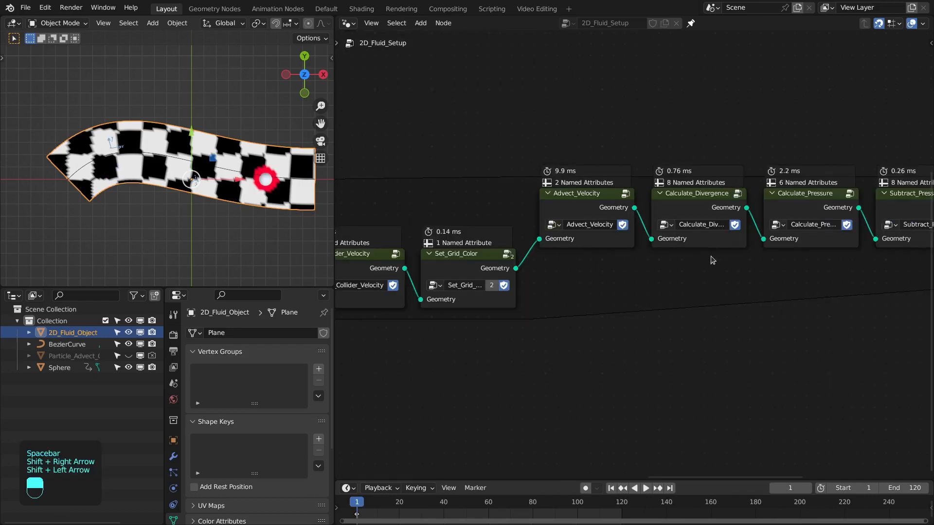
Step: Examine the simulation's Calculate_Divergence, Subtract_Pressure_Gradient and Advect_Velocity groups and how they use directions and positions
{"action": "middle_click_drag", "start_coordinate": [712, 260], "coordinate": [540, 262]}
{"action": "left_click_drag", "start_coordinate": [498, 135], "coordinate": [551, 287]}
{"action": "scroll", "coordinate": [576, 290], "scroll_direction": "down", "scroll_amount": 2}
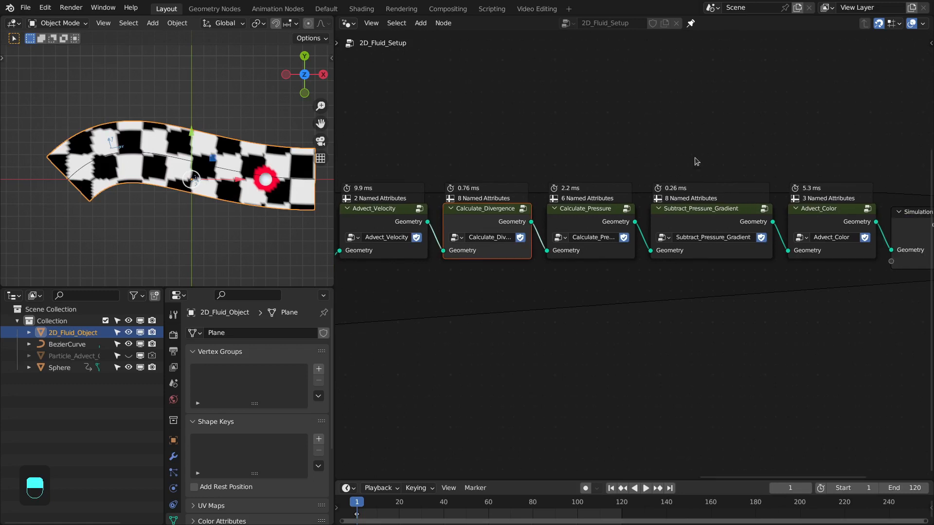
{"action": "left_click_drag", "start_coordinate": [684, 143], "coordinate": [724, 294]}
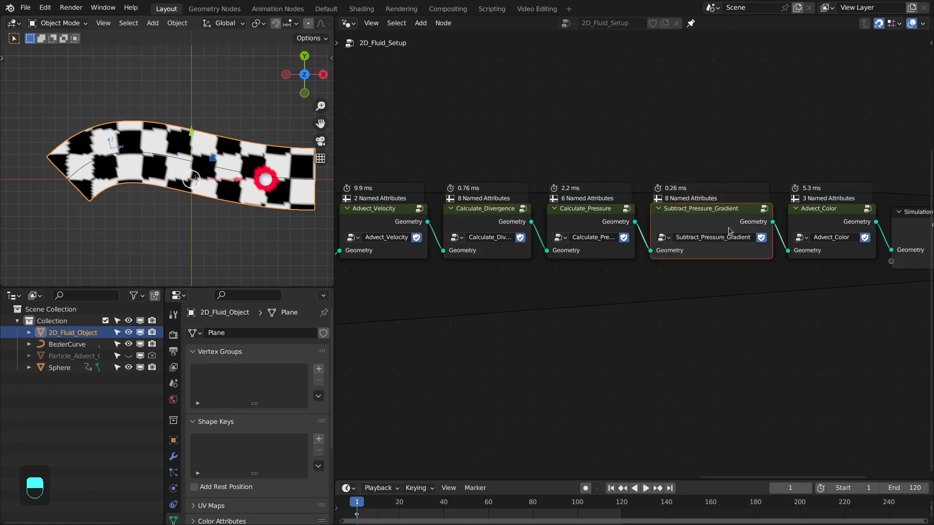
{"action": "key", "text": "Tab"}
{"action": "key", "text": "Tab"}
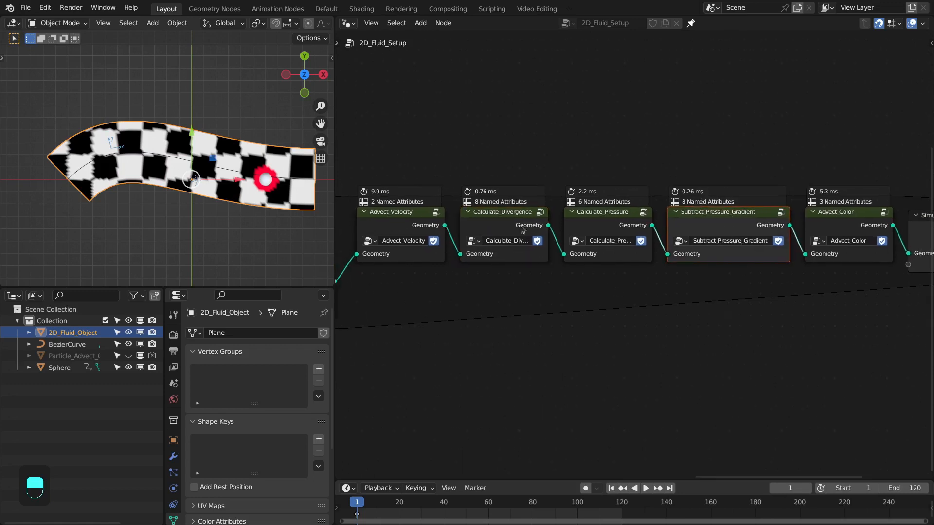
{"action": "left_click", "coordinate": [479, 229]}
{"action": "key", "text": "Tab"}
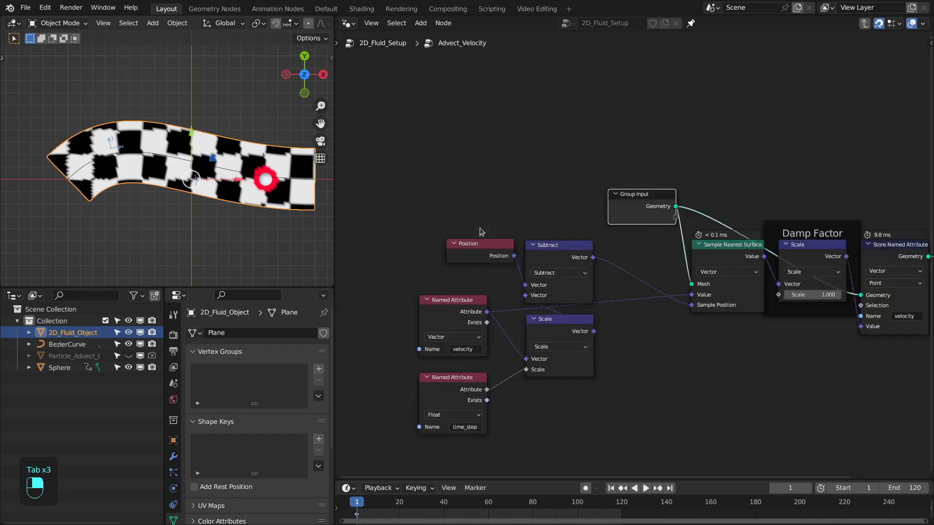
{"action": "key", "text": "Tab"}
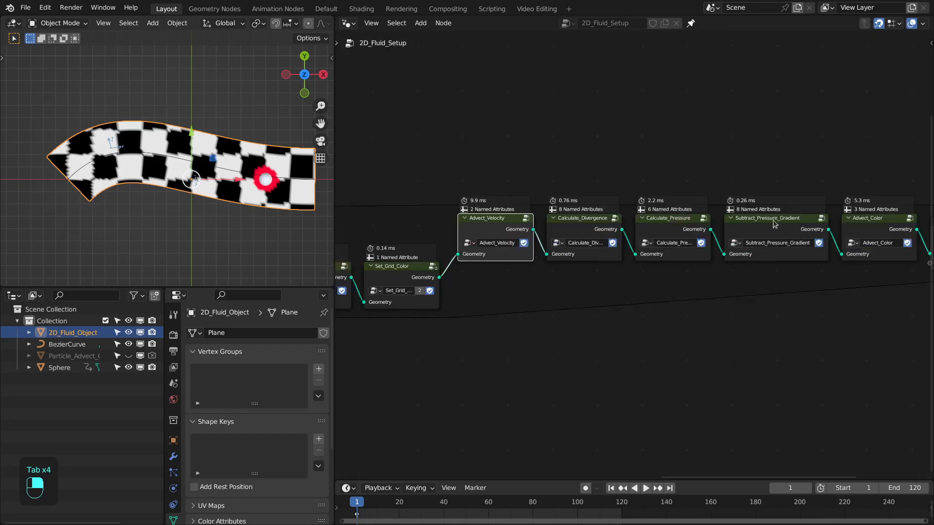
Step: Open the first Pressure_Iteration group inside Calculate_Pressure to examine how it samples neighbor pressures
{"action": "left_click", "coordinate": [877, 231]}
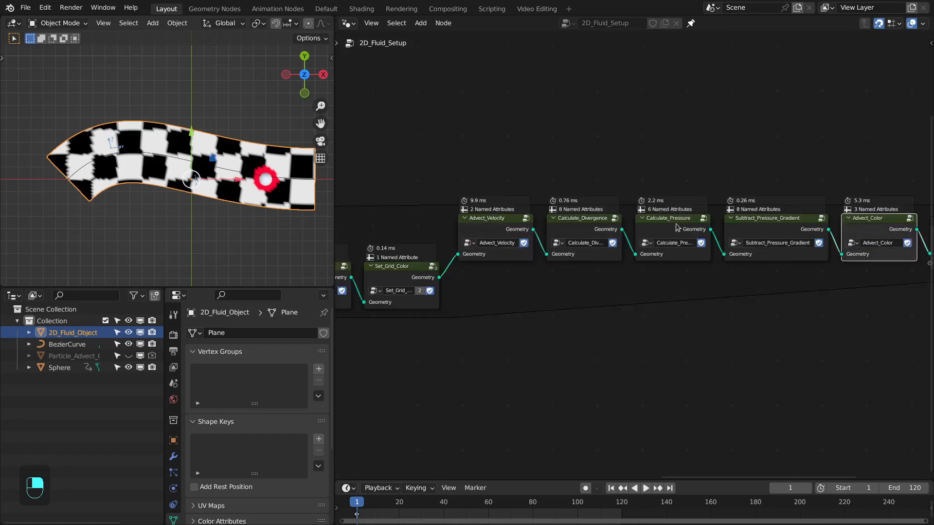
{"action": "left_click", "coordinate": [676, 228]}
{"action": "key", "text": "Tab"}
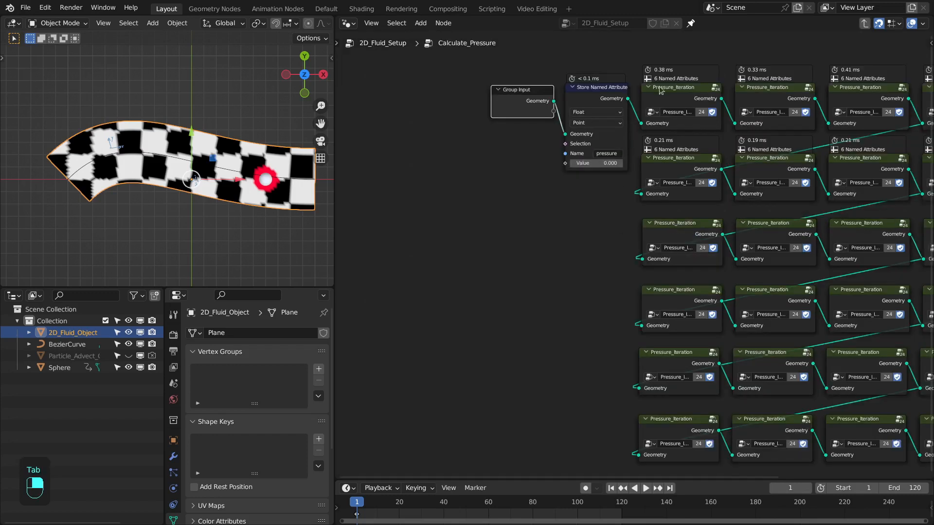
{"action": "left_click", "coordinate": [669, 99]}
{"action": "key", "text": "Tab"}
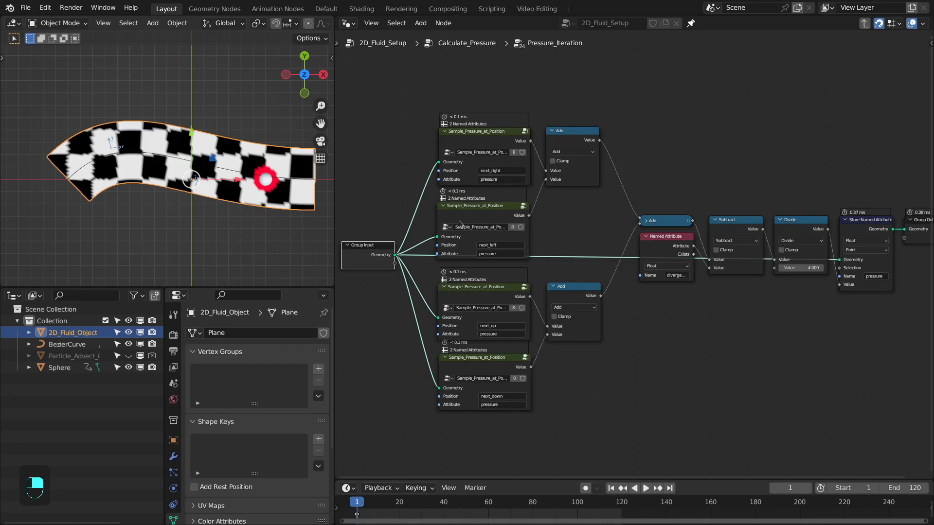
Step: Leave the Pressure_Iteration group, return to the 2D_Fluid_Setup tree, and open the Calculate_Divergence group
{"action": "scroll", "coordinate": [459, 223], "scroll_direction": "up", "scroll_amount": 1}
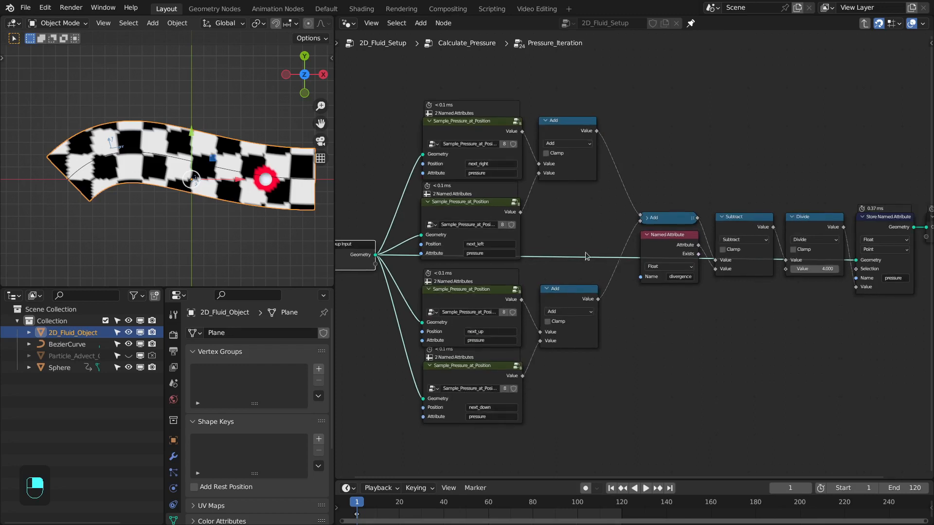
{"action": "middle_click_drag", "start_coordinate": [586, 256], "coordinate": [623, 252]}
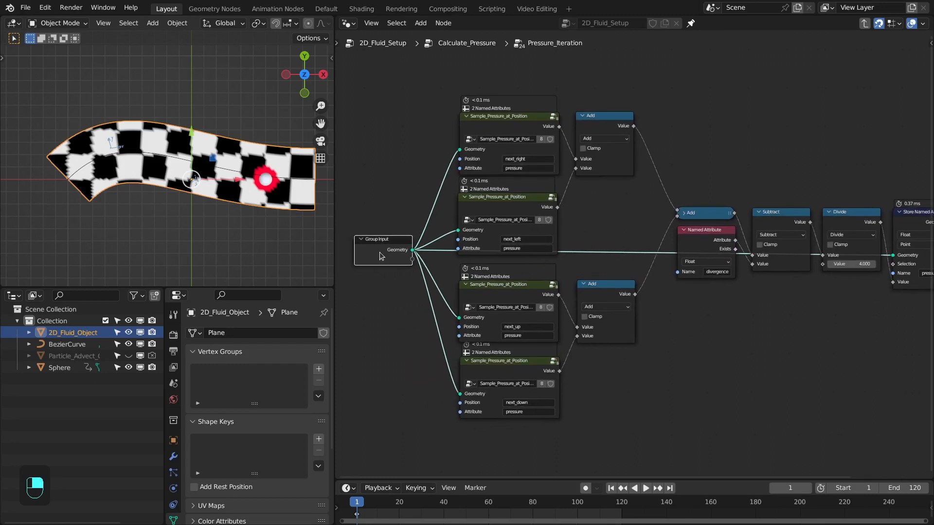
{"action": "key", "text": "Tab"}
{"action": "key", "text": "Tab"}
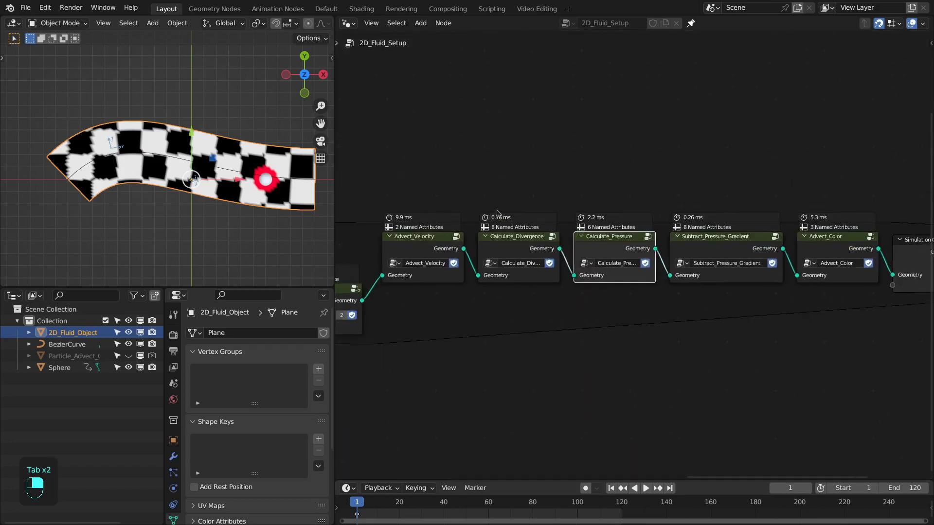
{"action": "key", "text": "Tab"}
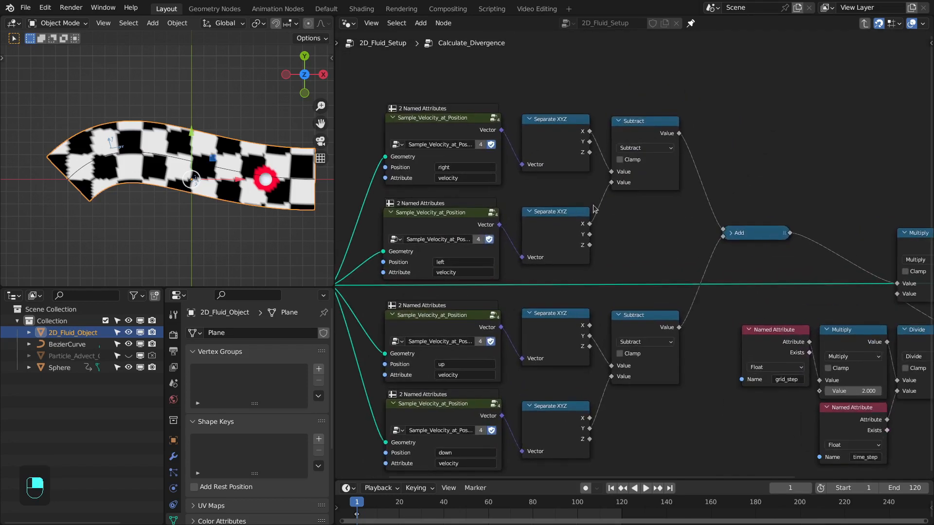
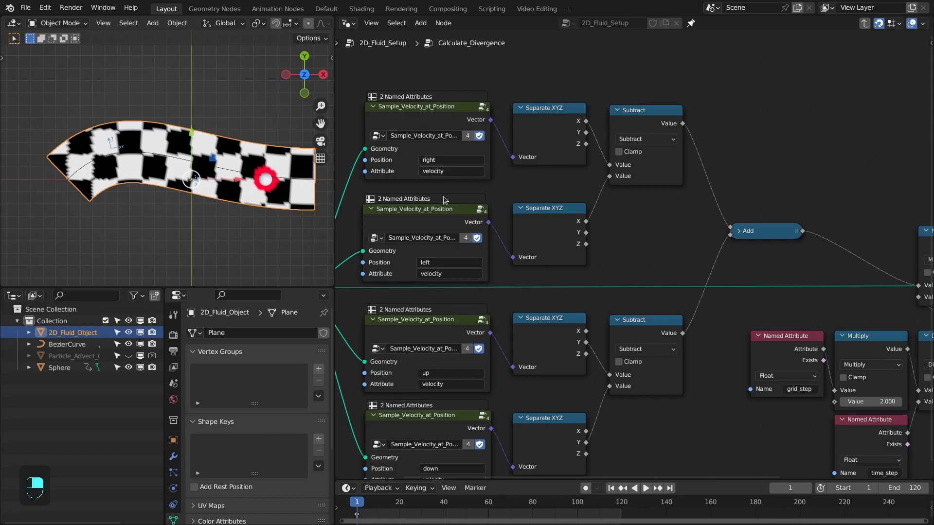
Step: Examine how Calculate_Divergence splits the right, left, up and down velocity samples through its four Separate XYZ nodes
{"action": "scroll", "coordinate": [502, 295], "scroll_direction": "down", "scroll_amount": 1}
{"action": "scroll", "coordinate": [542, 311], "scroll_direction": "up", "scroll_amount": 2}
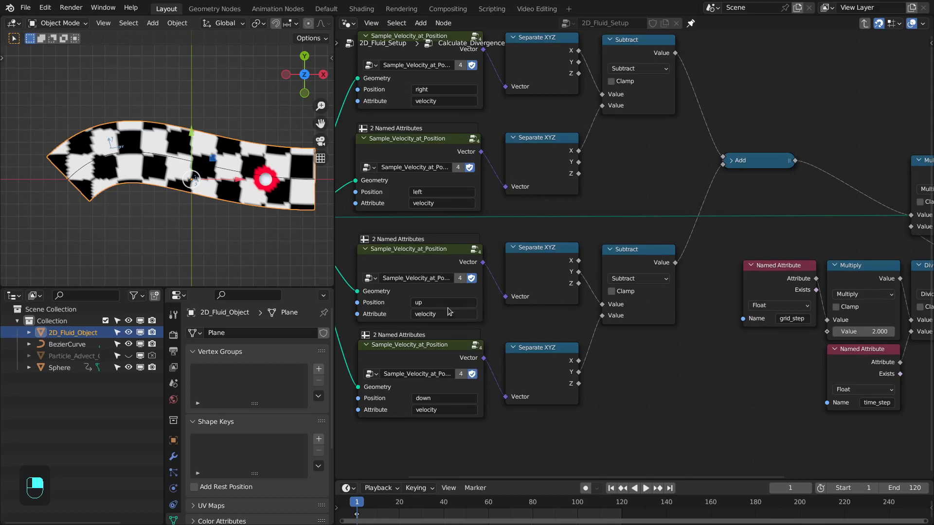
{"action": "scroll", "coordinate": [552, 365], "scroll_direction": "down", "scroll_amount": 1}
{"action": "left_click_drag", "start_coordinate": [526, 70], "coordinate": [586, 377]}
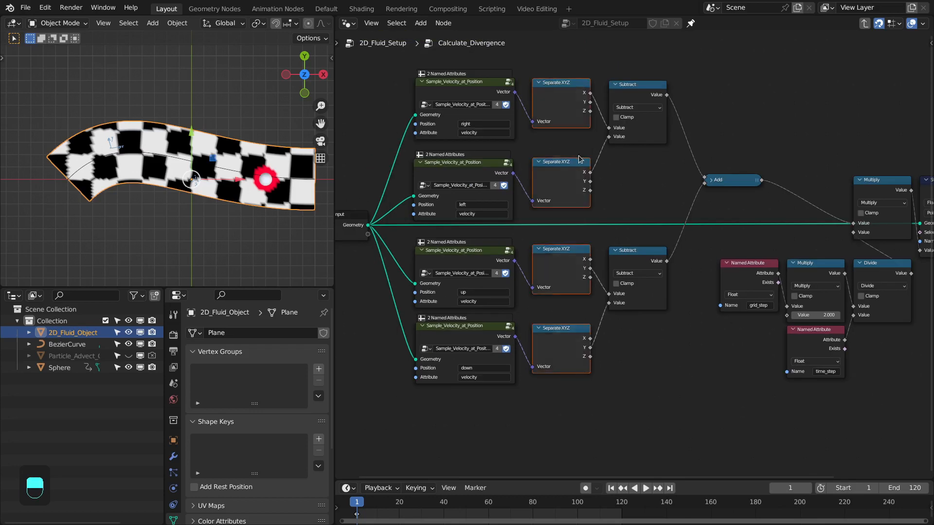
{"action": "scroll", "coordinate": [569, 111], "scroll_direction": "up", "scroll_amount": 3, "text": "shift"}
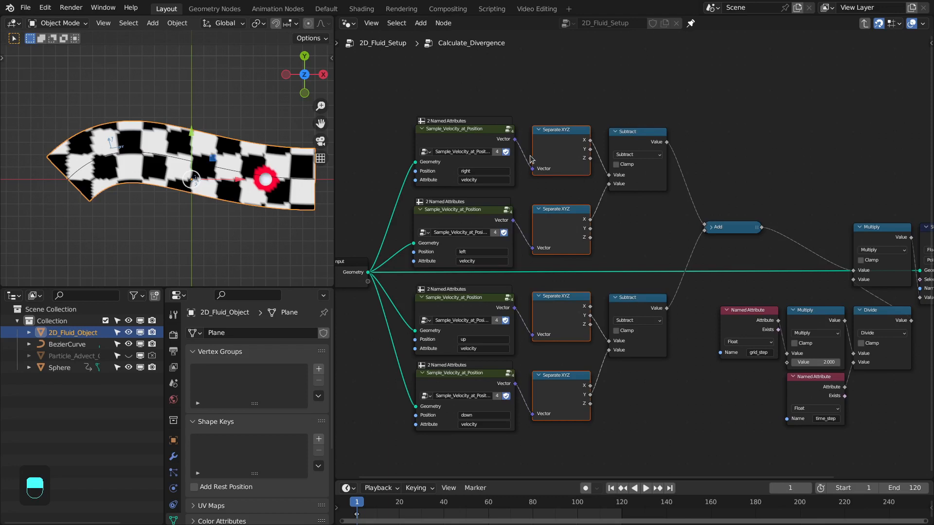
{"action": "scroll", "coordinate": [533, 157], "scroll_direction": "up", "scroll_amount": 1}
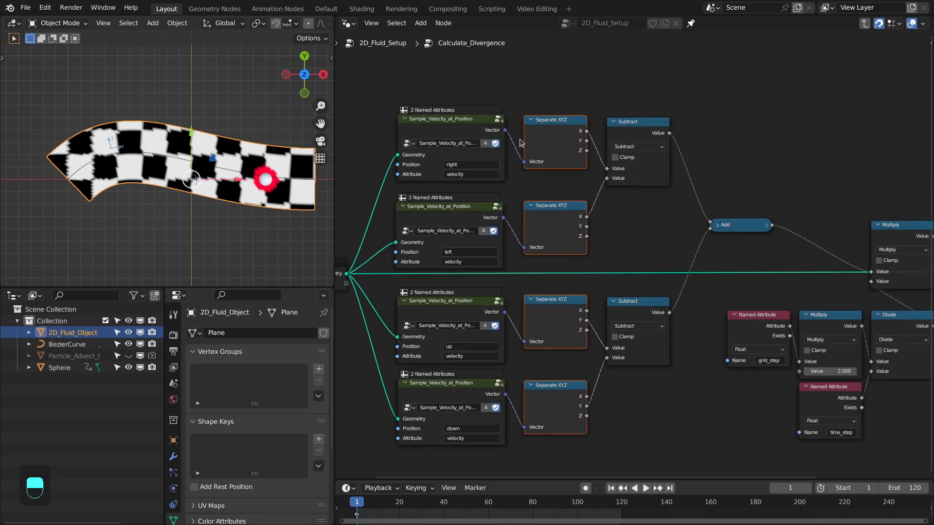
{"action": "middle_click_drag", "start_coordinate": [521, 142], "coordinate": [537, 188]}
{"action": "scroll", "coordinate": [537, 188], "scroll_direction": "up", "scroll_amount": 1}
{"action": "scroll", "coordinate": [562, 122], "scroll_direction": "up", "scroll_amount": 1}
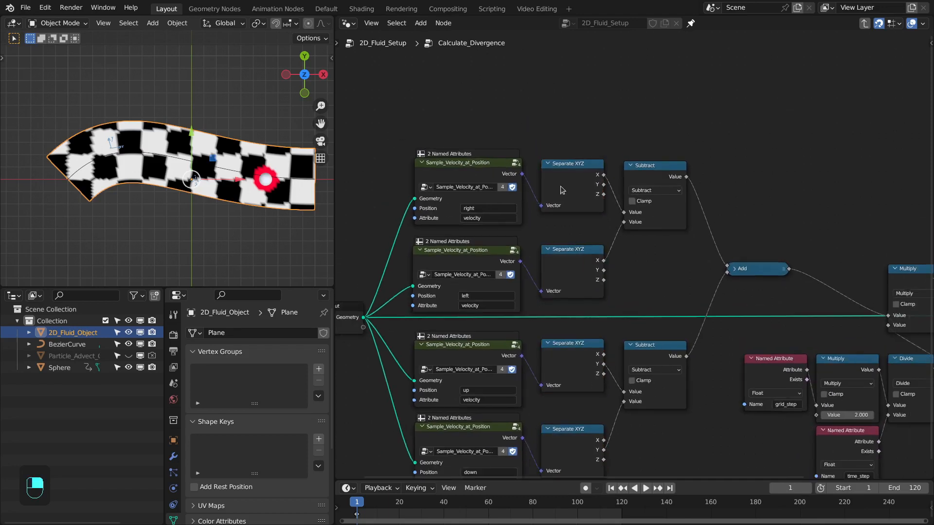
Step: Add a Dot Product node above the Separate XYZ nodes, fed by the velocity sampled at the right neighbor
{"action": "scroll", "coordinate": [560, 146], "scroll_direction": "up", "scroll_amount": 3, "text": "shift"}
{"action": "key", "text": "shift+a"}
{"action": "type", "text": "do"}
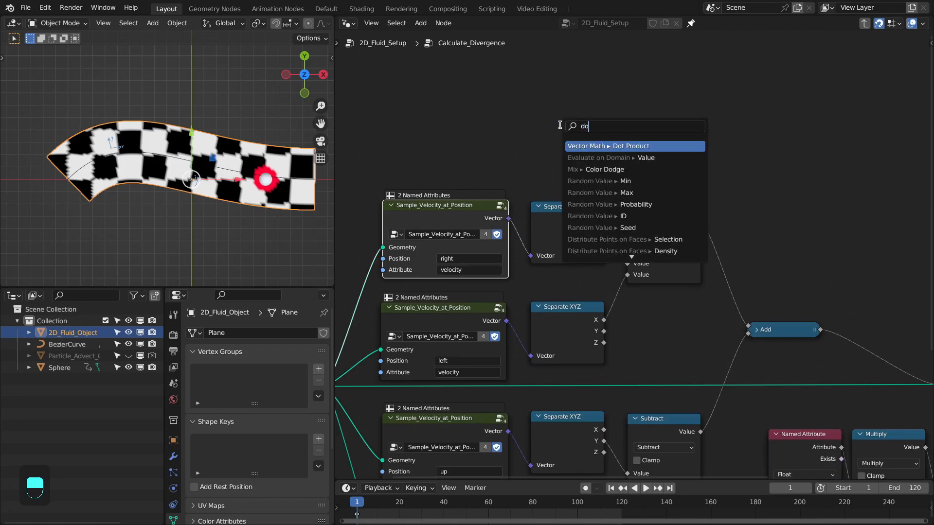
{"action": "key", "text": "Return"}
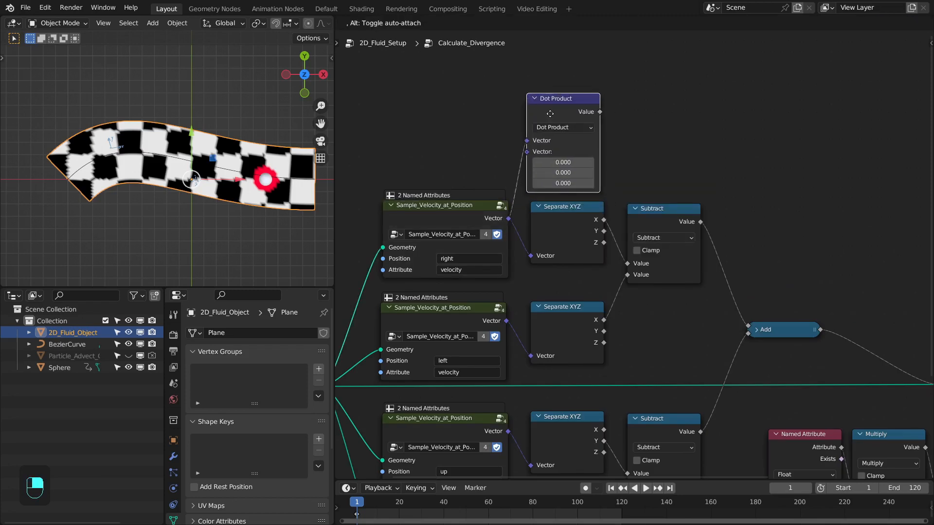
{"action": "left_click", "coordinate": [550, 113]}
Step: Add a vector Named Attribute node reading local_x and connect it to the Dot Product
{"action": "key", "text": "shift+a"}
{"action": "type", "text": "nam"}
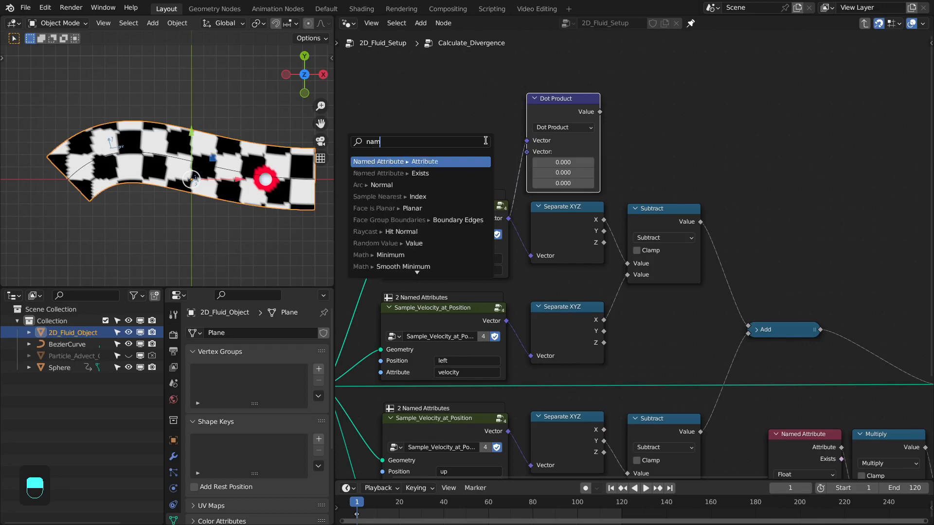
{"action": "key", "text": "Return"}
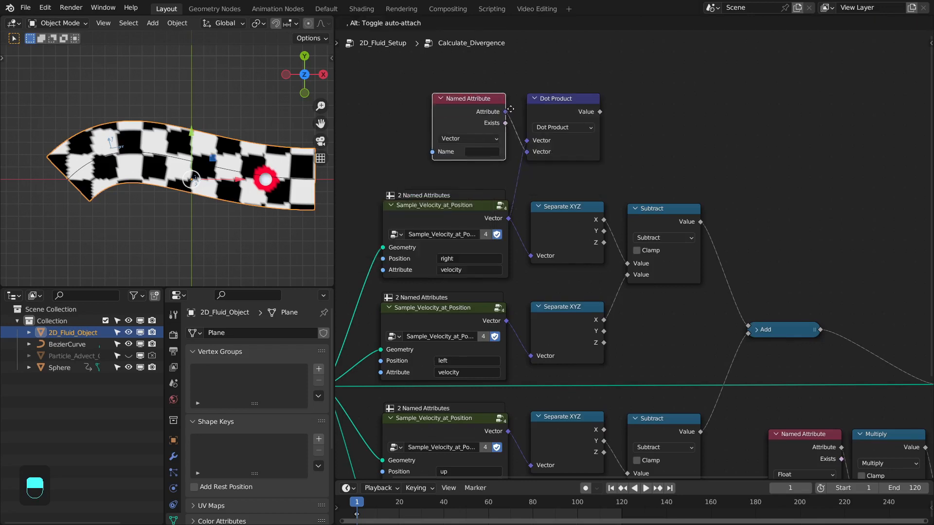
{"action": "left_click", "coordinate": [513, 109]}
{"action": "left_click", "coordinate": [491, 152]}
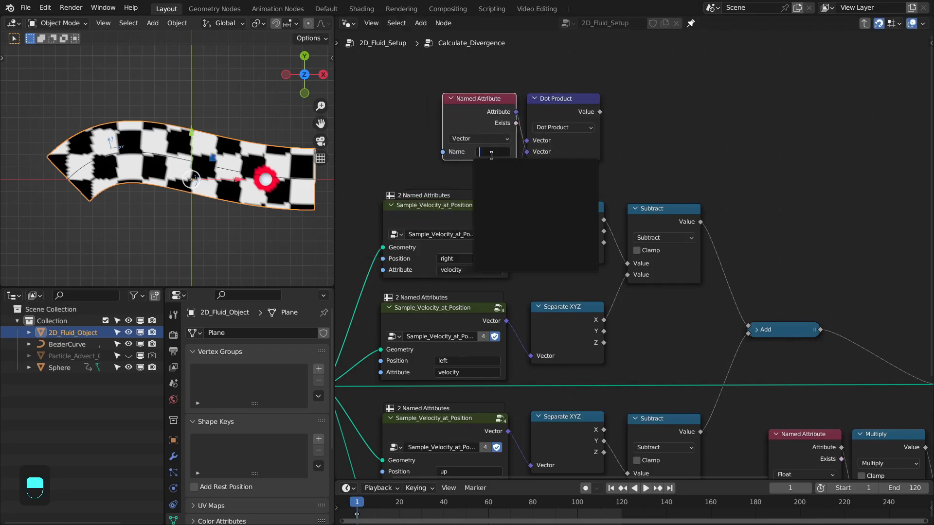
{"action": "type", "text": "local_x"}
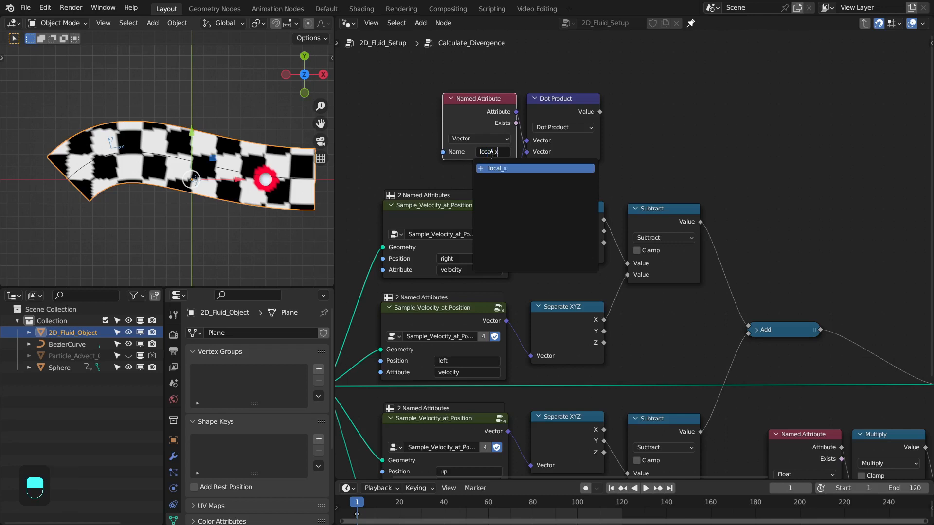
{"action": "key", "text": "Return"}
Step: Delete the Separate XYZ nodes behind the right and left velocity samples
{"action": "key", "text": "shift+Right"}
{"action": "key", "text": "shift+Left"}
{"action": "left_click_drag", "start_coordinate": [443, 52], "coordinate": [557, 130]}
{"action": "middle_click_drag", "start_coordinate": [628, 131], "coordinate": [624, 100]}
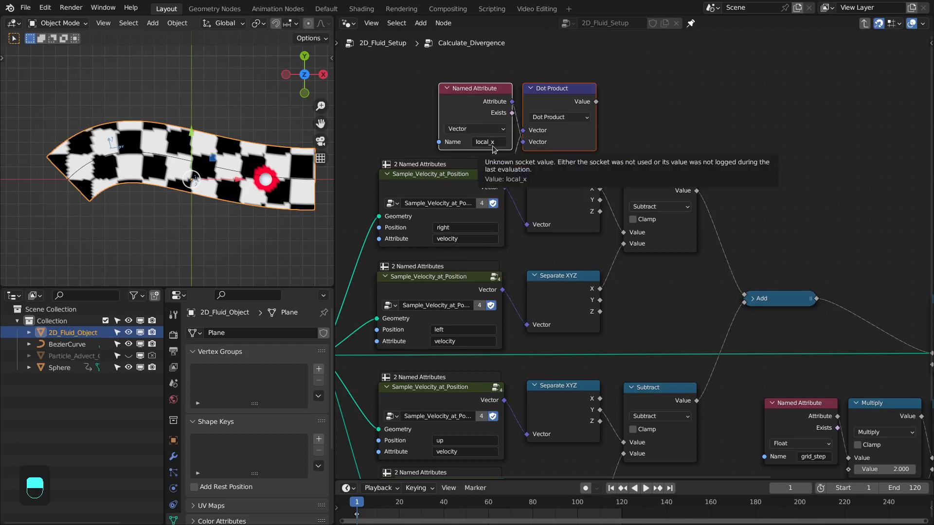
{"action": "left_click", "coordinate": [557, 205]}
{"action": "middle_click_drag", "start_coordinate": [558, 205], "coordinate": [538, 218]}
{"action": "key", "text": "ctrl+x"}
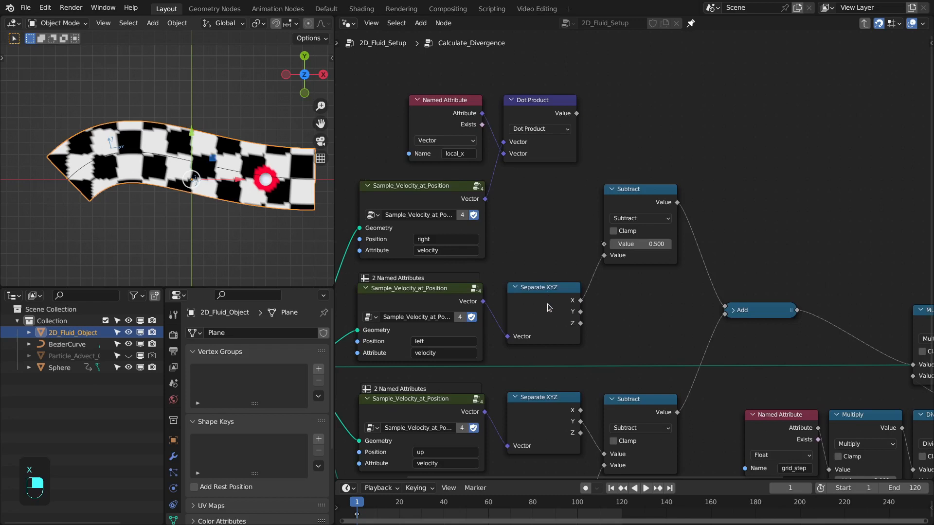
{"action": "left_click", "coordinate": [549, 299]}
{"action": "key", "text": "ctrl+x"}
Step: Duplicate the local_x Dot Product for the left velocity sample and feed both Dot Products into the upper Subtract node
{"action": "left_click_drag", "start_coordinate": [529, 109], "coordinate": [529, 194]}
{"action": "key", "text": "ctrl+shift+d"}
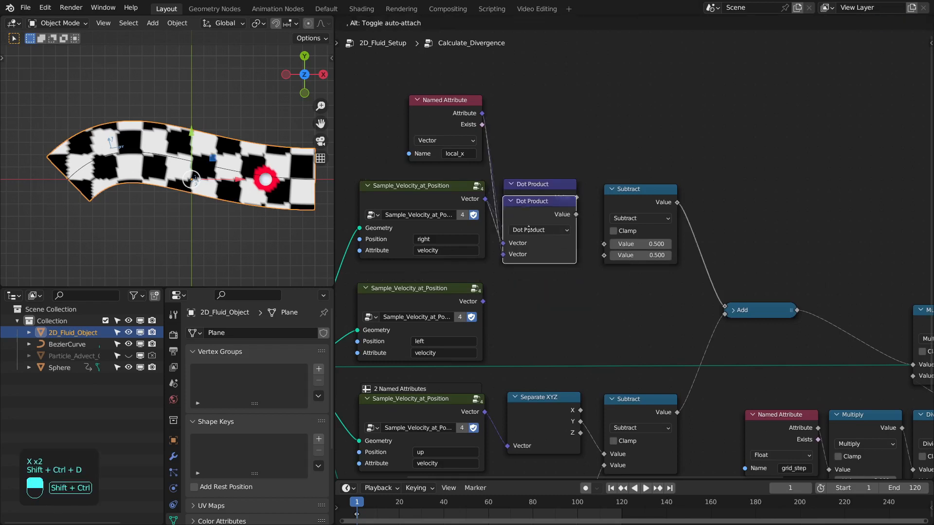
{"action": "left_click", "coordinate": [532, 292]}
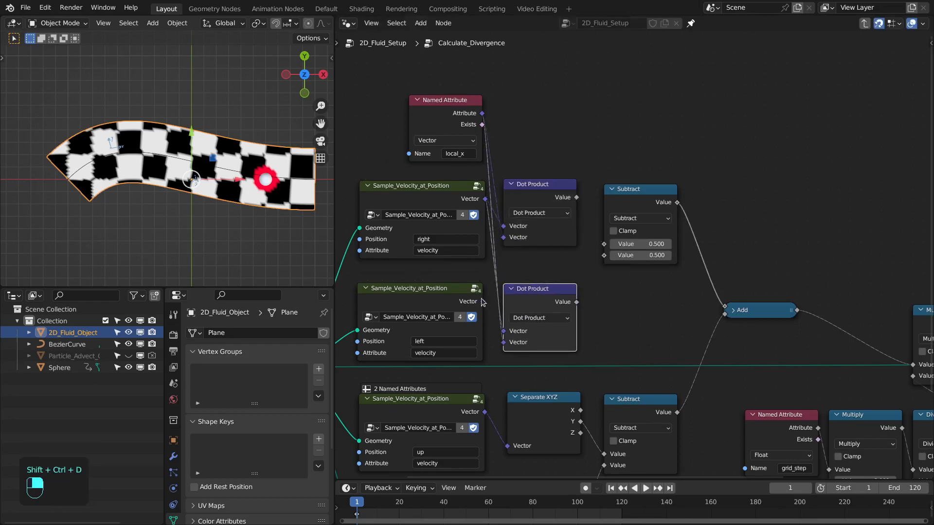
{"action": "left_click_drag", "start_coordinate": [483, 301], "coordinate": [506, 333]}
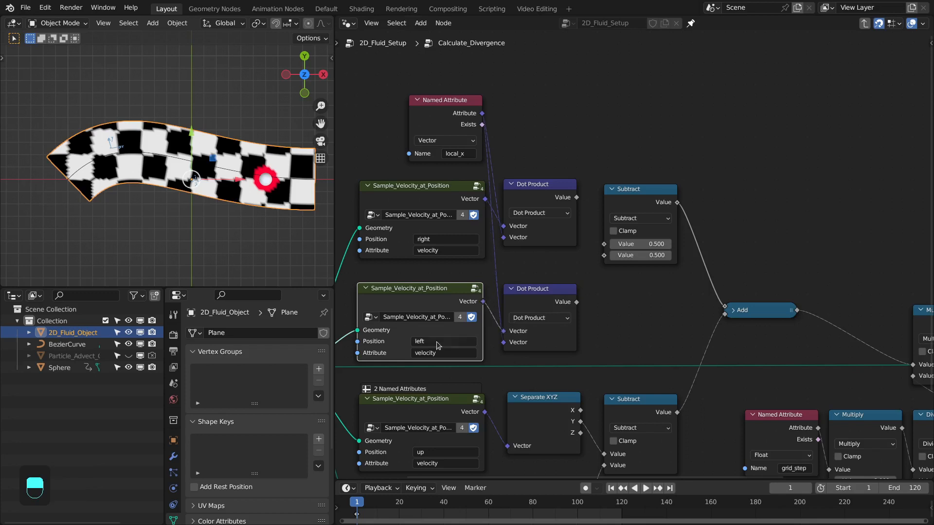
{"action": "middle_click_drag", "start_coordinate": [437, 345], "coordinate": [470, 304]}
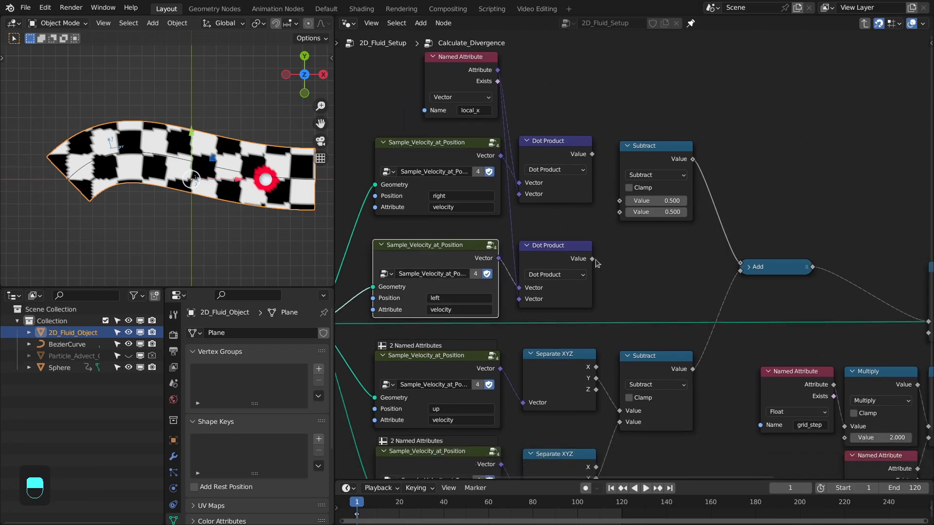
{"action": "left_click_drag", "start_coordinate": [593, 258], "coordinate": [619, 212]}
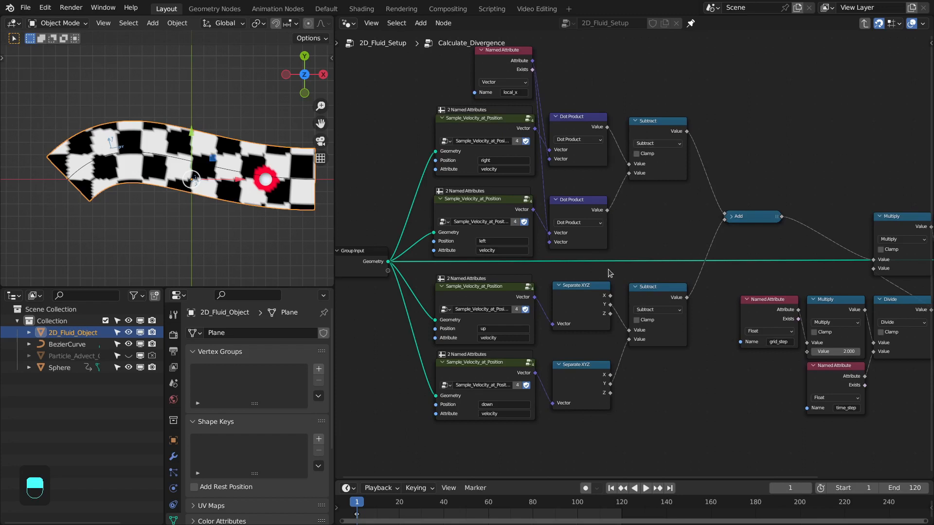
Step: Replace the up and down samples' Separate XYZ nodes with linked copies of the two Dot Products and the local_x Named Attribute
{"action": "left_click_drag", "start_coordinate": [576, 426], "coordinate": [595, 303]}
{"action": "key", "text": "x"}
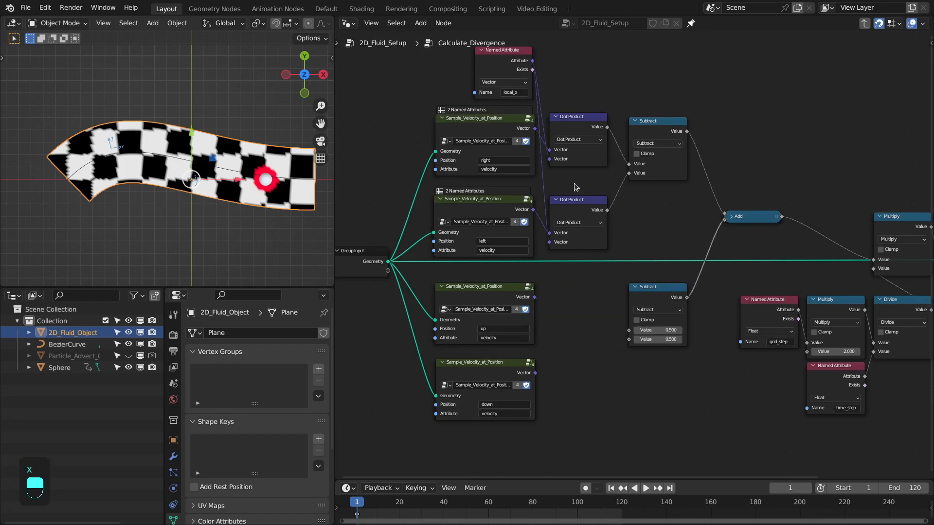
{"action": "left_click", "coordinate": [575, 130]}
{"action": "left_click", "coordinate": [575, 204], "text": "ctrl"}
{"action": "left_click", "coordinate": [510, 66], "text": "ctrl"}
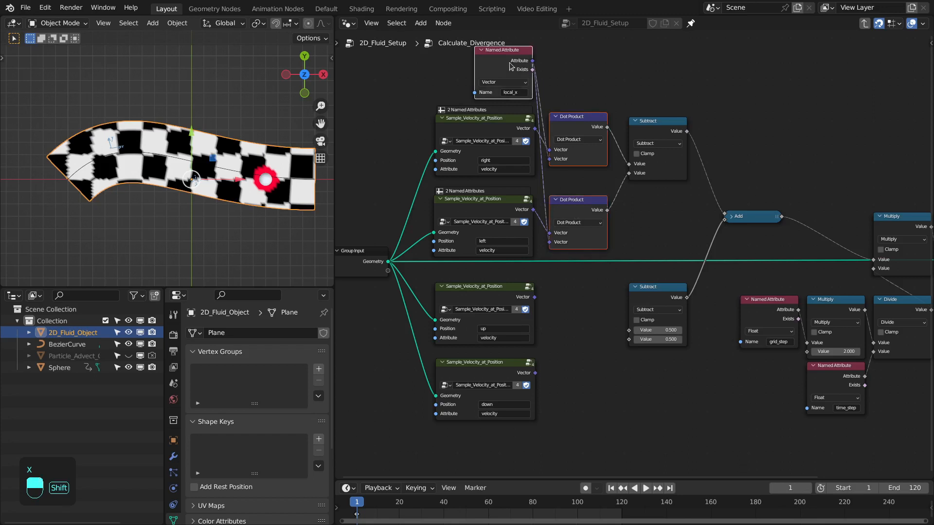
{"action": "key", "text": "shift+ctrl+d"}
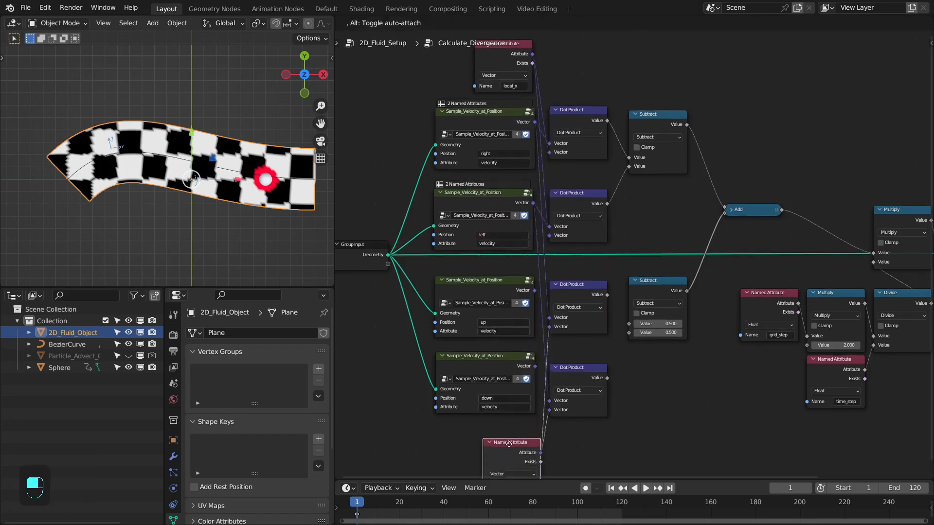
{"action": "left_click", "coordinate": [509, 428]}
{"action": "middle_click_drag", "start_coordinate": [508, 428], "coordinate": [484, 360]}
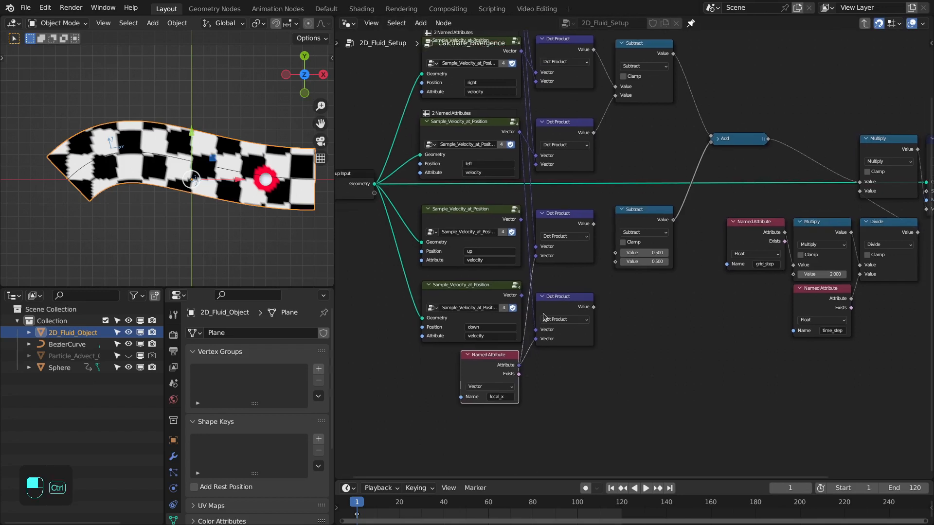
Step: Enlarge the node editor and change the duplicated Named Attribute's name to local_y
{"action": "key", "text": "ctrl+space"}
{"action": "middle_click_drag", "start_coordinate": [432, 275], "coordinate": [494, 341]}
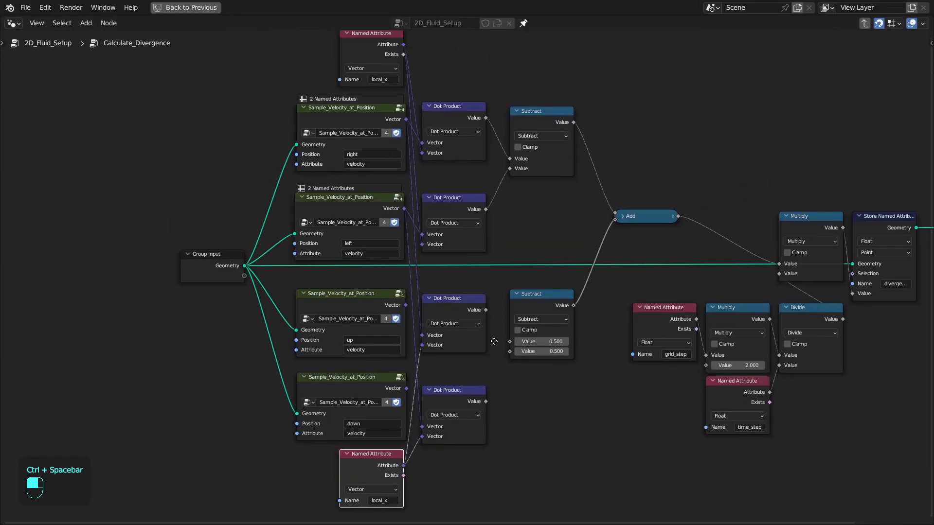
{"action": "left_click", "coordinate": [388, 500]}
{"action": "key", "text": "BackSpace"}
{"action": "type", "text": "y"}
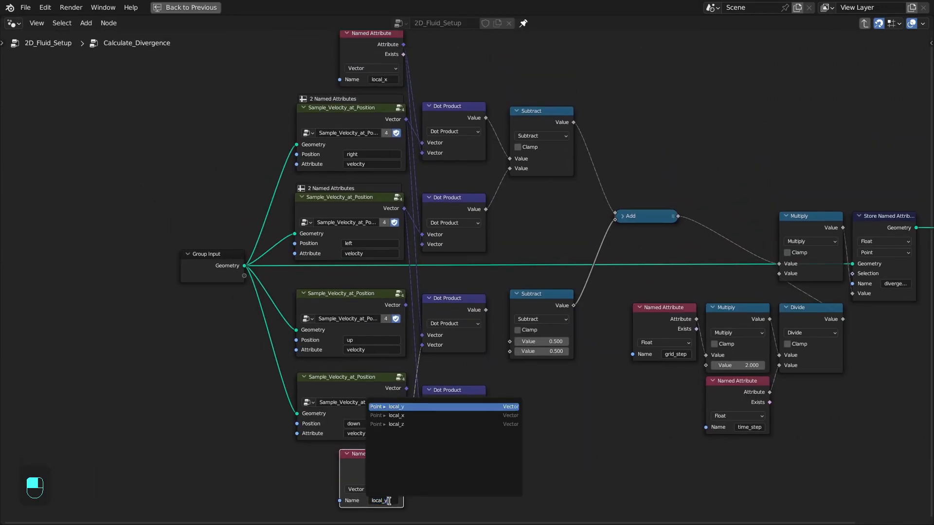
{"action": "key", "text": "Return"}
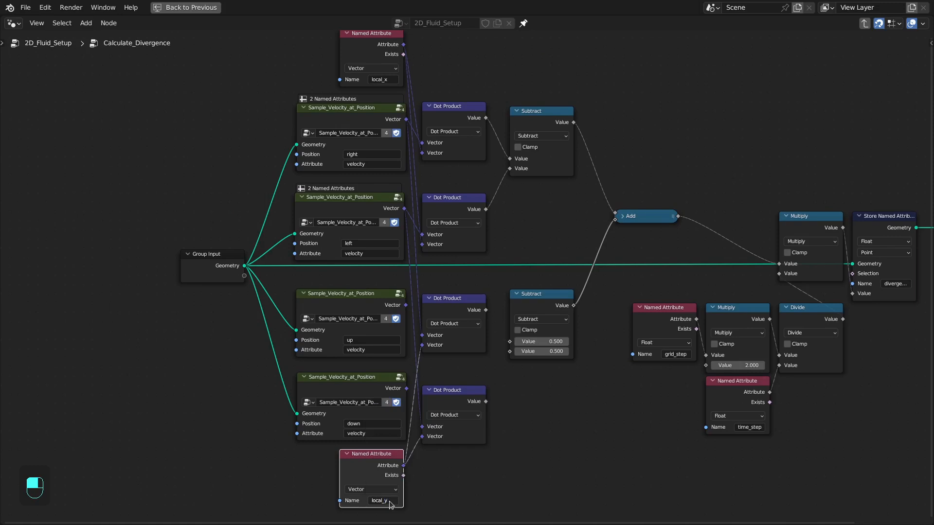
Step: Connect the up and down velocity samples to the local_y Dot Products, and feed those results into the lower Subtract node
{"action": "left_click", "coordinate": [408, 312]}
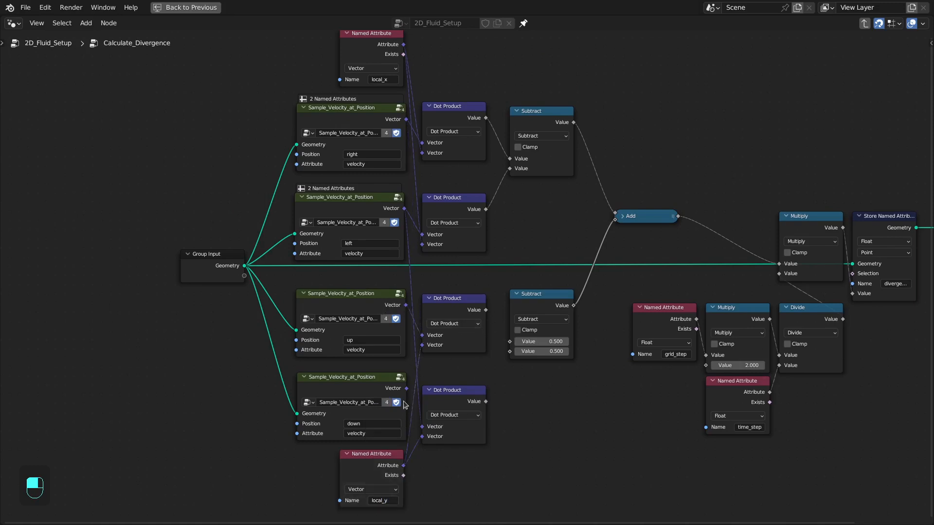
{"action": "left_click_drag", "start_coordinate": [406, 388], "coordinate": [439, 418]}
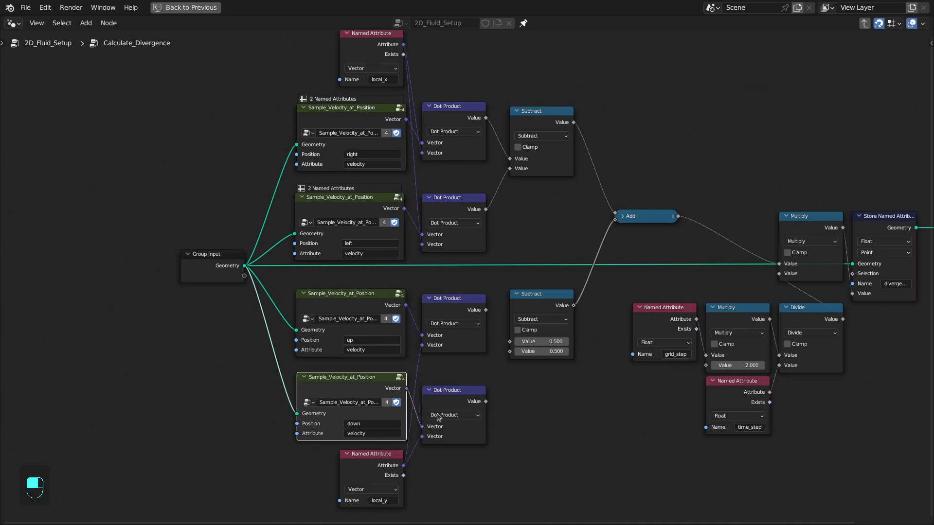
{"action": "left_click_drag", "start_coordinate": [486, 310], "coordinate": [510, 341]}
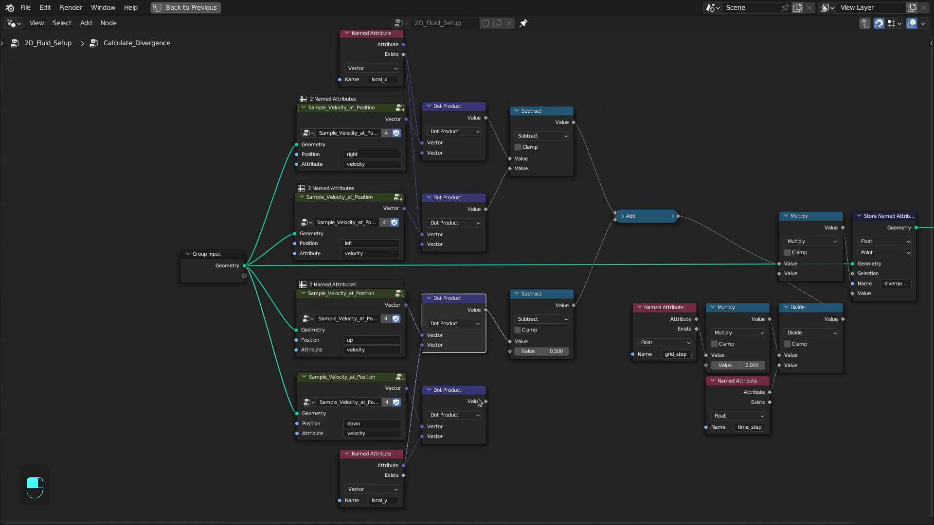
{"action": "left_click_drag", "start_coordinate": [485, 401], "coordinate": [510, 351]}
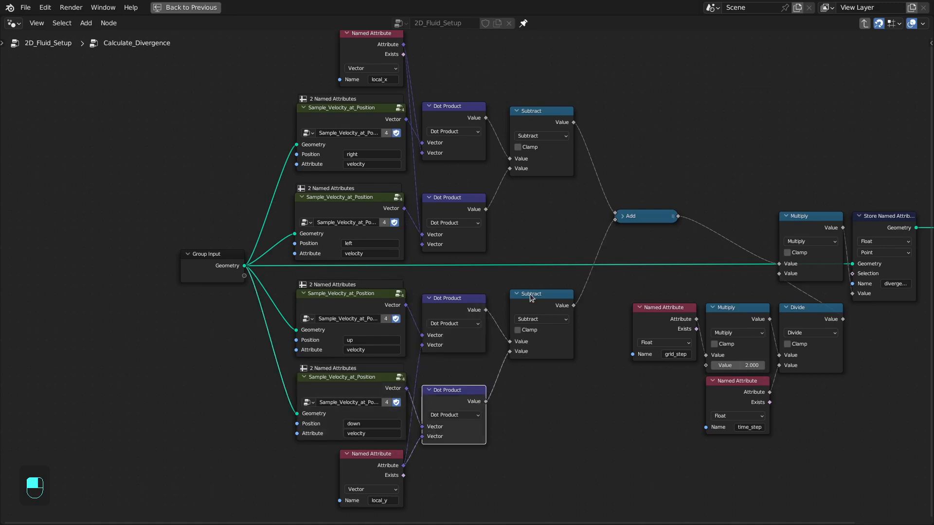
{"action": "scroll", "coordinate": [492, 229], "scroll_direction": "down", "scroll_amount": 3}
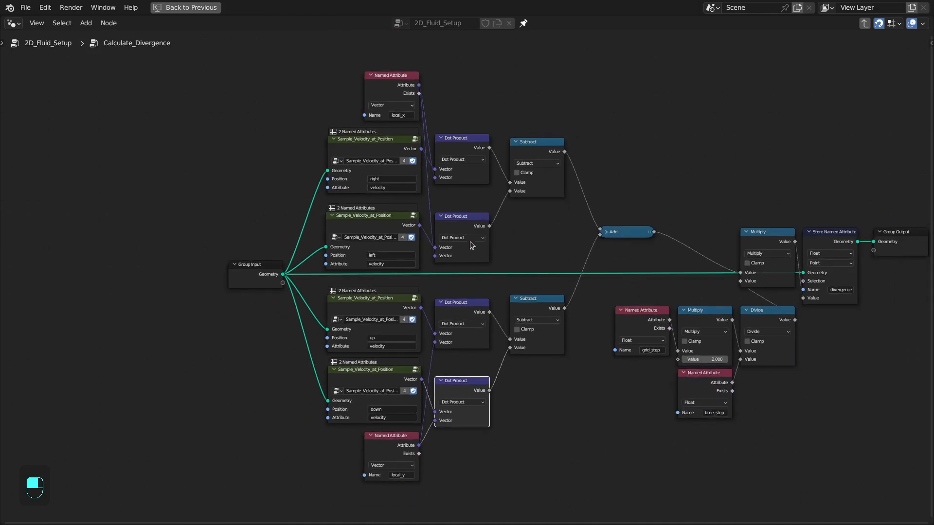
Step: Leave the Calculate_Divergence group, restore the full layout and open the Subtract_Pressure_Gradient group for editing
{"action": "scroll", "coordinate": [416, 129], "scroll_direction": "up", "scroll_amount": 1}
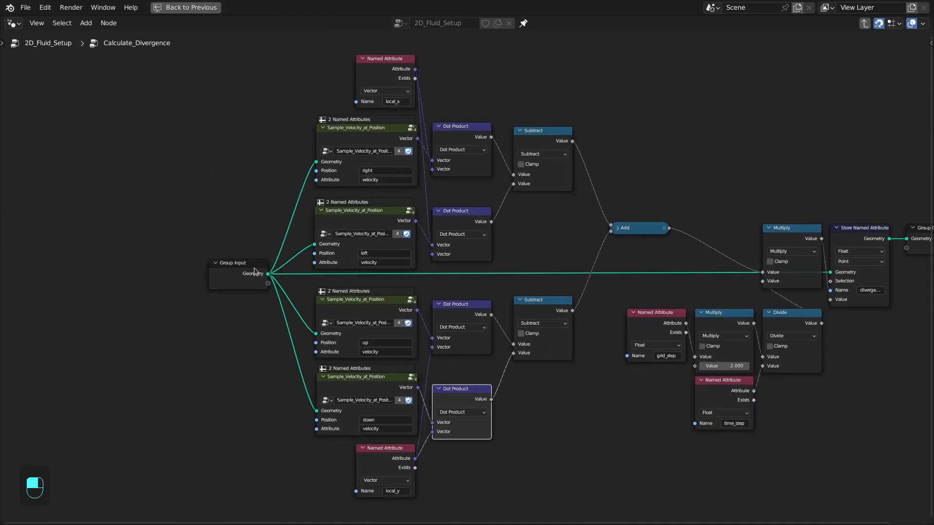
{"action": "key", "text": "Tab"}
{"action": "key", "text": "ctrl+space"}
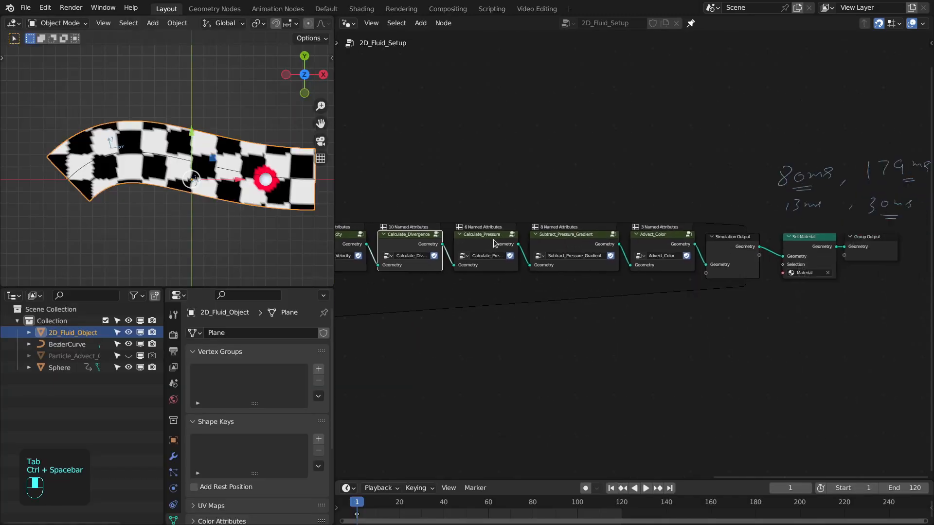
{"action": "scroll", "coordinate": [494, 243], "scroll_direction": "up", "scroll_amount": 1}
{"action": "left_click", "coordinate": [549, 233]}
{"action": "key", "text": "Tab"}
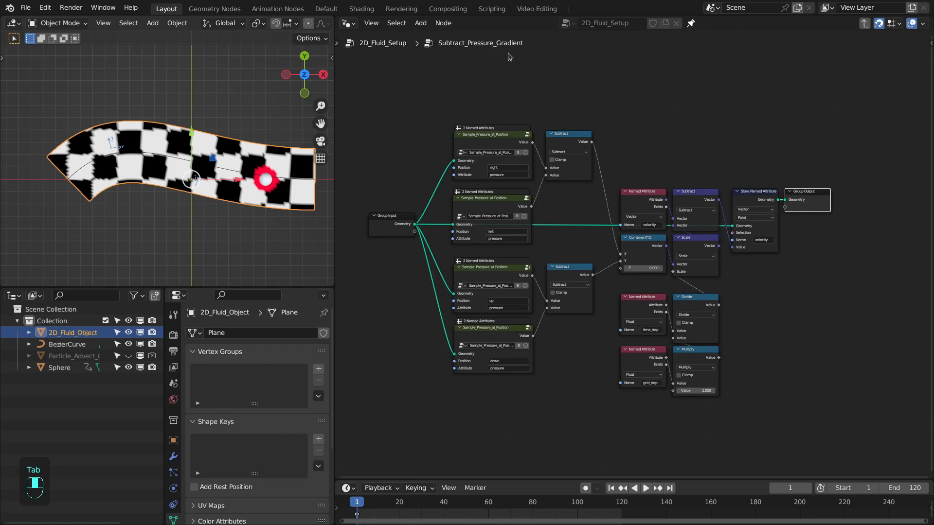
Step: Move the pressure samples with their Subtract nodes, and the Combine XYZ node, farther away from the velocity nodes
{"action": "scroll", "coordinate": [585, 129], "scroll_direction": "up", "scroll_amount": 2}
{"action": "middle_click_drag", "start_coordinate": [608, 206], "coordinate": [673, 209]}
{"action": "left_click_drag", "start_coordinate": [425, 101], "coordinate": [612, 400]}
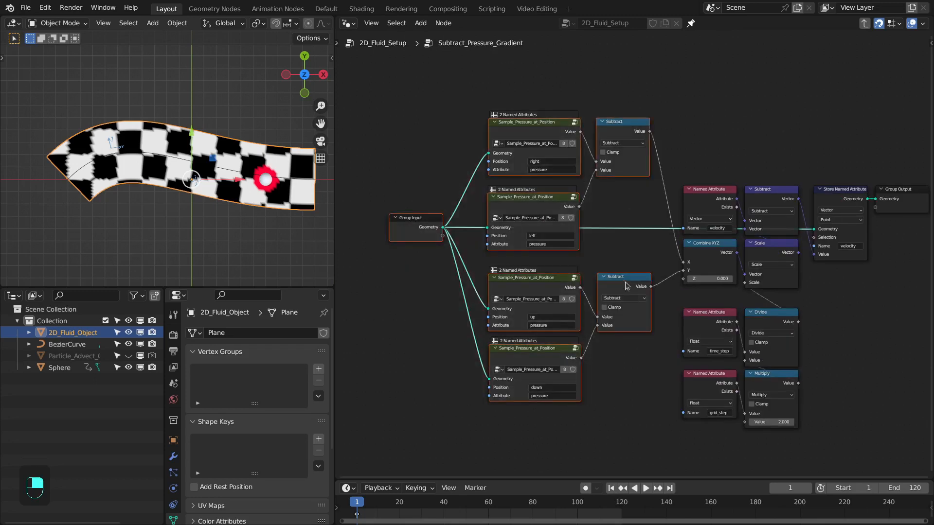
{"action": "right_click_drag", "start_coordinate": [613, 275], "coordinate": [528, 273]}
{"action": "left_click_drag", "start_coordinate": [528, 273], "coordinate": [520, 273]}
{"action": "left_click_drag", "start_coordinate": [712, 259], "coordinate": [613, 259]}
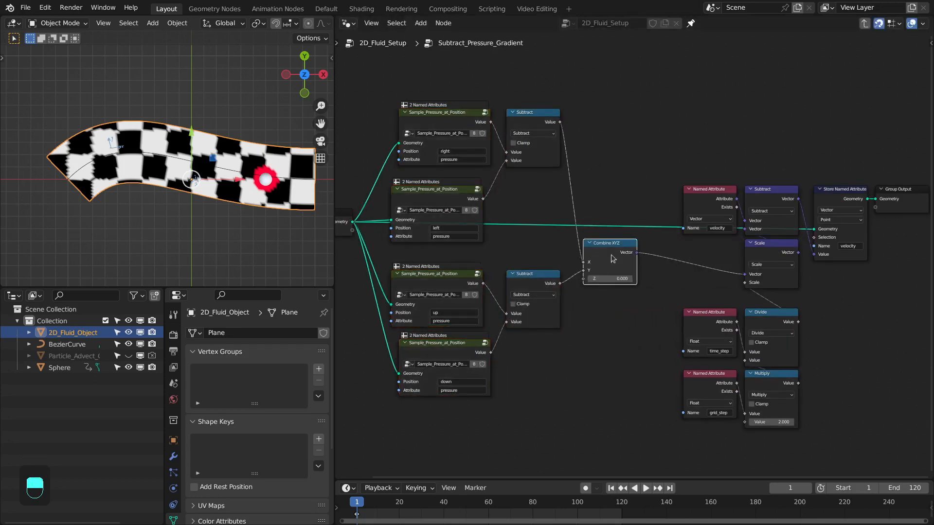
Step: Delete the Combine XYZ node and enlarge the node editor
{"action": "scroll", "coordinate": [586, 301], "scroll_direction": "up", "scroll_amount": 2}
{"action": "left_click_drag", "start_coordinate": [605, 317], "coordinate": [653, 233]}
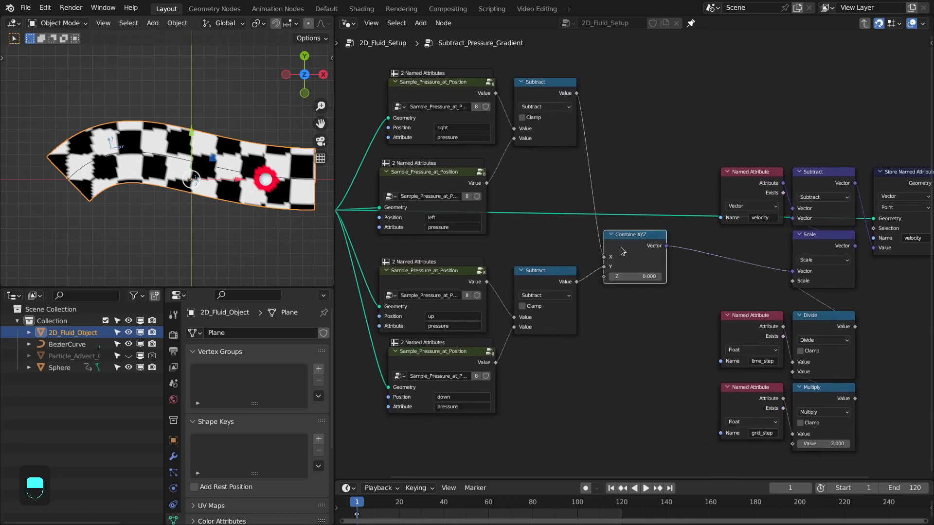
{"action": "mouse_move", "coordinate": [474, 89]}
{"action": "left_mouse_down"}
{"action": "mouse_move", "coordinate": [452, 86]}
{"action": "mouse_move", "coordinate": [465, 86]}
{"action": "left_mouse_up"}
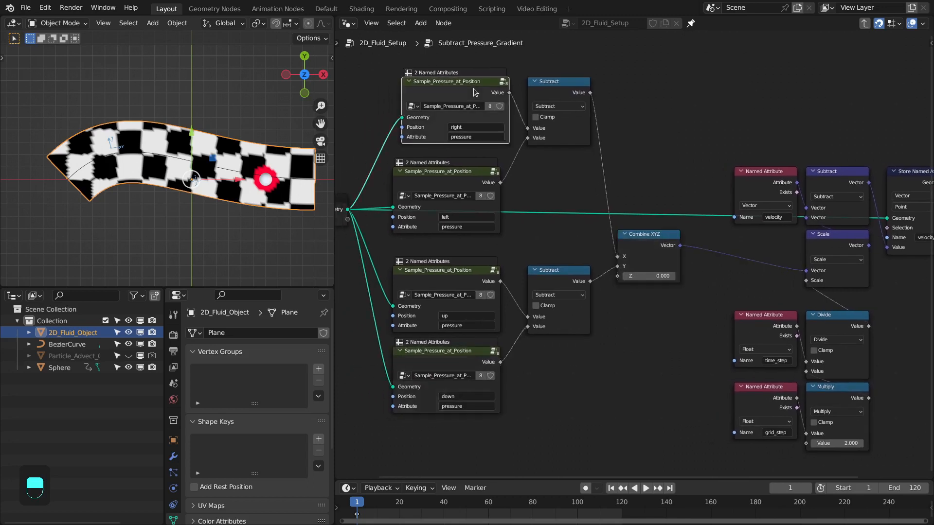
{"action": "middle_click_drag", "start_coordinate": [633, 227], "coordinate": [631, 227]}
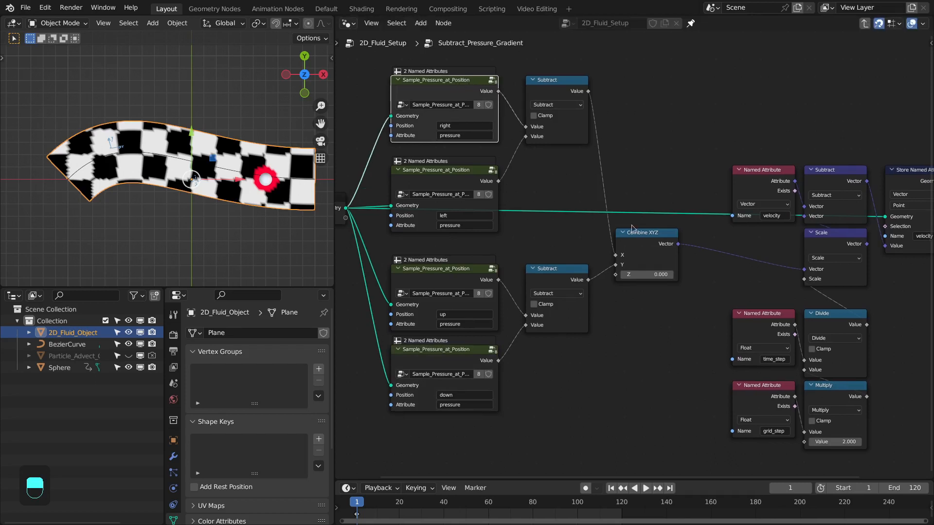
{"action": "key", "text": "x"}
{"action": "scroll", "coordinate": [632, 246], "scroll_direction": "down", "scroll_amount": 2}
{"action": "key", "text": "ctrl+space"}
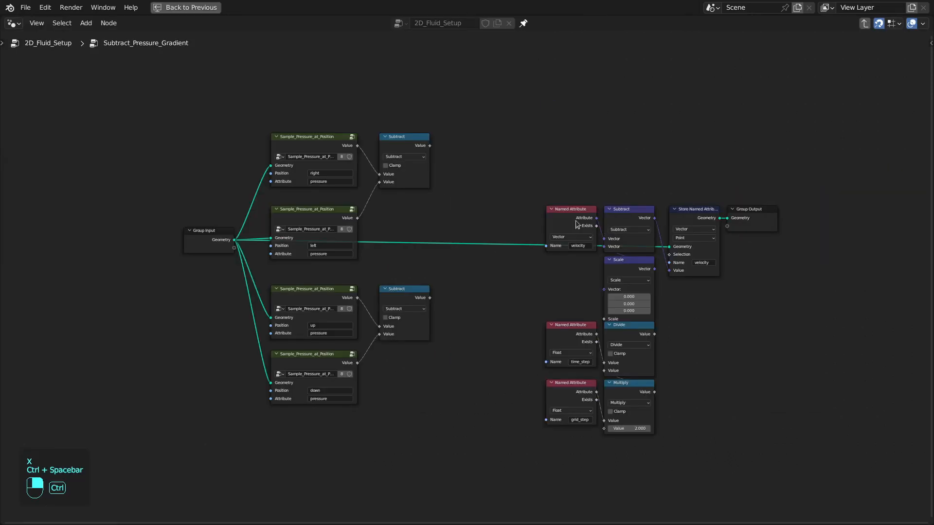
Step: Add a vector Scale node linked from the output of the upper pressure Subtract node
{"action": "scroll", "coordinate": [417, 183], "scroll_direction": "up", "scroll_amount": 2}
{"action": "middle_click_drag", "start_coordinate": [416, 183], "coordinate": [472, 201]}
{"action": "left_click_drag", "start_coordinate": [469, 101], "coordinate": [512, 148]}
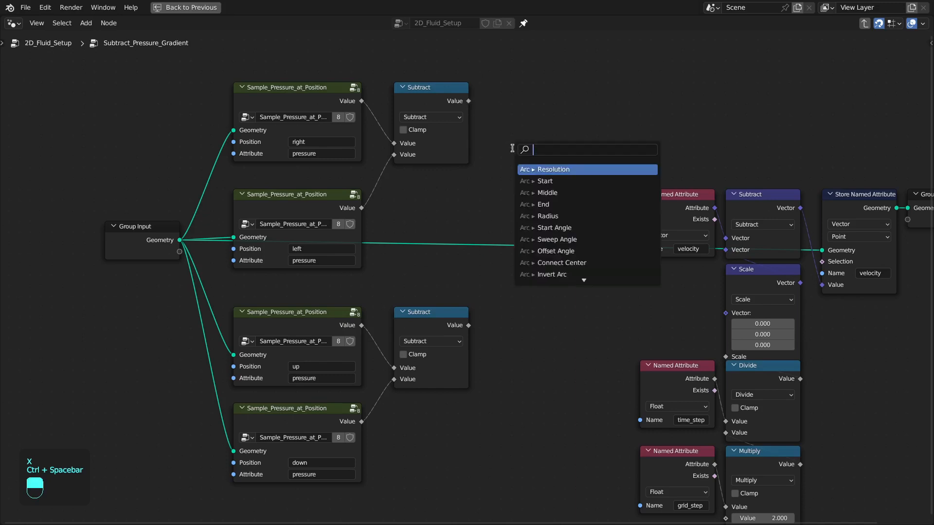
{"action": "type", "text": "vectro scae"}
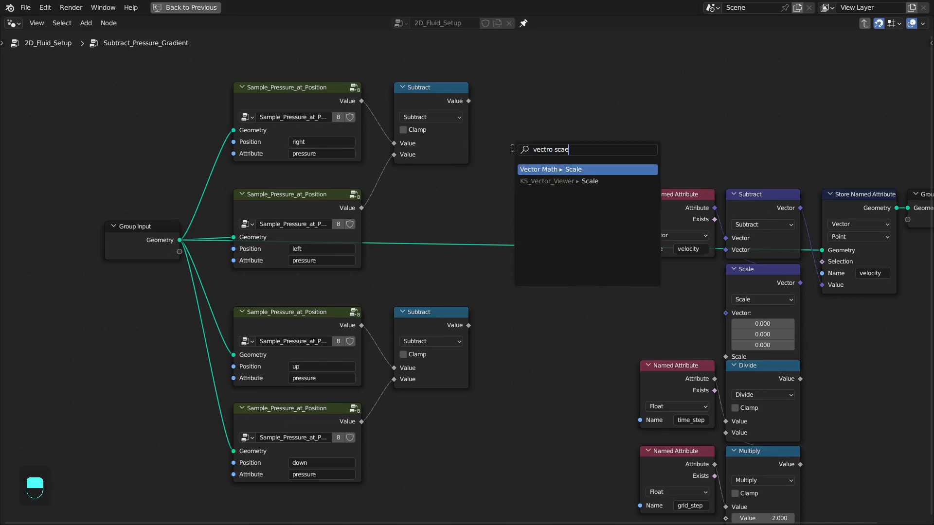
{"action": "key", "text": "Return"}
{"action": "left_click", "coordinate": [512, 148]}
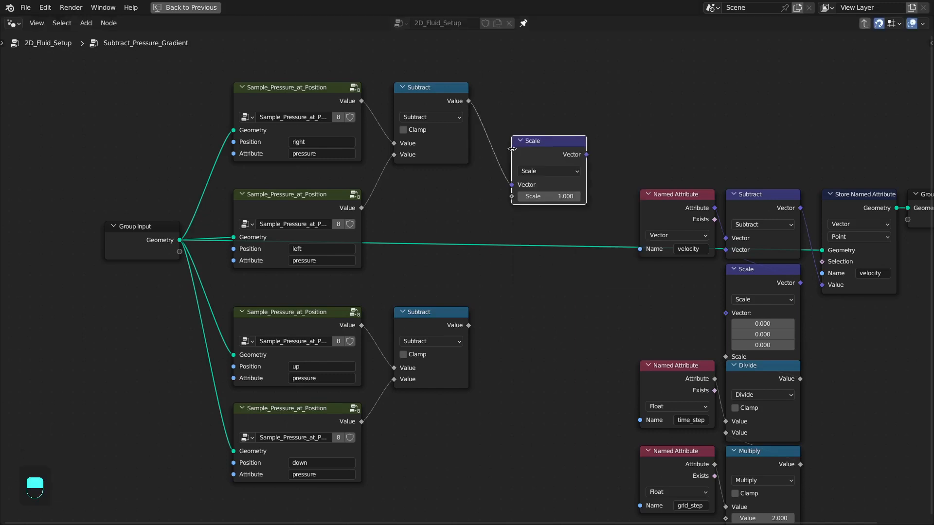
Step: Scale a local_x Named Attribute by the upper Subtract result, with the Scale node placed beside the attribute
{"action": "left_click_drag", "start_coordinate": [512, 196], "coordinate": [436, 203]}
{"action": "type", "text": "nam"}
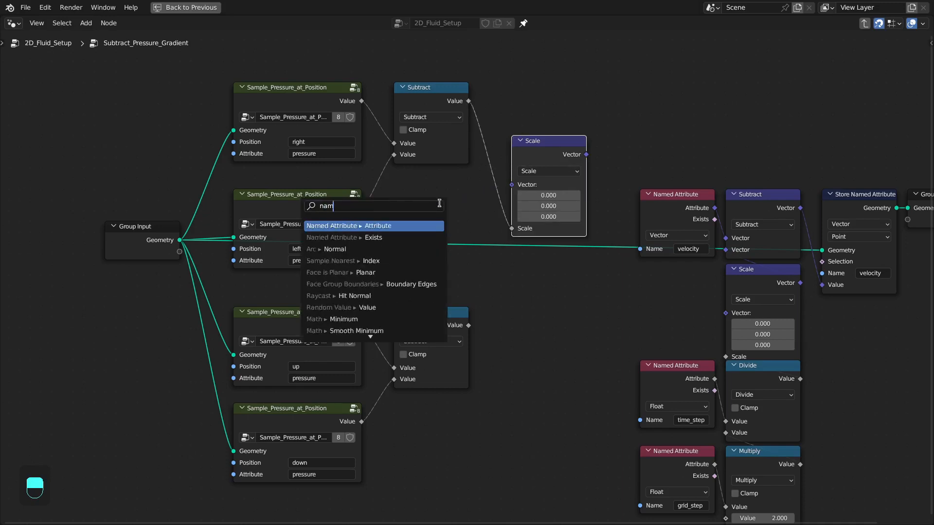
{"action": "key", "text": "Return"}
{"action": "left_click", "coordinate": [472, 182]}
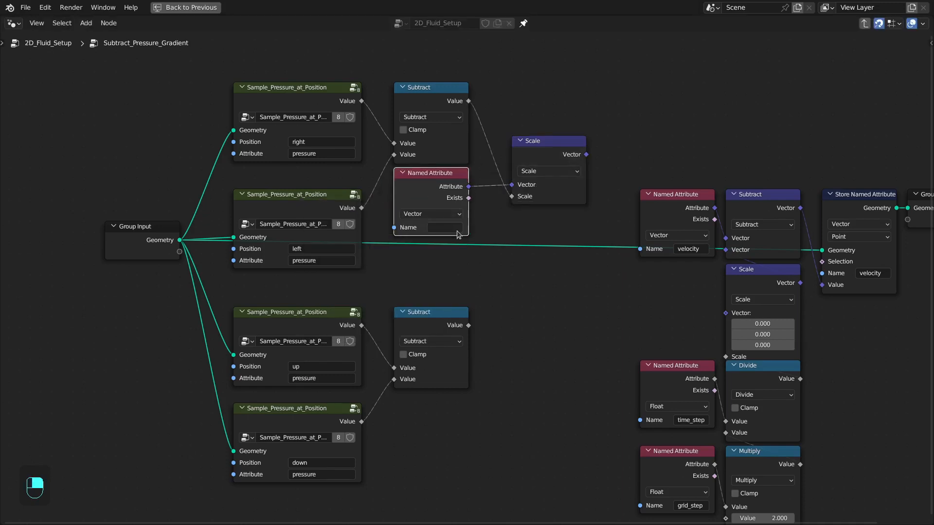
{"action": "left_click", "coordinate": [454, 225]}
{"action": "type", "text": "local"}
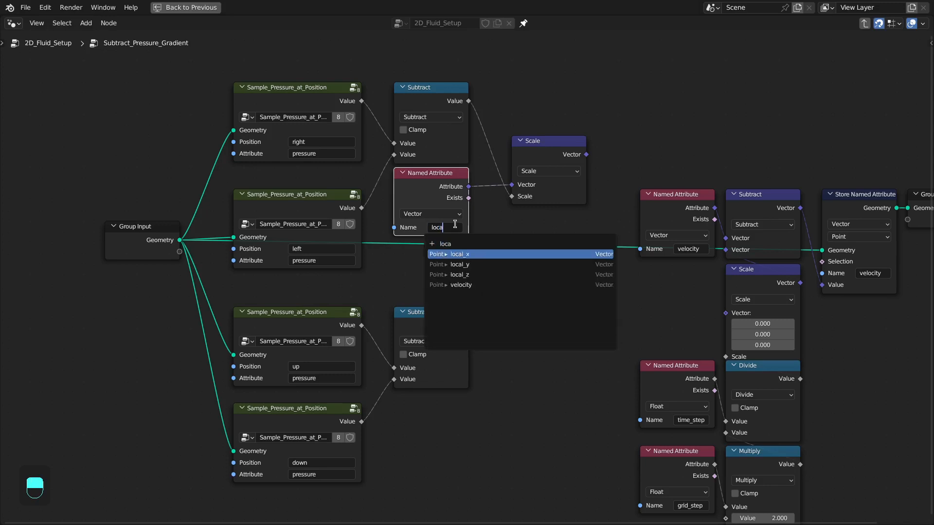
{"action": "key", "text": "Return"}
{"action": "left_click_drag", "start_coordinate": [524, 164], "coordinate": [502, 197]}
Step: Duplicate the local_x attribute and Scale nodes for the up and down samples, and scale by the lower Subtract result
{"action": "left_click", "coordinate": [421, 179]}
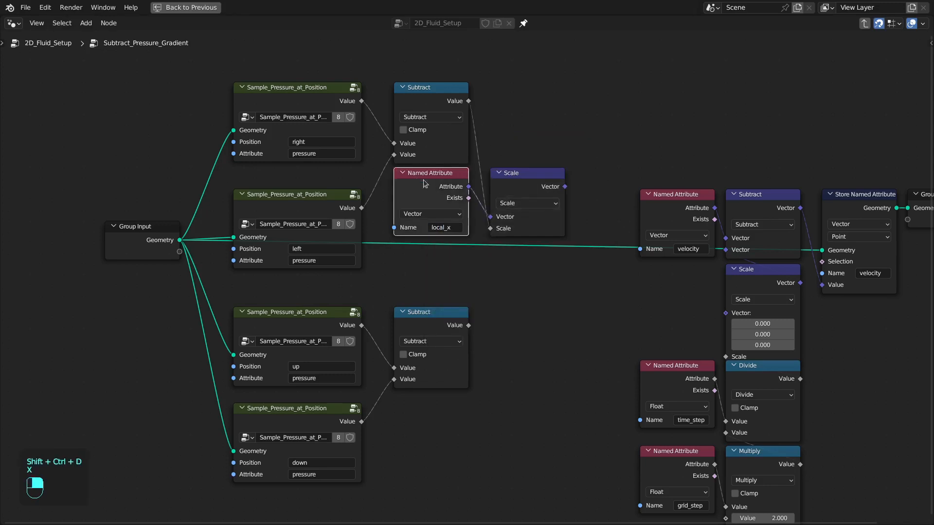
{"action": "left_click", "coordinate": [523, 187], "text": "shift"}
{"action": "key", "text": "shift+ctrl+d"}
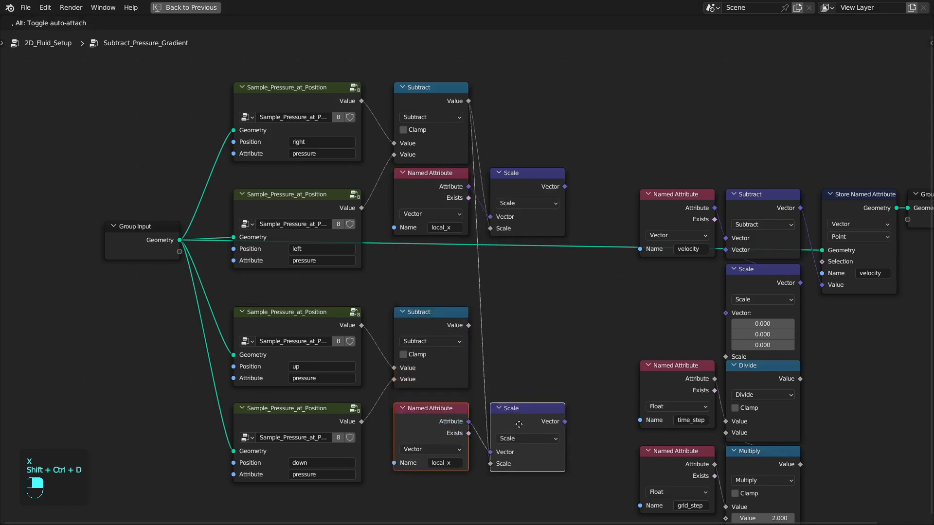
{"action": "left_click", "coordinate": [514, 392]}
{"action": "left_click", "coordinate": [514, 296]}
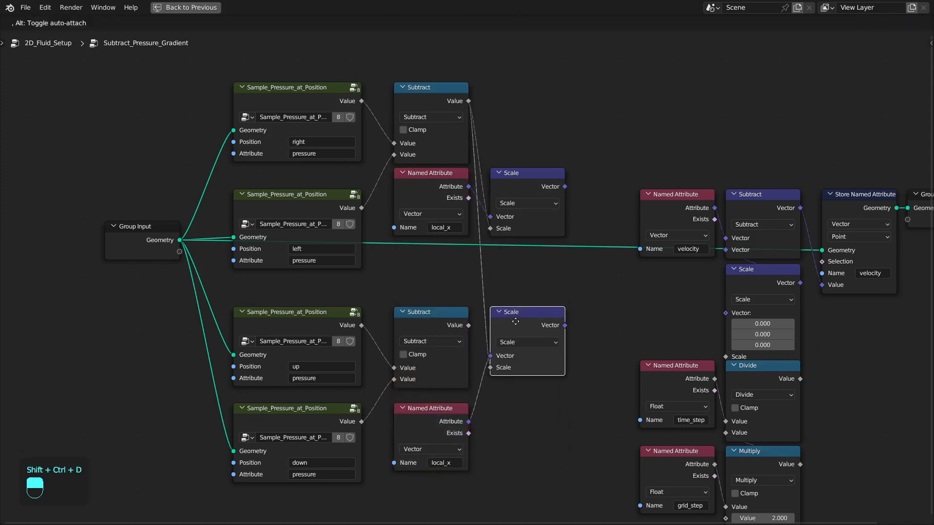
{"action": "left_click_drag", "start_coordinate": [468, 325], "coordinate": [489, 359]}
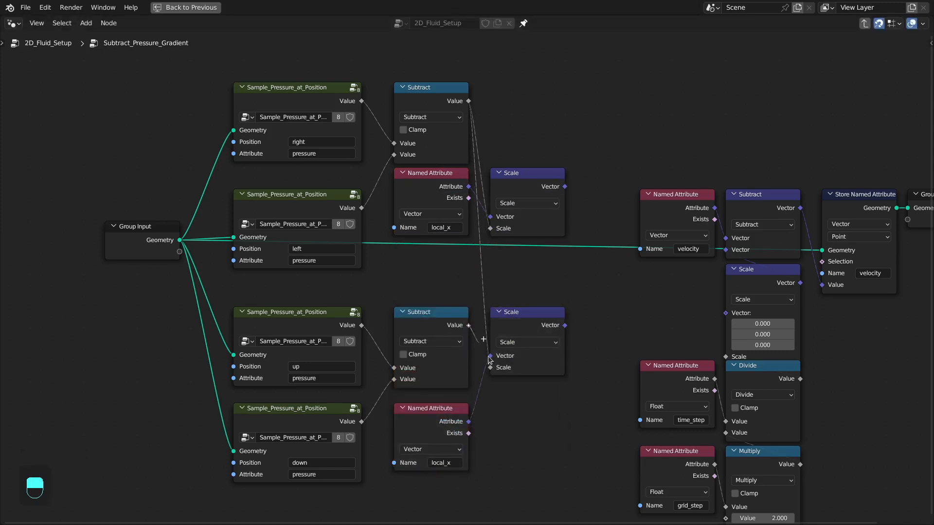
Step: Change the duplicated Named Attribute's name to local_y
{"action": "left_click", "coordinate": [453, 462]}
{"action": "key", "text": "BackSpace"}
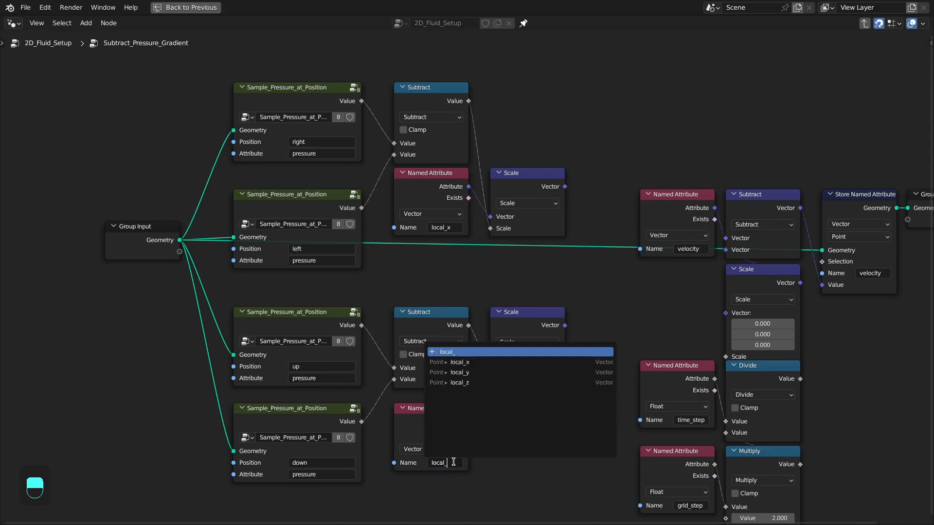
{"action": "type", "text": "y"}
{"action": "key", "text": "Return"}
Step: Shift the sampling, Subtract, local axis and Scale nodes away from the velocity nodes to make room
{"action": "middle_click_drag", "start_coordinate": [517, 357], "coordinate": [547, 357]}
{"action": "scroll", "coordinate": [546, 357], "scroll_direction": "down", "scroll_amount": 1}
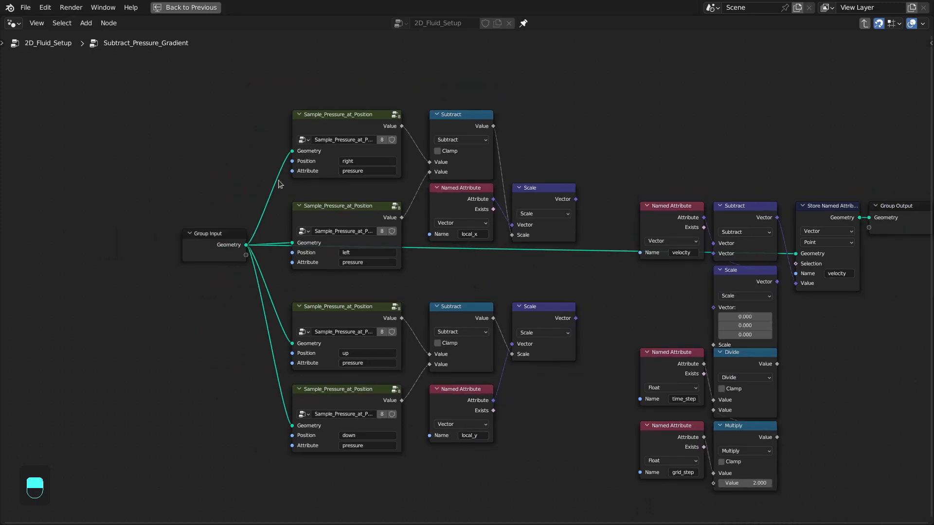
{"action": "left_click_drag", "start_coordinate": [203, 144], "coordinate": [554, 457]}
{"action": "left_click_drag", "start_coordinate": [539, 318], "coordinate": [475, 316]}
{"action": "left_click", "coordinate": [517, 301]}
Step: Sum the local_x and local_y Scale results with a vector Add node and feed it into the final Scale node's Vector
{"action": "left_click_drag", "start_coordinate": [511, 200], "coordinate": [554, 283]}
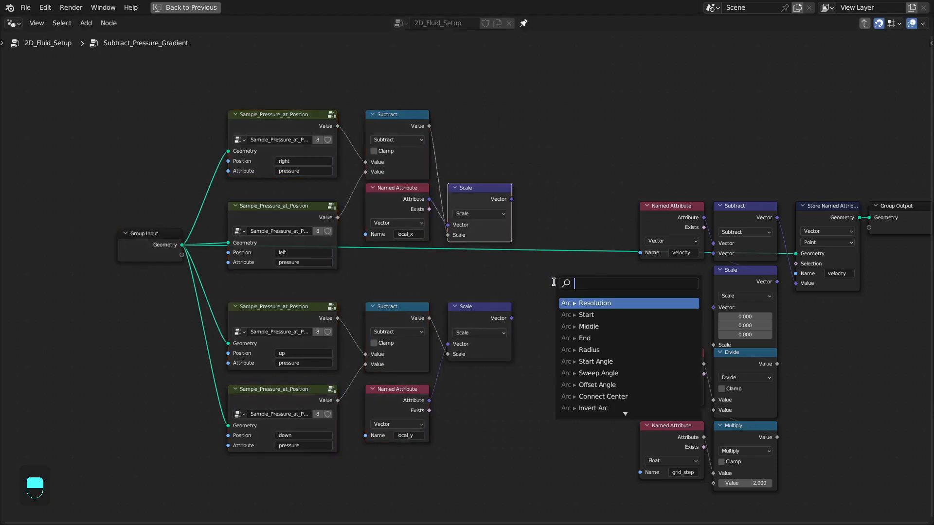
{"action": "key", "text": "Return"}
{"action": "left_click_drag", "start_coordinate": [512, 318], "coordinate": [558, 326]}
{"action": "left_click_drag", "start_coordinate": [572, 293], "coordinate": [553, 274]}
{"action": "left_click", "coordinate": [553, 274]}
{"action": "middle_click_drag", "start_coordinate": [507, 249], "coordinate": [518, 255]}
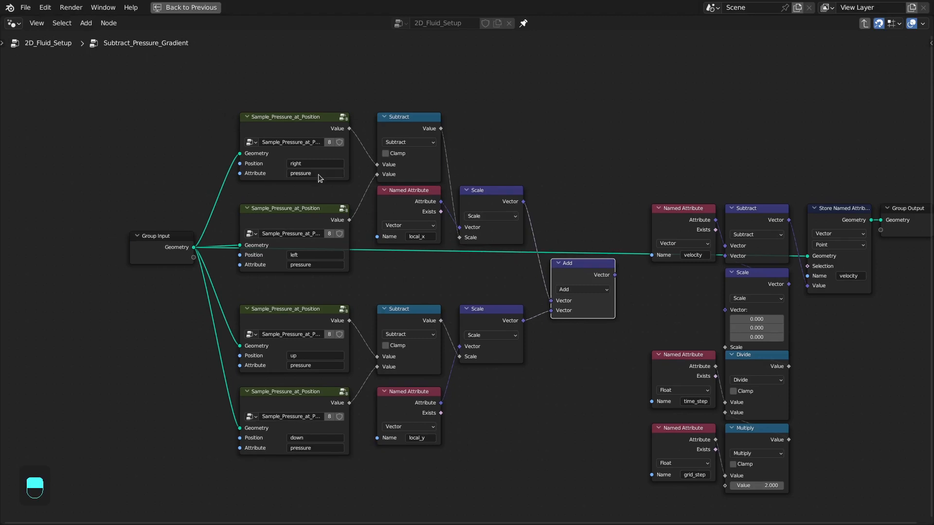
{"action": "scroll", "coordinate": [491, 207], "scroll_direction": "up", "scroll_amount": 1}
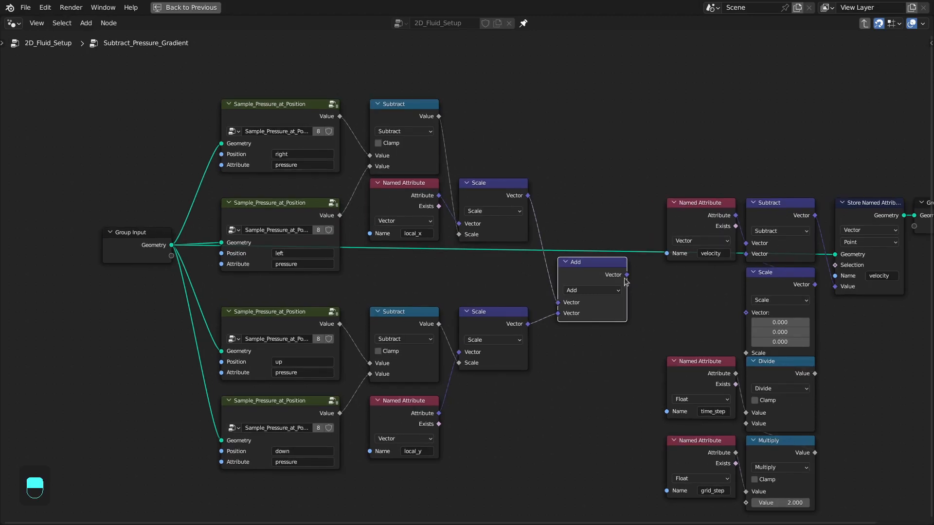
{"action": "left_click_drag", "start_coordinate": [625, 276], "coordinate": [744, 313]}
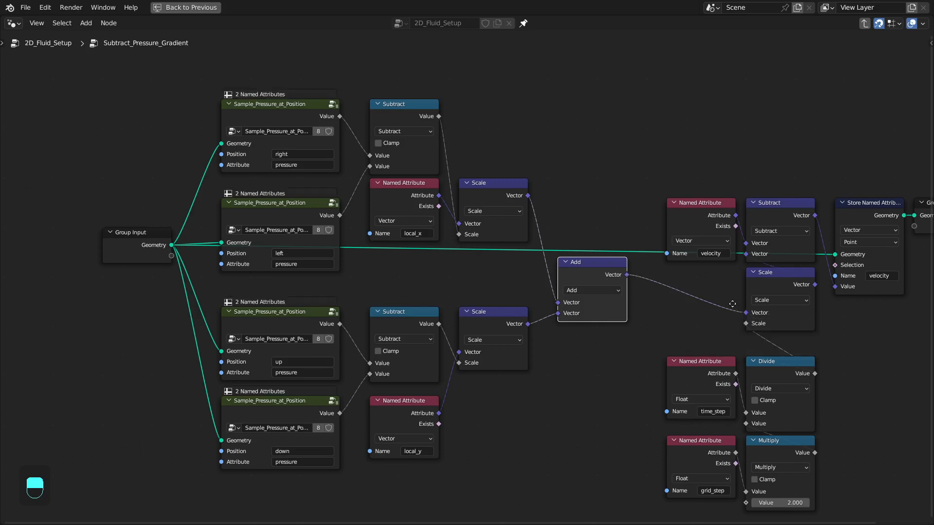
{"action": "scroll", "coordinate": [714, 289], "scroll_direction": "down", "scroll_amount": 1, "text": "shift"}
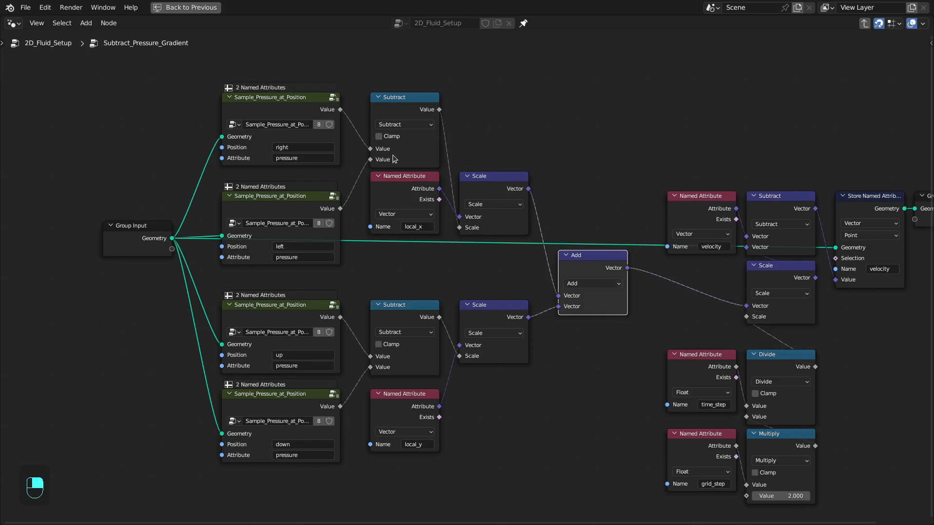
Step: Return to the main 2D_Fluid_Setup node tree and select the Set_Collider_Velocity group node
{"action": "left_click_drag", "start_coordinate": [372, 75], "coordinate": [571, 444]}
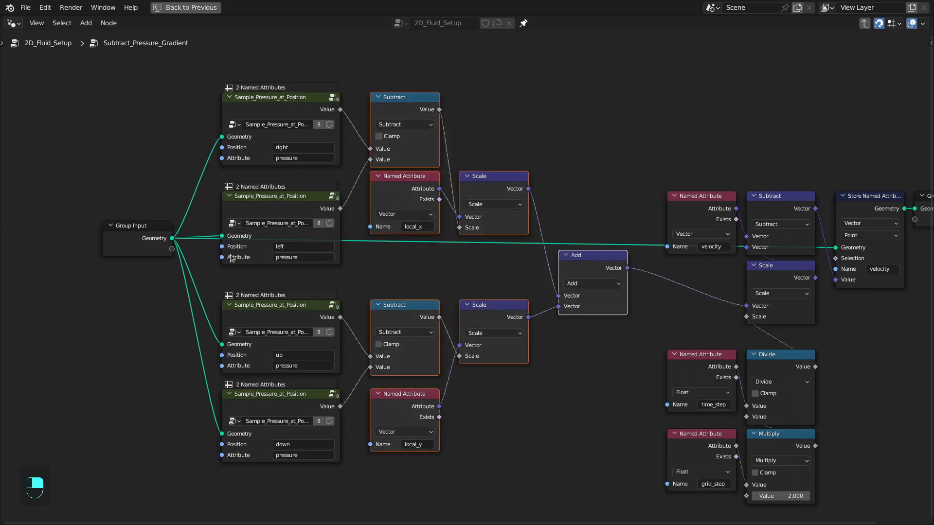
{"action": "left_click", "coordinate": [174, 248]}
{"action": "key", "text": "Tab"}
{"action": "scroll", "coordinate": [372, 285], "scroll_direction": "up", "scroll_amount": 3}
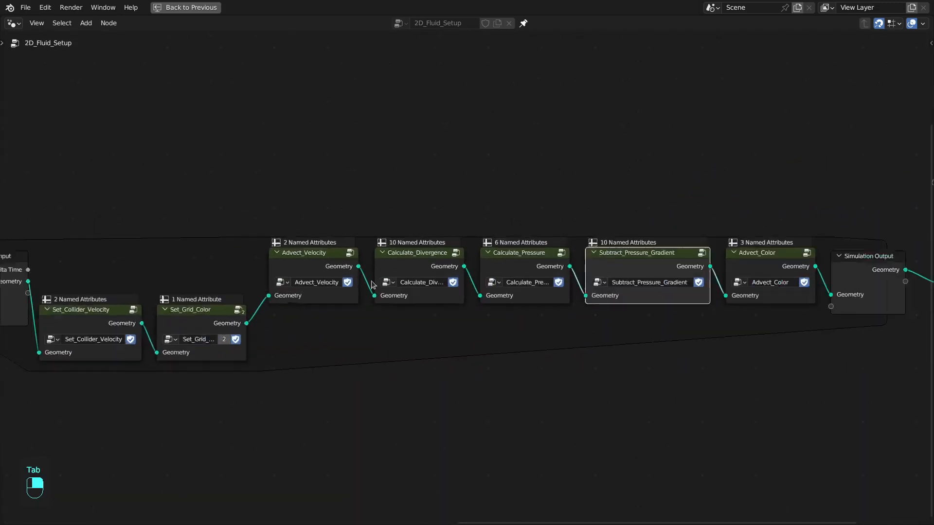
{"action": "scroll", "coordinate": [89, 328], "scroll_direction": "up", "scroll_amount": 2}
{"action": "middle_click_drag", "start_coordinate": [89, 328], "coordinate": [247, 323]}
{"action": "left_click", "coordinate": [230, 343]}
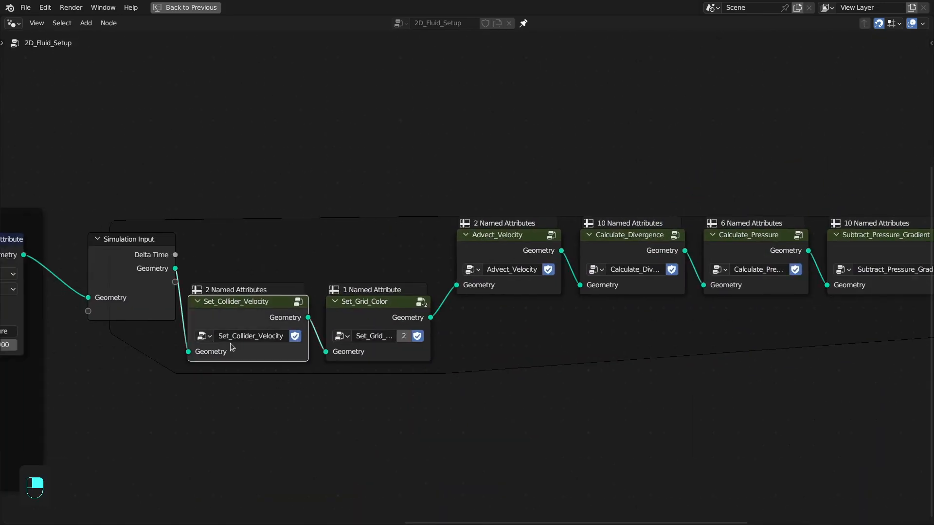
{"action": "left_click", "coordinate": [230, 336]}
{"action": "key", "text": "Home"}
{"action": "type", "text": "TMP_"}
{"action": "key", "text": "Return"}
{"action": "key", "text": "ctrl+z"}
{"action": "key", "text": "ctrl+z"}
{"action": "key", "text": "ctrl+z"}
{"action": "key", "text": "ctrl+z"}
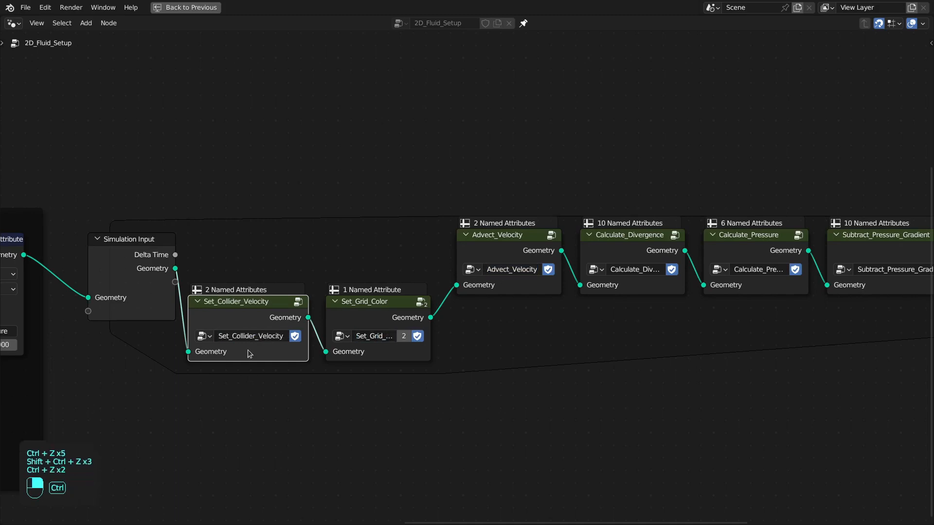
Step: Add the prefix *KS_ to the names of the Set_Collider_Velocity and Set_Grid_Color groups
{"action": "left_click", "coordinate": [248, 336]}
{"action": "key", "text": "Home"}
{"action": "type", "text": "*KS_"}
{"action": "key", "text": "Return"}
{"action": "left_click", "coordinate": [384, 335]}
{"action": "key", "text": "Home"}
{"action": "type", "text": "*KS_"}
{"action": "key", "text": "Return"}
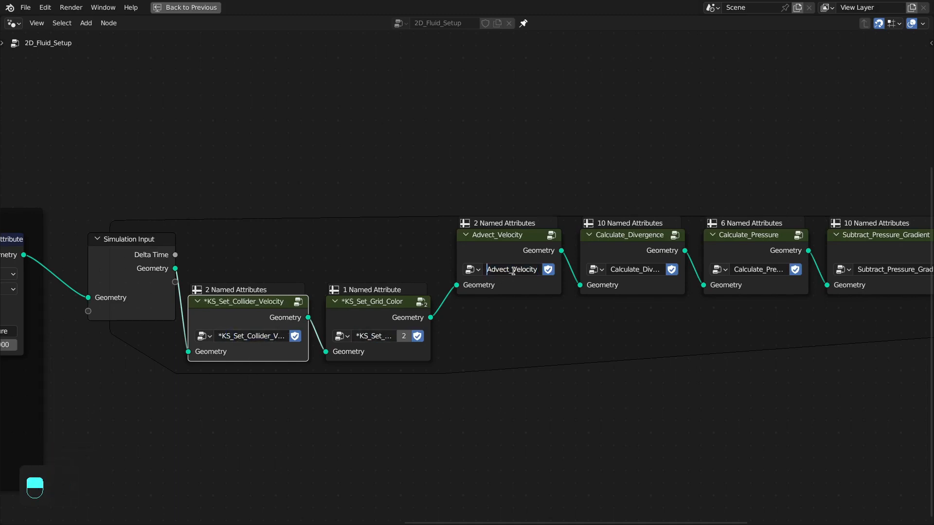
Step: Add the prefix *KS_ to the names of the Advect_Velocity and Calculate_Divergence groups
{"action": "left_click", "coordinate": [512, 270]}
{"action": "type", "text": "*KS_"}
{"action": "key", "text": "Return"}
{"action": "left_click", "coordinate": [618, 270]}
{"action": "type", "text": "*KS_"}
{"action": "key", "text": "Return"}
Step: Add the prefix *KS_ to the names of the Calculate_Pressure and Subtract_Pressure_Gradient groups
{"action": "scroll", "coordinate": [609, 272], "scroll_direction": "right", "scroll_amount": 3}
{"action": "double_click", "coordinate": [609, 272]}
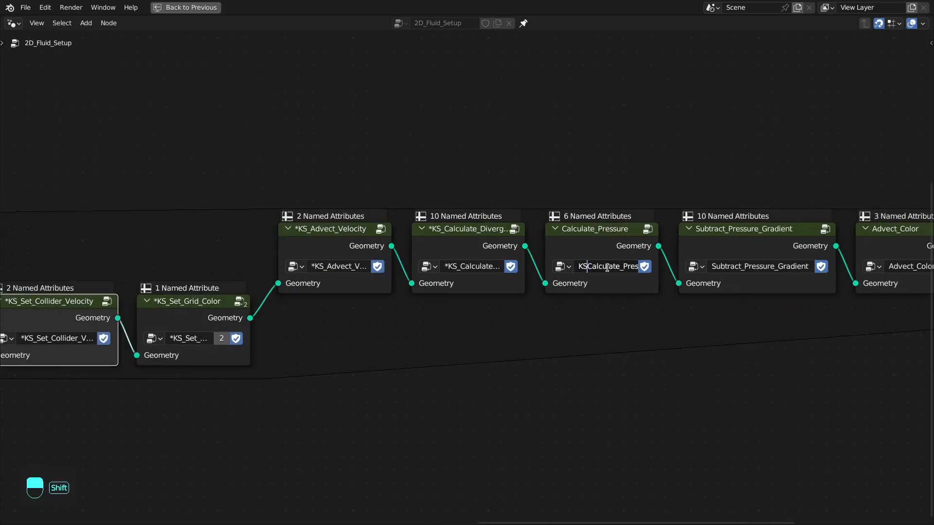
{"action": "key", "text": "ctrl+Left"}
{"action": "key", "text": "ctrl+Left"}
{"action": "type", "text": "*KS_"}
{"action": "key", "text": "Return"}
{"action": "scroll", "coordinate": [609, 272], "scroll_direction": "right", "scroll_amount": 3}
{"action": "double_click", "coordinate": [605, 265]}
{"action": "type", "text": "*KS_"}
{"action": "key", "text": "Return"}
Step: Add the prefix *KS_ to the name of the Advect_Color group
{"action": "scroll", "coordinate": [603, 265], "scroll_direction": "right", "scroll_amount": 2}
{"action": "double_click", "coordinate": [705, 262]}
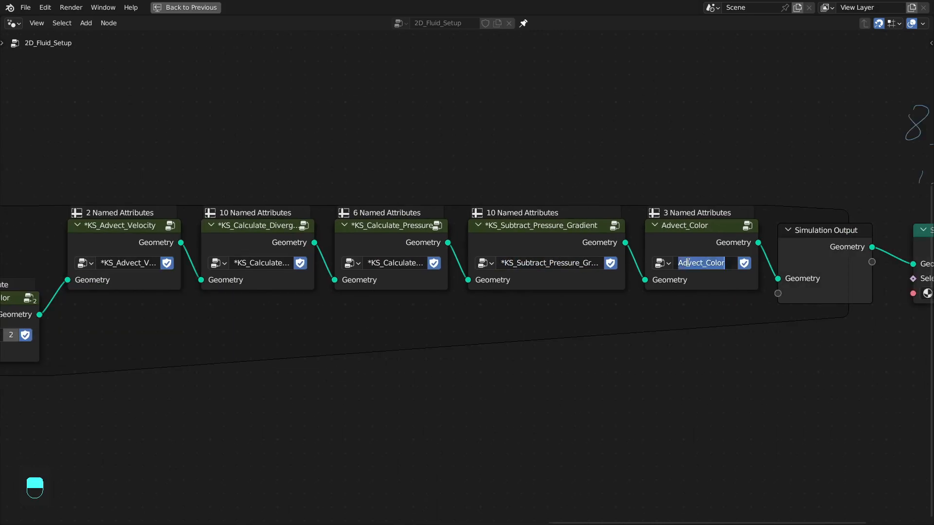
{"action": "key", "text": "Home"}
{"action": "type", "text": "*KS_"}
{"action": "key", "text": "Return"}
Step: Restore the full layout and play the simulation from the first frame to examine the flow along the curve mesh
{"action": "key", "text": "ctrl+space"}
{"action": "middle_click_drag", "start_coordinate": [453, 232], "coordinate": [618, 253]}
{"action": "middle_click_drag", "start_coordinate": [544, 250], "coordinate": [597, 234]}
{"action": "middle_click_drag", "start_coordinate": [497, 229], "coordinate": [586, 229]}
{"action": "scroll", "coordinate": [501, 248], "scroll_direction": "up", "scroll_amount": 2}
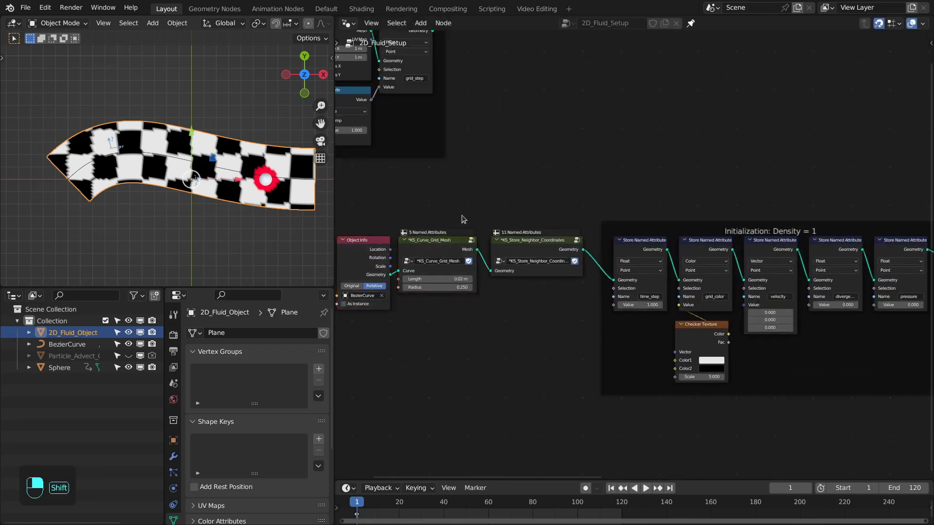
{"action": "key", "text": "shift+Right"}
{"action": "key", "text": "shift+Left"}
{"action": "key", "text": "space"}
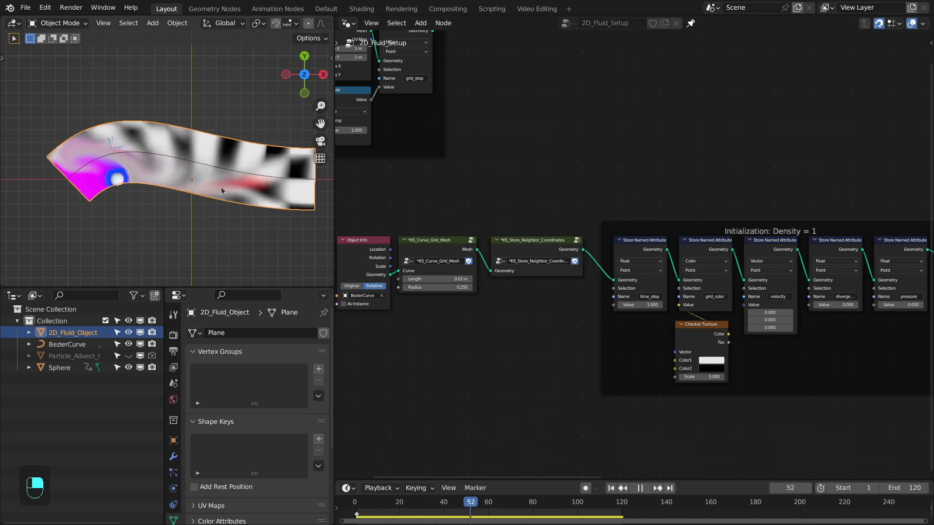
Step: Stop playback and move the BezierCurve object slightly toward negative X and negative Y
{"action": "key", "text": "space"}
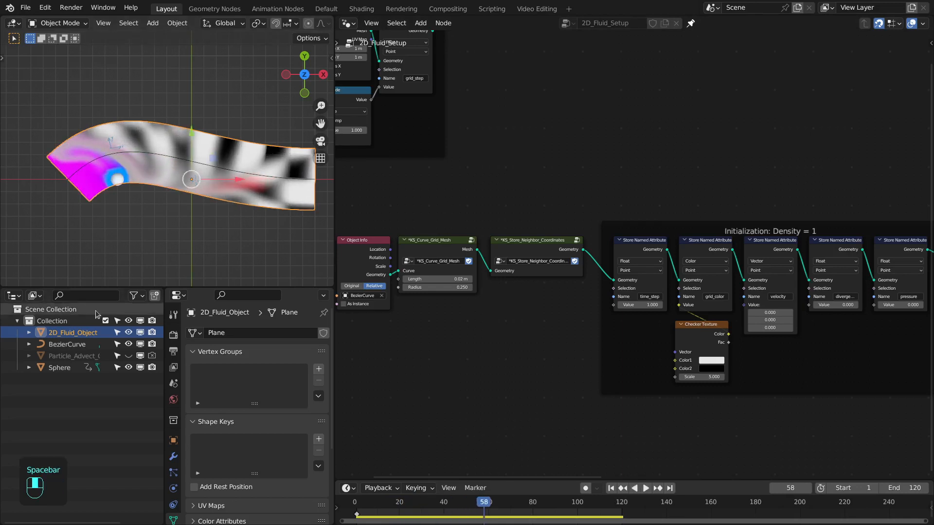
{"action": "left_click", "coordinate": [73, 344]}
{"action": "key", "text": "g"}
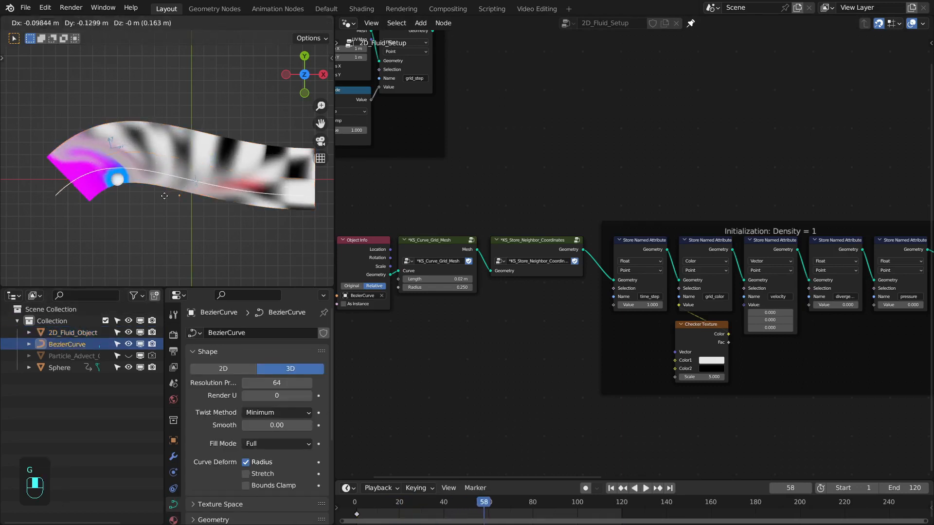
{"action": "left_click", "coordinate": [170, 204]}
Step: Replay the simulation from the first frame to examine the flow on the moved curve, and save the file
{"action": "key", "text": "shift+Right"}
{"action": "key", "text": "shift+Left"}
{"action": "key", "text": "space"}
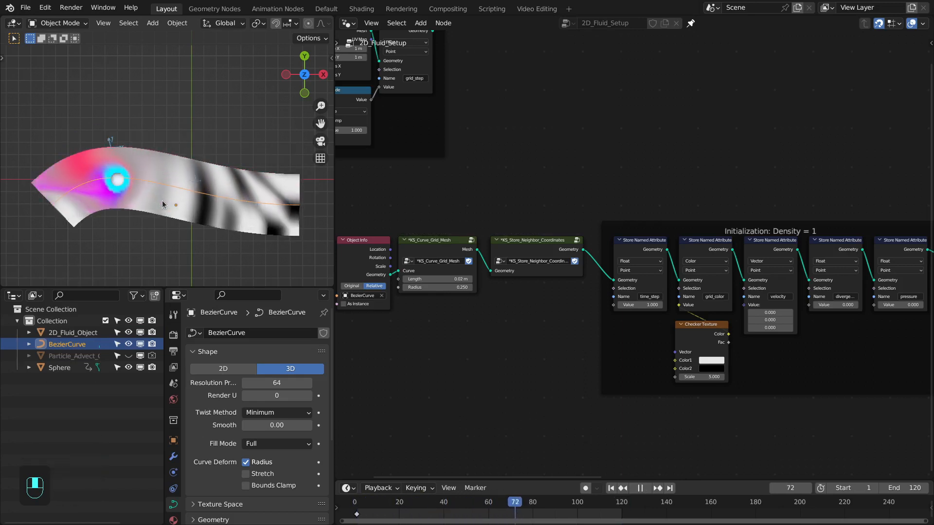
{"action": "key", "text": "space"}
{"action": "scroll", "coordinate": [558, 234], "scroll_direction": "up", "scroll_amount": 2}
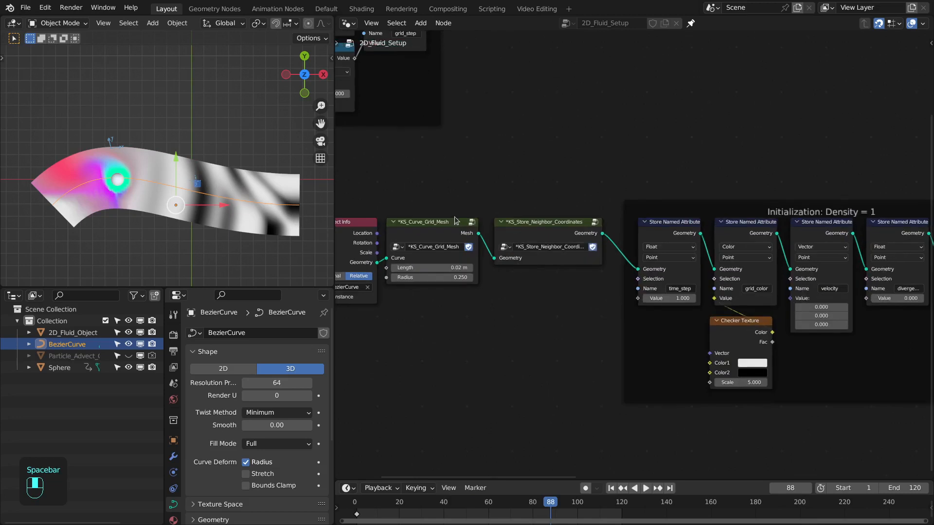
{"action": "key", "text": "ctrl+s"}
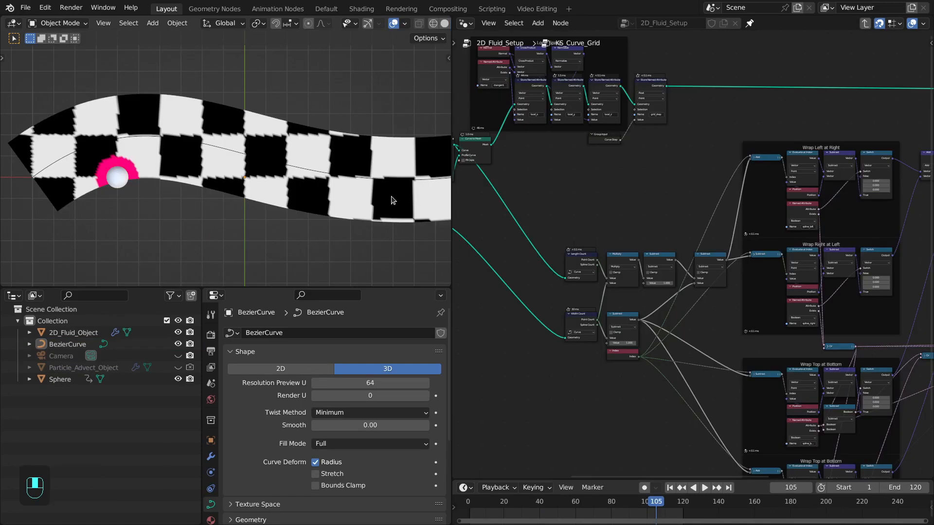
Step: In the KS_Curve_Grid group, examine the Endpoint Selection nodes and the stored spline_left, spline_right and top/bottom spline attributes against the mesh edges
{"action": "scroll", "coordinate": [395, 190], "scroll_direction": "down", "scroll_amount": 1}
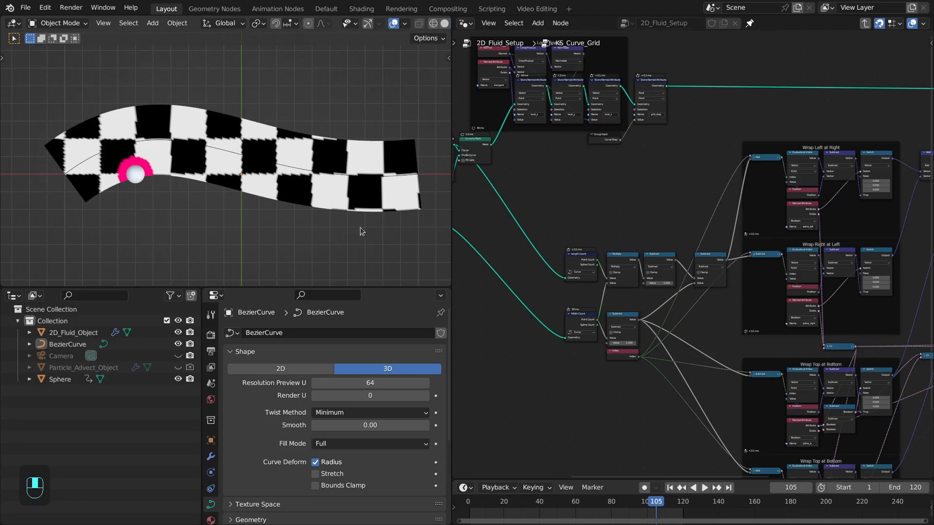
{"action": "middle_click_drag", "start_coordinate": [533, 198], "coordinate": [765, 204]}
{"action": "scroll", "coordinate": [557, 190], "scroll_direction": "up", "scroll_amount": 1}
{"action": "key", "text": "ctrl+space"}
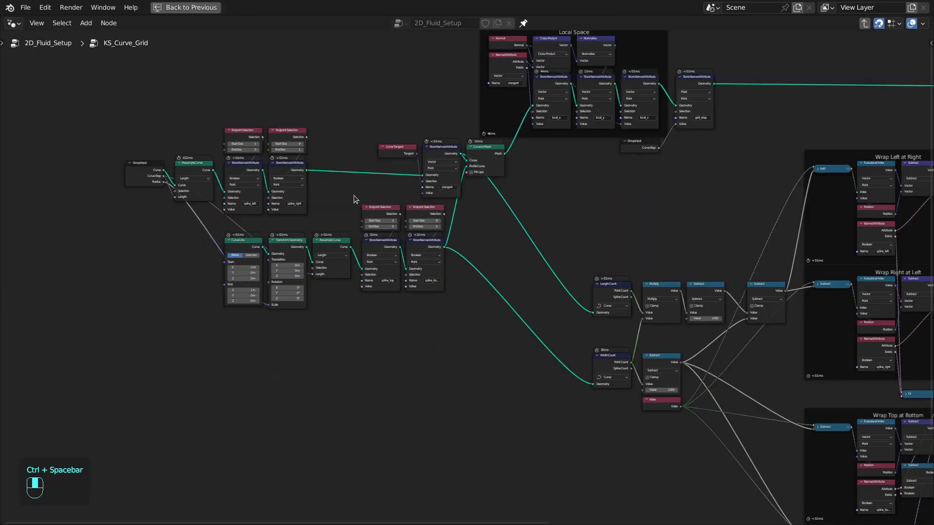
{"action": "scroll", "coordinate": [296, 181], "scroll_direction": "up", "scroll_amount": 2}
{"action": "left_click_drag", "start_coordinate": [143, 96], "coordinate": [237, 185]}
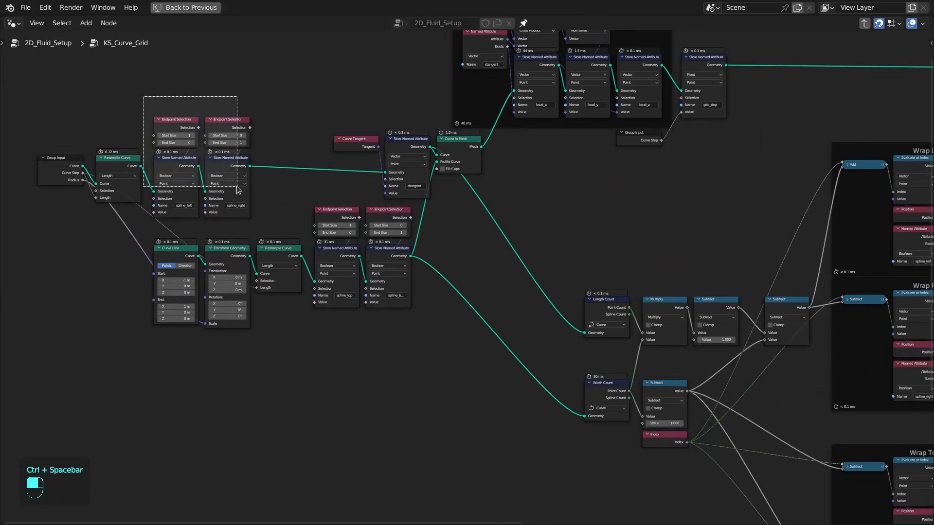
{"action": "left_click_drag", "start_coordinate": [375, 311], "coordinate": [416, 237]}
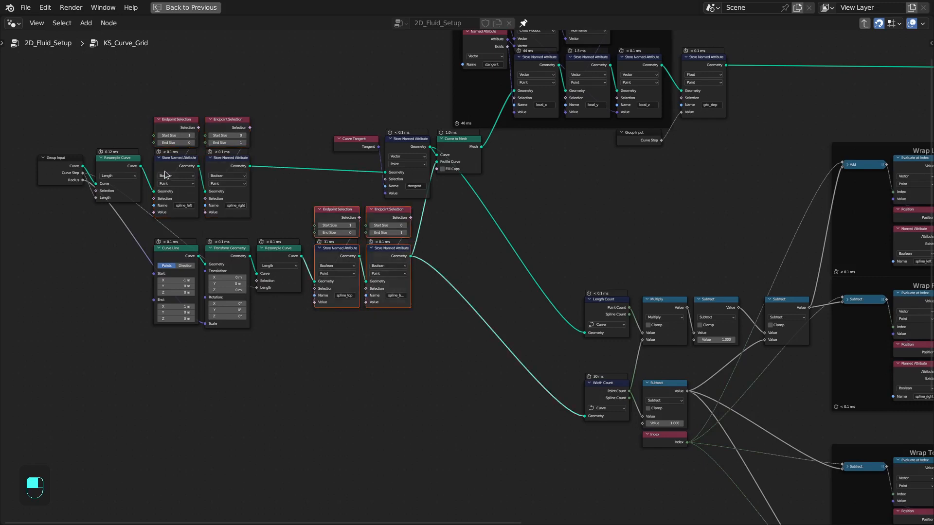
{"action": "key", "text": "ctrl+space"}
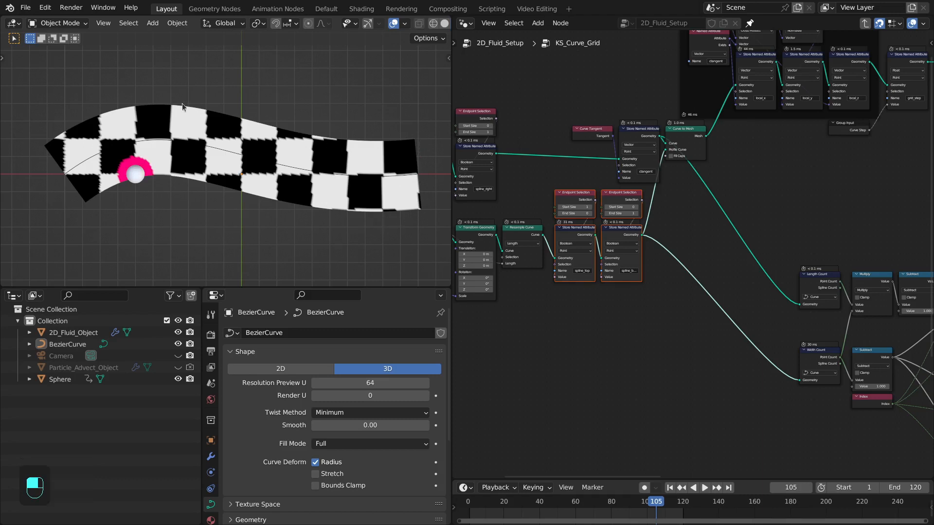
Step: Examine how the Length Count, Width Count and Index nodes feed the four wrap frames, comparing them with the curve mesh
{"action": "scroll", "coordinate": [637, 229], "scroll_direction": "down", "scroll_amount": 3}
{"action": "middle_click_drag", "start_coordinate": [801, 266], "coordinate": [544, 189]}
{"action": "key", "text": "ctrl+space"}
{"action": "scroll", "coordinate": [526, 202], "scroll_direction": "up", "scroll_amount": 1}
{"action": "key", "text": "ctrl+space"}
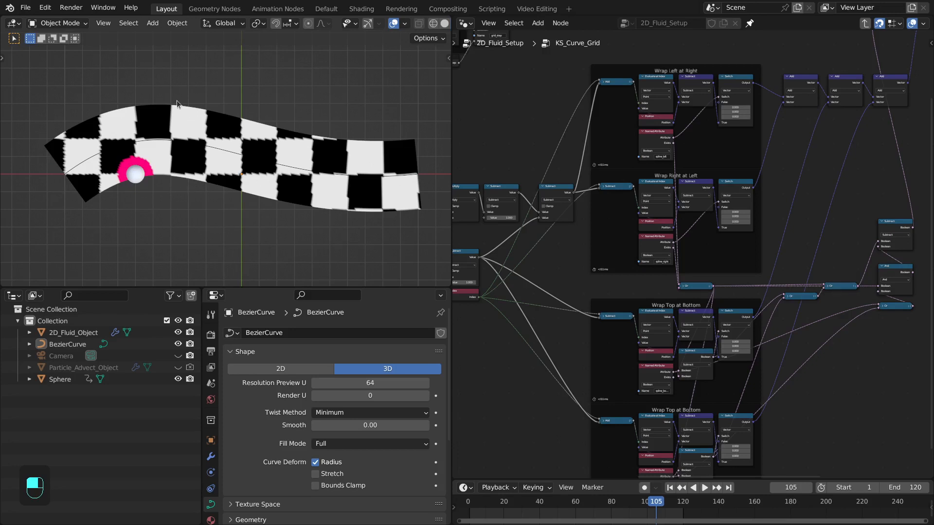
{"action": "scroll", "coordinate": [696, 220], "scroll_direction": "down", "scroll_amount": 1}
{"action": "key", "text": "ctrl+space"}
{"action": "key", "text": "ctrl+space"}
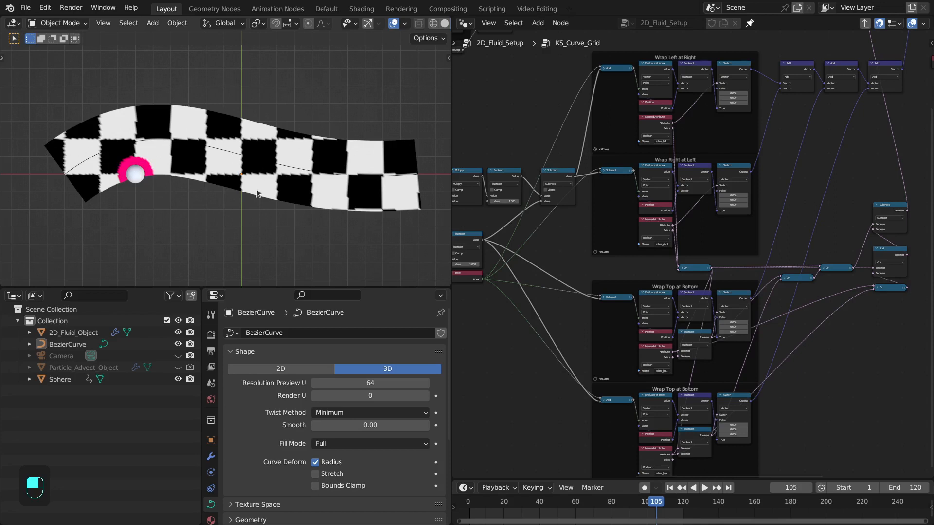
Step: Inspect the Evaluate at Index, Subtract and Switch nodes inside the left-right and top-bottom wrap frames
{"action": "scroll", "coordinate": [609, 248], "scroll_direction": "down", "scroll_amount": 3}
{"action": "key", "text": "ctrl+space"}
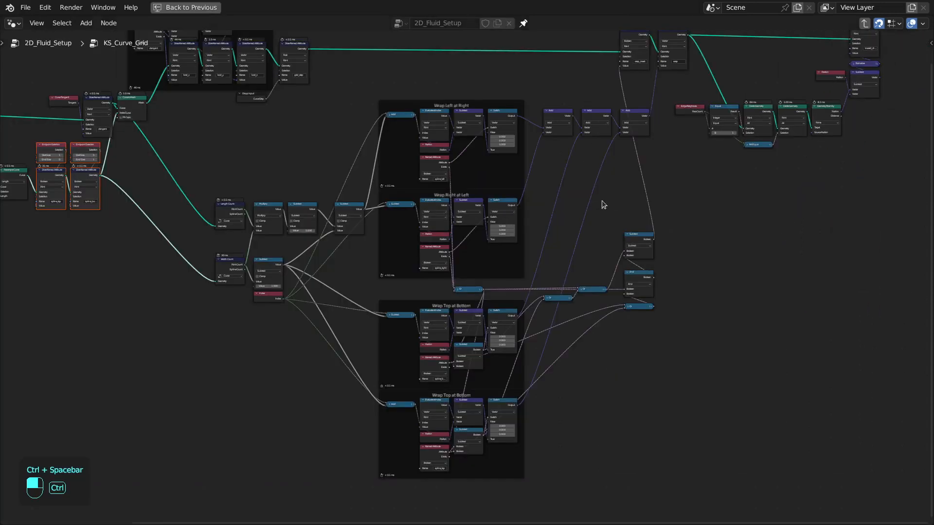
{"action": "scroll", "coordinate": [505, 212], "scroll_direction": "up", "scroll_amount": 3}
{"action": "middle_click_drag", "start_coordinate": [510, 207], "coordinate": [564, 191], "text": "ctrl"}
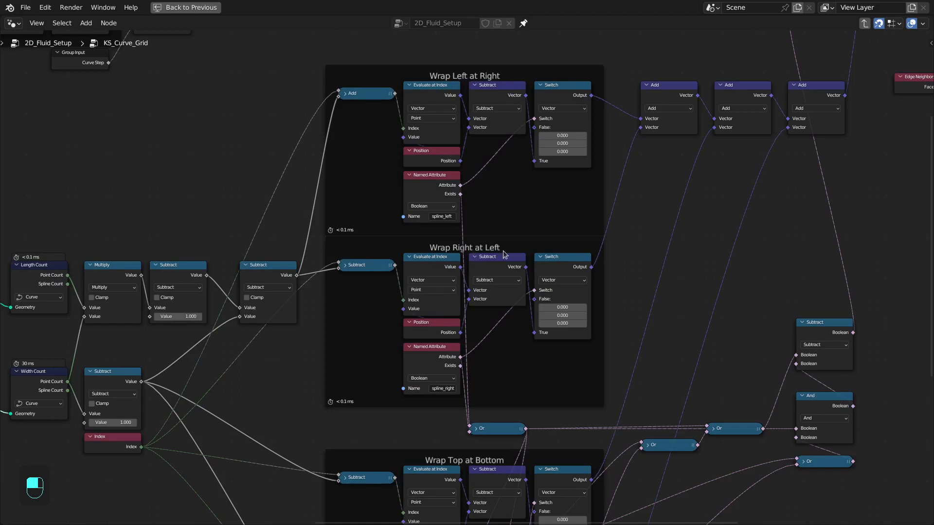
{"action": "middle_click_drag", "start_coordinate": [610, 411], "coordinate": [640, 98]}
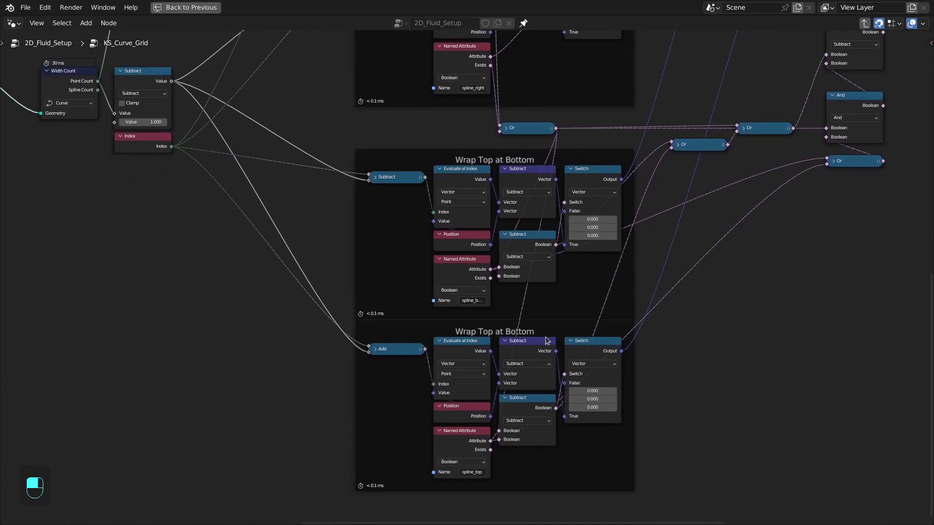
{"action": "scroll", "coordinate": [529, 286], "scroll_direction": "down", "scroll_amount": 2}
{"action": "middle_click_drag", "start_coordinate": [350, 178], "coordinate": [415, 325]}
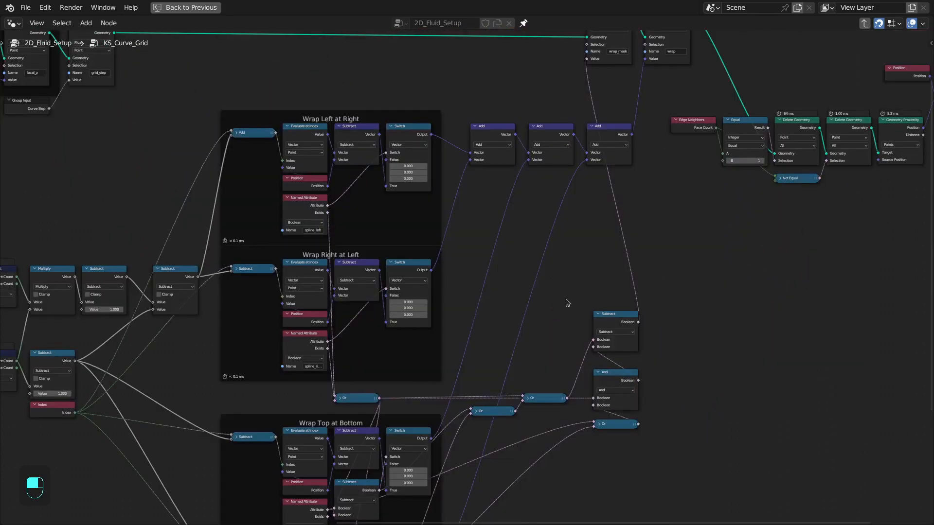
{"action": "scroll", "coordinate": [565, 299], "scroll_direction": "down", "scroll_amount": 1}
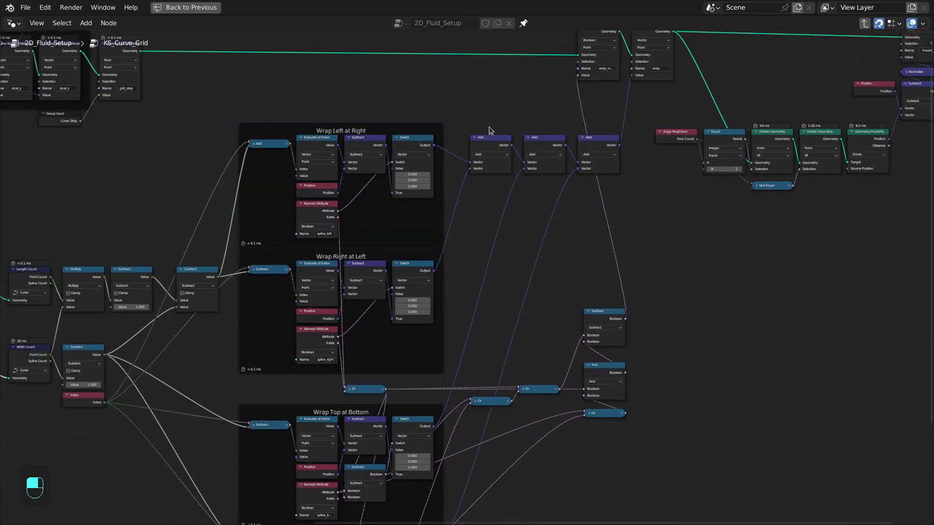
Step: Examine the vector Add chain and the boolean nodes behind the wrap attributes, previewing the boolean mask and the summed vector on the mesh
{"action": "left_click_drag", "start_coordinate": [482, 118], "coordinate": [605, 167]}
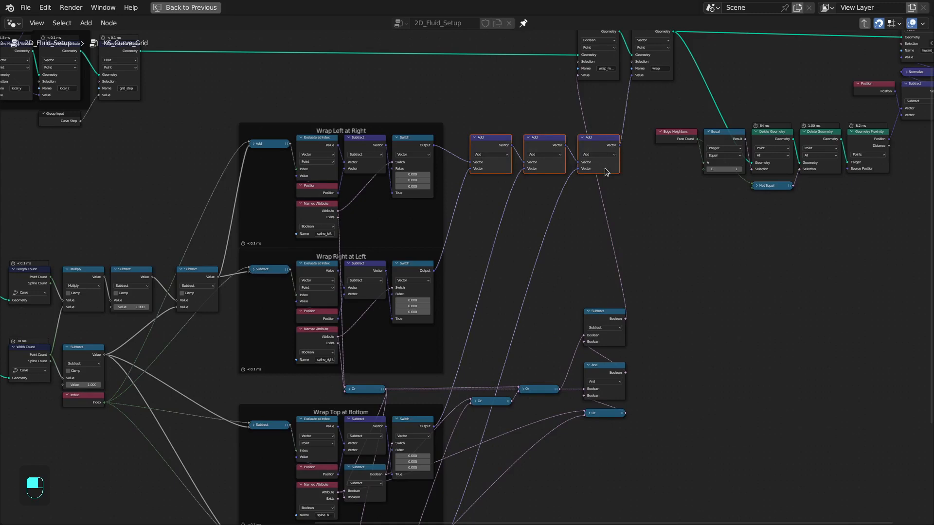
{"action": "middle_click_drag", "start_coordinate": [610, 265], "coordinate": [588, 304]}
{"action": "left_click_drag", "start_coordinate": [457, 350], "coordinate": [612, 481]}
{"action": "key", "text": "ctrl+space"}
{"action": "middle_click_drag", "start_coordinate": [723, 241], "coordinate": [614, 264]}
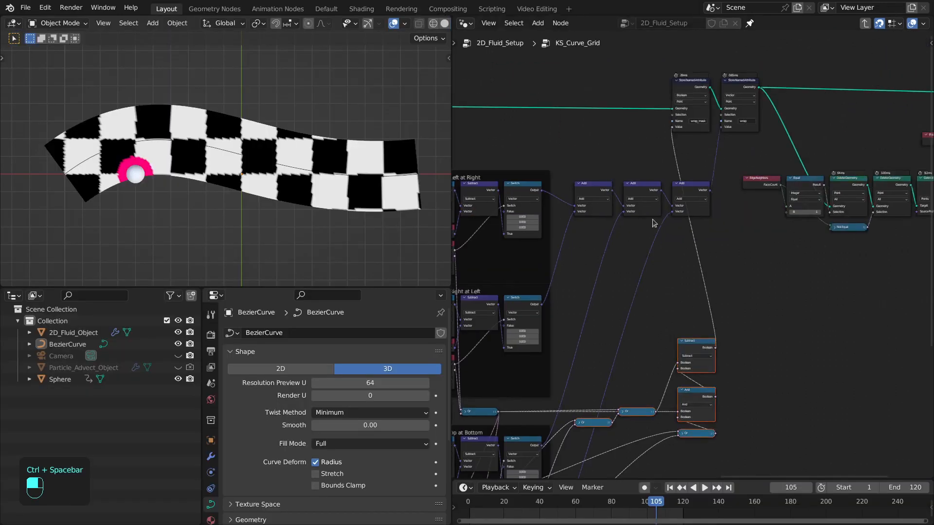
{"action": "left_click", "coordinate": [685, 87], "text": "ctrl+shift"}
{"action": "left_click", "coordinate": [703, 351], "text": "ctrl+shift"}
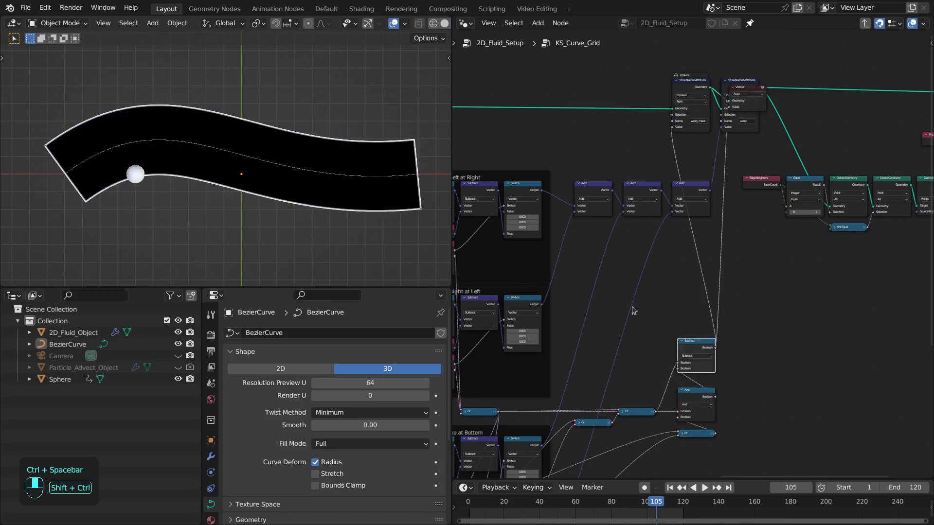
{"action": "left_click", "coordinate": [698, 187], "text": "ctrl+shift"}
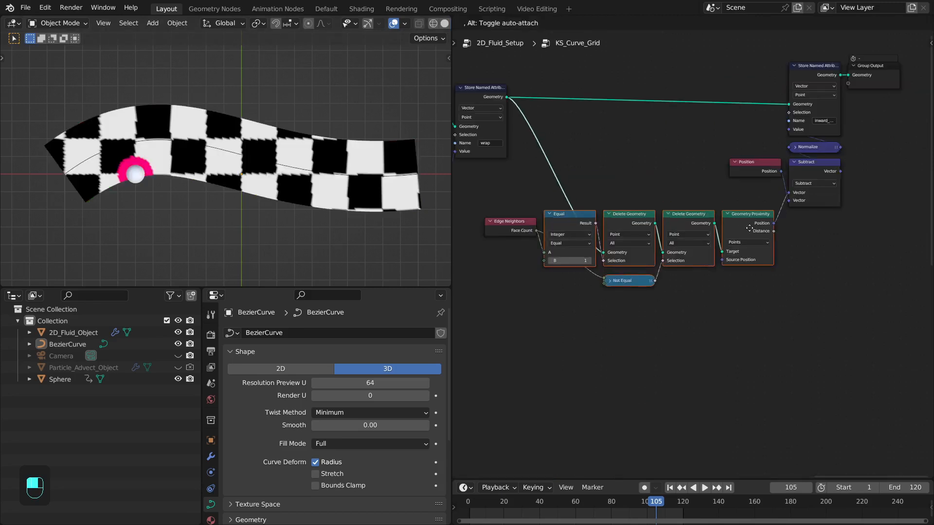
Step: Shift the edge selection, Delete Geometry and Geometry Proximity nodes slightly down and return to the 2D_Fluid_Setup tree
{"action": "left_click_drag", "start_coordinate": [749, 231], "coordinate": [750, 239]}
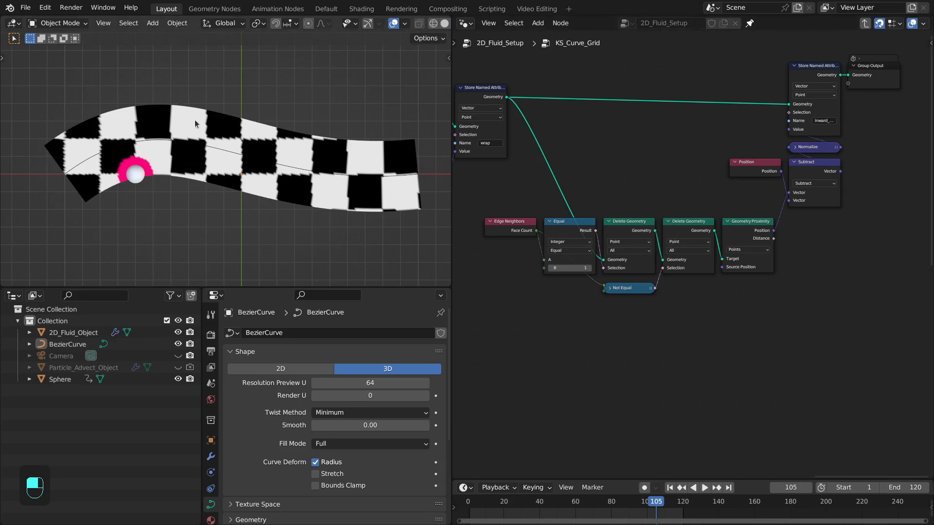
{"action": "key", "text": "Tab"}
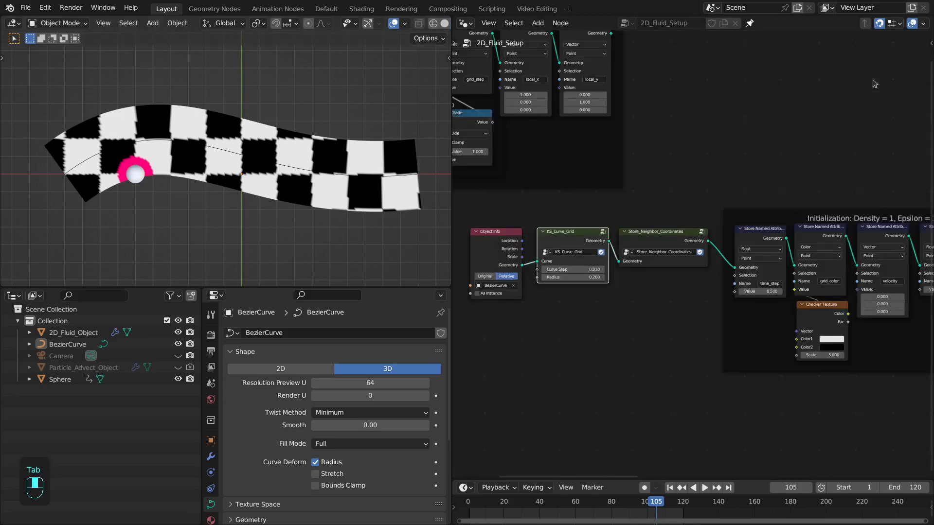
Step: Open the Store_Neighbor_Coordinates group and examine its local_x and local_y scaling nodes and neighbor position groups
{"action": "left_click", "coordinate": [646, 245]}
{"action": "key", "text": "Tab"}
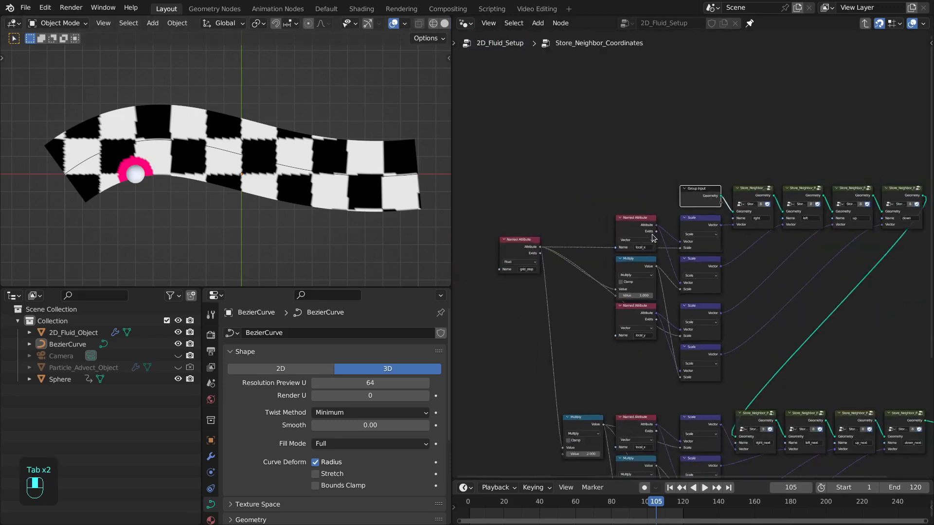
{"action": "scroll", "coordinate": [601, 193], "scroll_direction": "up", "scroll_amount": 3}
{"action": "middle_click_drag", "start_coordinate": [601, 193], "coordinate": [684, 153]}
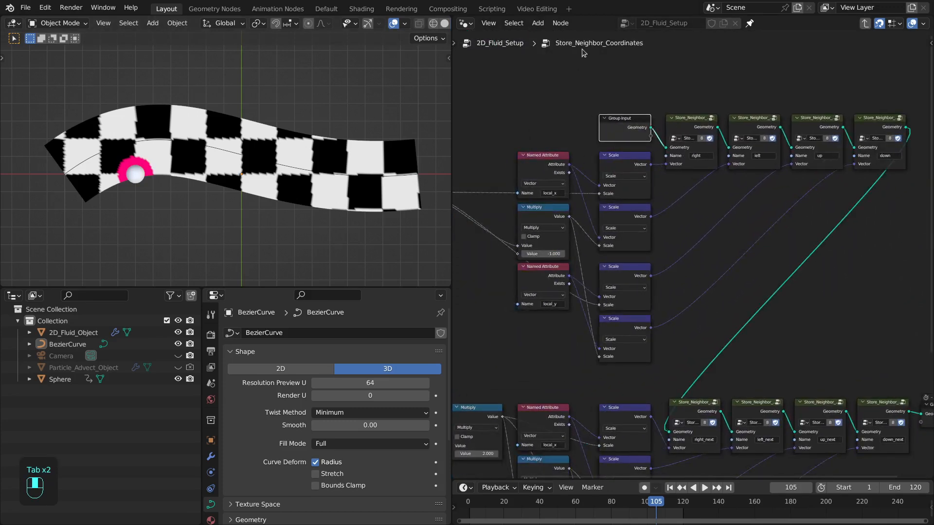
Step: Inspect how the wrap attribute offsets the sample position in the Store_Neighbor_Position_Attribute group, and return to the 2D_Fluid_Setup tree
{"action": "left_click", "coordinate": [687, 124]}
{"action": "key", "text": "Tab"}
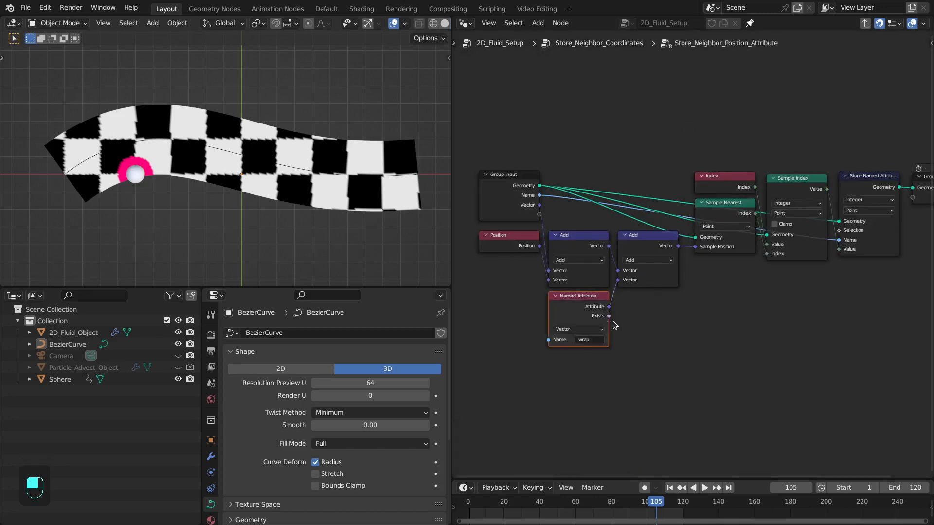
{"action": "left_click_drag", "start_coordinate": [462, 231], "coordinate": [666, 254]}
{"action": "left_click", "coordinate": [583, 200]}
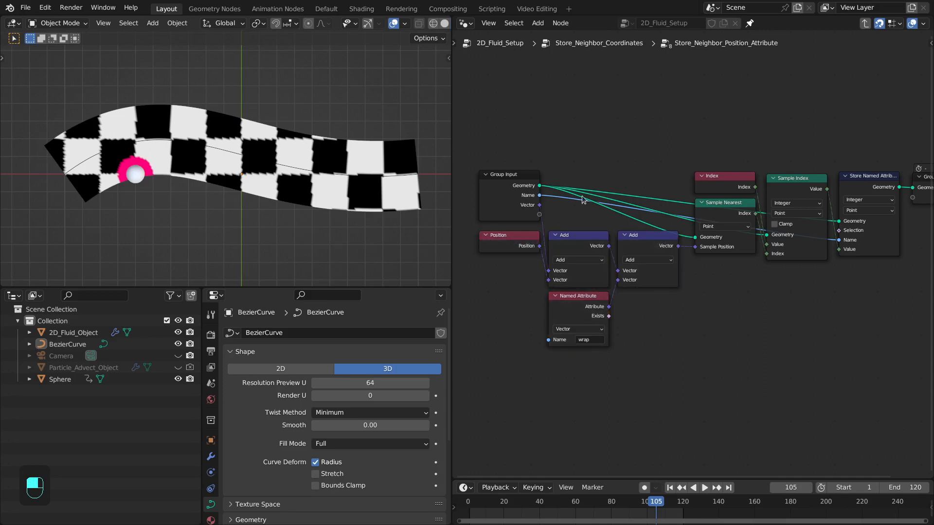
{"action": "left_click", "coordinate": [505, 199]}
{"action": "key", "text": "Tab"}
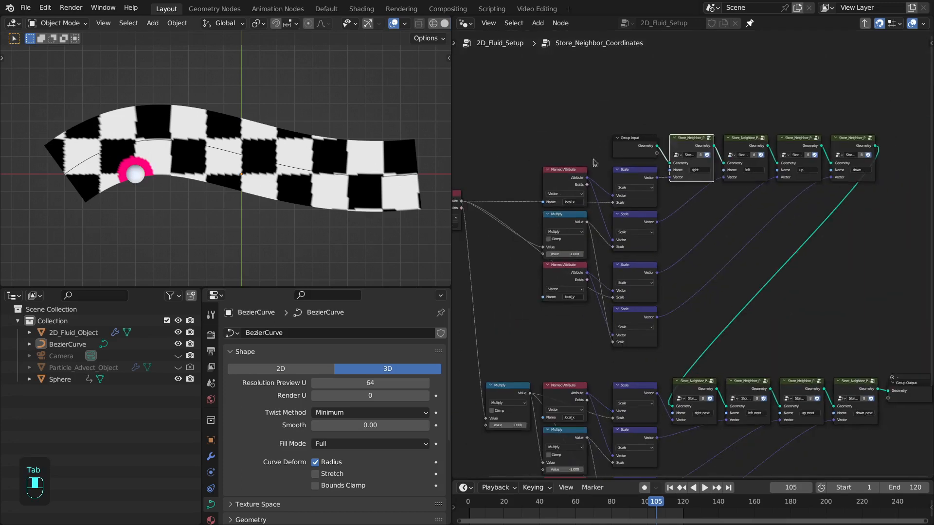
{"action": "key", "text": "Tab"}
Step: Open the Advect_Velocity group, examine its wrap offset, dot product and wrap mask nodes feeding the Switch, and leave the group
{"action": "scroll", "coordinate": [674, 282], "scroll_direction": "up", "scroll_amount": 6}
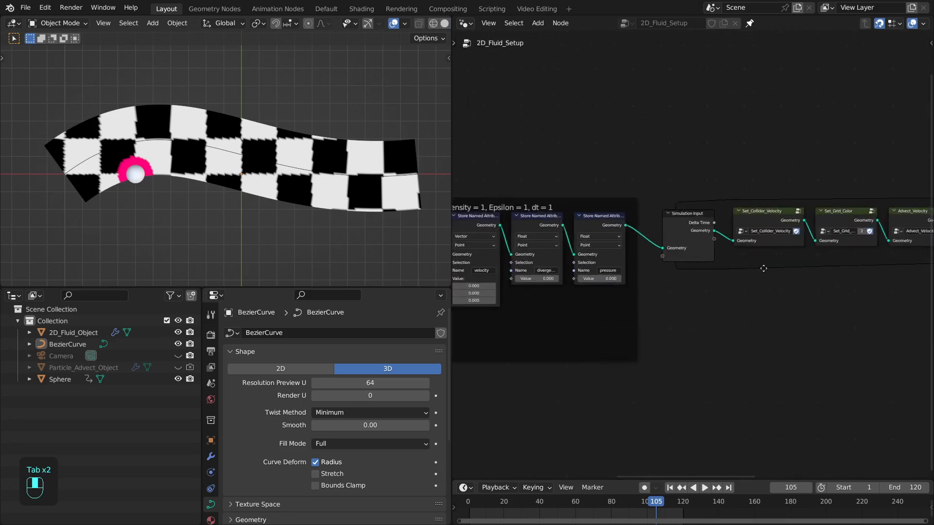
{"action": "middle_click_drag", "start_coordinate": [862, 267], "coordinate": [631, 255]}
{"action": "scroll", "coordinate": [632, 255], "scroll_direction": "up", "scroll_amount": 3}
{"action": "middle_click_drag", "start_coordinate": [687, 224], "coordinate": [613, 216]}
{"action": "key", "text": "Tab"}
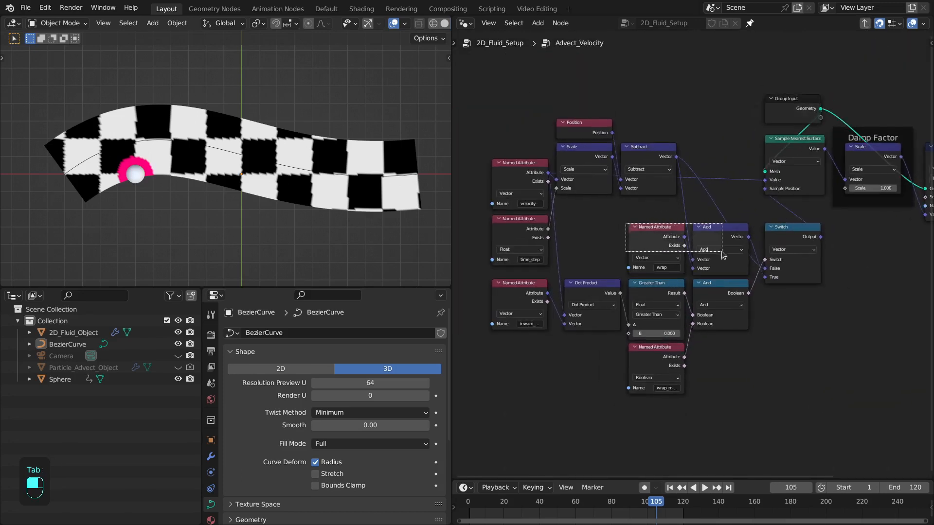
{"action": "left_click", "coordinate": [653, 224]}
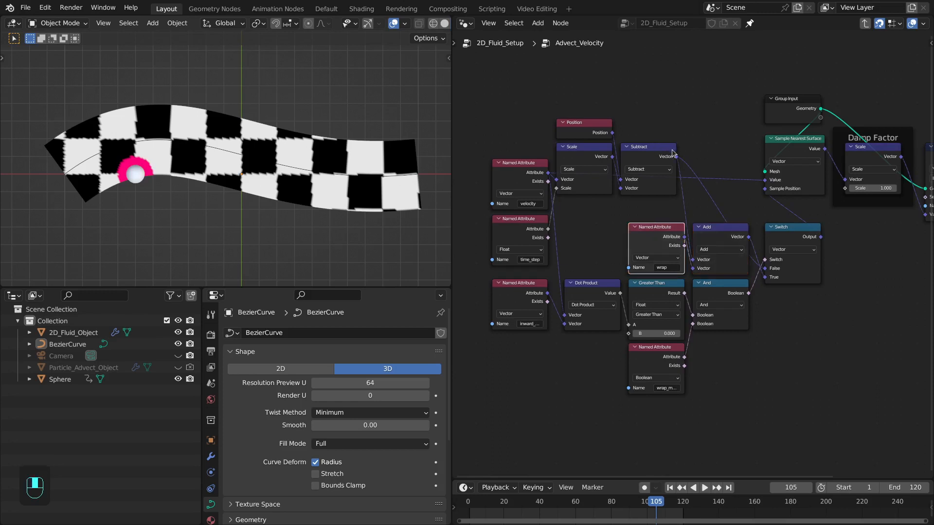
{"action": "left_click", "coordinate": [673, 152]}
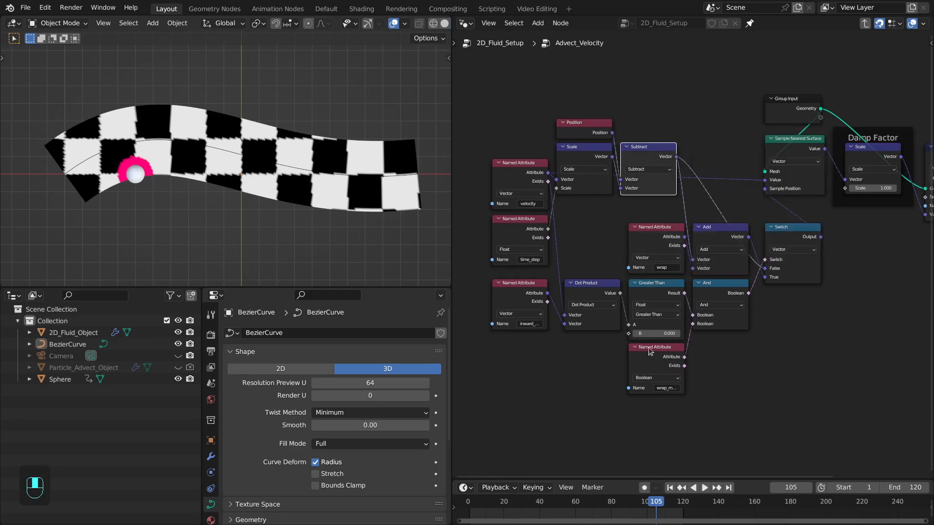
{"action": "left_click_drag", "start_coordinate": [483, 400], "coordinate": [769, 303]}
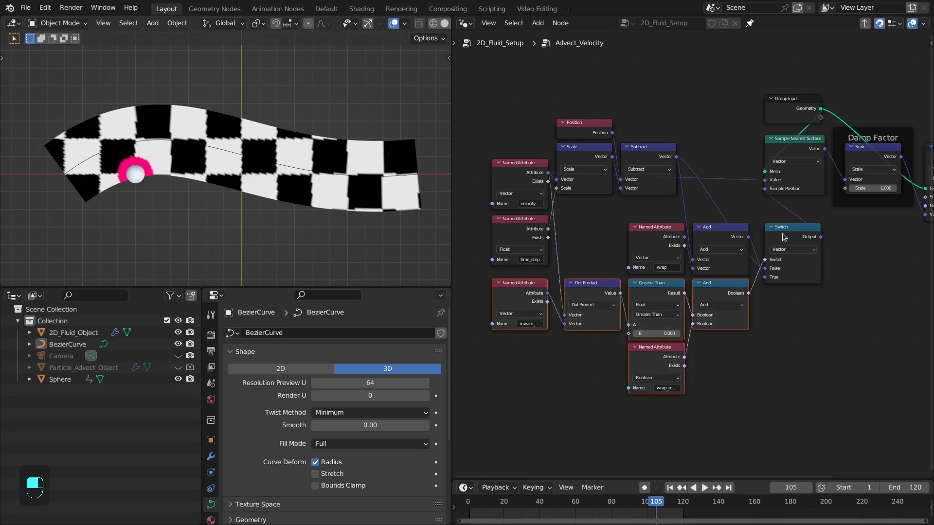
{"action": "key", "text": "Tab"}
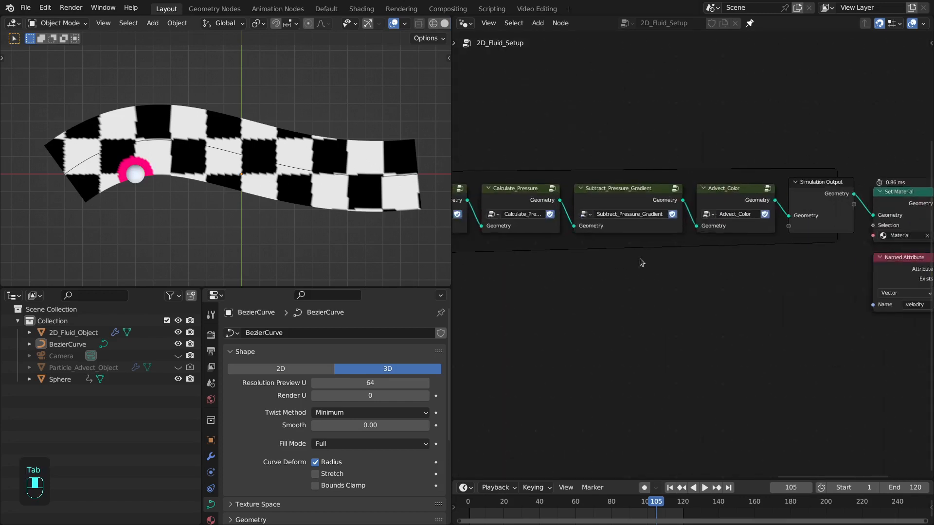
Step: Open the Advect_Color group to examine its wrap offset and Switch nodes
{"action": "left_click", "coordinate": [716, 222]}
{"action": "key", "text": "Tab"}
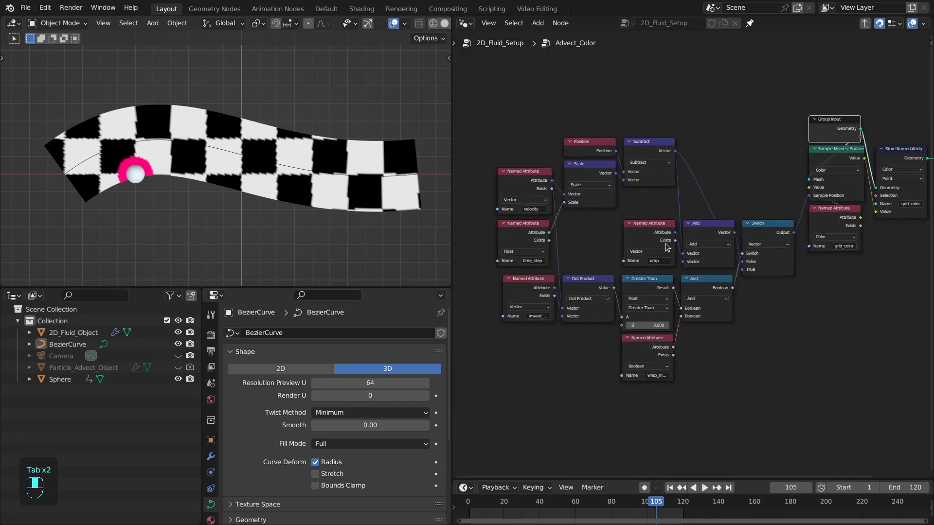
Step: Replay the simulation from the first frame to watch the fluid wrap between the curve mesh's two ends, and stop playback
{"action": "scroll", "coordinate": [690, 220], "scroll_direction": "up", "scroll_amount": 1}
{"action": "middle_click_drag", "start_coordinate": [719, 177], "coordinate": [703, 171]}
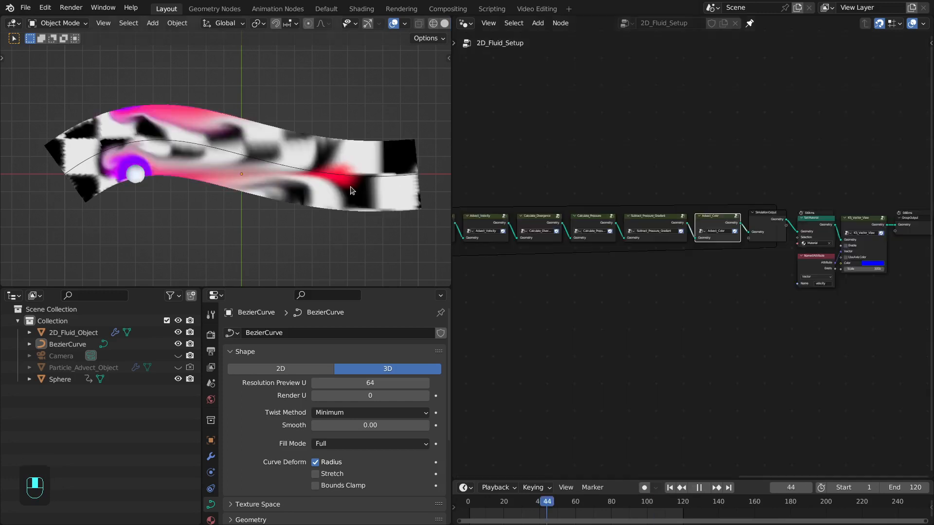
{"action": "key", "text": "space"}
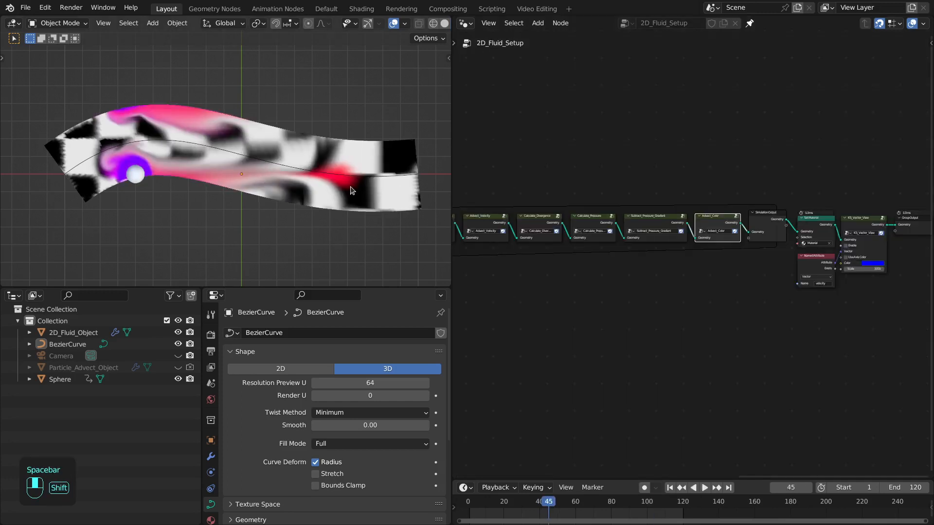
{"action": "key", "text": "shift+Left"}
{"action": "key", "text": "space"}
{"action": "mouse_move", "coordinate": [319, 185]}
{"action": "left_mouse_down"}
{"action": "mouse_move", "coordinate": [178, 188]}
{"action": "mouse_move", "coordinate": [136, 172]}
{"action": "mouse_move", "coordinate": [146, 180]}
{"action": "left_mouse_up"}
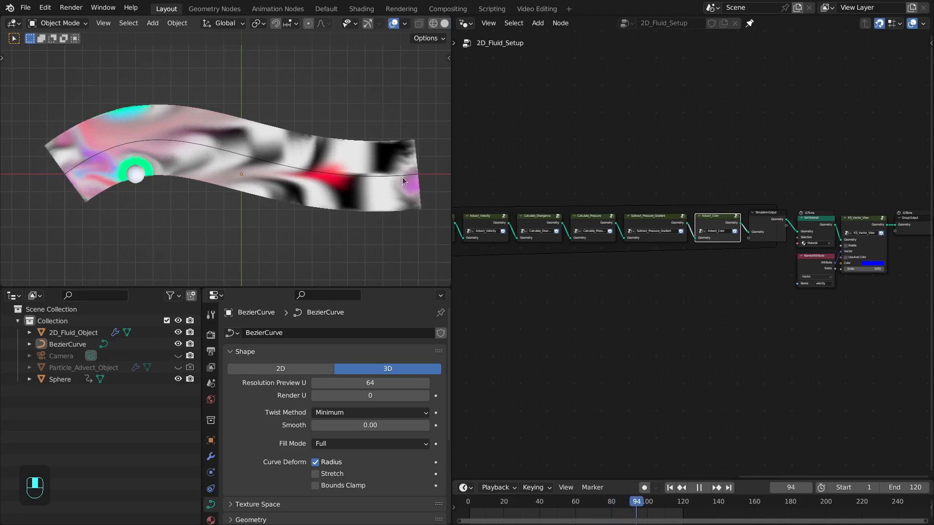
{"action": "key", "text": "space"}
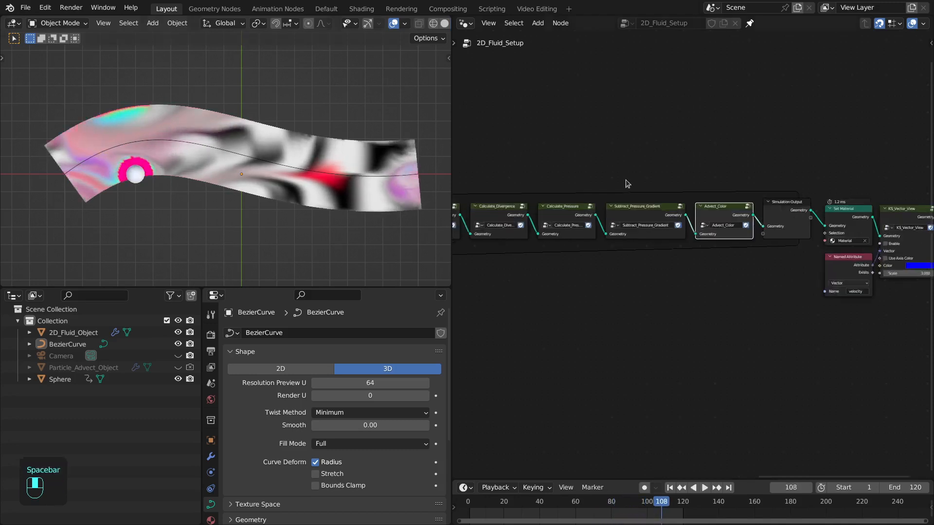
Step: Open the Advect_Velocity group and examine its wrap nodes and the Damp Factor scaling before the velocity attribute is stored
{"action": "middle_click_drag", "start_coordinate": [625, 180], "coordinate": [607, 199]}
{"action": "scroll", "coordinate": [671, 213], "scroll_direction": "up", "scroll_amount": 11}
{"action": "middle_click_drag", "start_coordinate": [748, 181], "coordinate": [594, 177]}
{"action": "left_click", "coordinate": [636, 174]}
{"action": "key", "text": "Tab"}
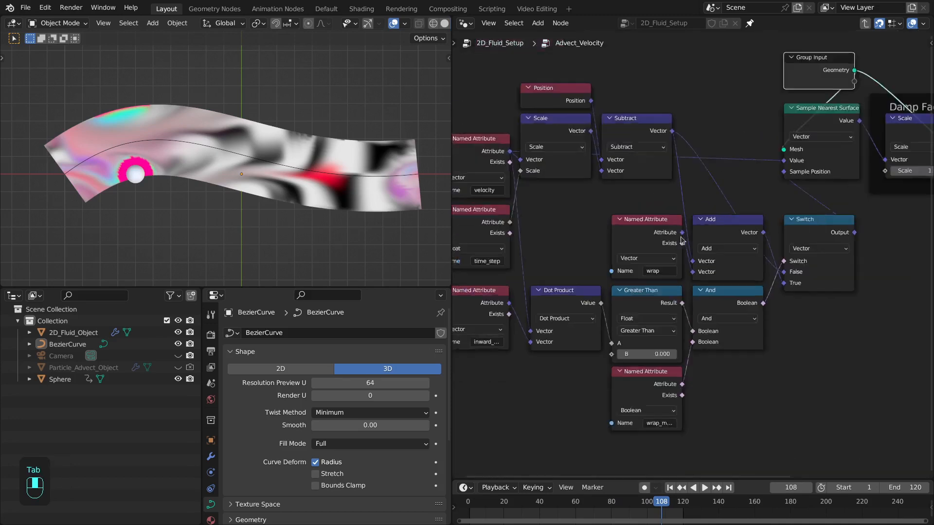
{"action": "scroll", "coordinate": [714, 251], "scroll_direction": "down", "scroll_amount": 3}
{"action": "left_click_drag", "start_coordinate": [738, 264], "coordinate": [769, 198]}
{"action": "left_click", "coordinate": [763, 223]}
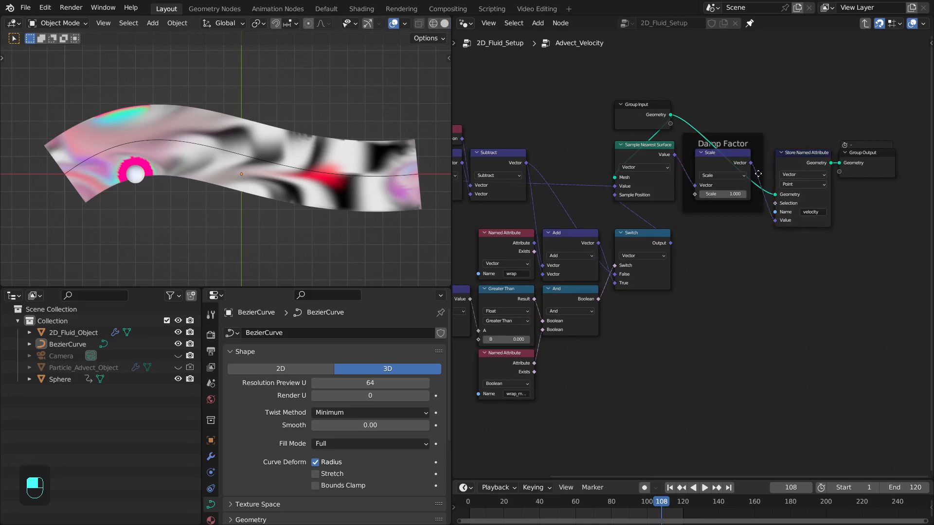
Step: Examine the time_step attribute and Sample Nearest Surface nodes in Advect_Velocity, and leave the group
{"action": "scroll", "coordinate": [732, 204], "scroll_direction": "down", "scroll_amount": 3}
{"action": "middle_click_drag", "start_coordinate": [680, 253], "coordinate": [717, 252]}
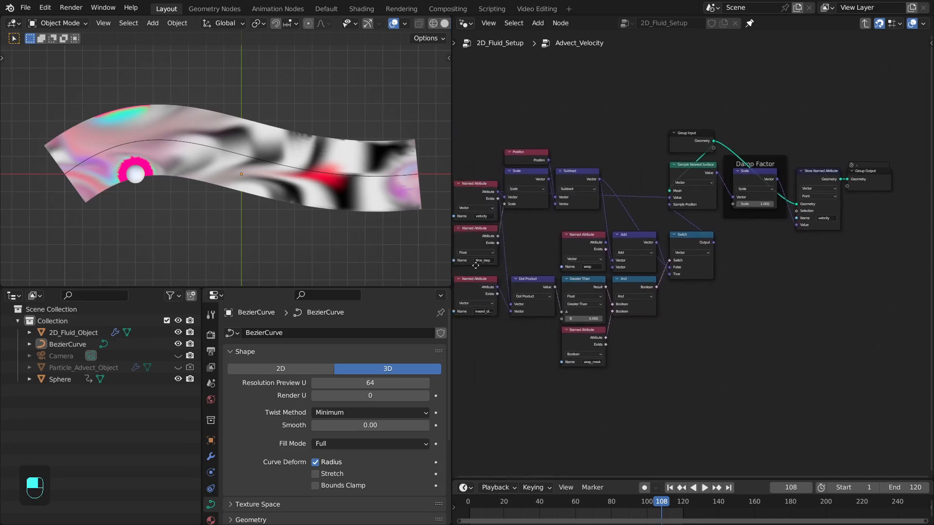
{"action": "middle_click_drag", "start_coordinate": [476, 264], "coordinate": [518, 262]}
{"action": "left_click_drag", "start_coordinate": [529, 242], "coordinate": [530, 241]}
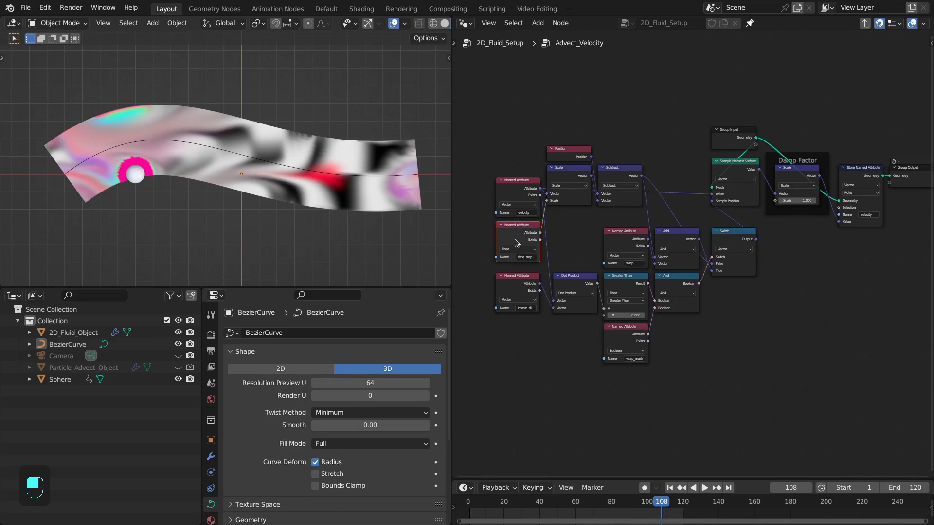
{"action": "left_click", "coordinate": [740, 145]}
{"action": "scroll", "coordinate": [738, 147], "scroll_direction": "up", "scroll_amount": 1}
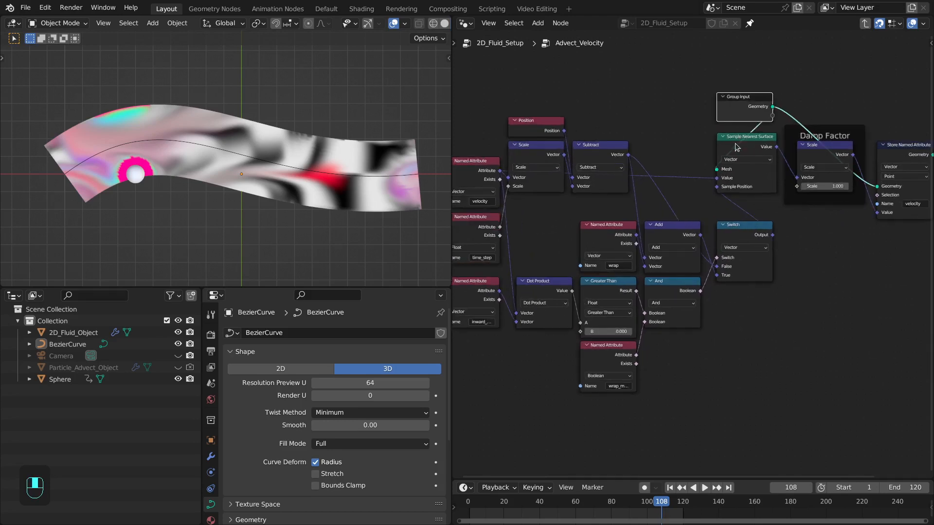
{"action": "key", "text": "Tab"}
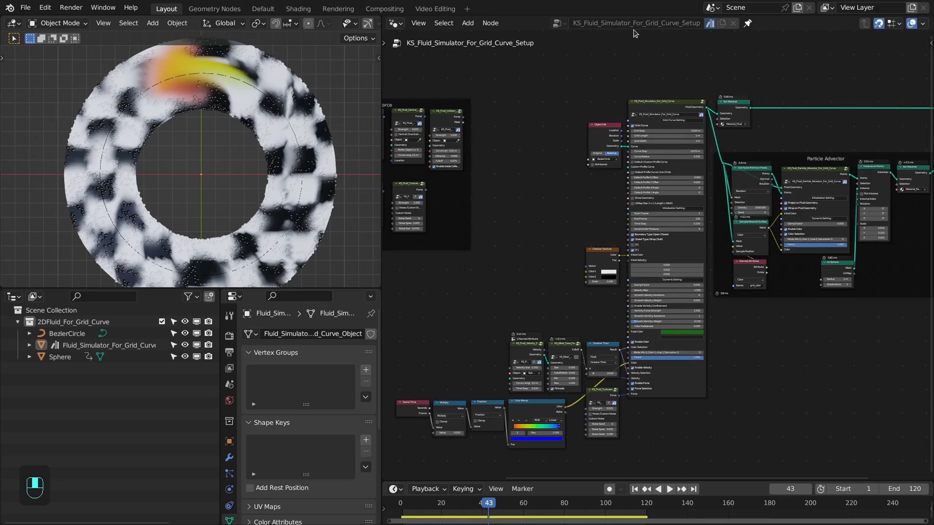
Step: Look over the KS_Fluid_Simulator_For_Grid_Curve_Setup tree and examine its Velocity and Force node frames in a maximized editor
{"action": "scroll", "coordinate": [601, 115], "scroll_direction": "up", "scroll_amount": 1}
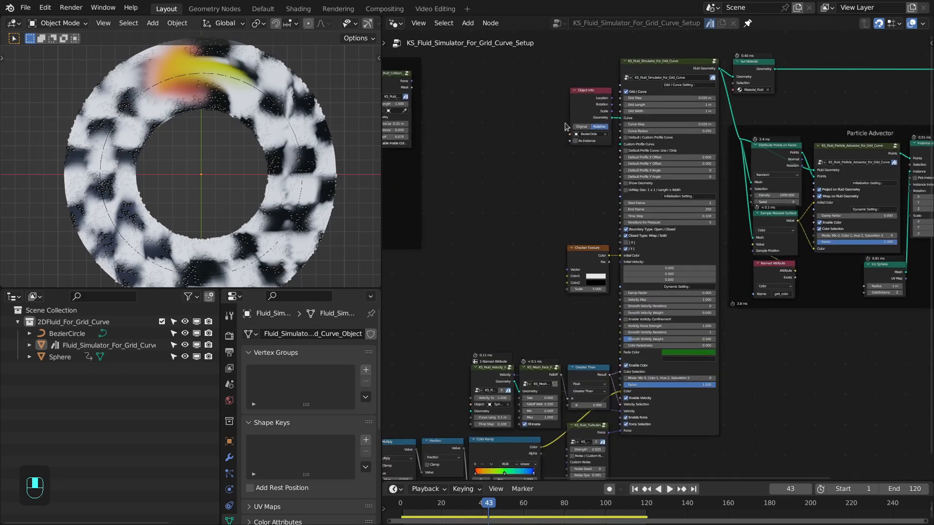
{"action": "scroll", "coordinate": [544, 140], "scroll_direction": "up", "scroll_amount": 2}
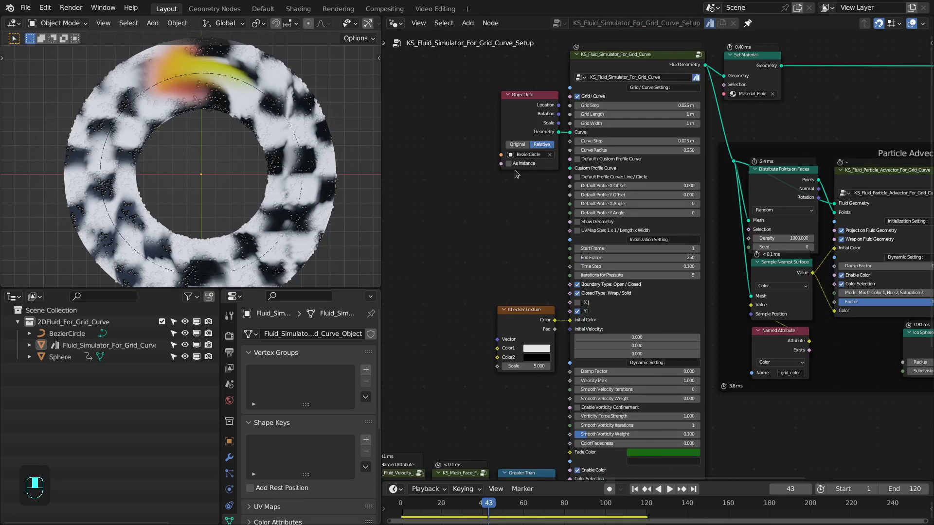
{"action": "scroll", "coordinate": [473, 131], "scroll_direction": "down", "scroll_amount": 3}
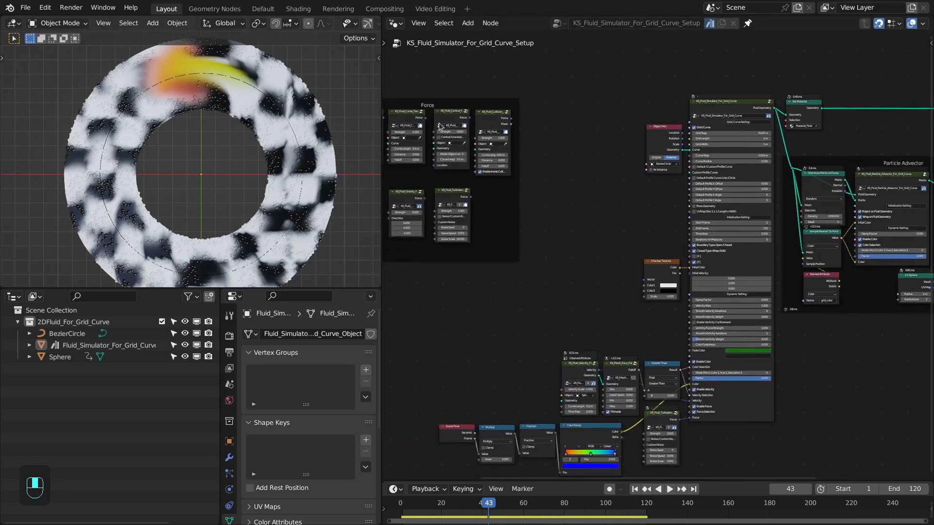
{"action": "key", "text": "ctrl+space"}
{"action": "scroll", "coordinate": [411, 148], "scroll_direction": "down", "scroll_amount": 1}
{"action": "middle_click_drag", "start_coordinate": [408, 148], "coordinate": [543, 139]}
{"action": "scroll", "coordinate": [507, 137], "scroll_direction": "up", "scroll_amount": 7}
{"action": "middle_click_drag", "start_coordinate": [413, 119], "coordinate": [553, 194]}
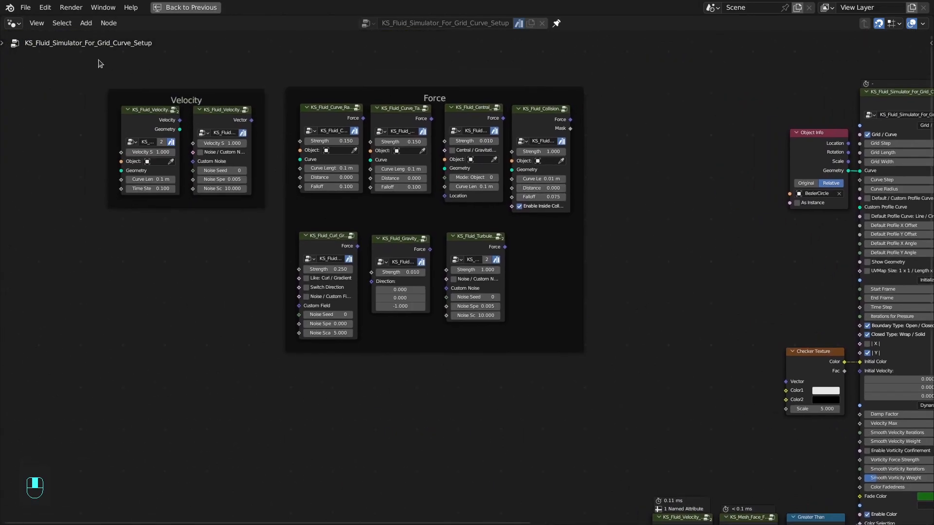
{"action": "left_click_drag", "start_coordinate": [78, 60], "coordinate": [265, 224]}
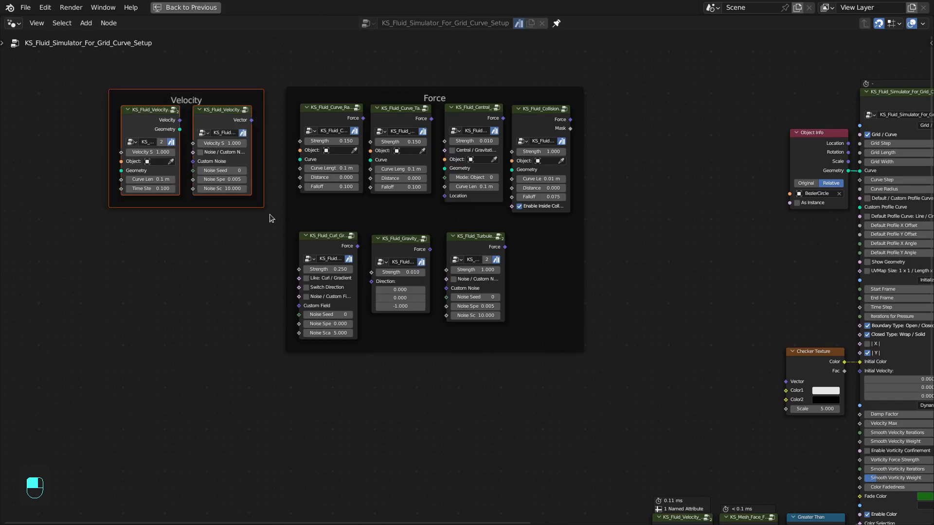
{"action": "left_click_drag", "start_coordinate": [272, 68], "coordinate": [591, 382]}
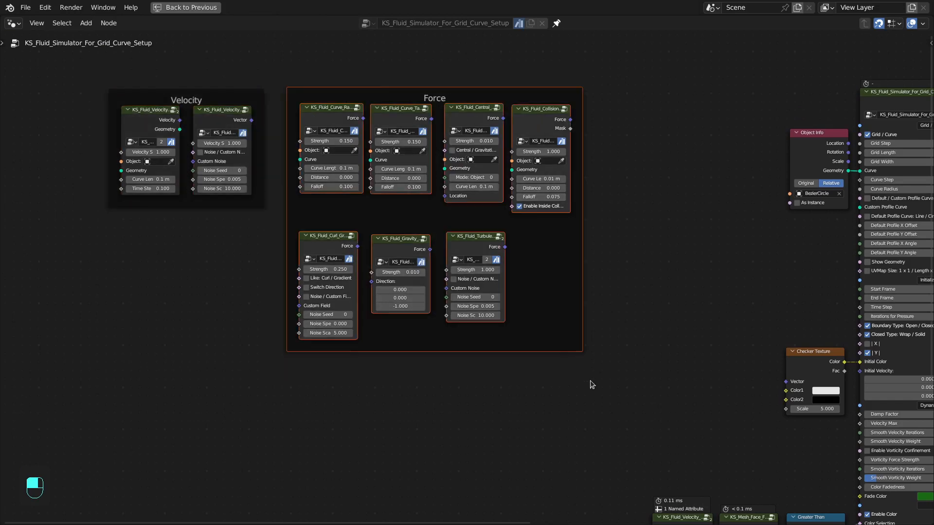
Step: Examine the main KS_Fluid_Simulator_For_Grid_Curve node and the Particle Advector frame connected to its fluid geometry
{"action": "scroll", "coordinate": [632, 355], "scroll_direction": "down", "scroll_amount": 5}
{"action": "middle_click_drag", "start_coordinate": [696, 321], "coordinate": [429, 259]}
{"action": "scroll", "coordinate": [395, 154], "scroll_direction": "up", "scroll_amount": 5}
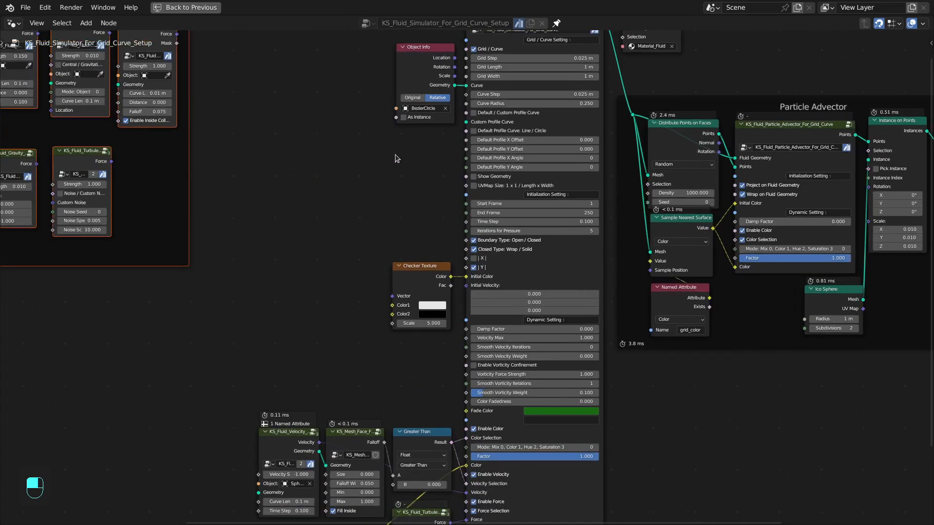
{"action": "scroll", "coordinate": [379, 158], "scroll_direction": "down", "scroll_amount": 3}
{"action": "middle_click_drag", "start_coordinate": [365, 161], "coordinate": [332, 166]}
{"action": "left_click", "coordinate": [472, 64]}
{"action": "scroll", "coordinate": [472, 63], "scroll_direction": "up", "scroll_amount": 1}
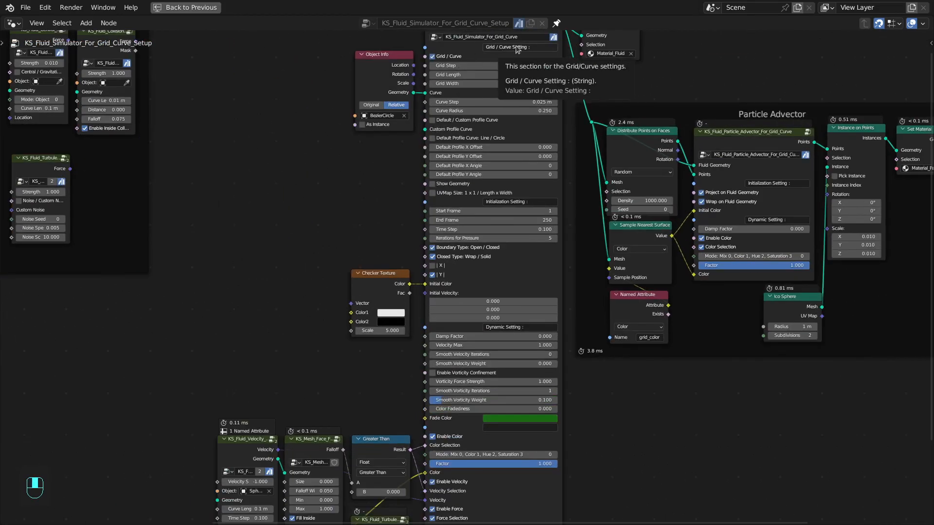
{"action": "scroll", "coordinate": [668, 159], "scroll_direction": "down", "scroll_amount": 1}
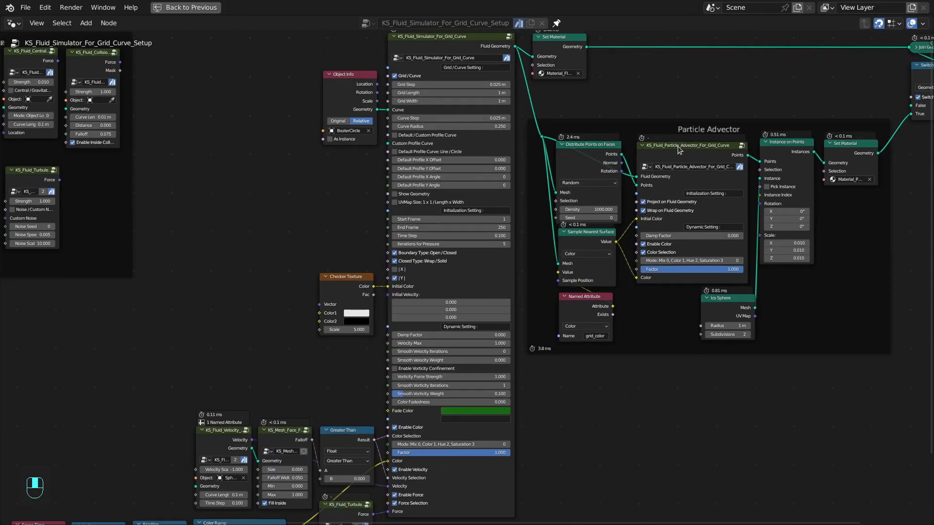
Step: Restore the split layout and look over the simulator node's Grid / Curve Setting section beside the ring viewport
{"action": "key", "text": "ctrl+space"}
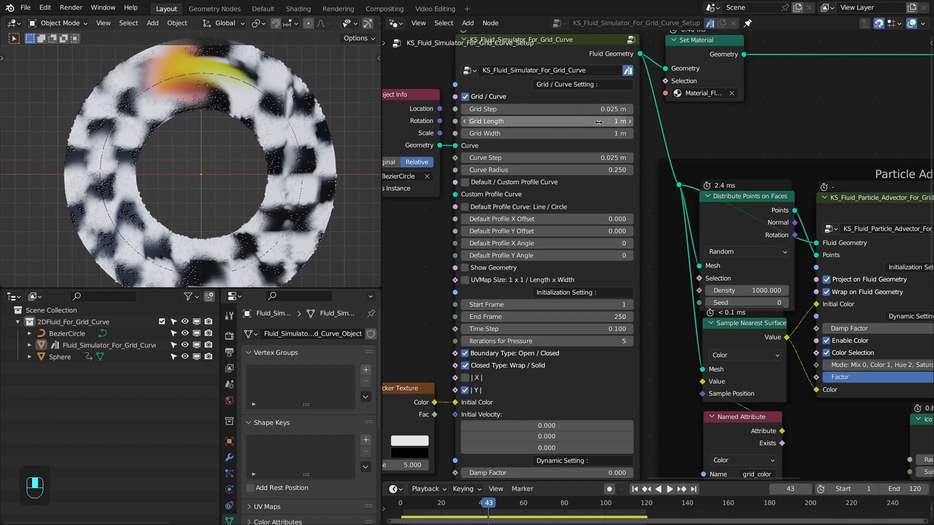
{"action": "scroll", "coordinate": [608, 150], "scroll_direction": "up", "scroll_amount": 1}
{"action": "scroll", "coordinate": [611, 184], "scroll_direction": "up", "scroll_amount": 1}
{"action": "middle_click_drag", "start_coordinate": [634, 198], "coordinate": [631, 218]}
{"action": "scroll", "coordinate": [576, 253], "scroll_direction": "down", "scroll_amount": 2}
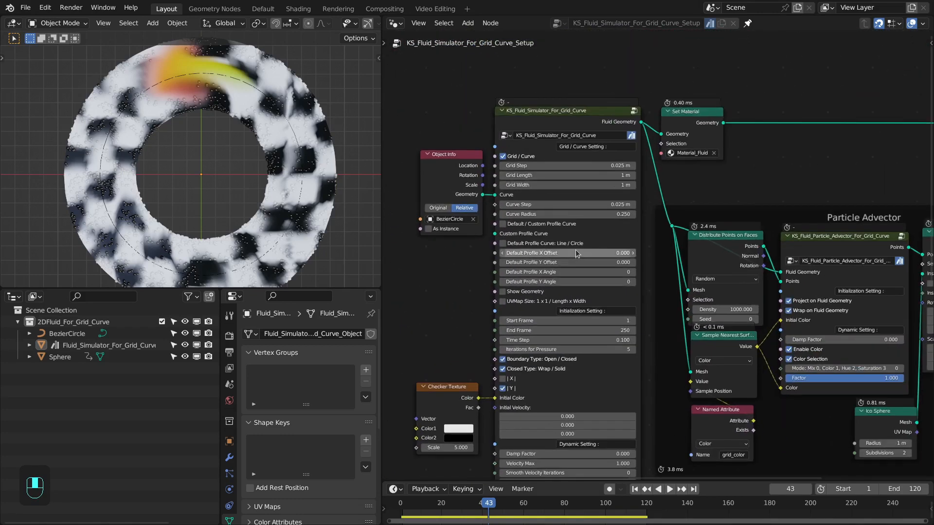
{"action": "scroll", "coordinate": [576, 200], "scroll_direction": "up", "scroll_amount": 3}
{"action": "middle_click_drag", "start_coordinate": [575, 201], "coordinate": [607, 165]}
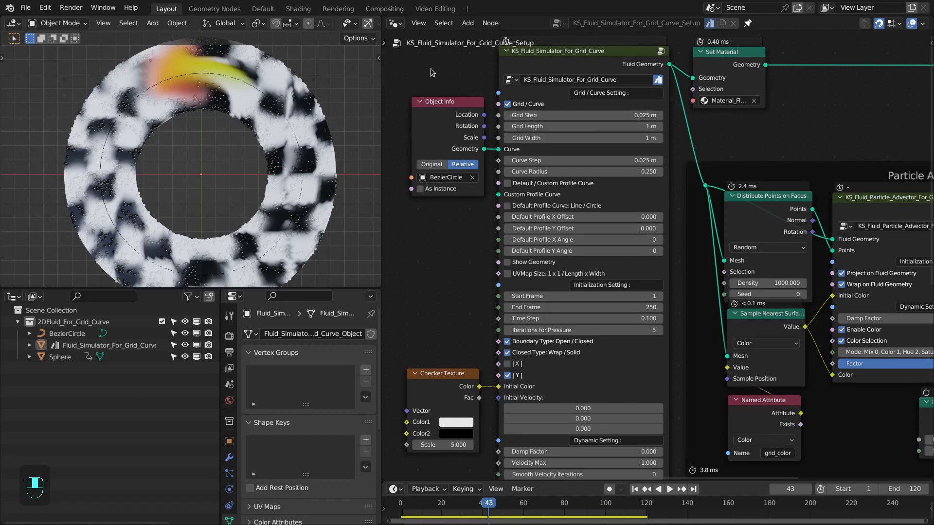
Step: Examine the BezierCircle Object Info input and the simulator's grid size, curve step, radius and profile settings
{"action": "left_click_drag", "start_coordinate": [431, 68], "coordinate": [675, 182]}
{"action": "scroll", "coordinate": [674, 176], "scroll_direction": "up", "scroll_amount": 1}
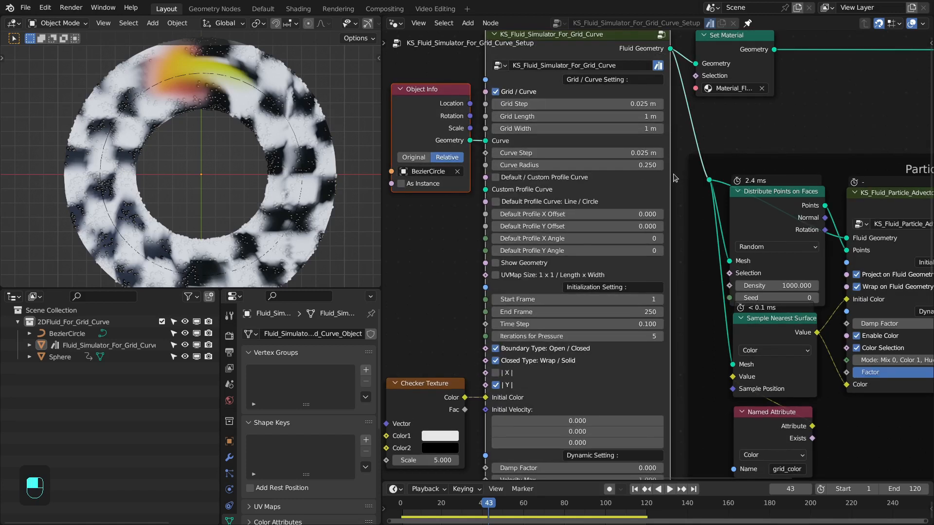
{"action": "key", "text": "ctrl+space"}
{"action": "left_click_drag", "start_coordinate": [364, 94], "coordinate": [605, 332]}
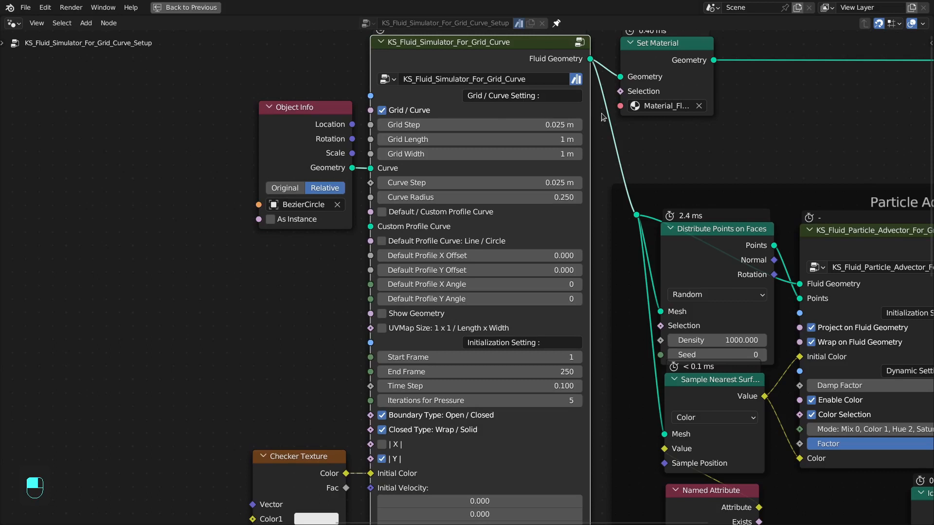
{"action": "left_click_drag", "start_coordinate": [367, 103], "coordinate": [604, 164]}
{"action": "left_click_drag", "start_coordinate": [366, 168], "coordinate": [602, 313]}
{"action": "key", "text": "ctrl+space"}
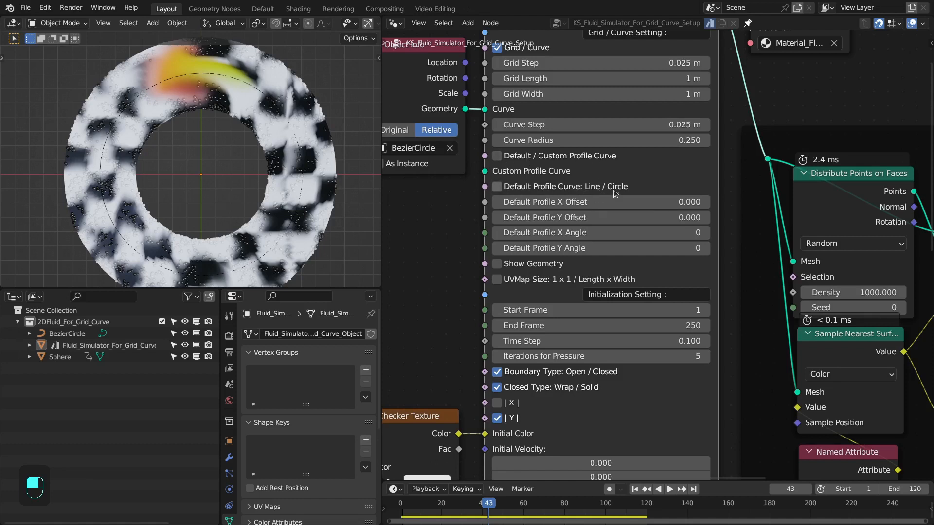
Step: Enable Show Geometry on the simulator node to preview the base mesh in the viewport, and disable it again
{"action": "middle_click_drag", "start_coordinate": [587, 243], "coordinate": [562, 188]}
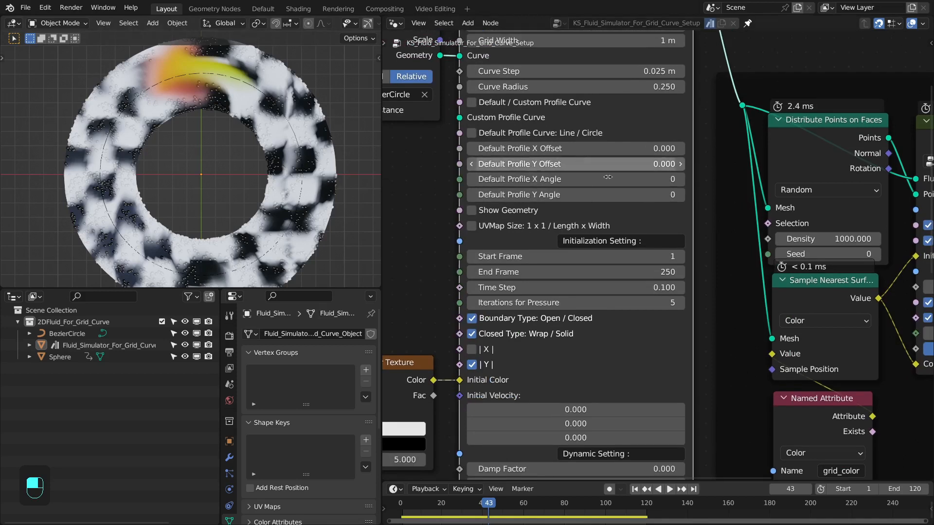
{"action": "scroll", "coordinate": [488, 210], "scroll_direction": "down", "scroll_amount": 2}
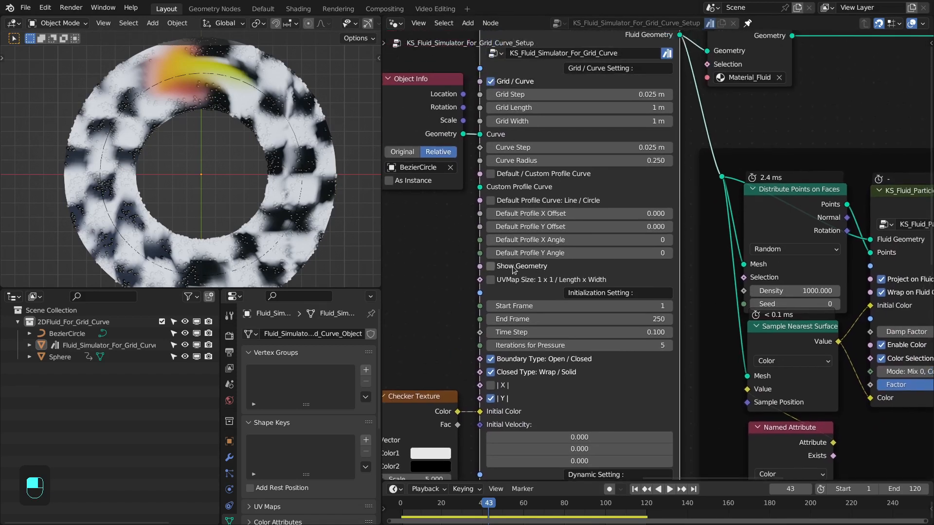
{"action": "left_click", "coordinate": [505, 268]}
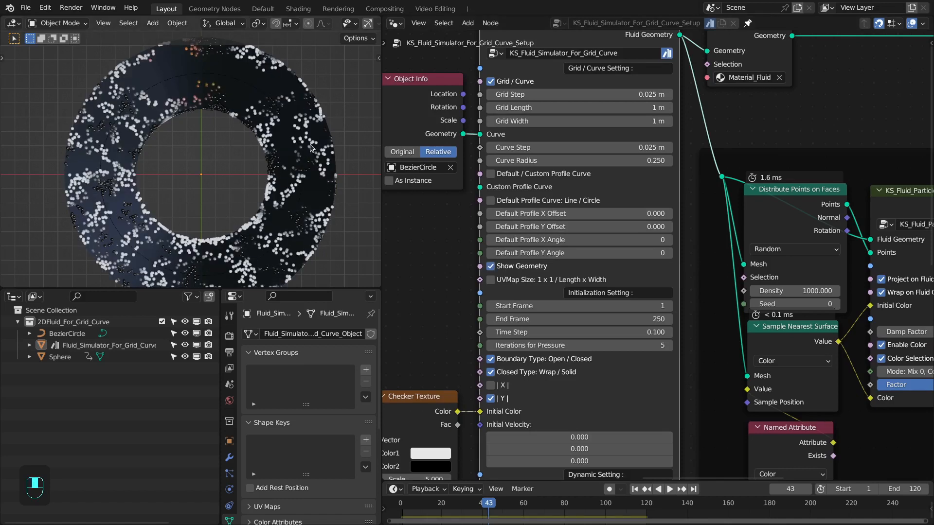
{"action": "scroll", "coordinate": [311, 148], "scroll_direction": "down", "scroll_amount": 2}
{"action": "mouse_move", "coordinate": [703, 128]}
{"action": "middle_mouse_down"}
{"action": "mouse_move", "coordinate": [696, 154]}
{"action": "mouse_move", "coordinate": [702, 110]}
{"action": "middle_mouse_up"}
{"action": "left_click", "coordinate": [514, 251]}
{"action": "scroll", "coordinate": [677, 202], "scroll_direction": "up", "scroll_amount": 2}
{"action": "middle_click_drag", "start_coordinate": [683, 259], "coordinate": [674, 225]}
{"action": "scroll", "coordinate": [677, 202], "scroll_direction": "down", "scroll_amount": 3}
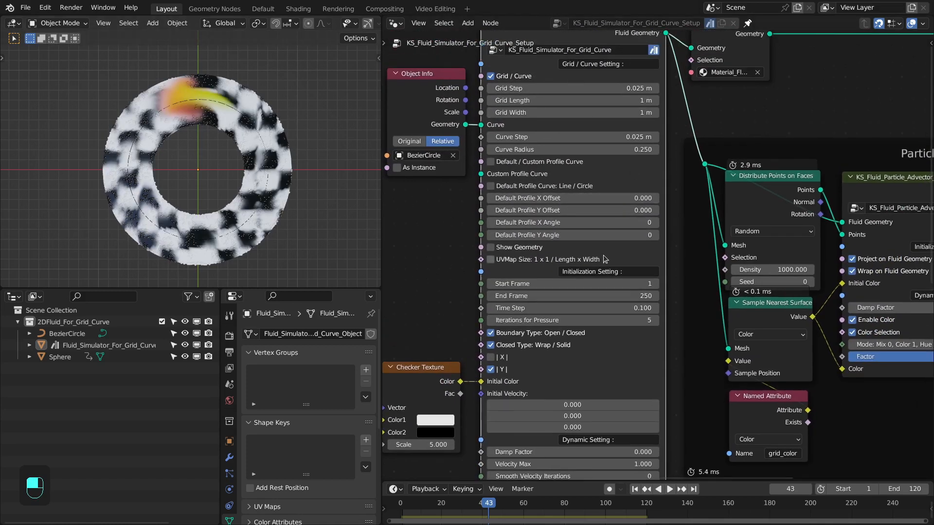
Step: Examine the UVMap Size option and the Initialization Setting's start and end frames, time step and pressure iterations
{"action": "scroll", "coordinate": [516, 270], "scroll_direction": "up", "scroll_amount": 1}
{"action": "left_click_drag", "start_coordinate": [447, 251], "coordinate": [664, 271]}
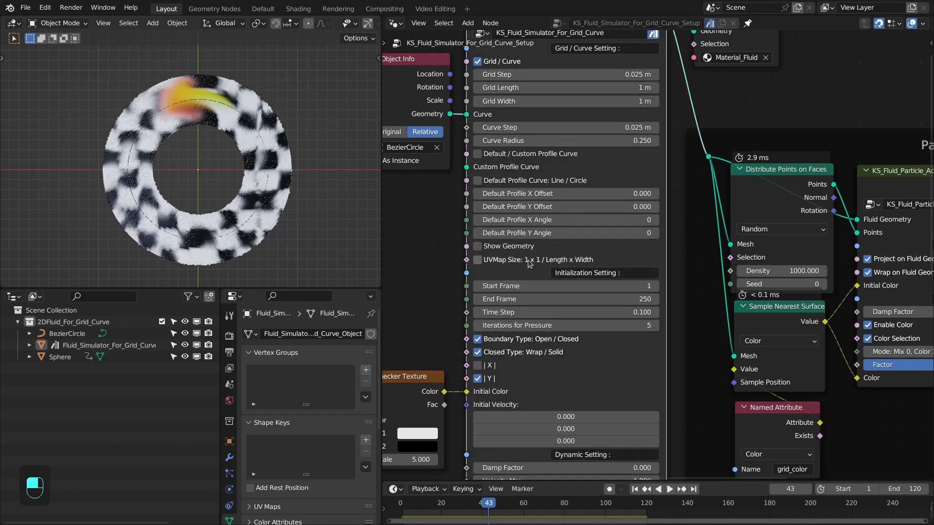
{"action": "middle_click_drag", "start_coordinate": [529, 264], "coordinate": [564, 113]}
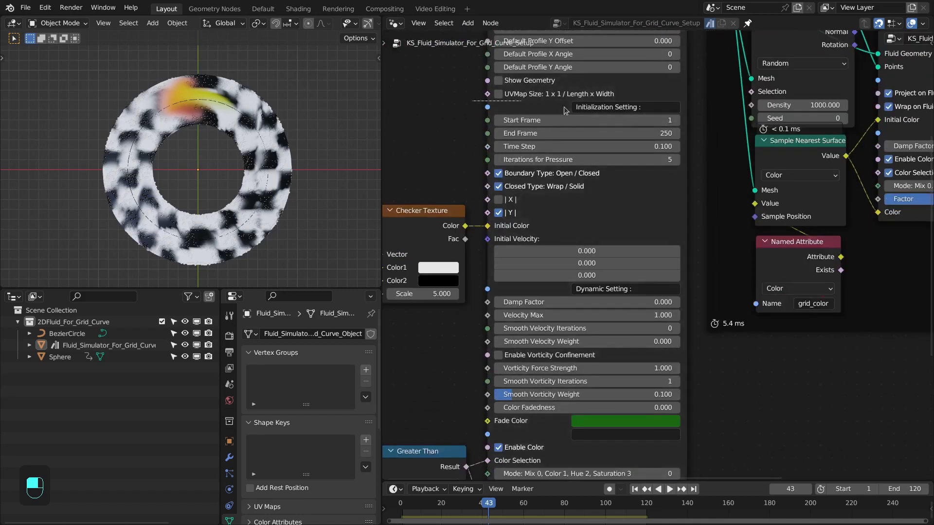
{"action": "left_click_drag", "start_coordinate": [564, 110], "coordinate": [698, 288]}
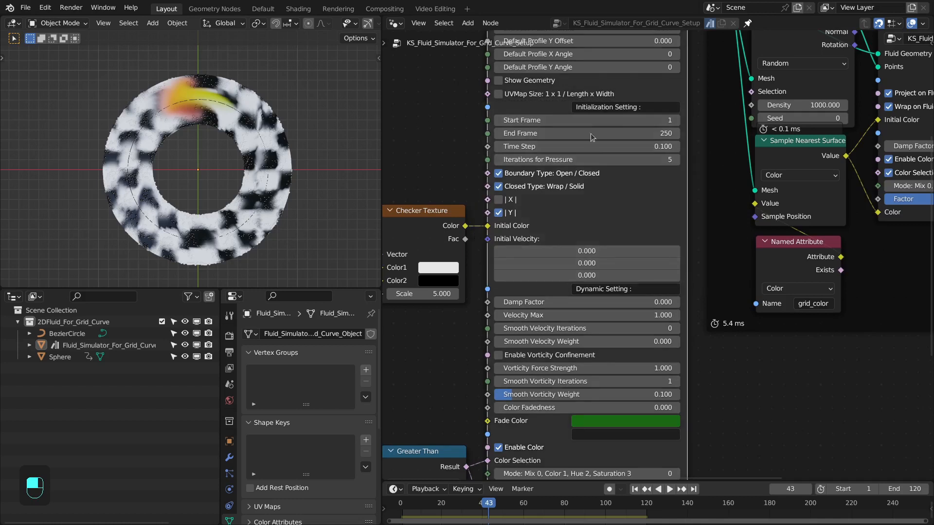
{"action": "scroll", "coordinate": [459, 117], "scroll_direction": "up", "scroll_amount": 1}
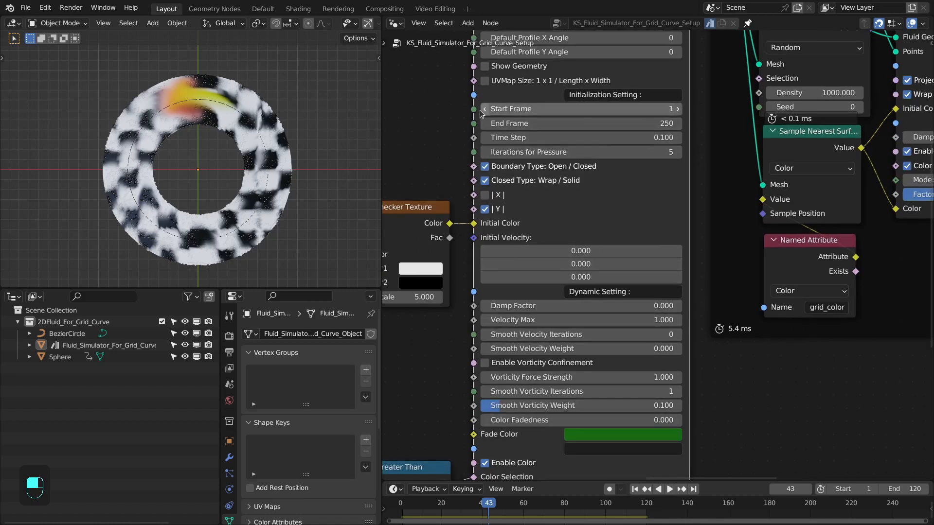
{"action": "left_click_drag", "start_coordinate": [450, 109], "coordinate": [698, 127]}
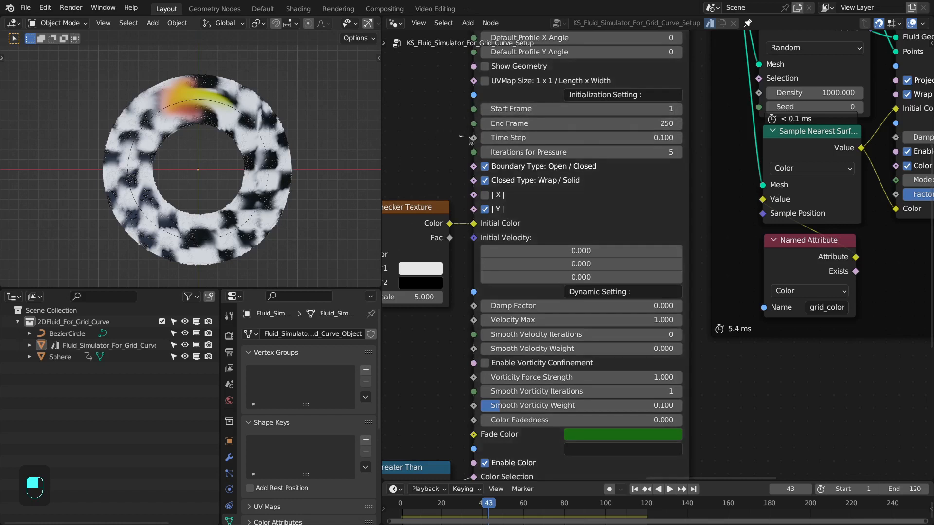
{"action": "left_click_drag", "start_coordinate": [459, 135], "coordinate": [700, 146]}
{"action": "left_click_drag", "start_coordinate": [445, 151], "coordinate": [693, 161]}
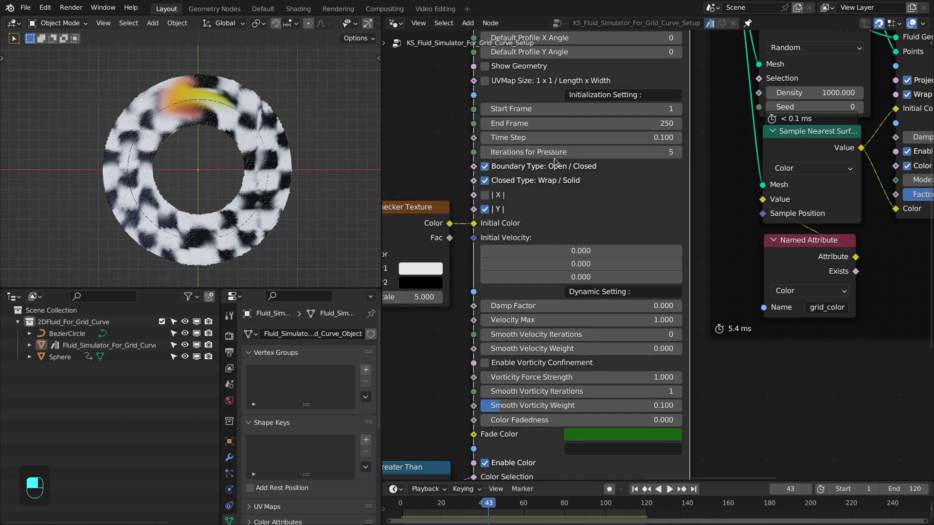
Step: Examine the simulator's Boundary Type, Closed Type and X/Y wrap options together with the Initial Color and Initial Velocity inputs
{"action": "left_click_drag", "start_coordinate": [451, 166], "coordinate": [700, 217]}
{"action": "scroll", "coordinate": [448, 179], "scroll_direction": "up", "scroll_amount": 1}
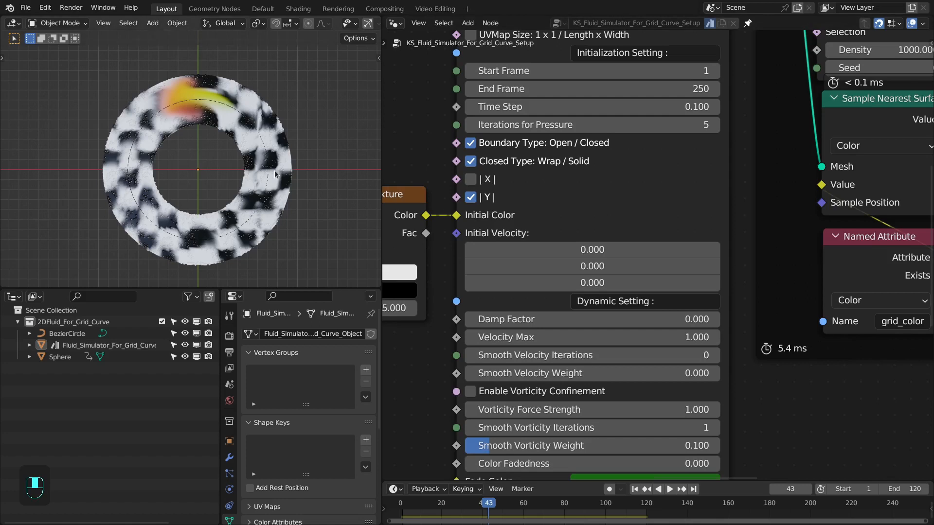
{"action": "scroll", "coordinate": [529, 203], "scroll_direction": "down", "scroll_amount": 3}
{"action": "middle_click_drag", "start_coordinate": [550, 225], "coordinate": [548, 173]}
{"action": "left_click", "coordinate": [548, 172]}
{"action": "middle_click_drag", "start_coordinate": [477, 176], "coordinate": [454, 169]}
{"action": "left_click_drag", "start_coordinate": [462, 169], "coordinate": [699, 230]}
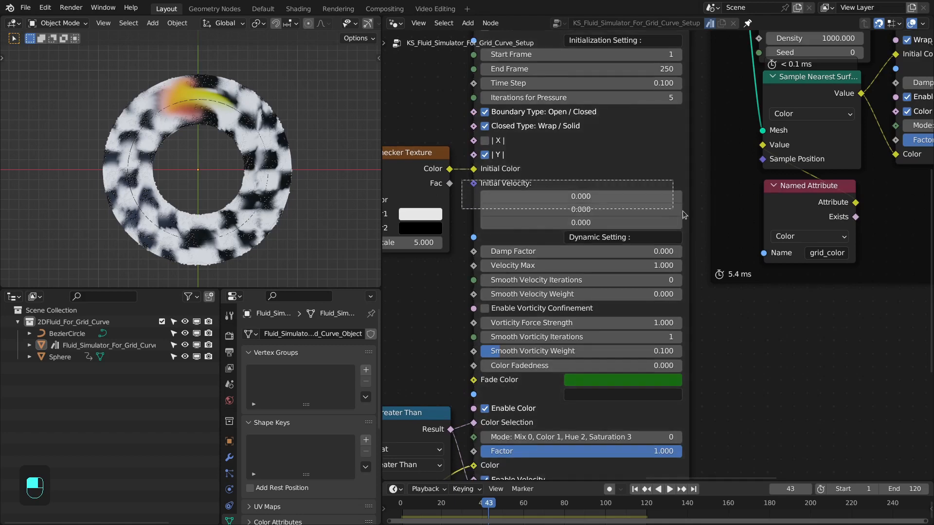
Step: Examine the simulator's Dynamic Setting section, covering Damp Factor, Velocity Max, velocity smoothing and the vorticity options
{"action": "middle_click_drag", "start_coordinate": [644, 274], "coordinate": [653, 130]}
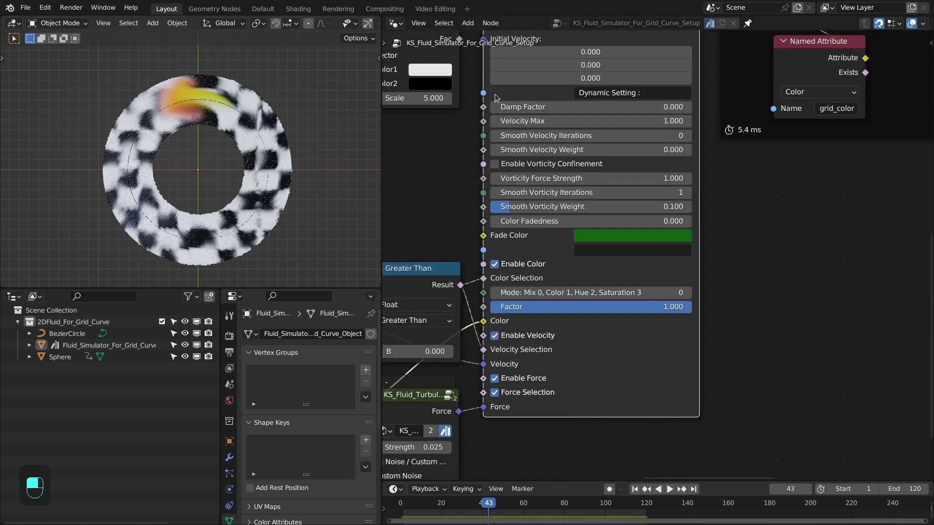
{"action": "left_click_drag", "start_coordinate": [472, 91], "coordinate": [717, 415]}
{"action": "left_click_drag", "start_coordinate": [470, 98], "coordinate": [708, 246]}
{"action": "left_click_drag", "start_coordinate": [470, 251], "coordinate": [719, 430]}
{"action": "right_click_drag", "start_coordinate": [470, 120], "coordinate": [706, 123], "text": "ctrl"}
{"action": "left_click_drag", "start_coordinate": [469, 134], "coordinate": [706, 158]}
{"action": "left_click_drag", "start_coordinate": [705, 157], "coordinate": [706, 157]}
{"action": "left_click_drag", "start_coordinate": [472, 167], "coordinate": [707, 209]}
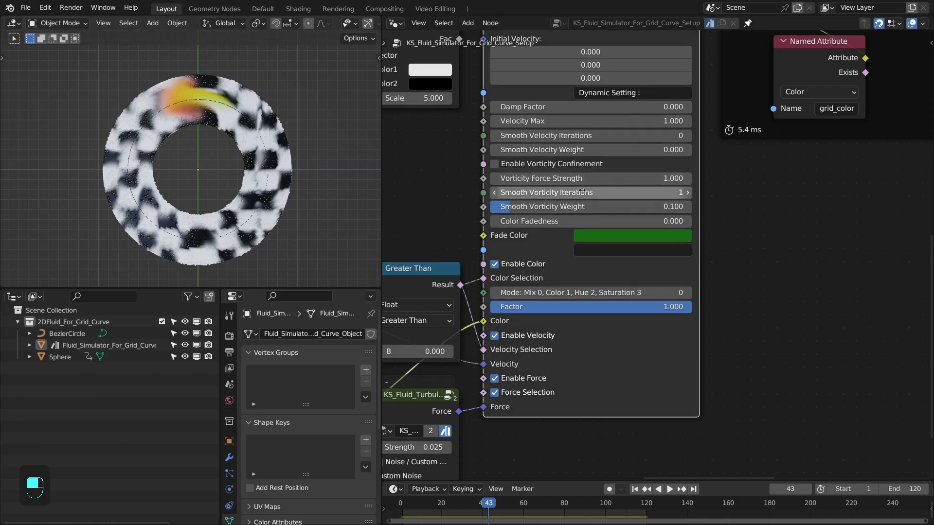
Step: Play the simulation on the ring and examine the vorticity confinement and Color Fadedness settings
{"action": "key", "text": "space"}
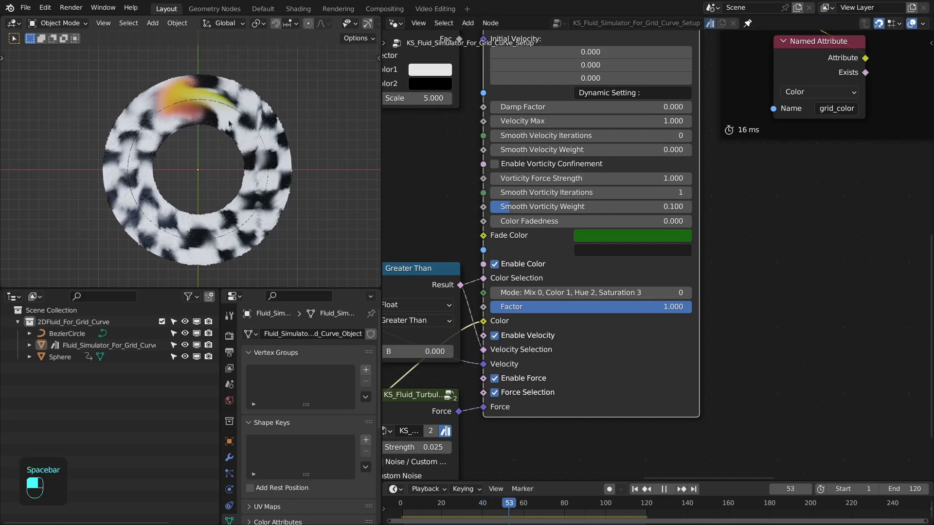
{"action": "scroll", "coordinate": [133, 257], "scroll_direction": "up", "scroll_amount": 2}
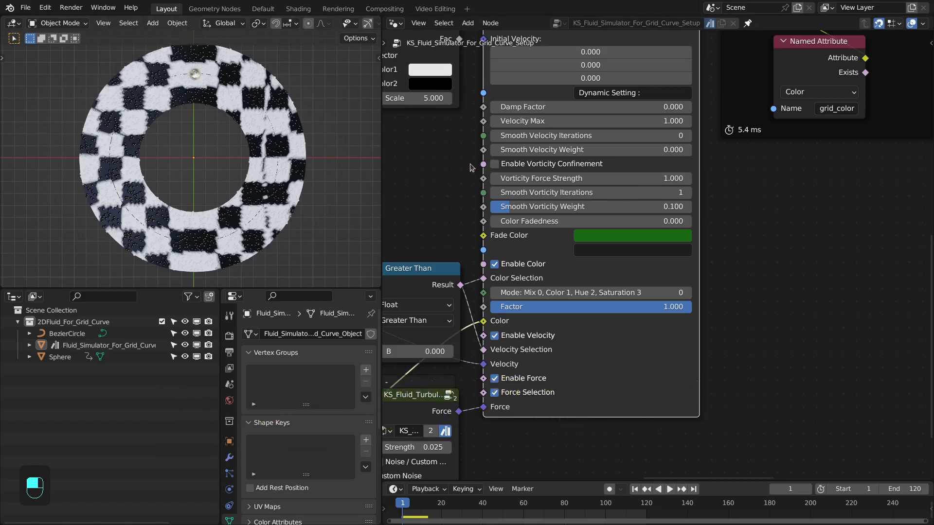
{"action": "left_click_drag", "start_coordinate": [470, 164], "coordinate": [711, 214]}
{"action": "scroll", "coordinate": [559, 185], "scroll_direction": "down", "scroll_amount": 2, "text": "shift"}
{"action": "scroll", "coordinate": [569, 184], "scroll_direction": "up", "scroll_amount": 1}
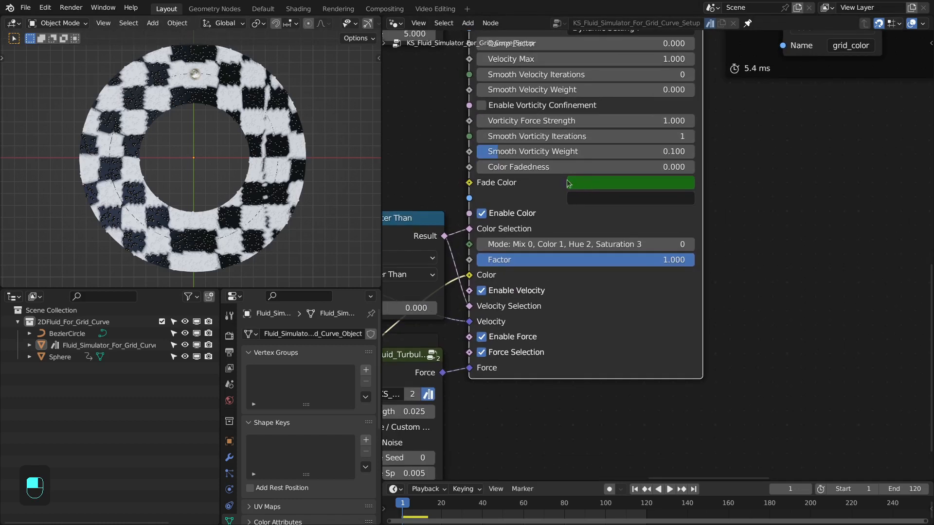
{"action": "left_click_drag", "start_coordinate": [438, 168], "coordinate": [730, 191]}
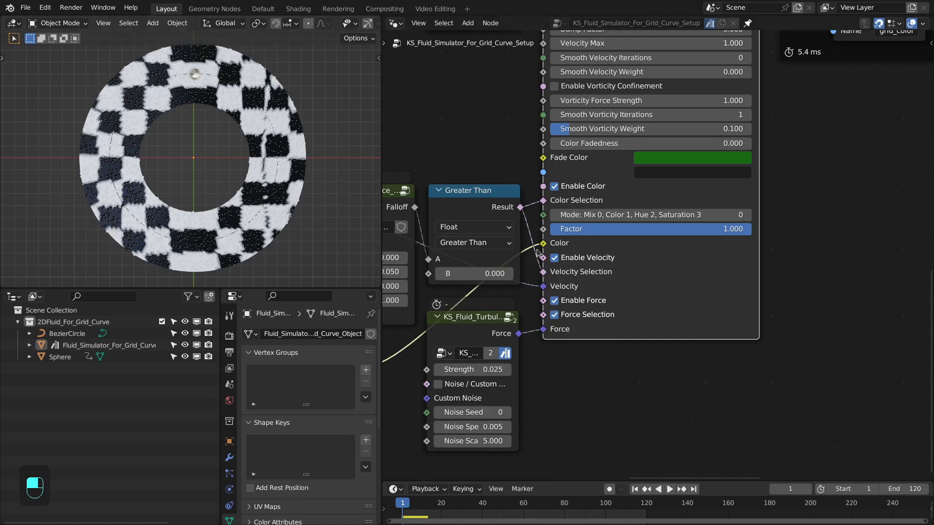
Step: Examine the simulator's dynamic color, velocity and force inputs and the nodes feeding them
{"action": "middle_click_drag", "start_coordinate": [448, 310], "coordinate": [503, 309]}
{"action": "middle_click_drag", "start_coordinate": [635, 219], "coordinate": [584, 216]}
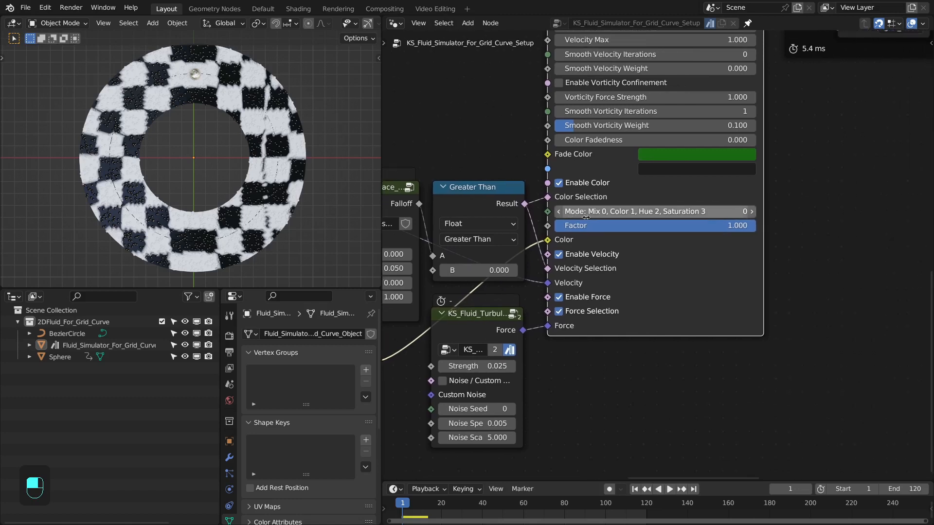
{"action": "scroll", "coordinate": [536, 353], "scroll_direction": "down", "scroll_amount": 1}
{"action": "left_click_drag", "start_coordinate": [537, 353], "coordinate": [789, 303]}
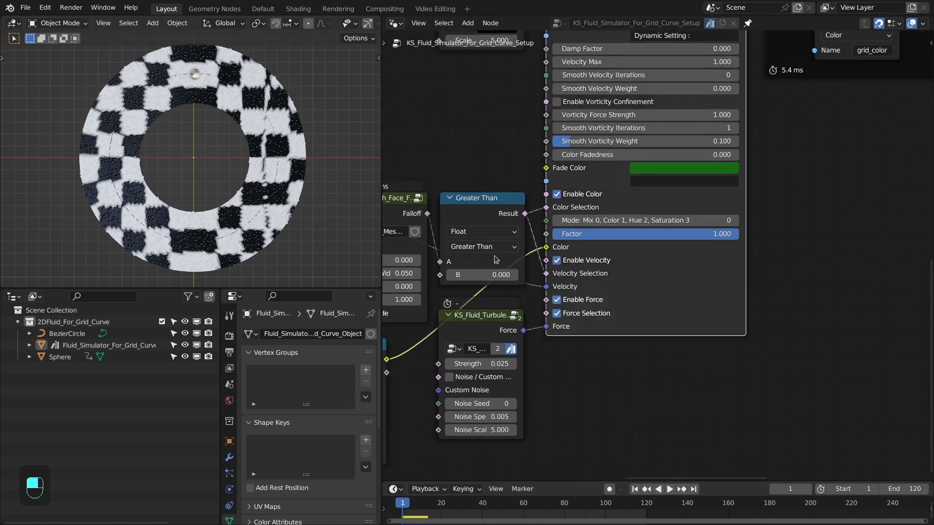
Step: Look over the Force group and compare it with the velocity, falloff, Color Ramp and turbulence nodes connected to the simulator
{"action": "scroll", "coordinate": [483, 182], "scroll_direction": "down", "scroll_amount": 5}
{"action": "middle_click_drag", "start_coordinate": [483, 182], "coordinate": [639, 273]}
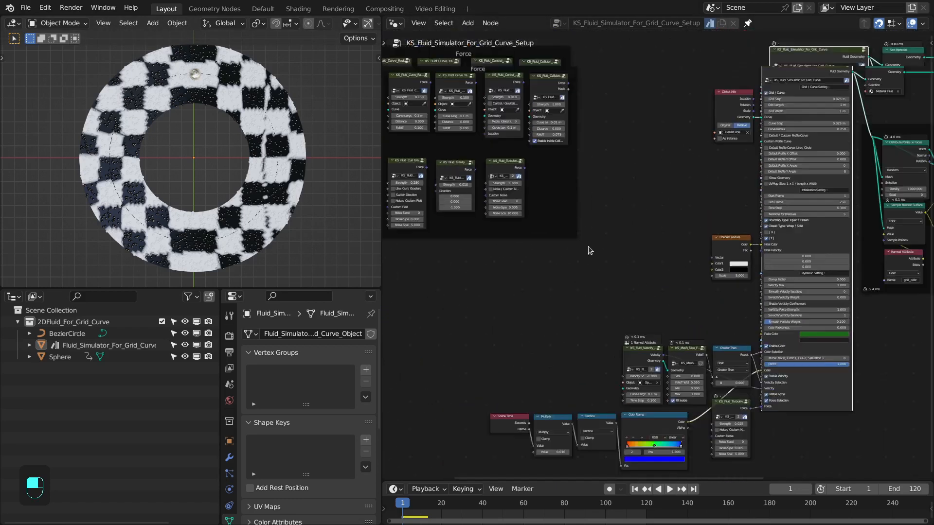
{"action": "middle_click_drag", "start_coordinate": [650, 306], "coordinate": [548, 197]}
{"action": "scroll", "coordinate": [548, 197], "scroll_direction": "up", "scroll_amount": 7}
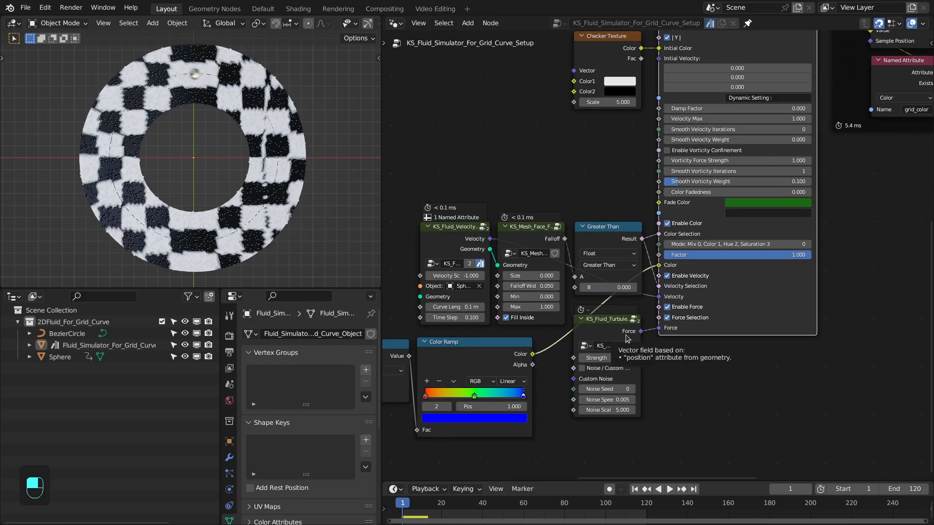
{"action": "middle_click_drag", "start_coordinate": [667, 358], "coordinate": [589, 352]}
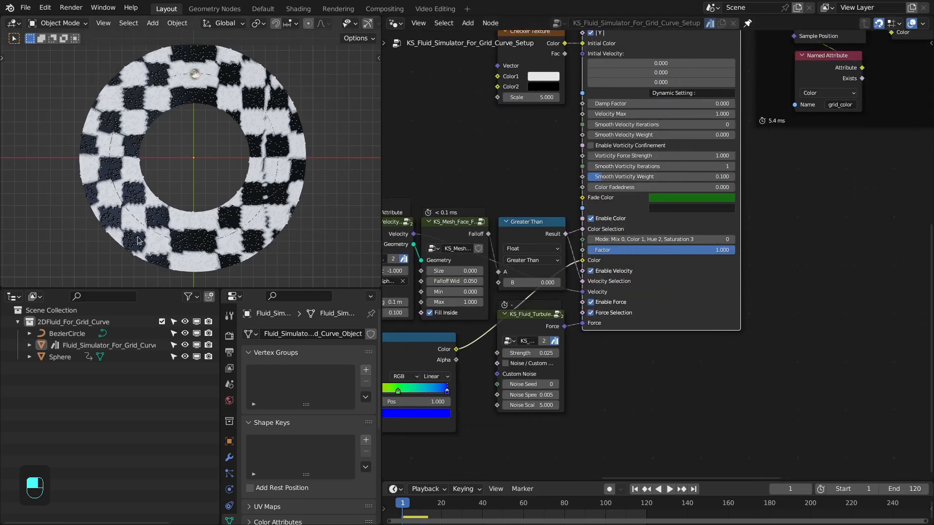
{"action": "scroll", "coordinate": [579, 321], "scroll_direction": "up", "scroll_amount": 1}
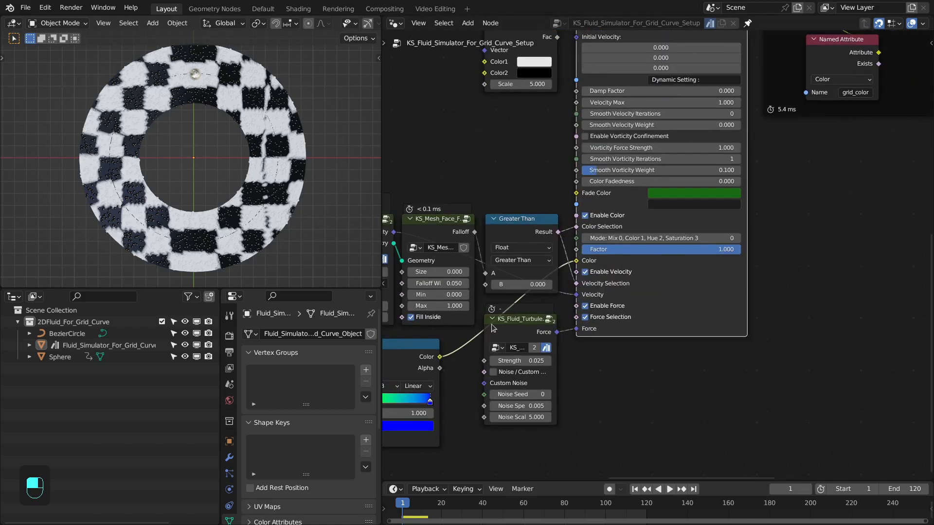
Step: Select the Particle Advector frame's nodes and focus on the KS_Fluid_Particle_Advector_For_Grid_Curve node
{"action": "scroll", "coordinate": [759, 312], "scroll_direction": "down", "scroll_amount": 2}
{"action": "left_click_drag", "start_coordinate": [450, 132], "coordinate": [817, 406]}
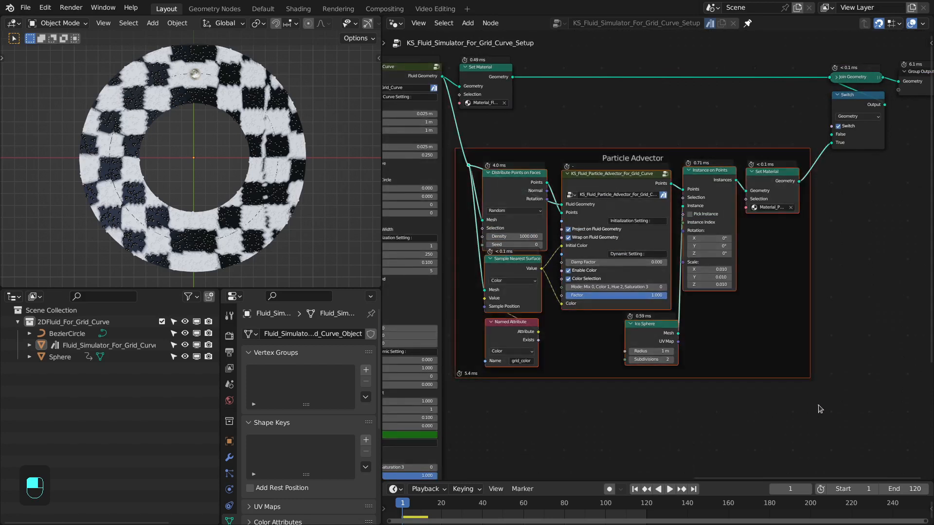
{"action": "scroll", "coordinate": [816, 407], "scroll_direction": "up", "scroll_amount": 1}
{"action": "left_click", "coordinate": [582, 174]}
{"action": "scroll", "coordinate": [582, 175], "scroll_direction": "up", "scroll_amount": 1}
{"action": "middle_click_drag", "start_coordinate": [534, 144], "coordinate": [613, 146]}
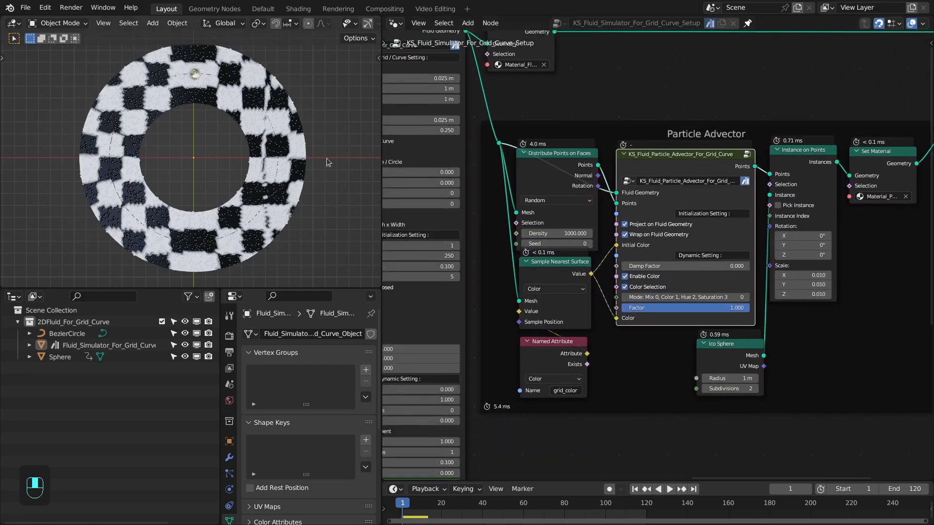
Step: Play the simulation in short bursts and inspect the advected particles on the ring up close from a tilted view
{"action": "scroll", "coordinate": [292, 205], "scroll_direction": "up", "scroll_amount": 3}
{"action": "middle_click_drag", "start_coordinate": [285, 206], "coordinate": [272, 145]}
{"action": "scroll", "coordinate": [231, 142], "scroll_direction": "down", "scroll_amount": 4}
{"action": "scroll", "coordinate": [129, 132], "scroll_direction": "up", "scroll_amount": 2}
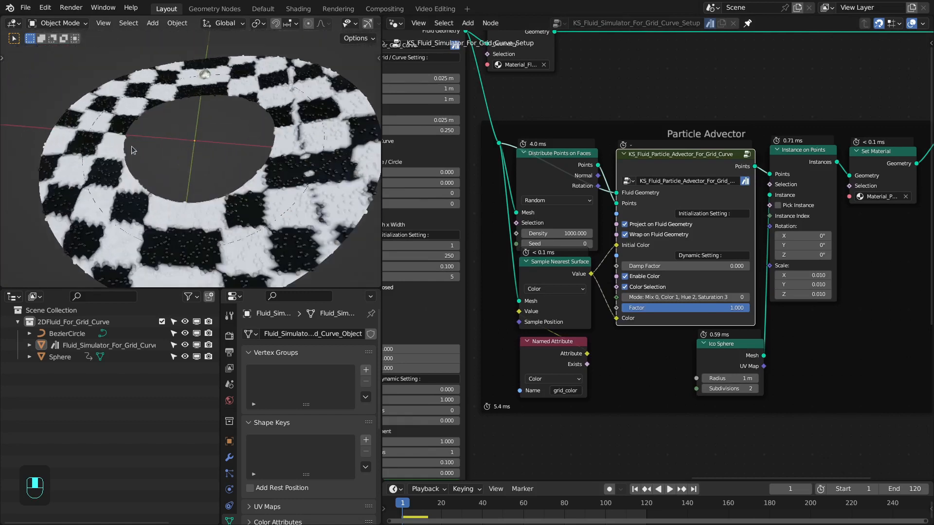
{"action": "middle_click_drag", "start_coordinate": [125, 146], "coordinate": [162, 165]}
{"action": "scroll", "coordinate": [162, 165], "scroll_direction": "up", "scroll_amount": 1}
{"action": "key", "text": "space"}
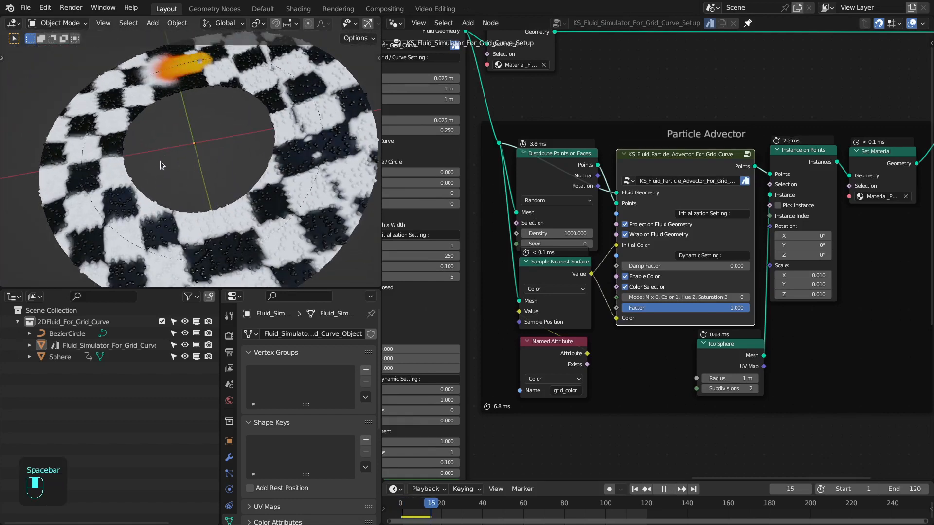
{"action": "key", "text": "space"}
{"action": "scroll", "coordinate": [156, 119], "scroll_direction": "up", "scroll_amount": 3}
{"action": "middle_click_drag", "start_coordinate": [156, 119], "coordinate": [244, 224], "text": "shift"}
{"action": "scroll", "coordinate": [245, 224], "scroll_direction": "up", "scroll_amount": 3}
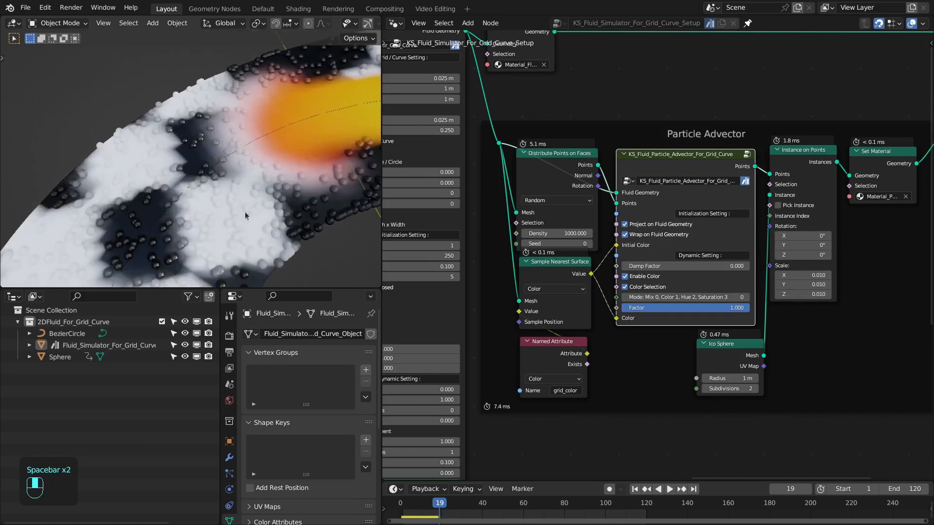
{"action": "key", "text": "space"}
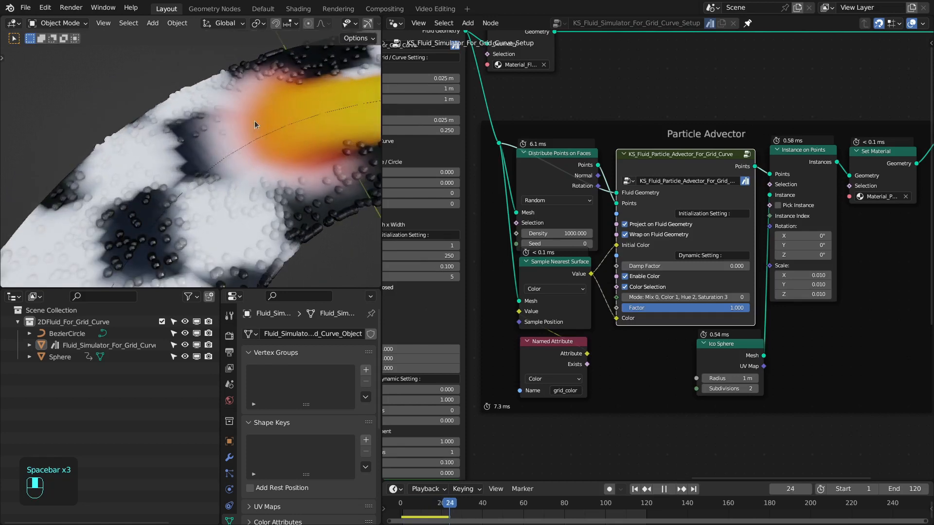
{"action": "key", "text": "space"}
Step: Examine the particle advector's projection, wrap and color settings, and look over the complete simulator node setup
{"action": "scroll", "coordinate": [643, 168], "scroll_direction": "down", "scroll_amount": 3}
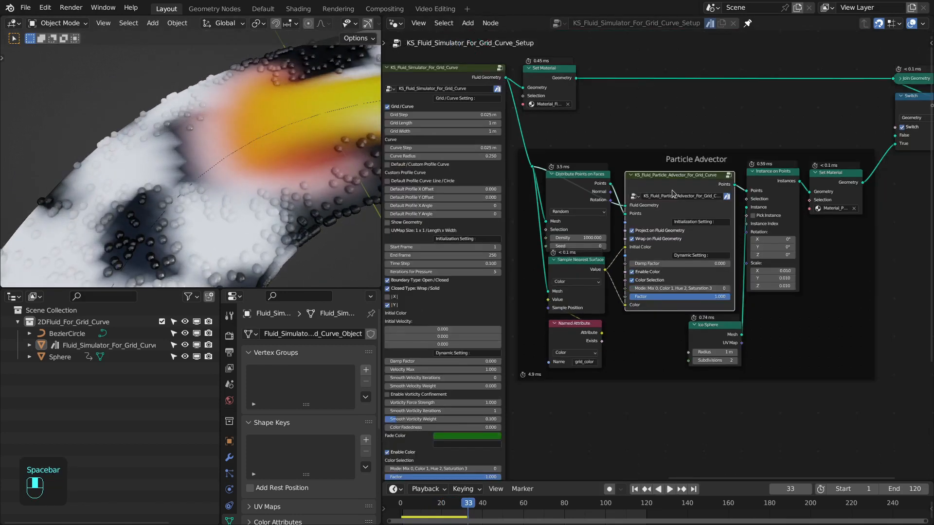
{"action": "scroll", "coordinate": [599, 163], "scroll_direction": "up", "scroll_amount": 2}
{"action": "scroll", "coordinate": [599, 163], "scroll_direction": "up", "scroll_amount": 1}
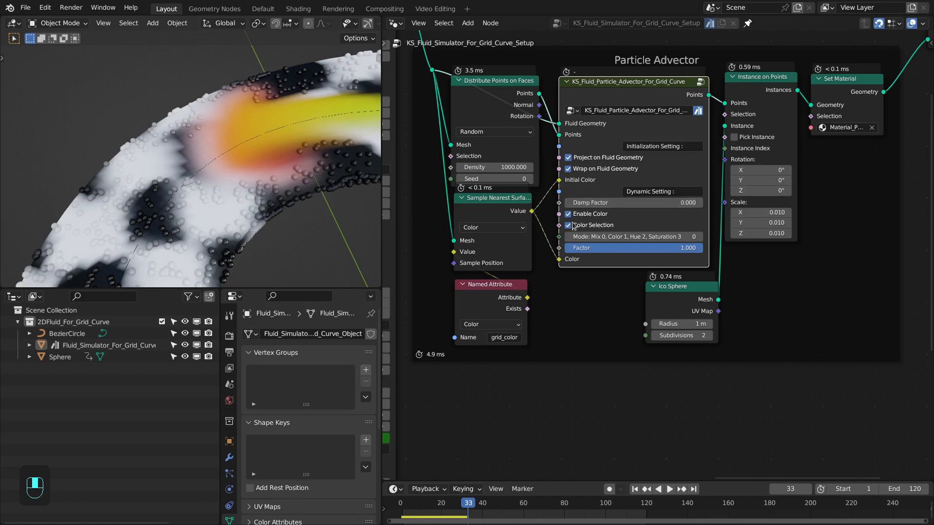
{"action": "scroll", "coordinate": [568, 183], "scroll_direction": "down", "scroll_amount": 4}
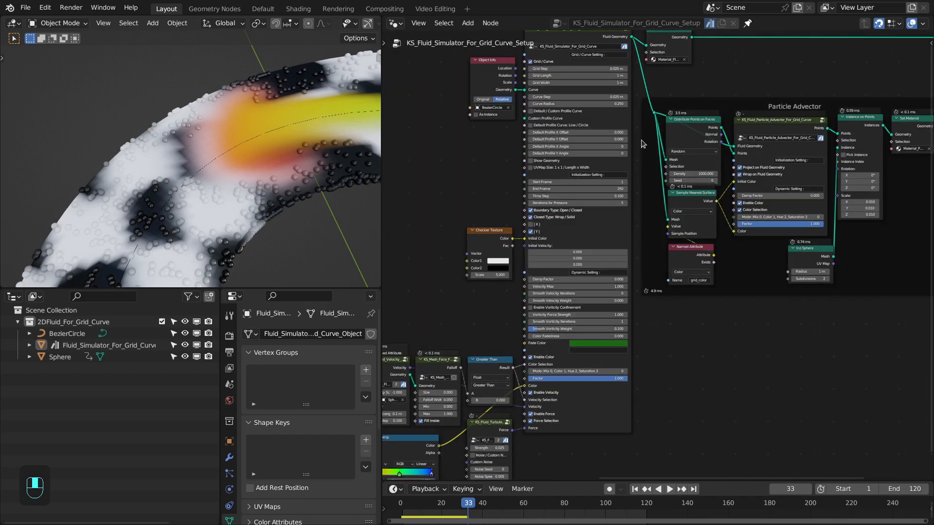
{"action": "scroll", "coordinate": [586, 199], "scroll_direction": "up", "scroll_amount": 1}
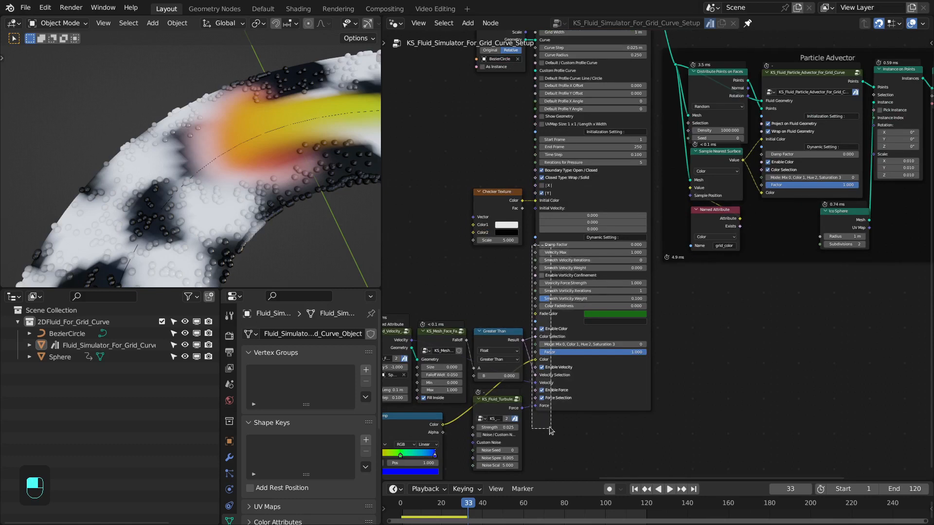
{"action": "scroll", "coordinate": [614, 405], "scroll_direction": "down", "scroll_amount": 1}
{"action": "scroll", "coordinate": [612, 402], "scroll_direction": "down", "scroll_amount": 1}
{"action": "middle_click_drag", "start_coordinate": [714, 347], "coordinate": [735, 386]}
{"action": "scroll", "coordinate": [727, 333], "scroll_direction": "up", "scroll_amount": 1}
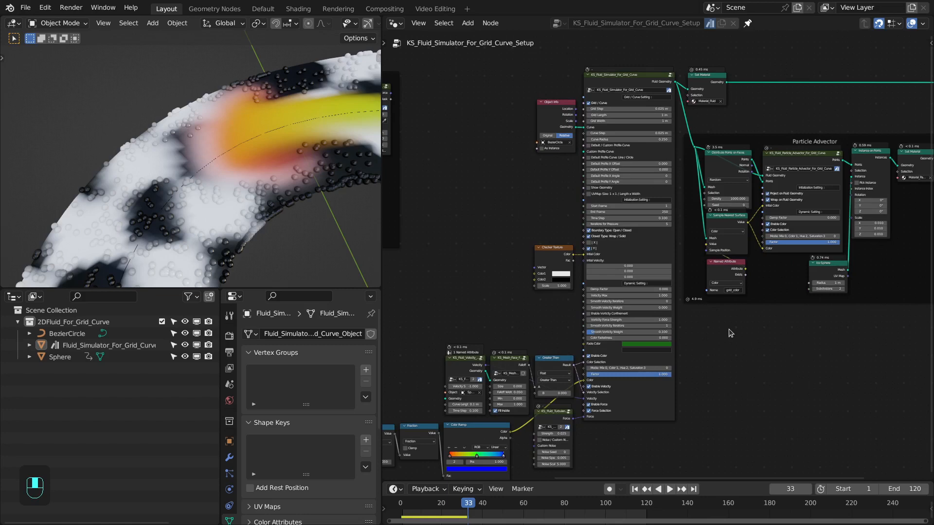
Step: Save the file with the whole ring shown from the top, and open the 2DFluid_For_Mesh simulator scene
{"action": "key", "text": "KP_7"}
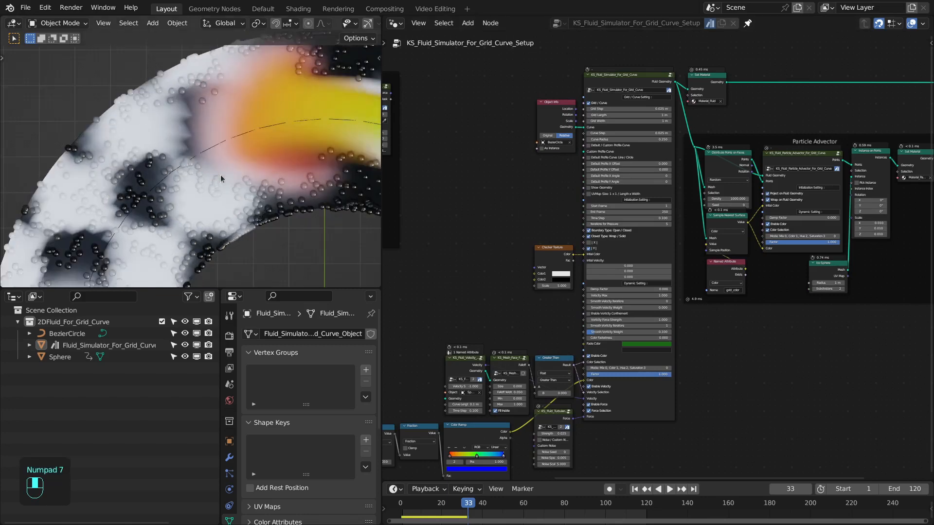
{"action": "scroll", "coordinate": [253, 151], "scroll_direction": "down", "scroll_amount": 5}
{"action": "key", "text": "ctrl+s"}
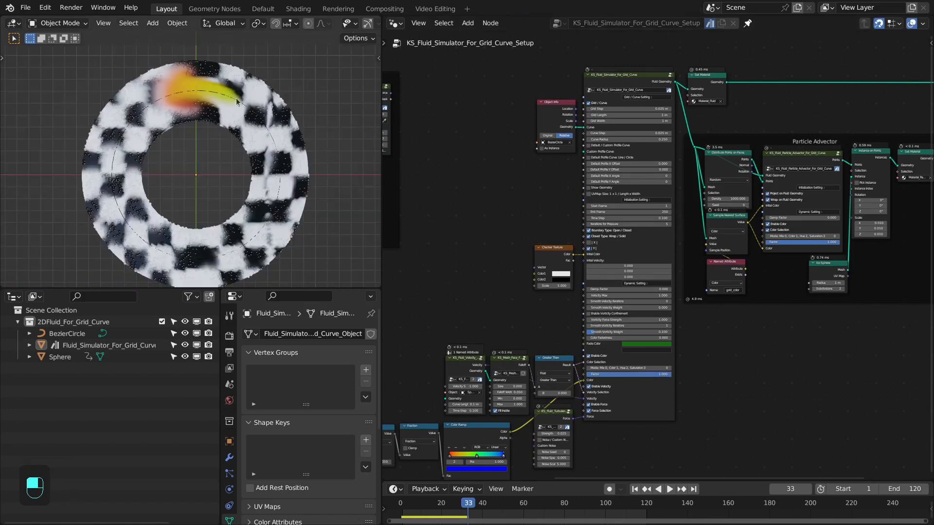
{"action": "left_click", "coordinate": [26, 8]}
{"action": "left_click", "coordinate": [32, 32]}
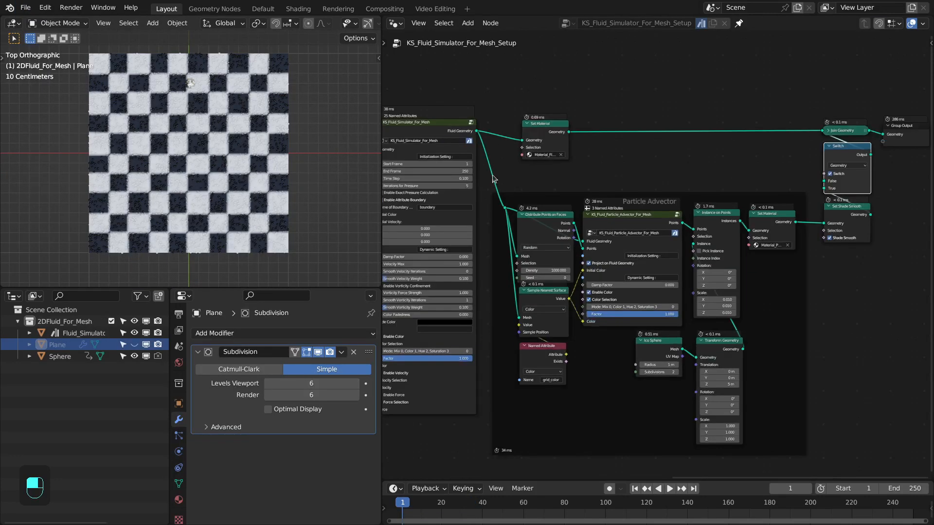
Step: Look over the Velocity and Force node groups in the KS_Fluid_Simulator_For_Mesh_Setup tree
{"action": "middle_click_drag", "start_coordinate": [493, 177], "coordinate": [754, 141]}
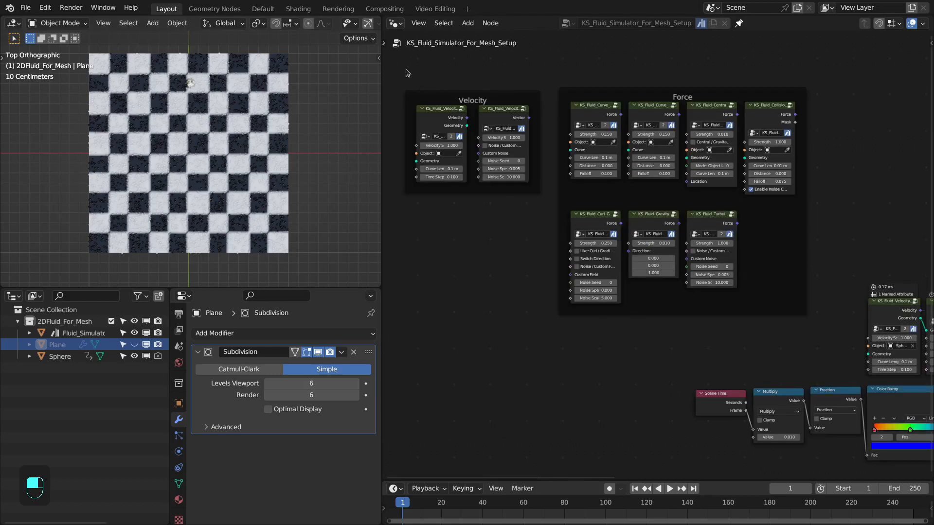
{"action": "left_click_drag", "start_coordinate": [406, 69], "coordinate": [543, 228]}
{"action": "middle_click_drag", "start_coordinate": [543, 228], "coordinate": [490, 201]}
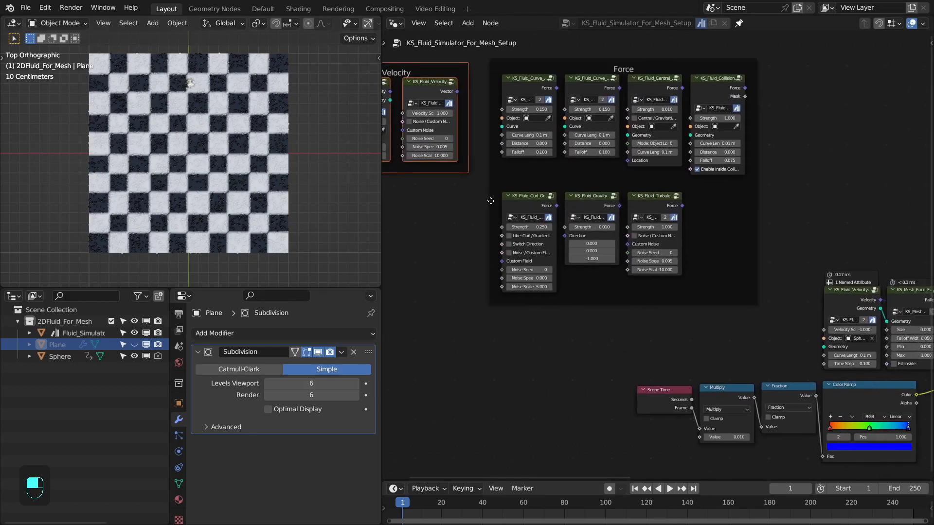
{"action": "scroll", "coordinate": [490, 201], "scroll_direction": "down", "scroll_amount": 1}
{"action": "left_click_drag", "start_coordinate": [496, 54], "coordinate": [755, 318]}
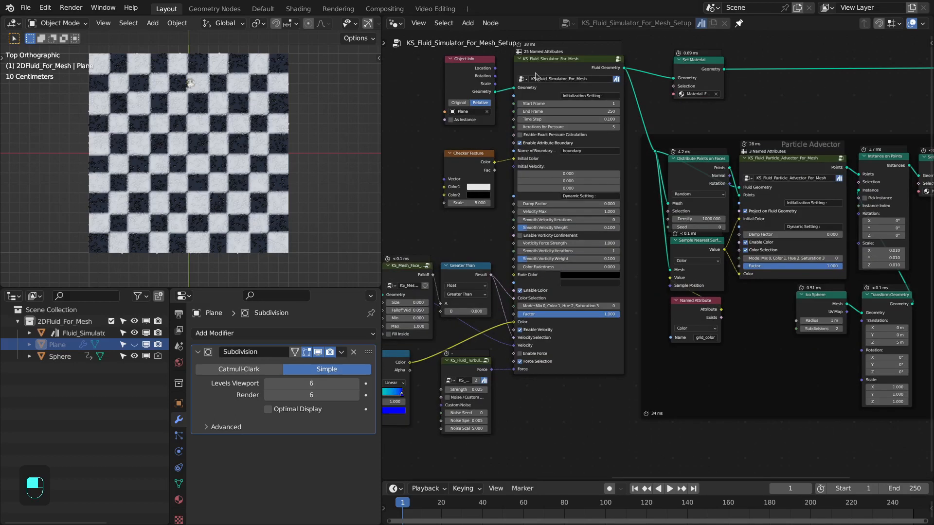
Step: Examine the Particle Advector group and the Initialization and Dynamic settings of the KS_Fluid_Simulator_For_Mesh node
{"action": "middle_click_drag", "start_coordinate": [570, 69], "coordinate": [413, 85]}
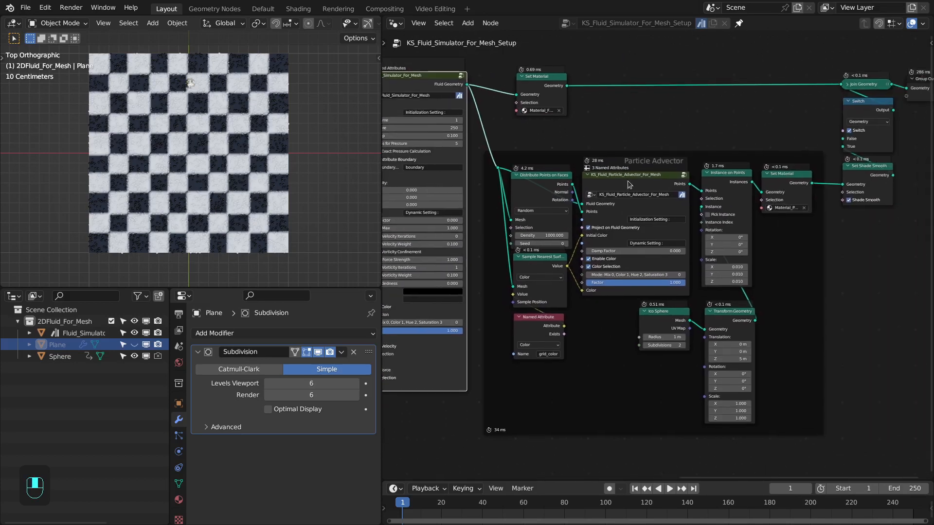
{"action": "middle_click_drag", "start_coordinate": [554, 168], "coordinate": [717, 168]}
{"action": "scroll", "coordinate": [659, 145], "scroll_direction": "up", "scroll_amount": 3}
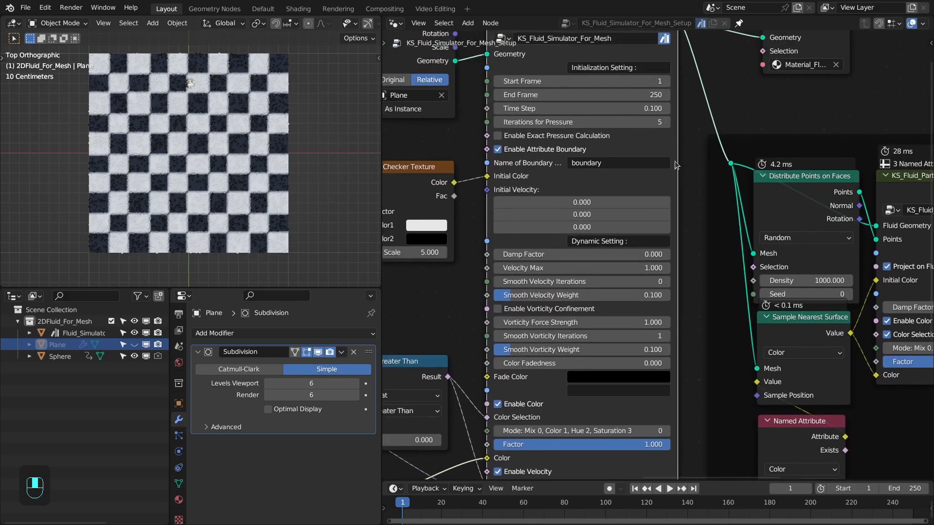
{"action": "scroll", "coordinate": [655, 179], "scroll_direction": "down", "scroll_amount": 1}
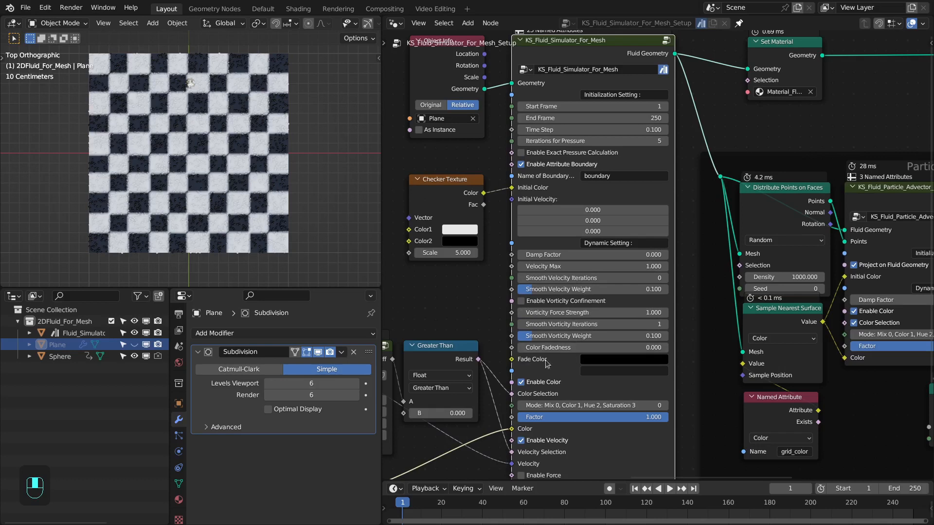
{"action": "scroll", "coordinate": [612, 87], "scroll_direction": "up", "scroll_amount": 2}
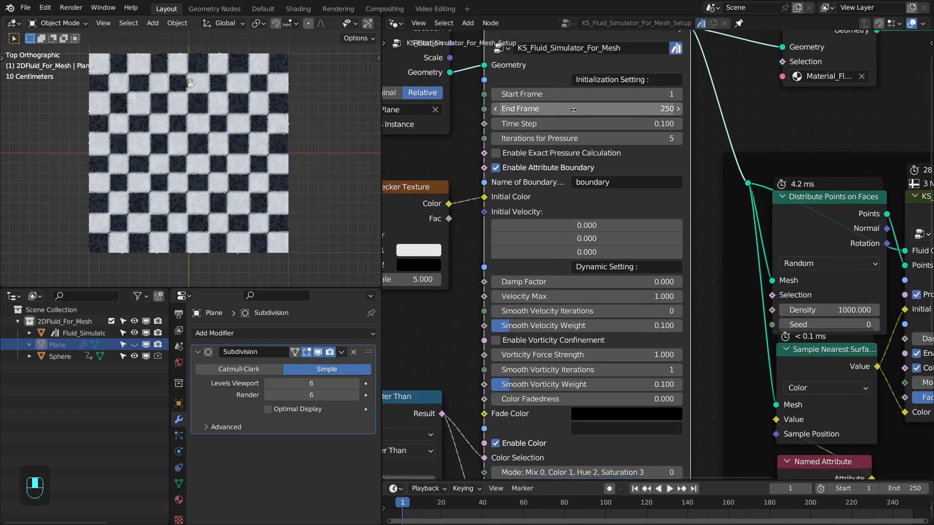
{"action": "left_click_drag", "start_coordinate": [478, 83], "coordinate": [693, 182]}
{"action": "middle_click_drag", "start_coordinate": [618, 234], "coordinate": [638, 148]}
{"action": "scroll", "coordinate": [638, 147], "scroll_direction": "down", "scroll_amount": 1}
{"action": "left_click_drag", "start_coordinate": [525, 204], "coordinate": [712, 477]}
{"action": "middle_click_drag", "start_coordinate": [707, 161], "coordinate": [708, 250]}
{"action": "scroll", "coordinate": [708, 245], "scroll_direction": "up", "scroll_amount": 6}
{"action": "scroll", "coordinate": [709, 210], "scroll_direction": "down", "scroll_amount": 1}
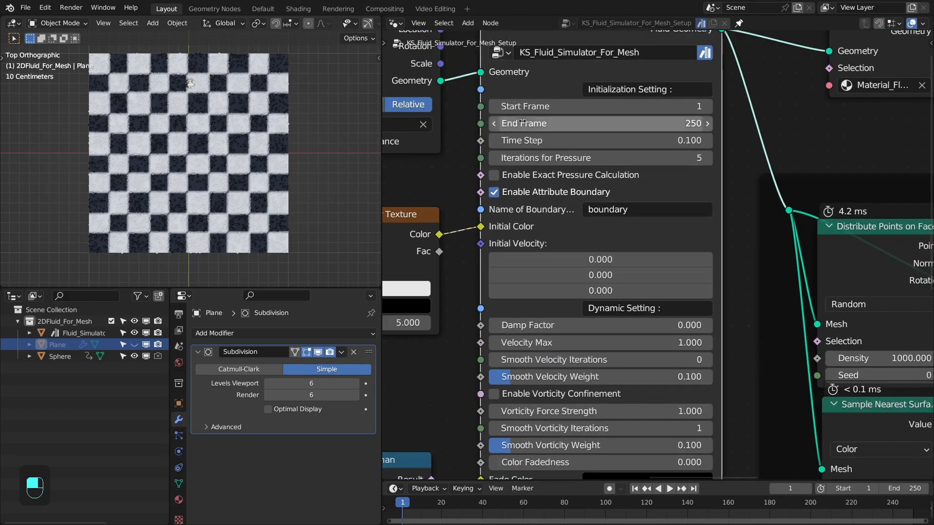
Step: Examine the exact pressure calculation option and the attribute boundary settings of the KS_Fluid_Simulator_For_Mesh node
{"action": "left_click", "coordinate": [454, 205]}
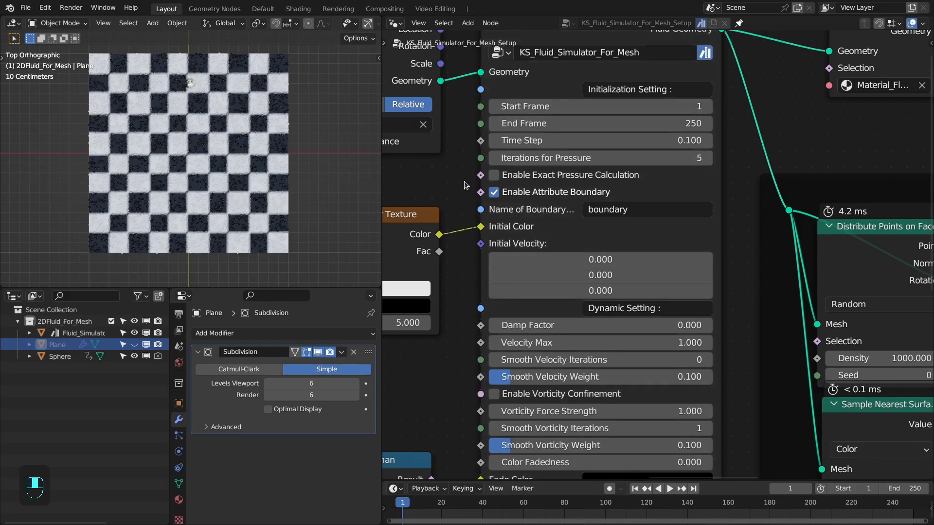
{"action": "left_click_drag", "start_coordinate": [461, 174], "coordinate": [729, 179]}
{"action": "scroll", "coordinate": [729, 175], "scroll_direction": "down", "scroll_amount": 3}
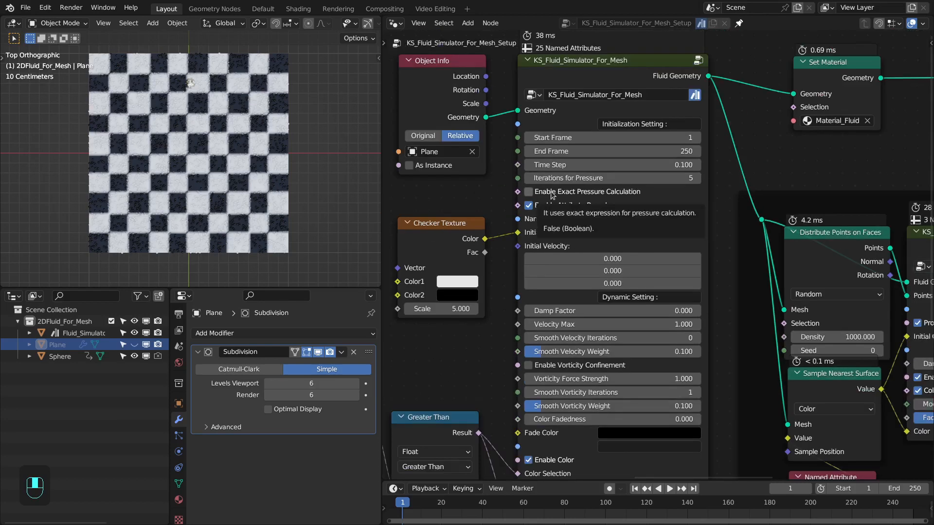
{"action": "left_click", "coordinate": [511, 191]}
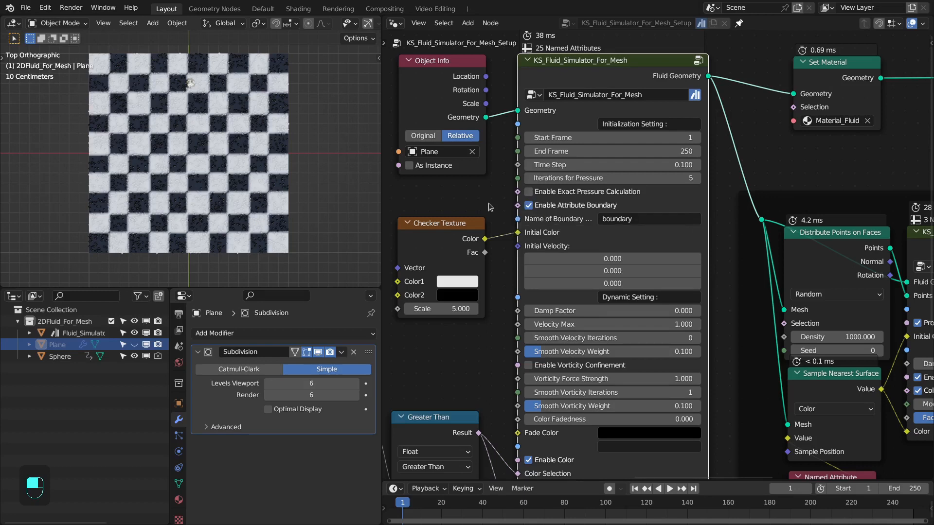
{"action": "scroll", "coordinate": [484, 210], "scroll_direction": "up", "scroll_amount": 2}
{"action": "scroll", "coordinate": [482, 207], "scroll_direction": "down", "scroll_amount": 1}
{"action": "middle_click_drag", "start_coordinate": [482, 208], "coordinate": [548, 218]}
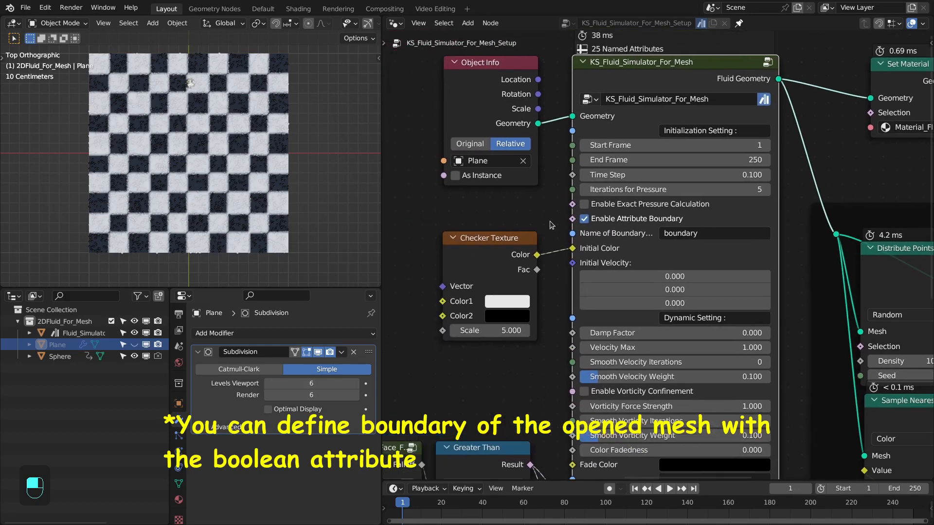
{"action": "left_click_drag", "start_coordinate": [550, 220], "coordinate": [785, 236]}
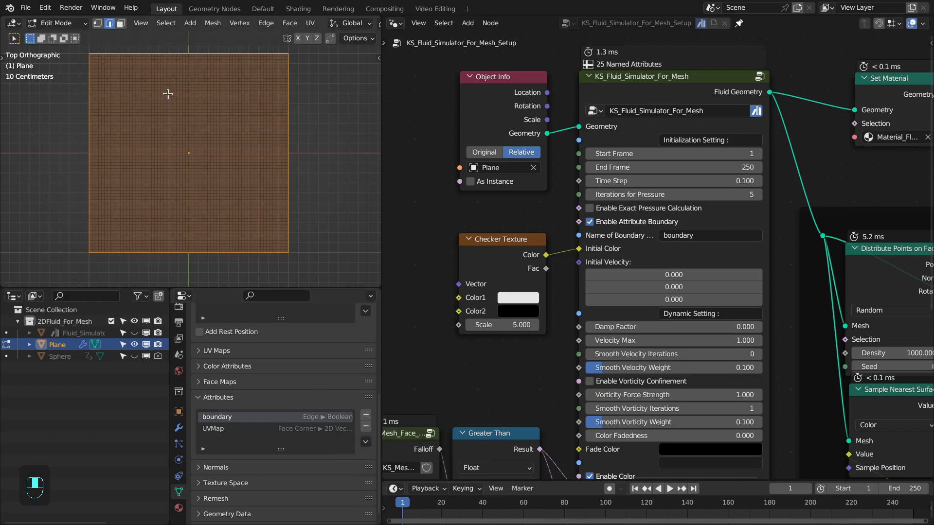
Step: Open the Set Attribute operation for the plane's edges with the boundary attribute active
{"action": "left_click", "coordinate": [206, 24]}
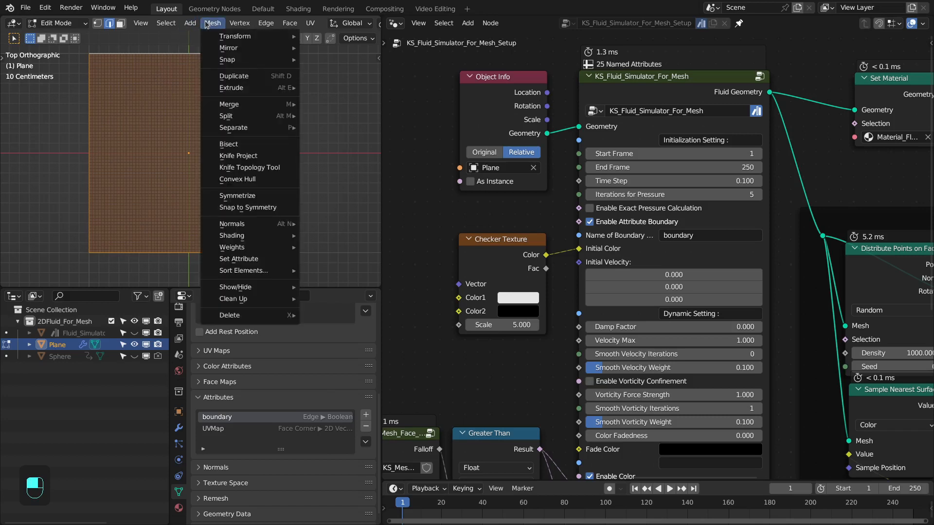
{"action": "left_click", "coordinate": [238, 258]}
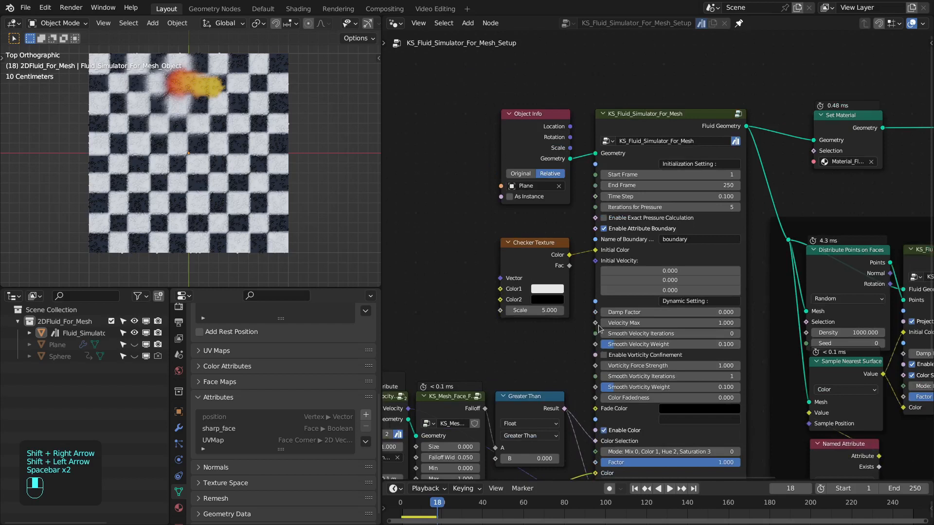
Step: Play the mesh simulation briefly and look over the simulator node's Dynamic Setting, color, velocity and force inputs
{"action": "key", "text": "space"}
{"action": "scroll", "coordinate": [524, 174], "scroll_direction": "down", "scroll_amount": 2}
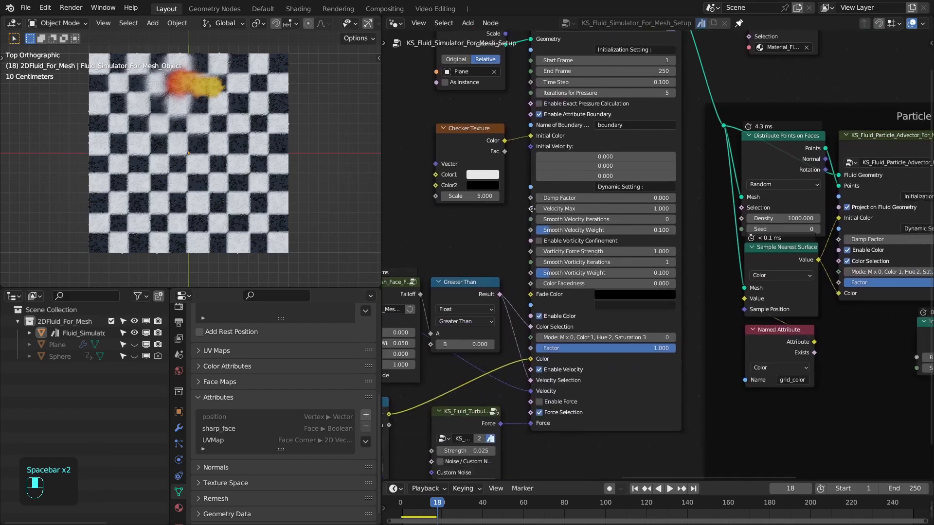
{"action": "scroll", "coordinate": [522, 174], "scroll_direction": "up", "scroll_amount": 1}
{"action": "scroll", "coordinate": [497, 174], "scroll_direction": "down", "scroll_amount": 2}
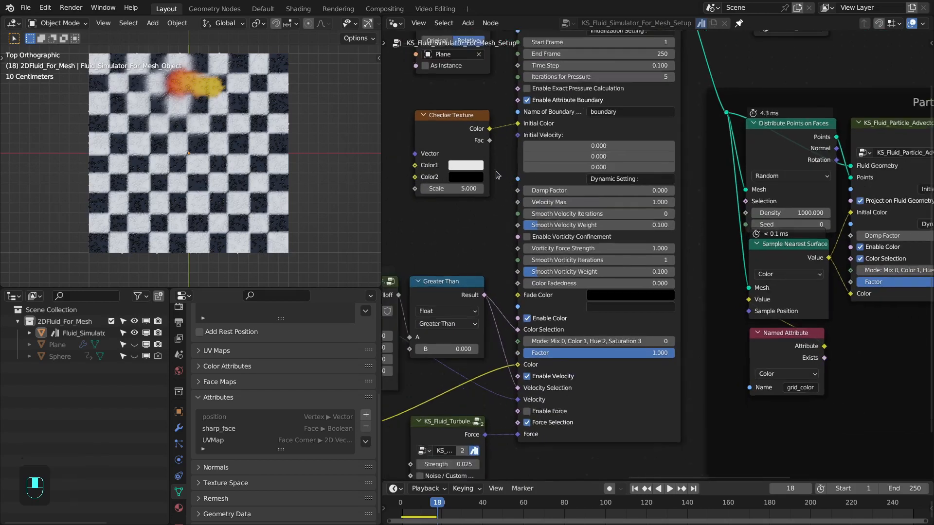